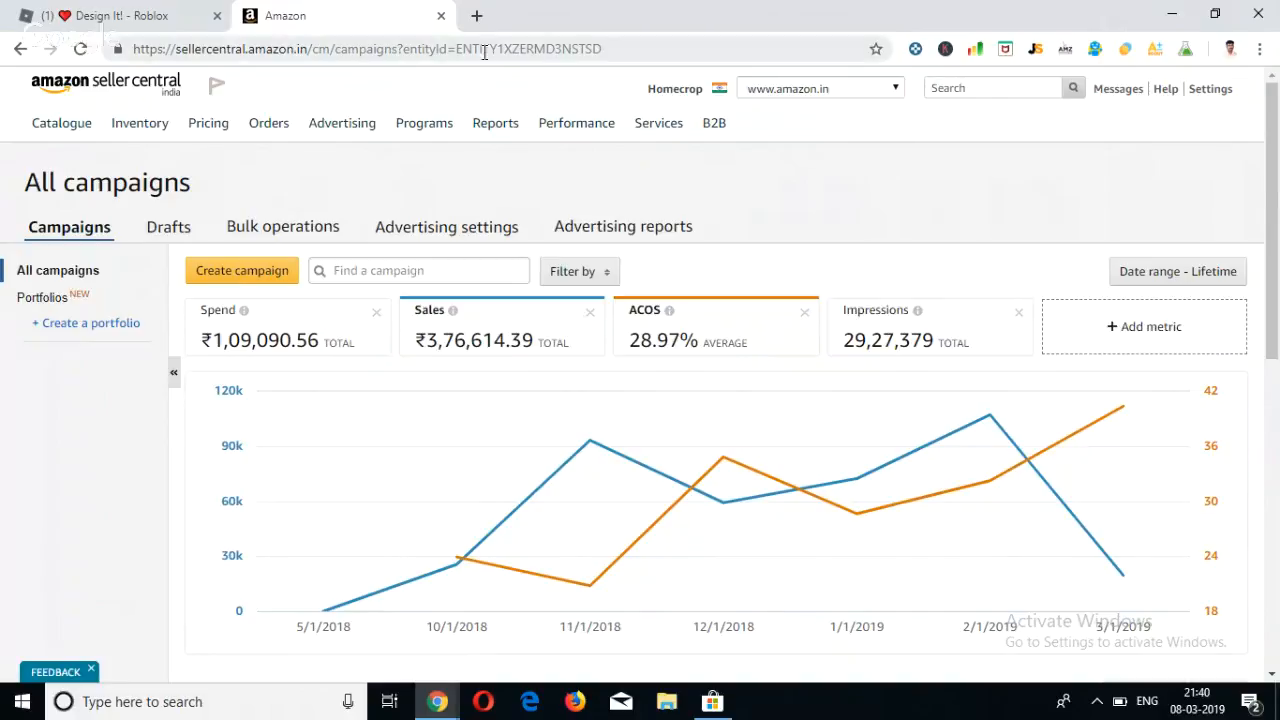
Open amazon.com in a new browser tab.
{"action": "left_click", "coordinate": [476, 15]}
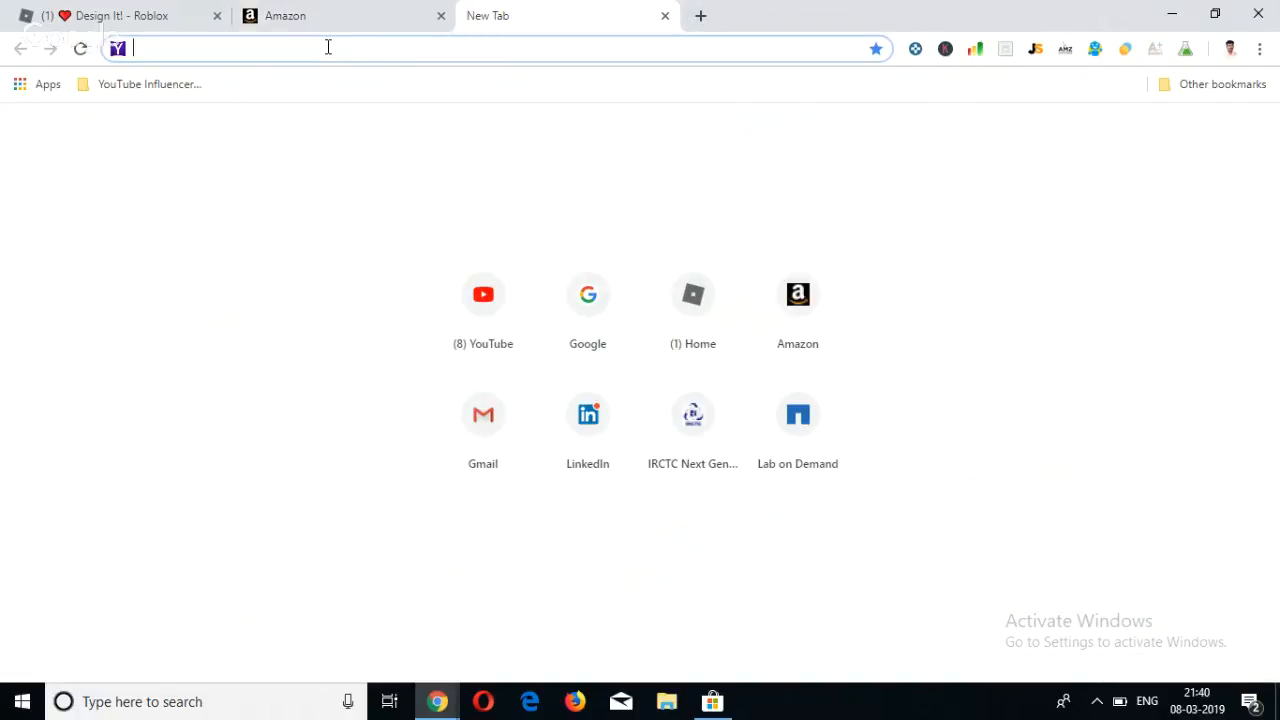
{"action": "type", "text": "amazon.com"}
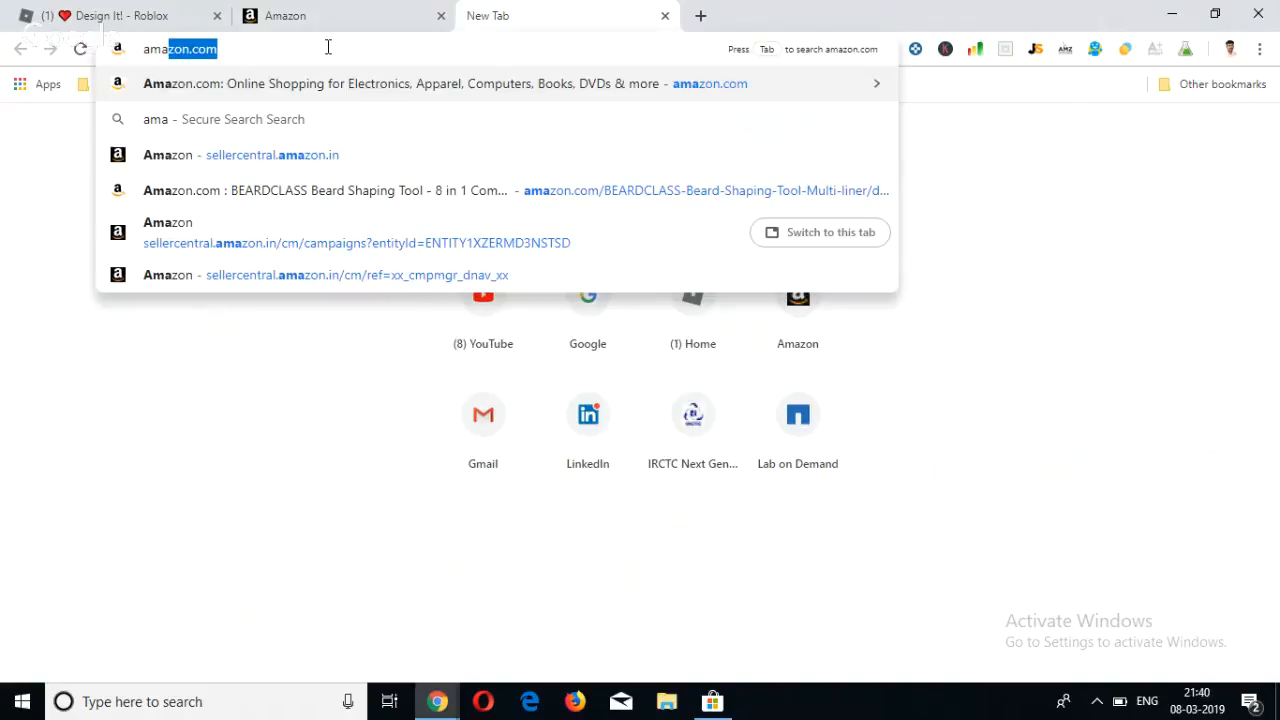
{"action": "key", "text": "Return"}
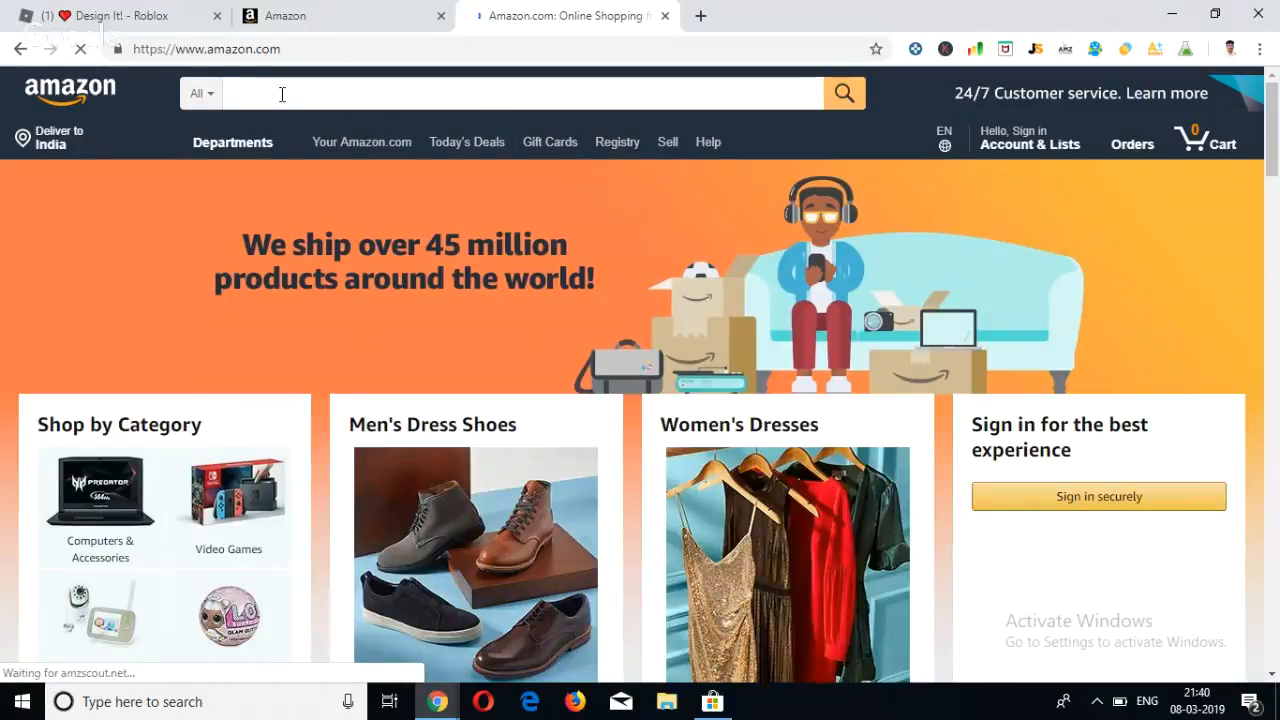
Search Amazon for "office file organizer" using the matching suggestion.
{"action": "left_click", "coordinate": [282, 94]}
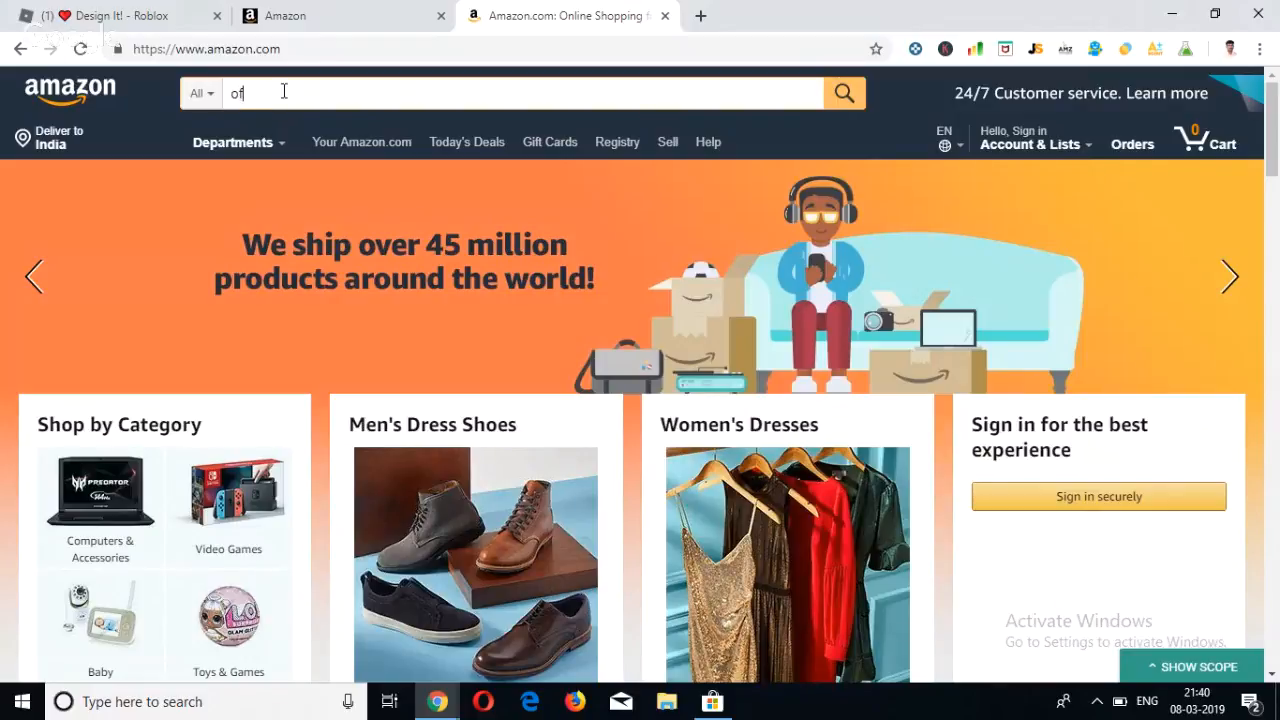
{"action": "type", "text": "fice file or"}
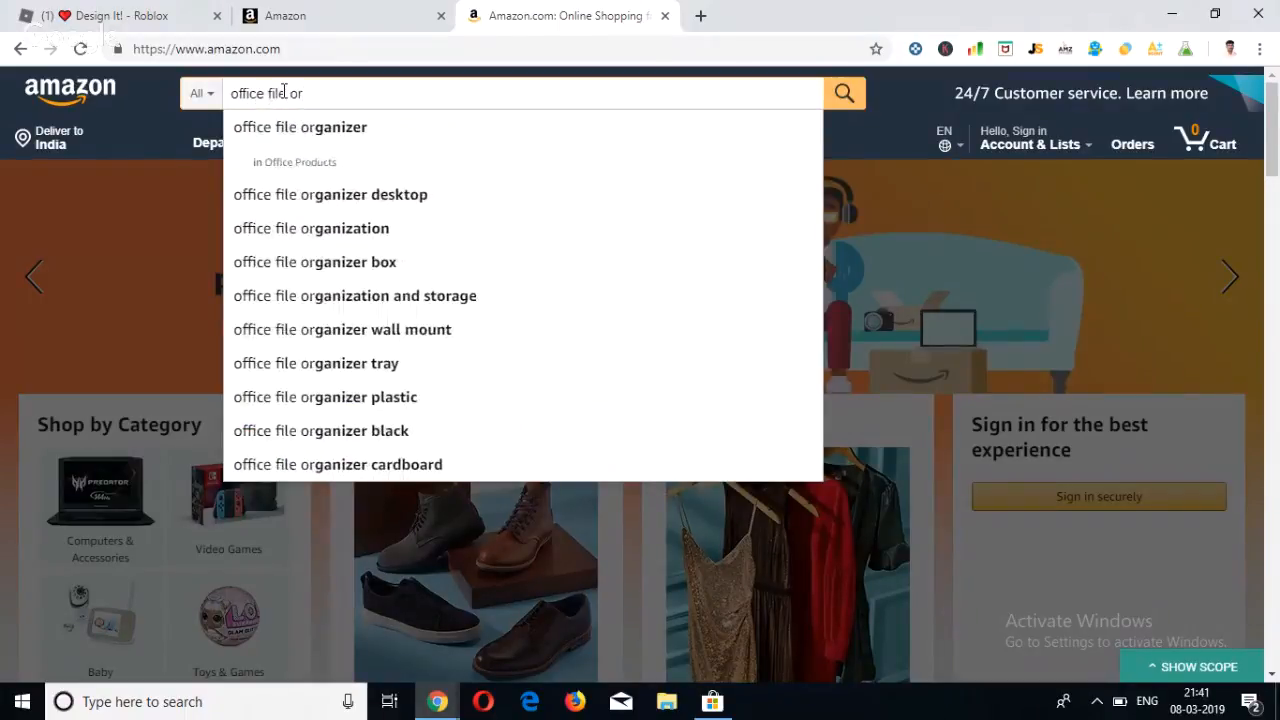
{"action": "left_click", "coordinate": [291, 128]}
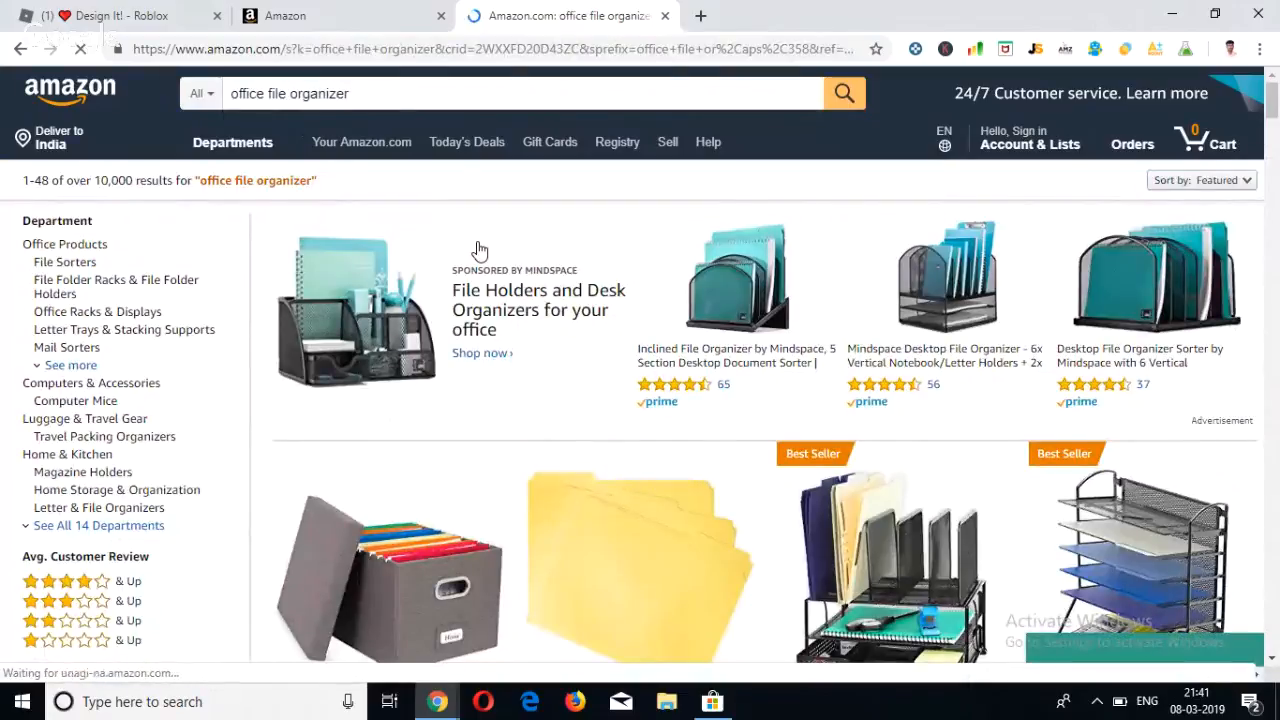
Dismiss the AMZScout e-book offer that covers the search results.
{"action": "scroll", "coordinate": [490, 338], "scroll_direction": "down", "scroll_amount": 3}
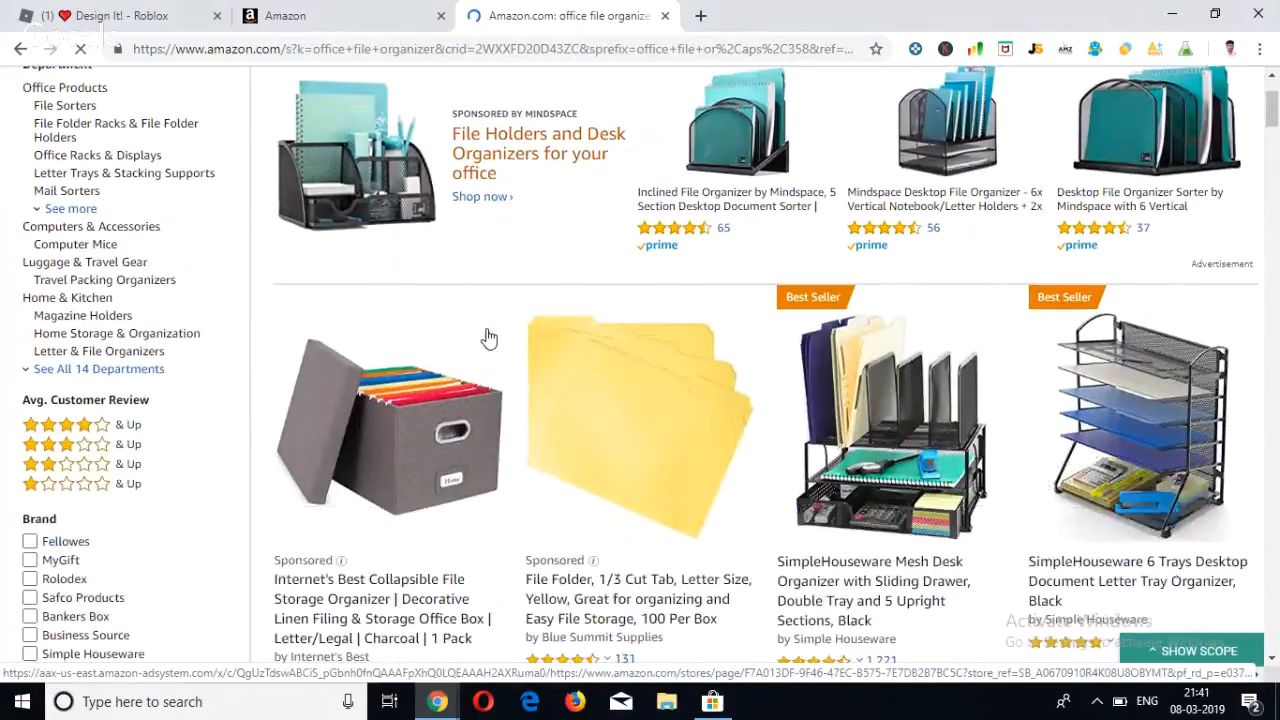
{"action": "scroll", "coordinate": [488, 337], "scroll_direction": "down", "scroll_amount": 2}
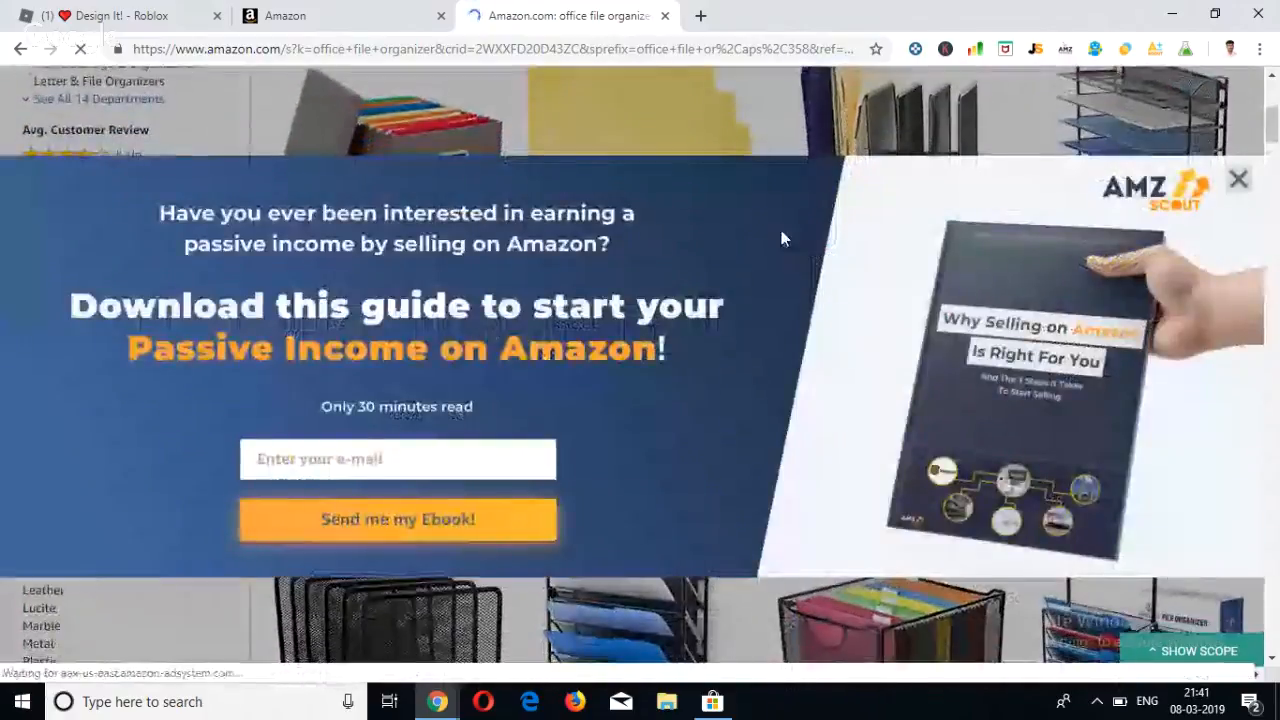
{"action": "left_click", "coordinate": [1238, 180]}
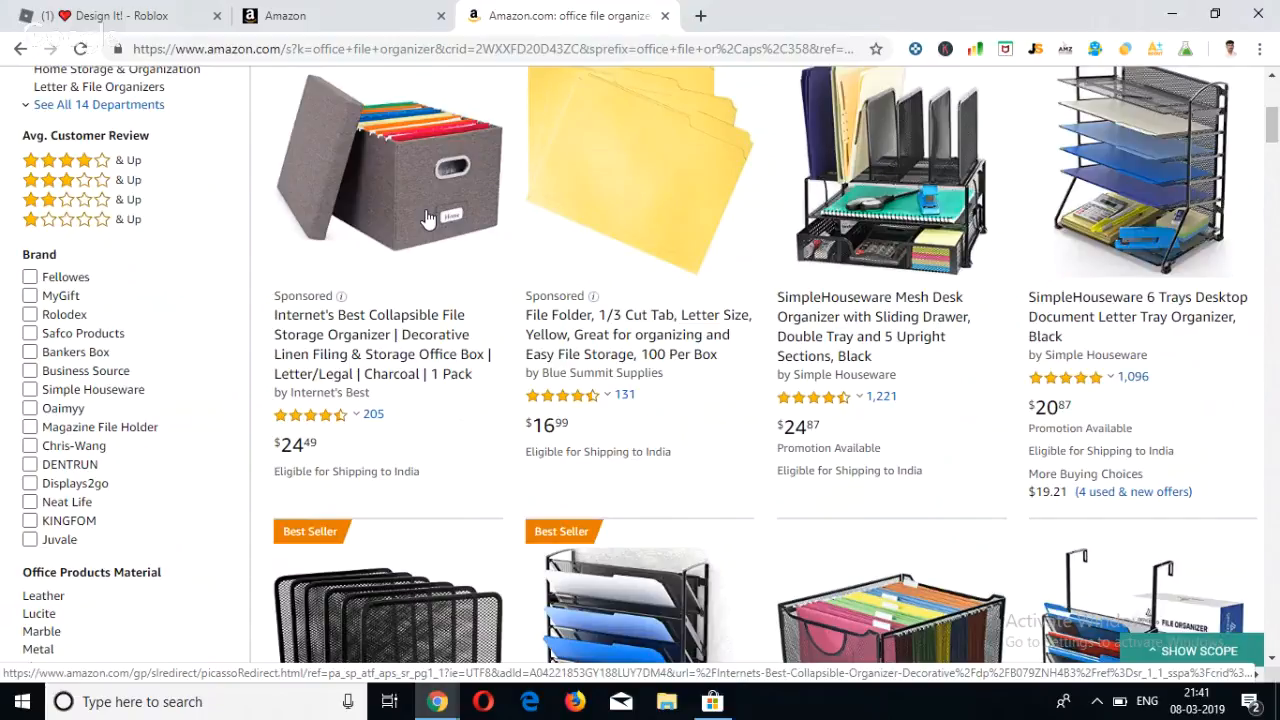
Examine the search term together with the brand advertisement and sponsored products at the start of the results.
{"action": "scroll", "coordinate": [426, 218], "scroll_direction": "up", "scroll_amount": 1}
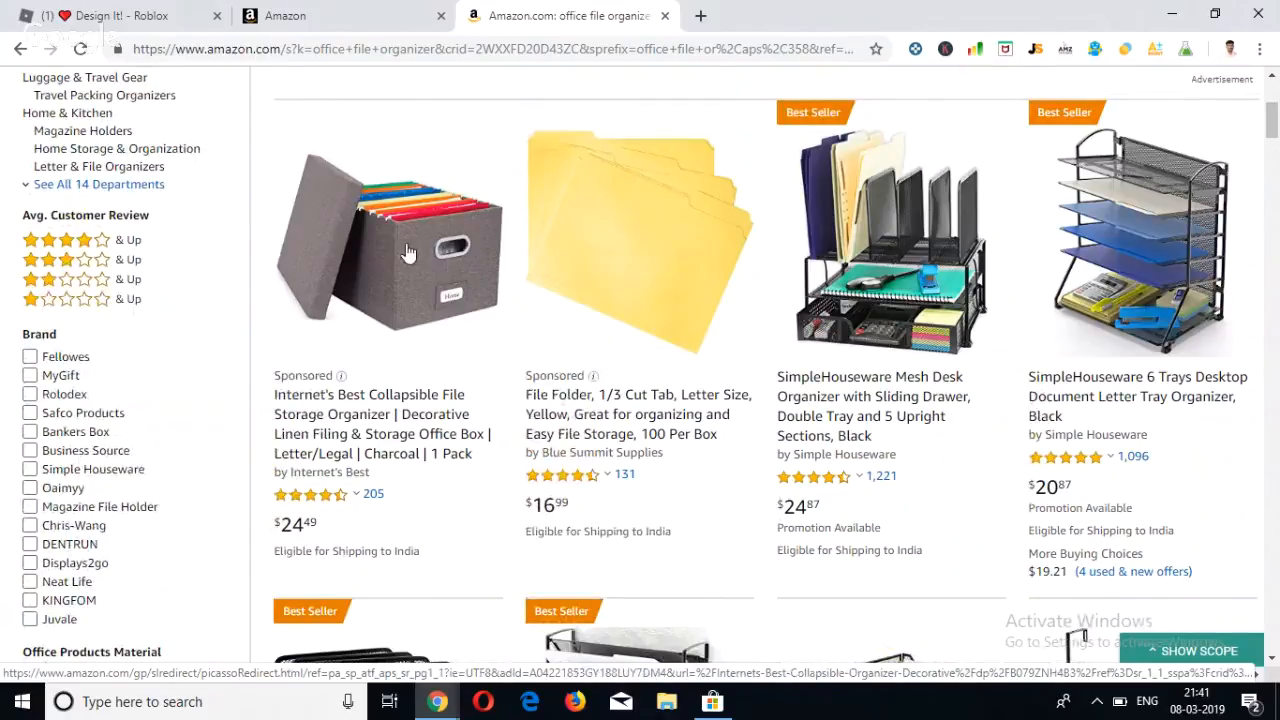
{"action": "scroll", "coordinate": [406, 252], "scroll_direction": "up", "scroll_amount": 2}
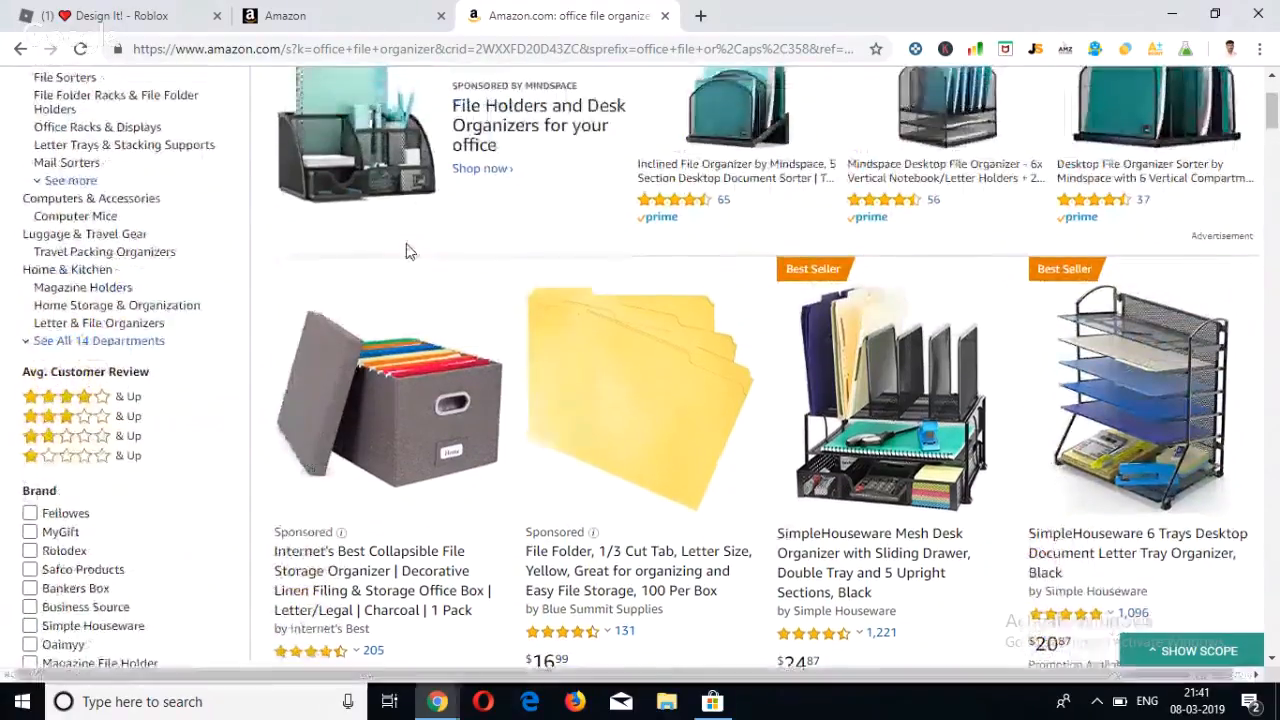
{"action": "scroll", "coordinate": [406, 252], "scroll_direction": "up", "scroll_amount": 3}
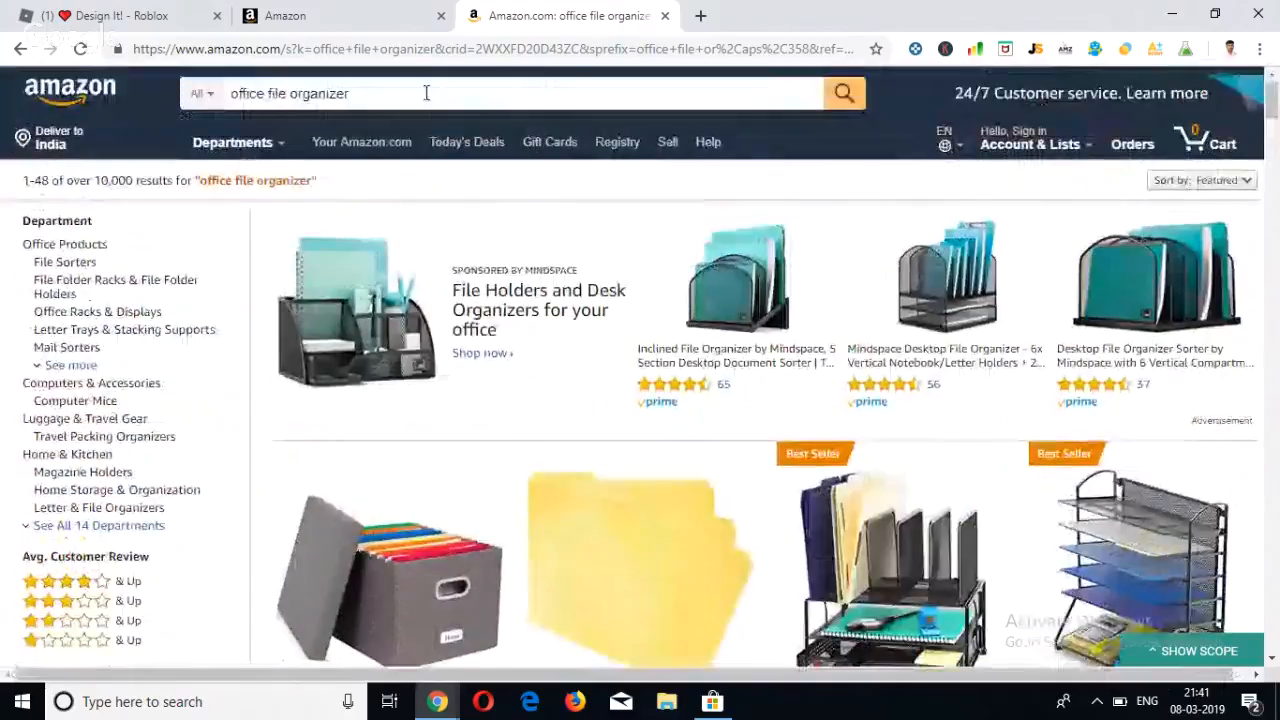
{"action": "left_click", "coordinate": [372, 93]}
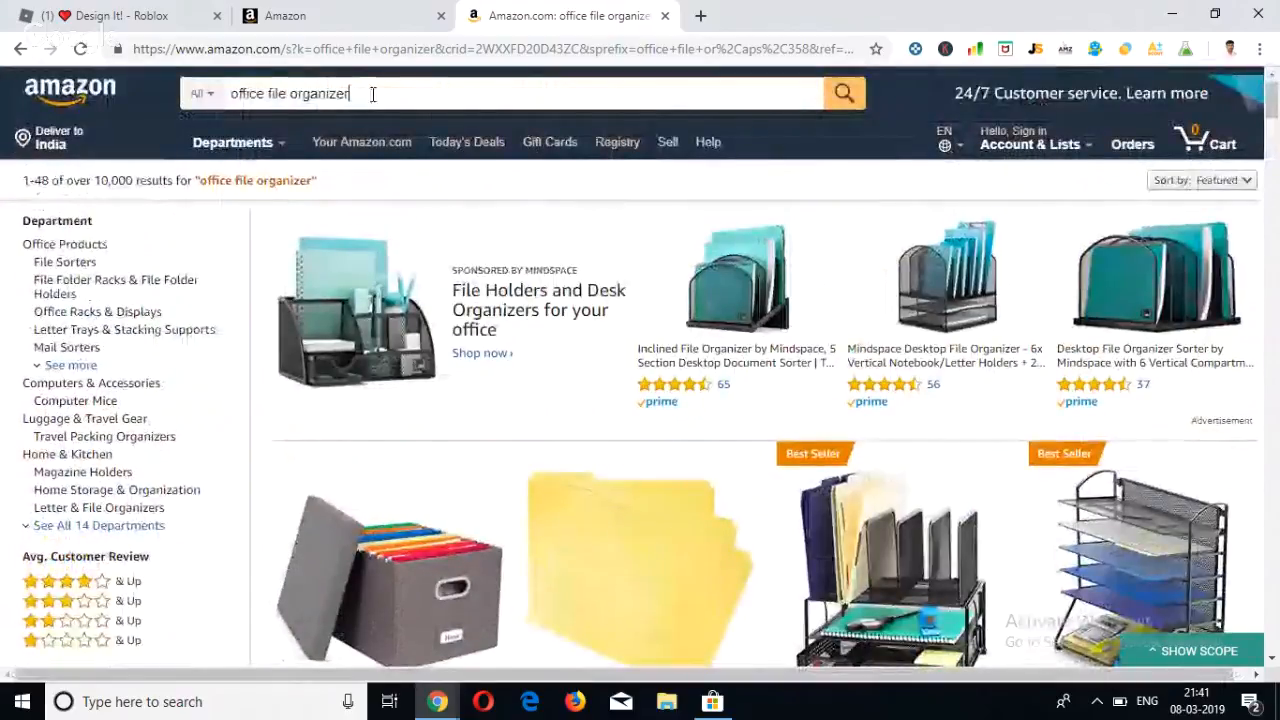
{"action": "left_click_drag", "start_coordinate": [373, 94], "coordinate": [229, 109]}
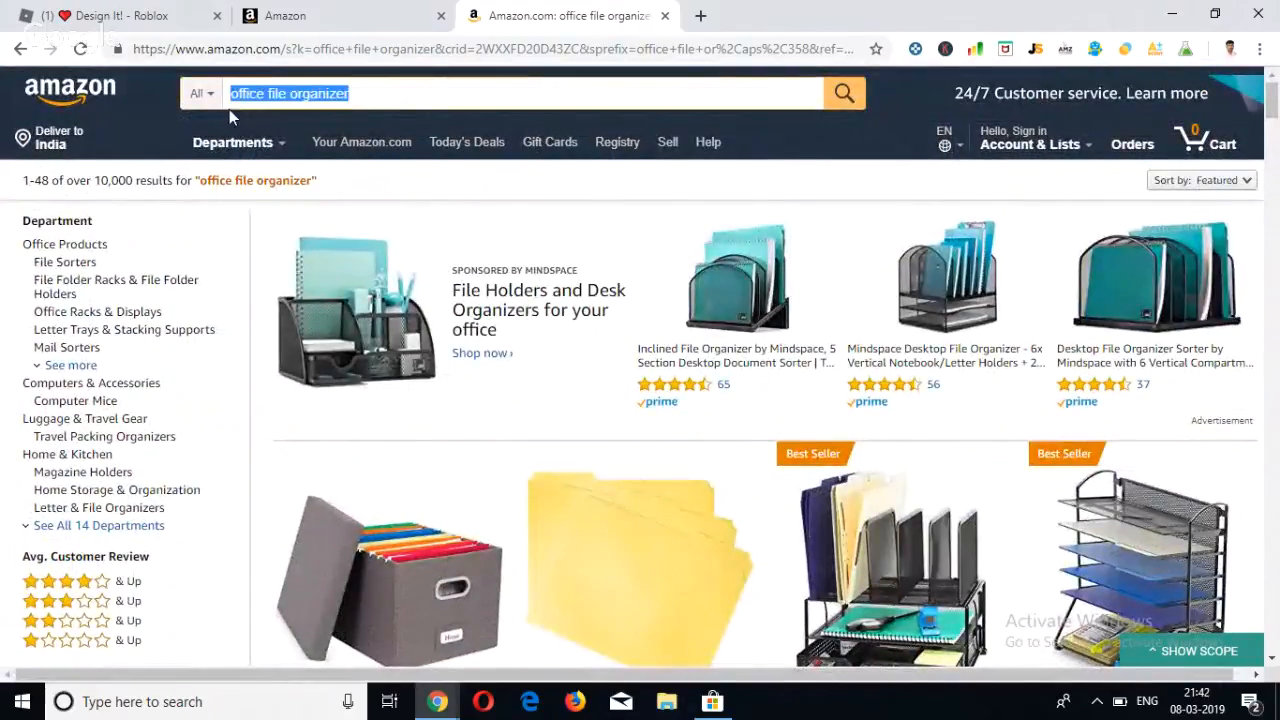
{"action": "left_click", "coordinate": [363, 94]}
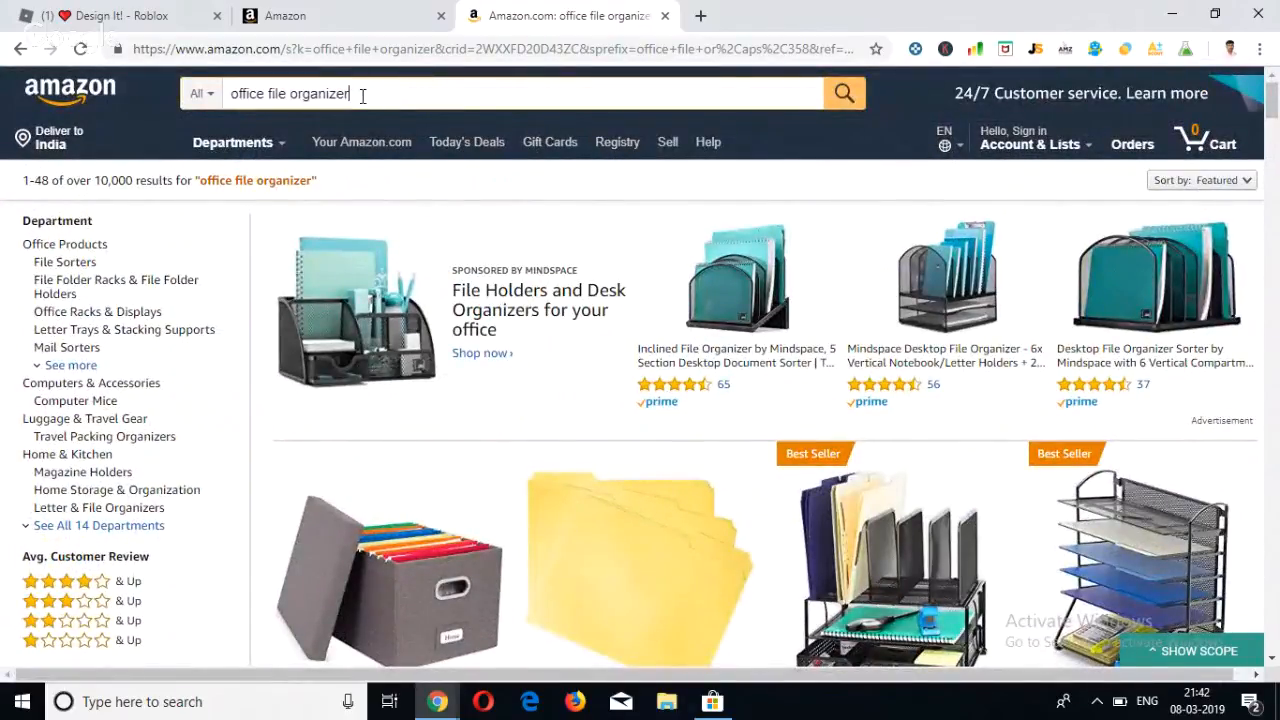
{"action": "scroll", "coordinate": [437, 307], "scroll_direction": "down", "scroll_amount": 1}
{"action": "scroll", "coordinate": [437, 307], "scroll_direction": "up", "scroll_amount": 1}
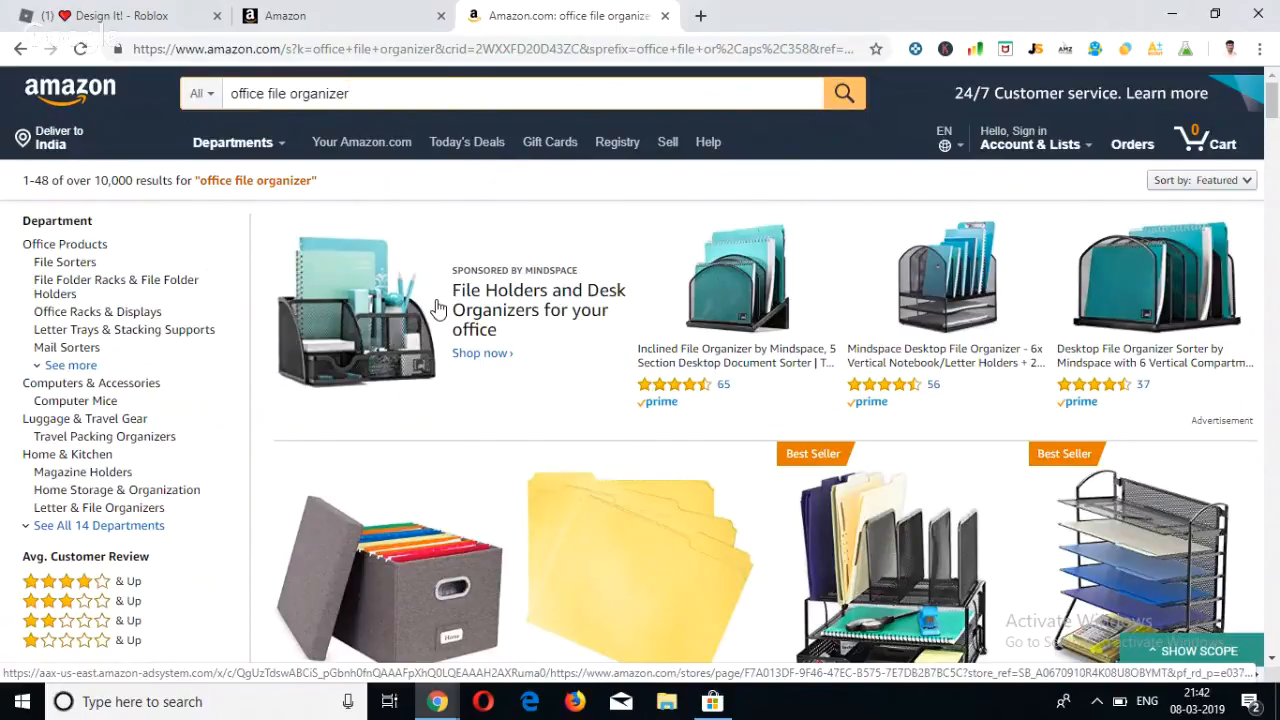
Examine the product listings from the headline advertisement to the sponsored Lanivas and Superbpag items midway through the results.
{"action": "scroll", "coordinate": [447, 337], "scroll_direction": "down", "scroll_amount": 1}
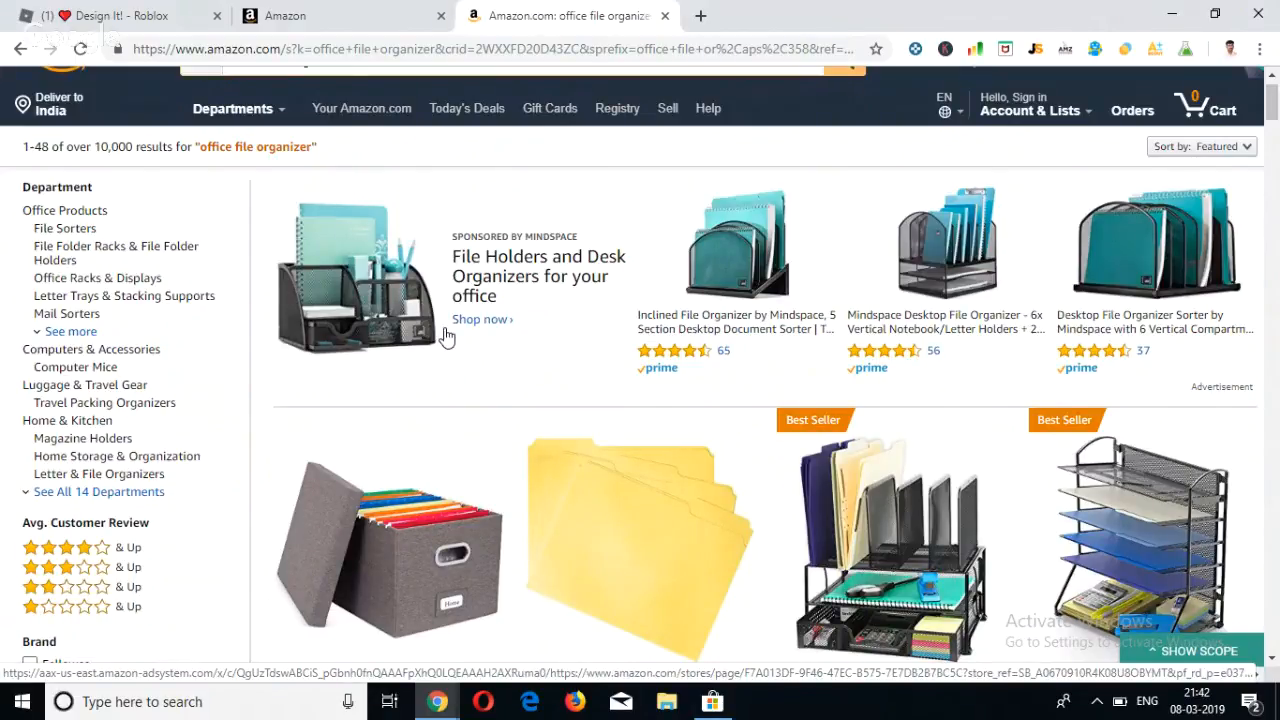
{"action": "scroll", "coordinate": [447, 337], "scroll_direction": "down", "scroll_amount": 1}
{"action": "scroll", "coordinate": [447, 337], "scroll_direction": "down", "scroll_amount": 4}
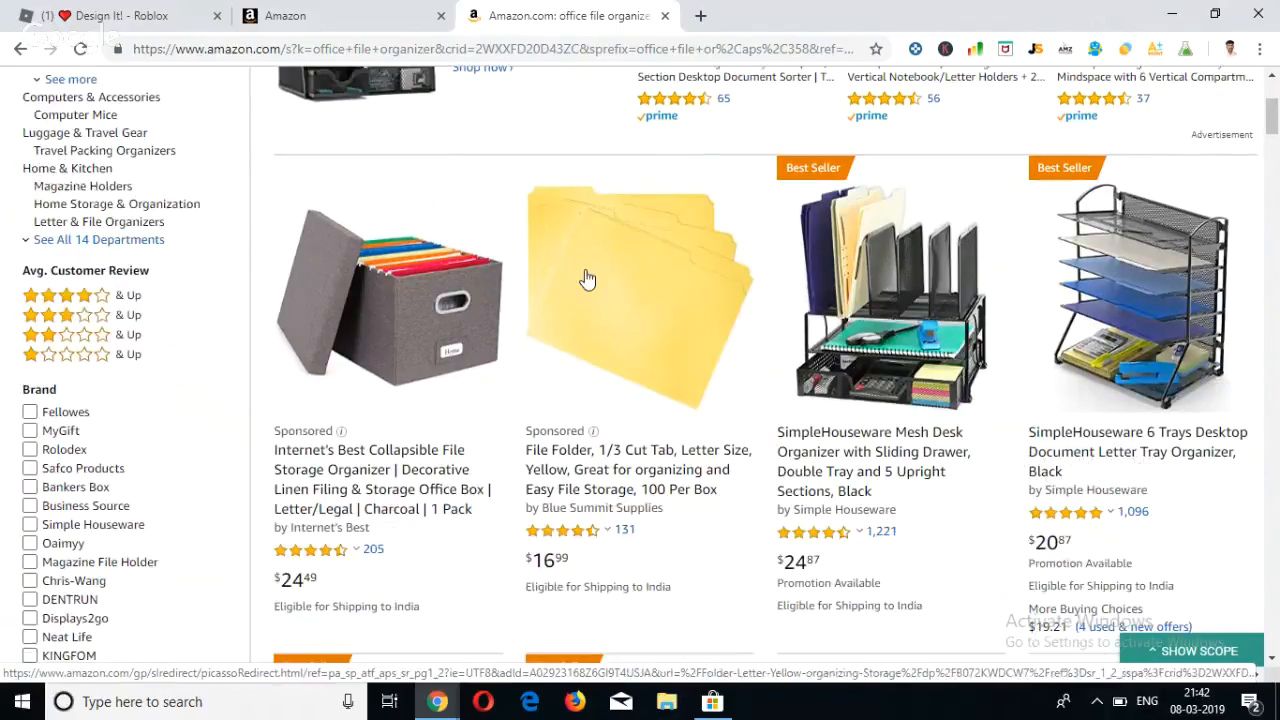
{"action": "scroll", "coordinate": [597, 345], "scroll_direction": "down", "scroll_amount": 3}
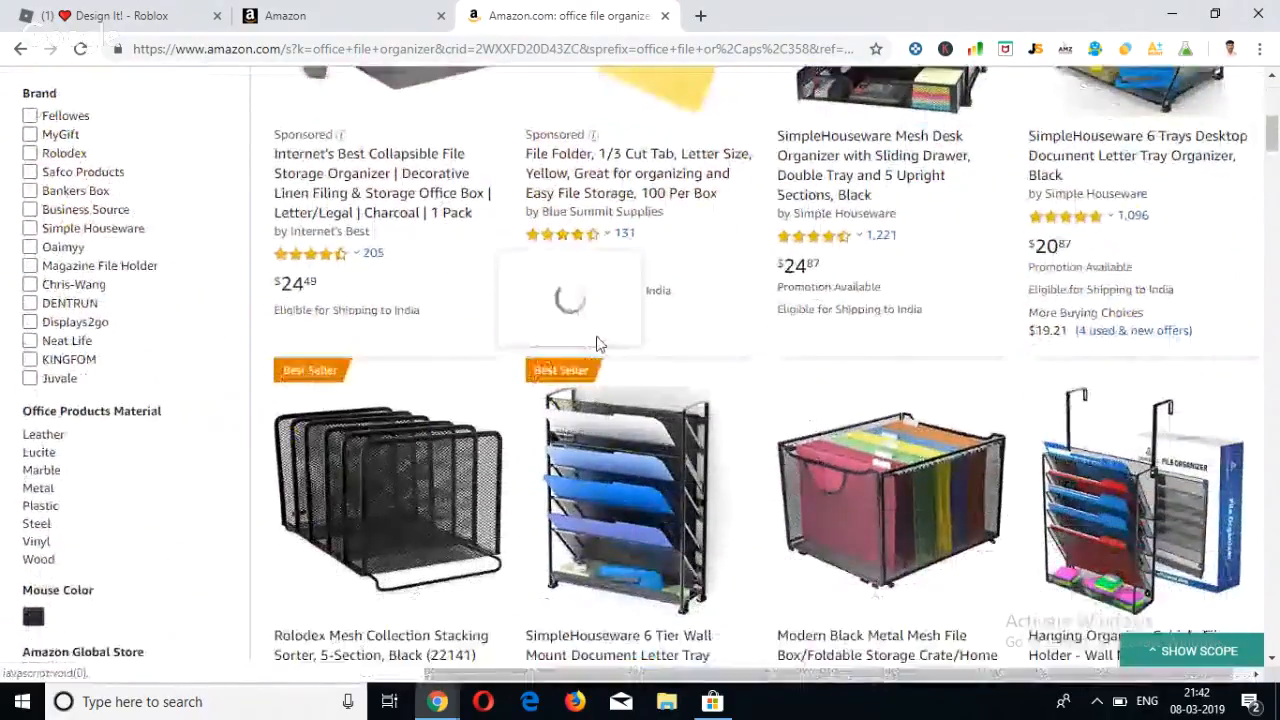
{"action": "scroll", "coordinate": [408, 343], "scroll_direction": "up", "scroll_amount": 1}
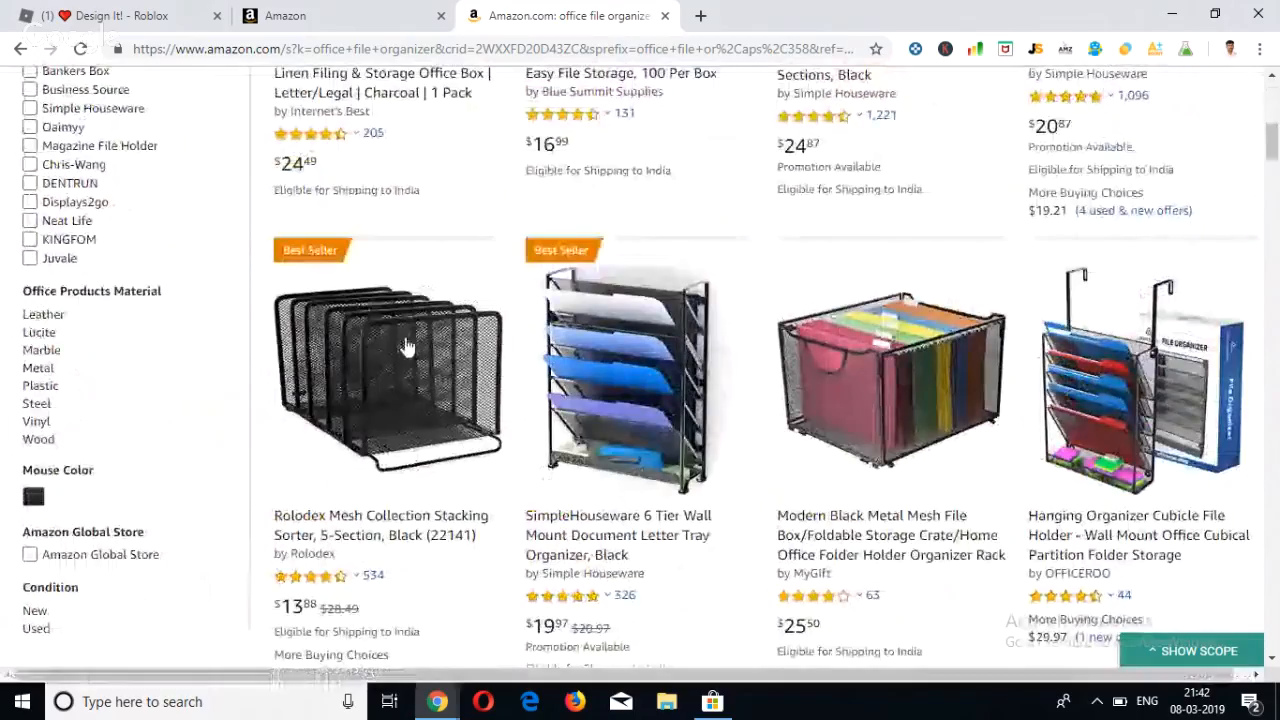
{"action": "scroll", "coordinate": [486, 363], "scroll_direction": "down", "scroll_amount": 6}
{"action": "scroll", "coordinate": [486, 363], "scroll_direction": "down", "scroll_amount": 6}
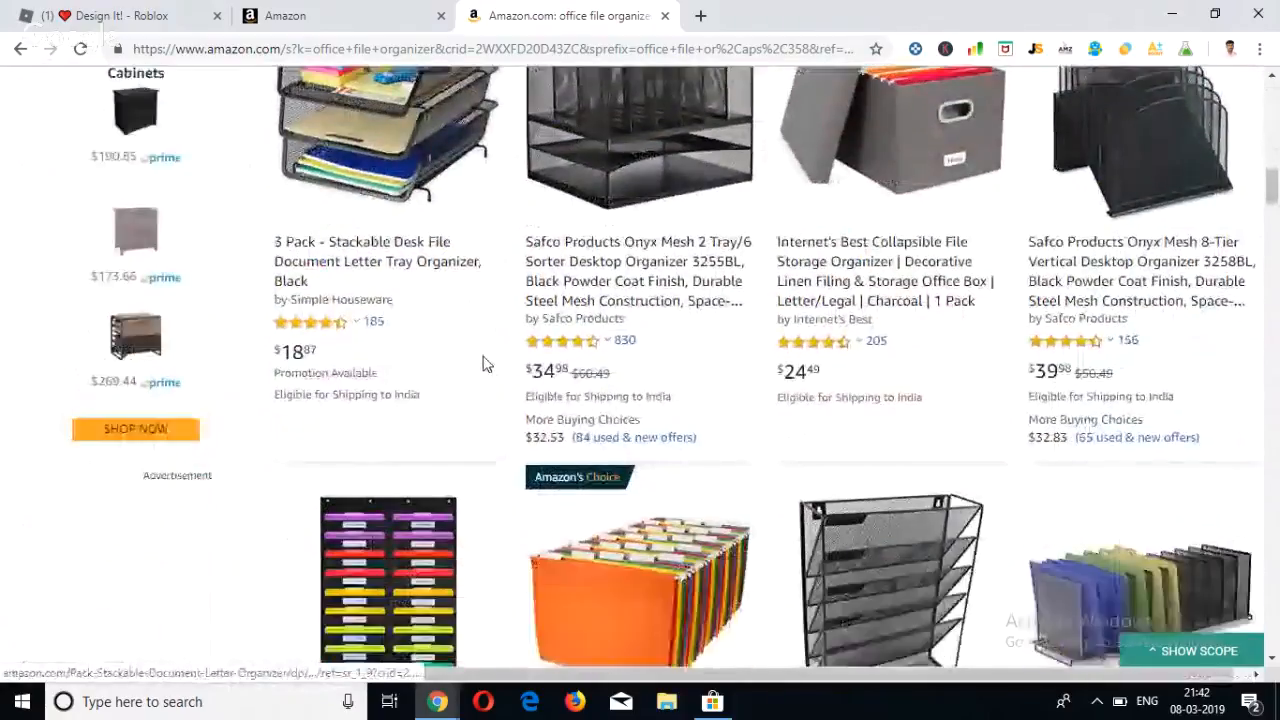
{"action": "scroll", "coordinate": [483, 363], "scroll_direction": "down", "scroll_amount": 8}
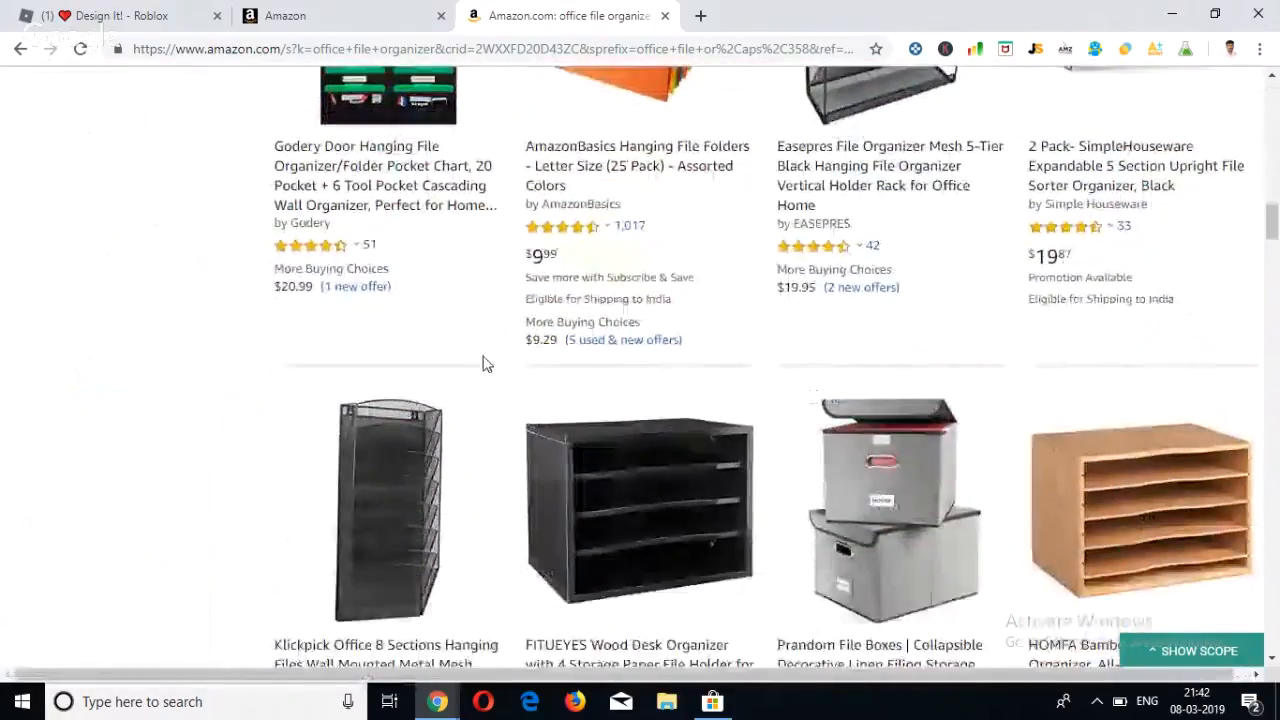
{"action": "scroll", "coordinate": [483, 363], "scroll_direction": "down", "scroll_amount": 7}
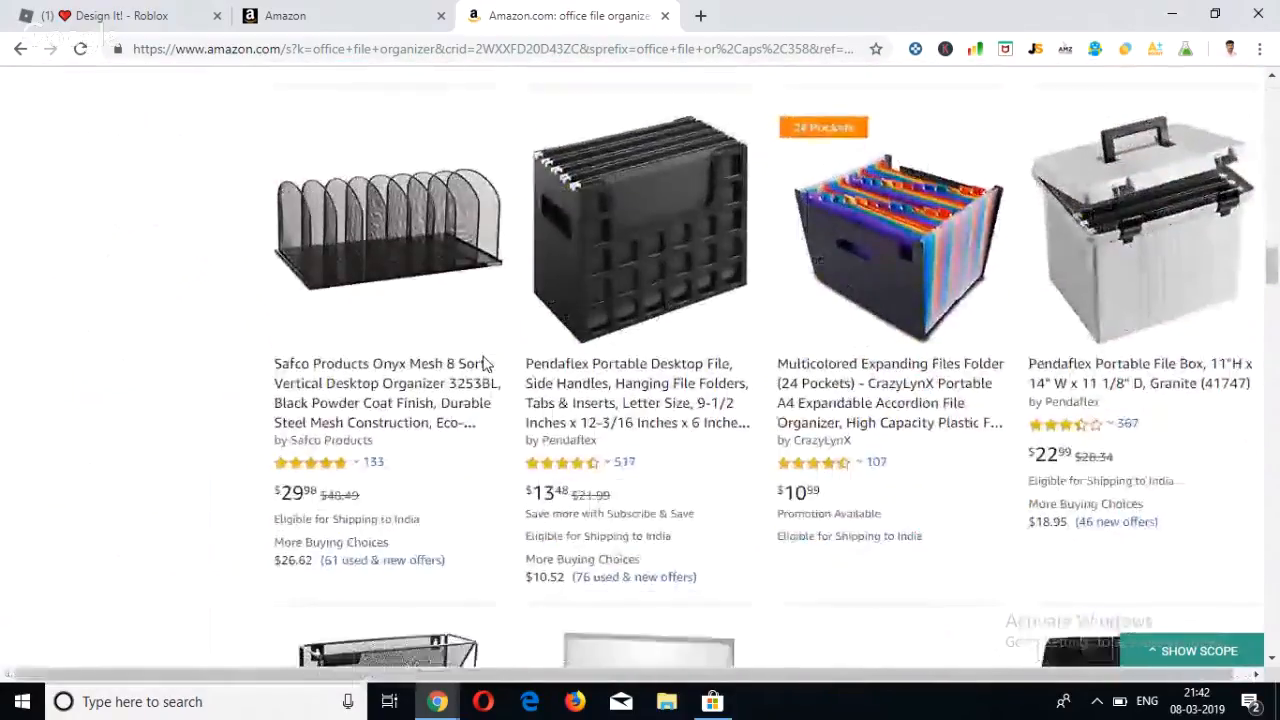
{"action": "scroll", "coordinate": [483, 363], "scroll_direction": "down", "scroll_amount": 5}
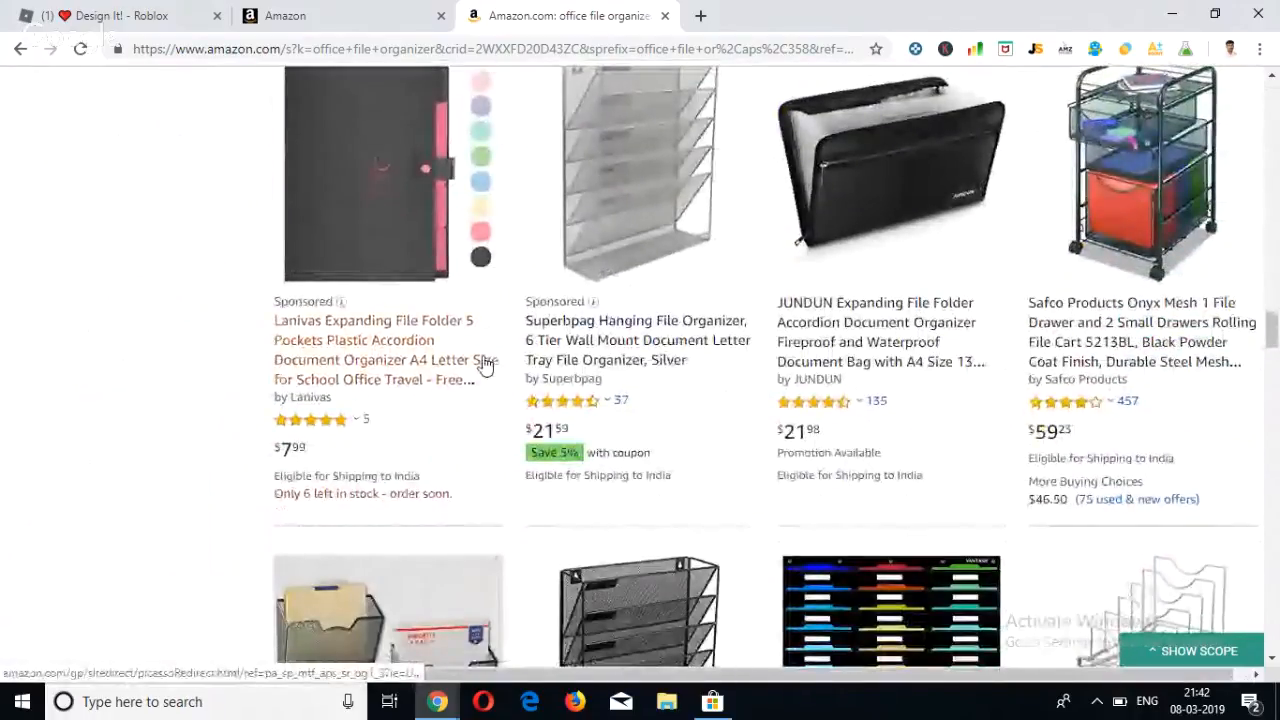
{"action": "left_click", "coordinate": [341, 302]}
{"action": "left_click", "coordinate": [321, 312]}
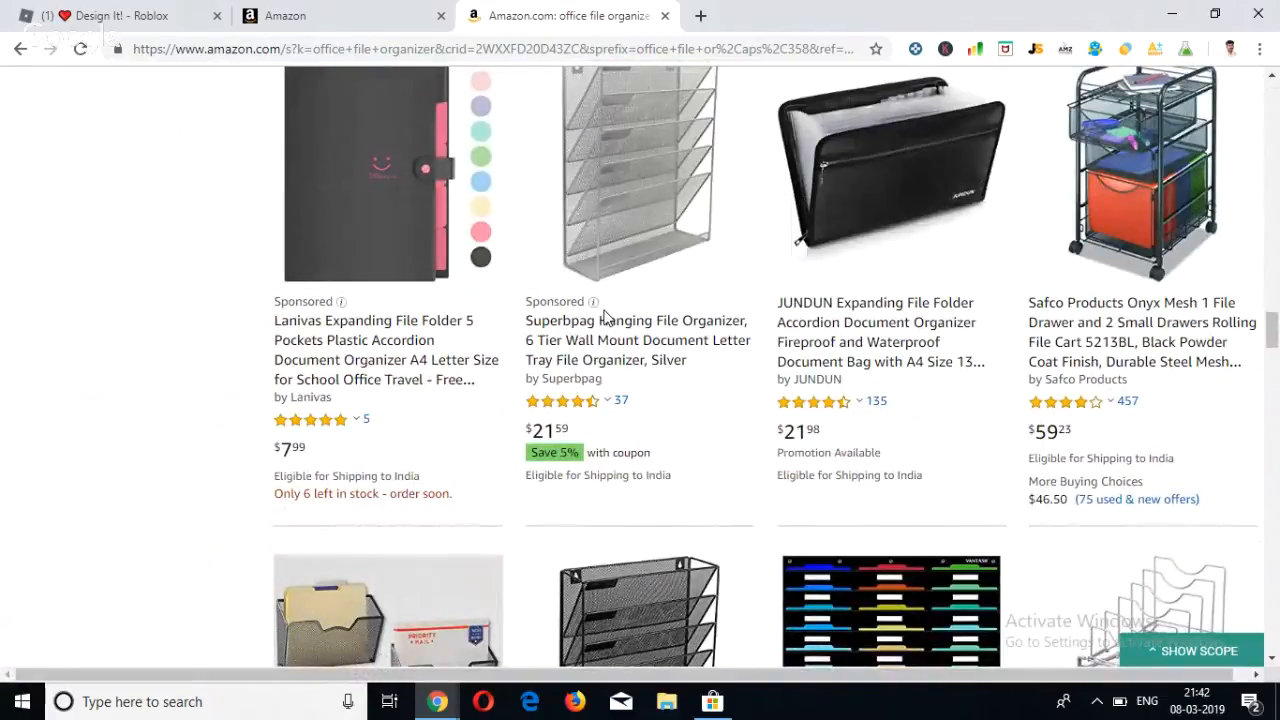
Examine the remaining listings and the sponsored products near the end of the results page.
{"action": "scroll", "coordinate": [331, 305], "scroll_direction": "down", "scroll_amount": 1}
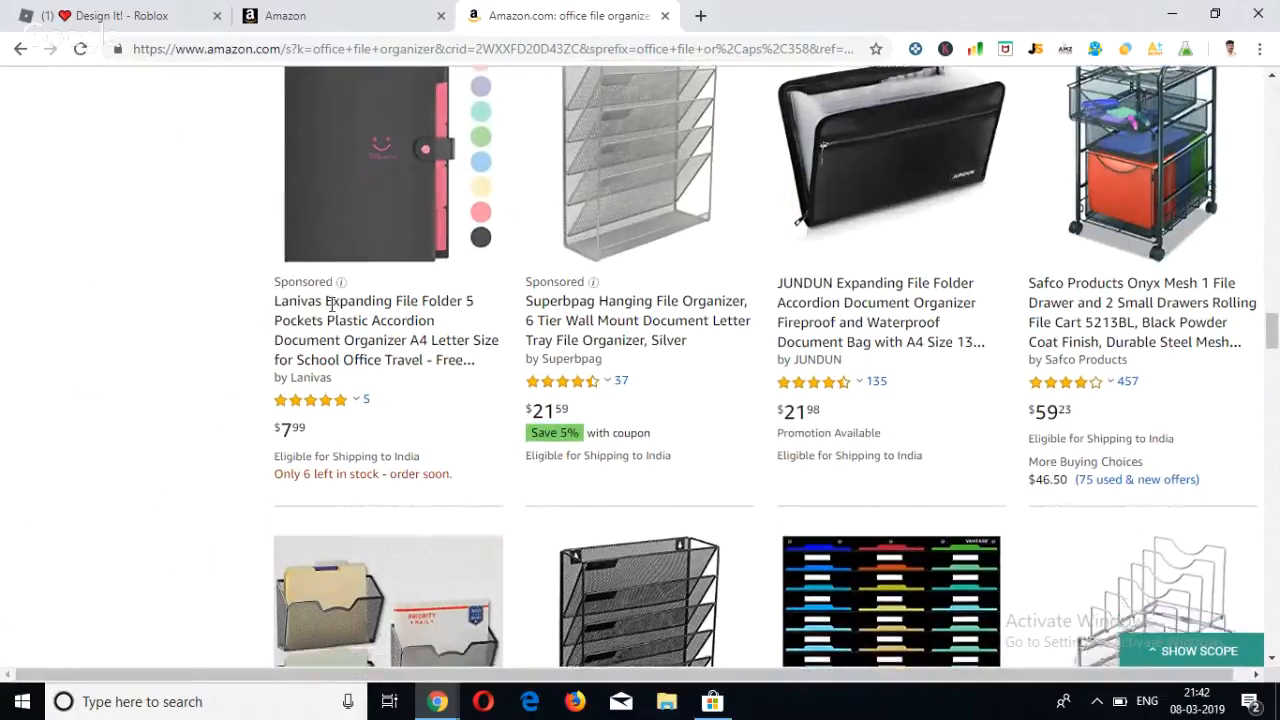
{"action": "scroll", "coordinate": [331, 305], "scroll_direction": "down", "scroll_amount": 8}
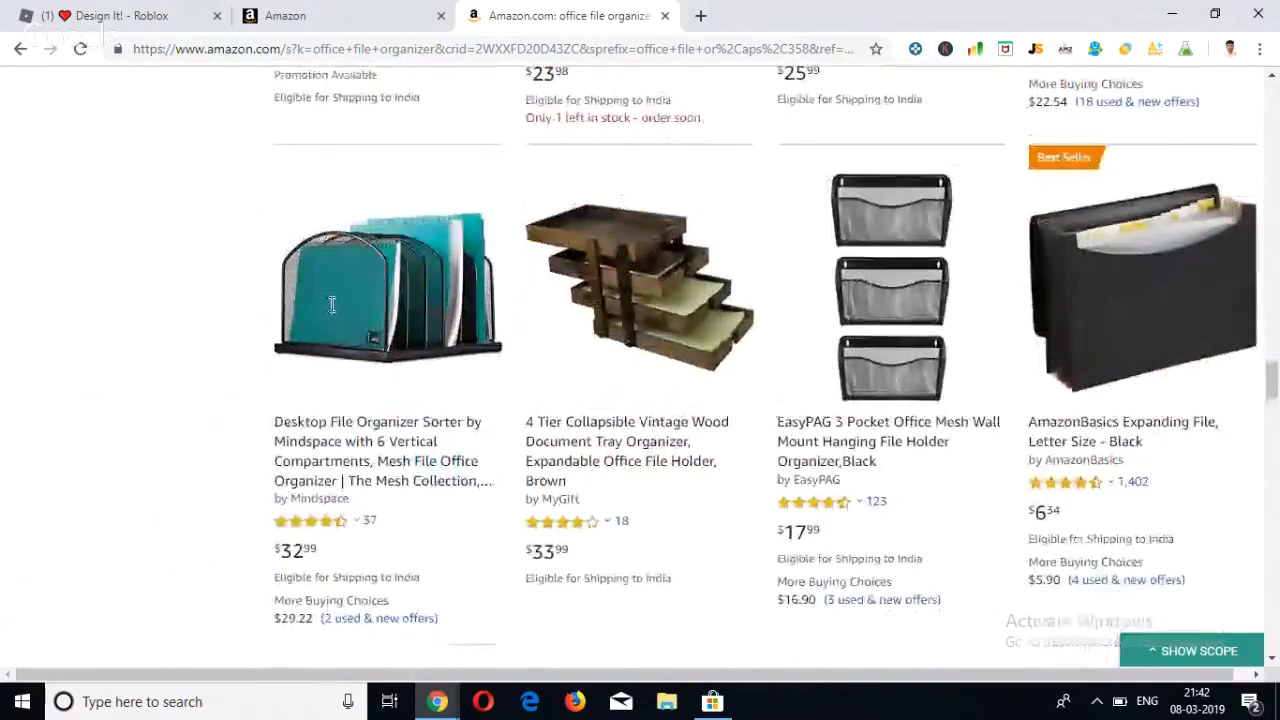
{"action": "scroll", "coordinate": [331, 305], "scroll_direction": "down", "scroll_amount": 6}
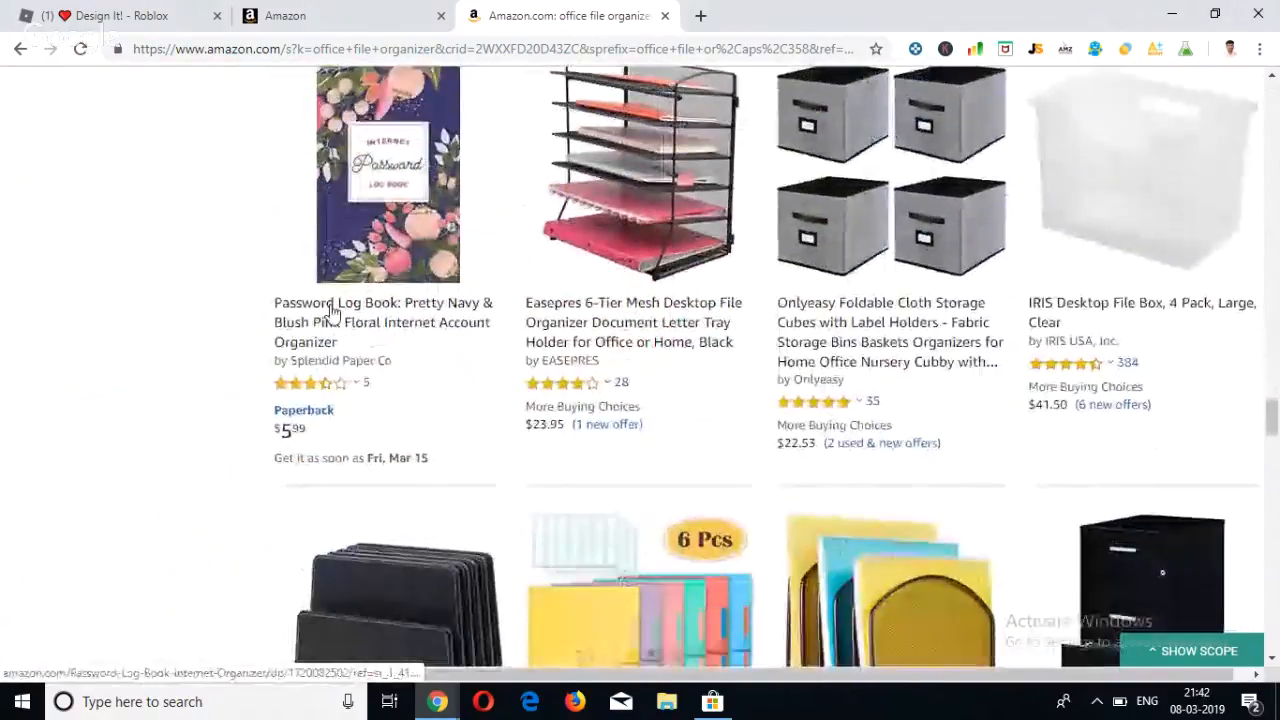
{"action": "scroll", "coordinate": [331, 310], "scroll_direction": "down", "scroll_amount": 10}
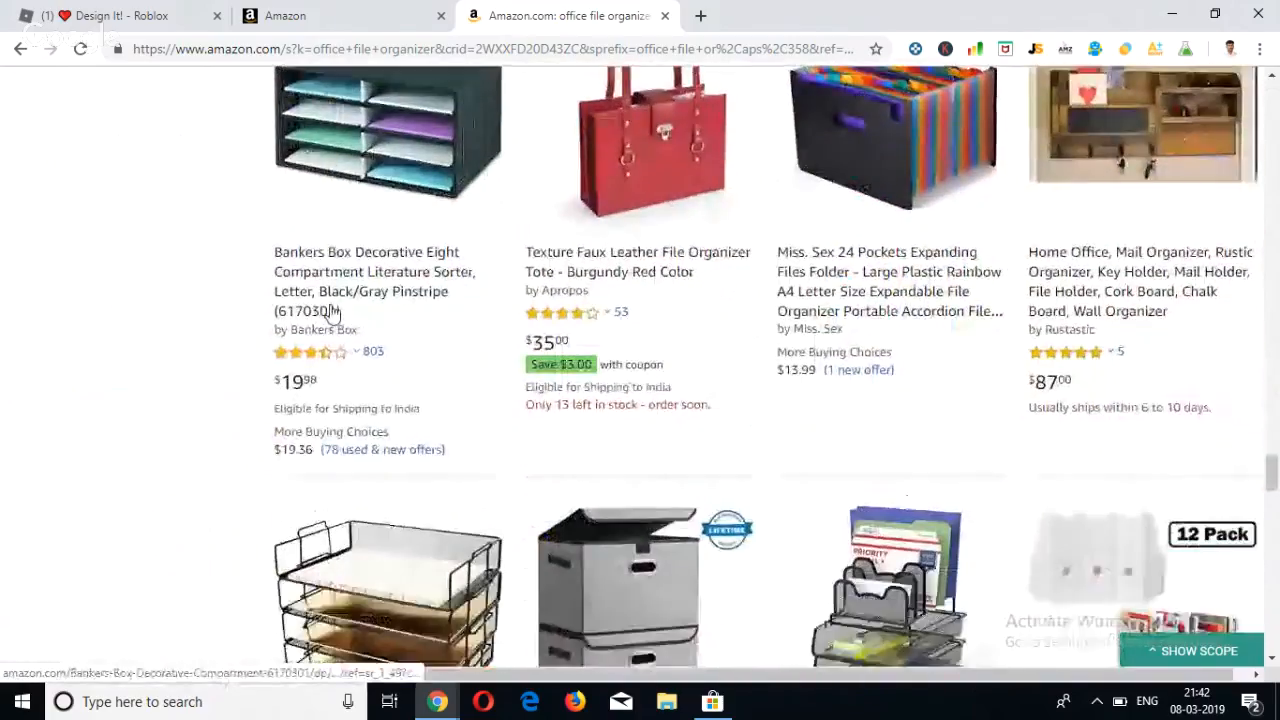
{"action": "scroll", "coordinate": [333, 312], "scroll_direction": "down", "scroll_amount": 5}
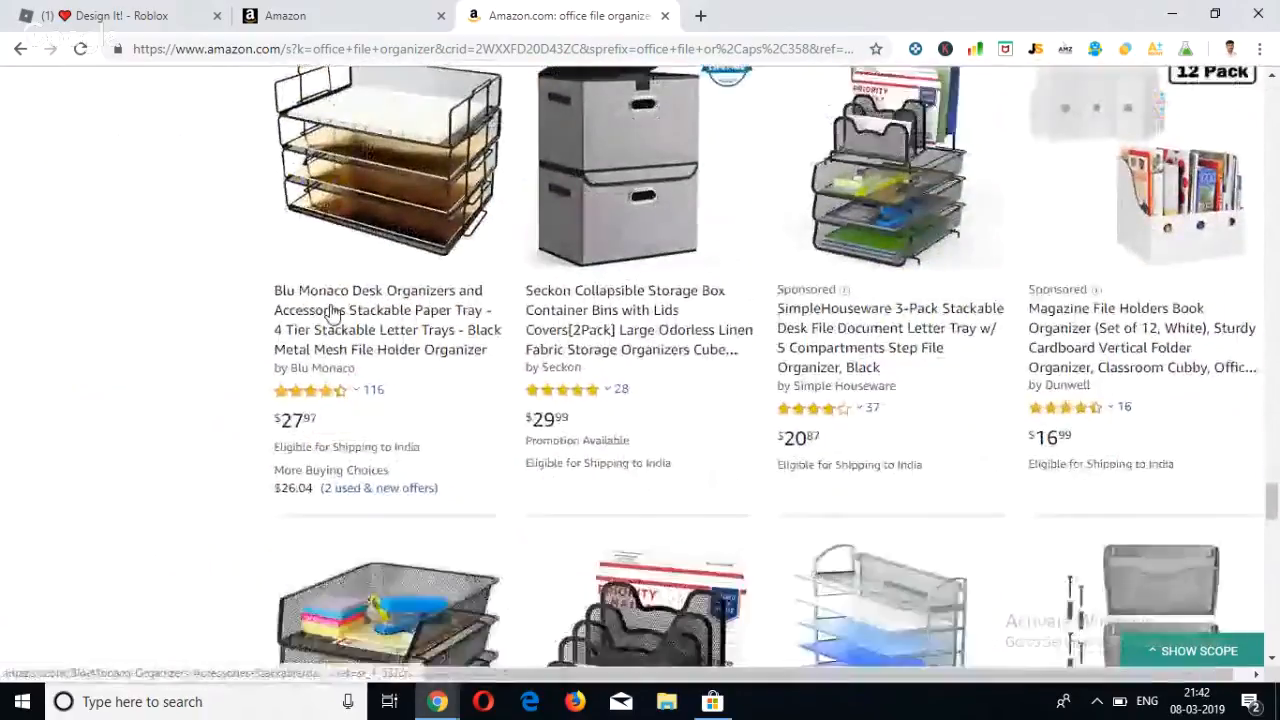
{"action": "scroll", "coordinate": [333, 312], "scroll_direction": "down", "scroll_amount": 5}
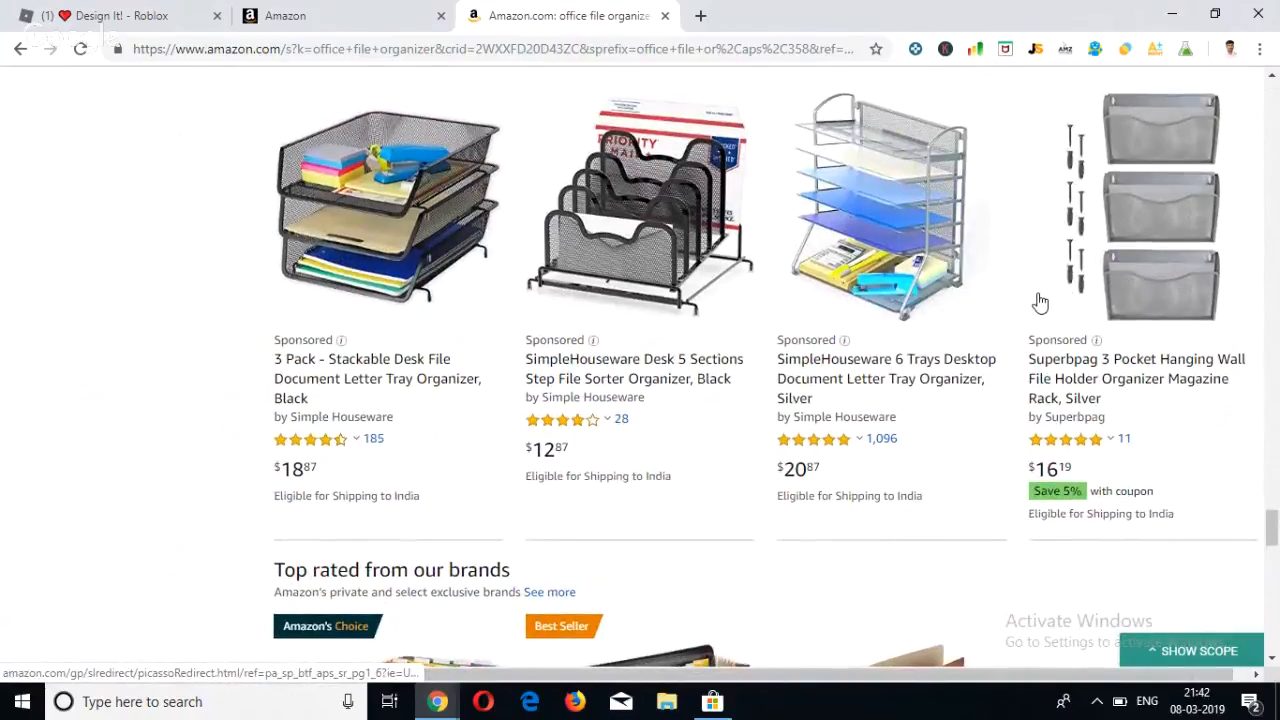
{"action": "scroll", "coordinate": [1040, 302], "scroll_direction": "down", "scroll_amount": 1}
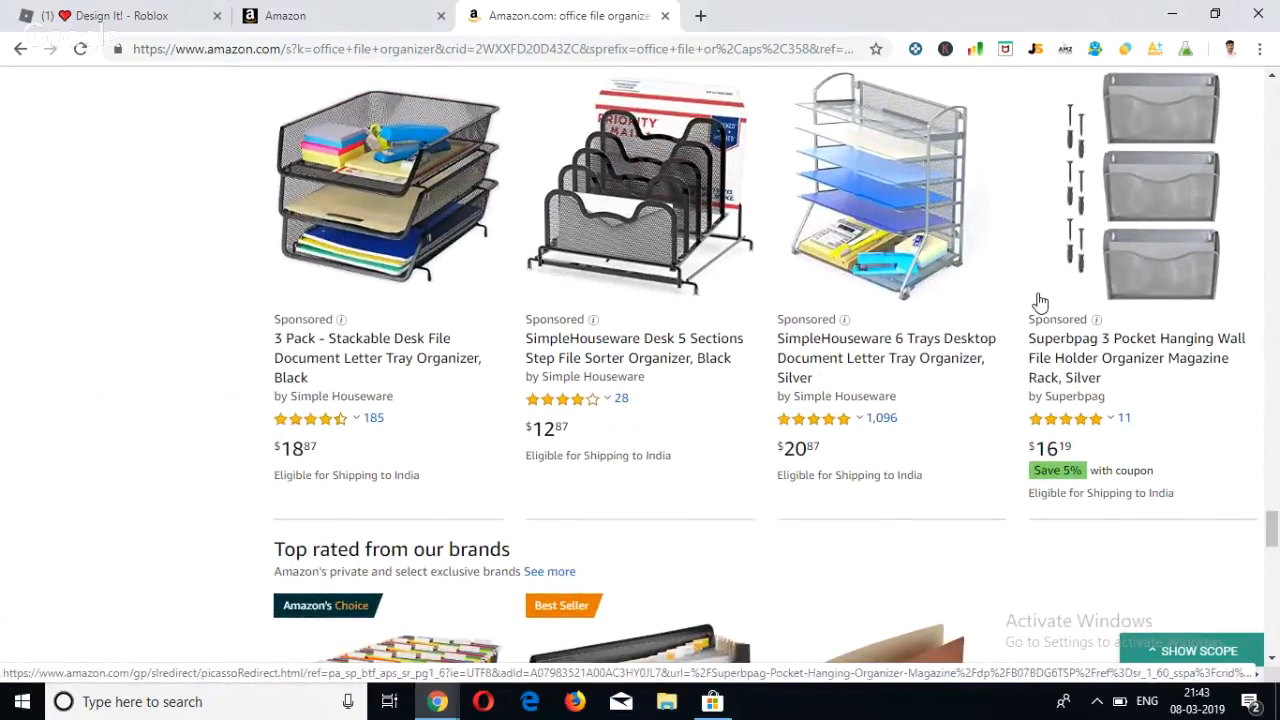
{"action": "scroll", "coordinate": [1040, 302], "scroll_direction": "up", "scroll_amount": 15}
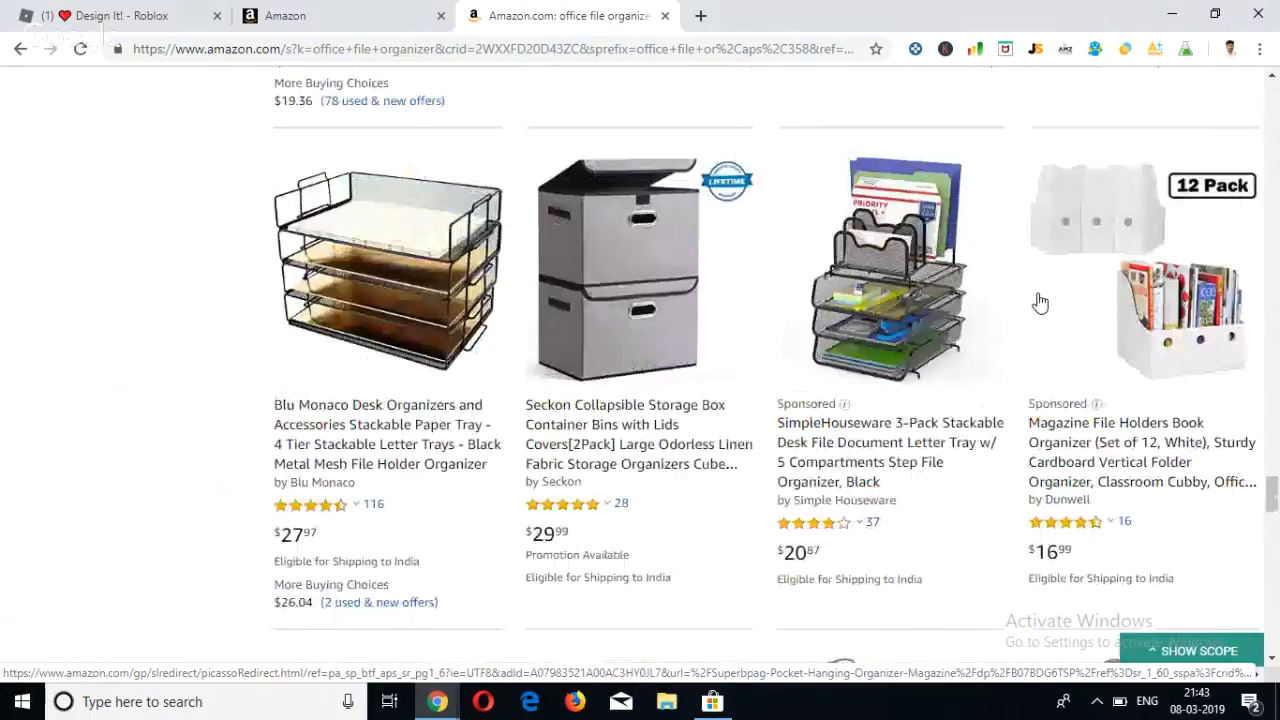
{"action": "scroll", "coordinate": [1040, 302], "scroll_direction": "up", "scroll_amount": 5}
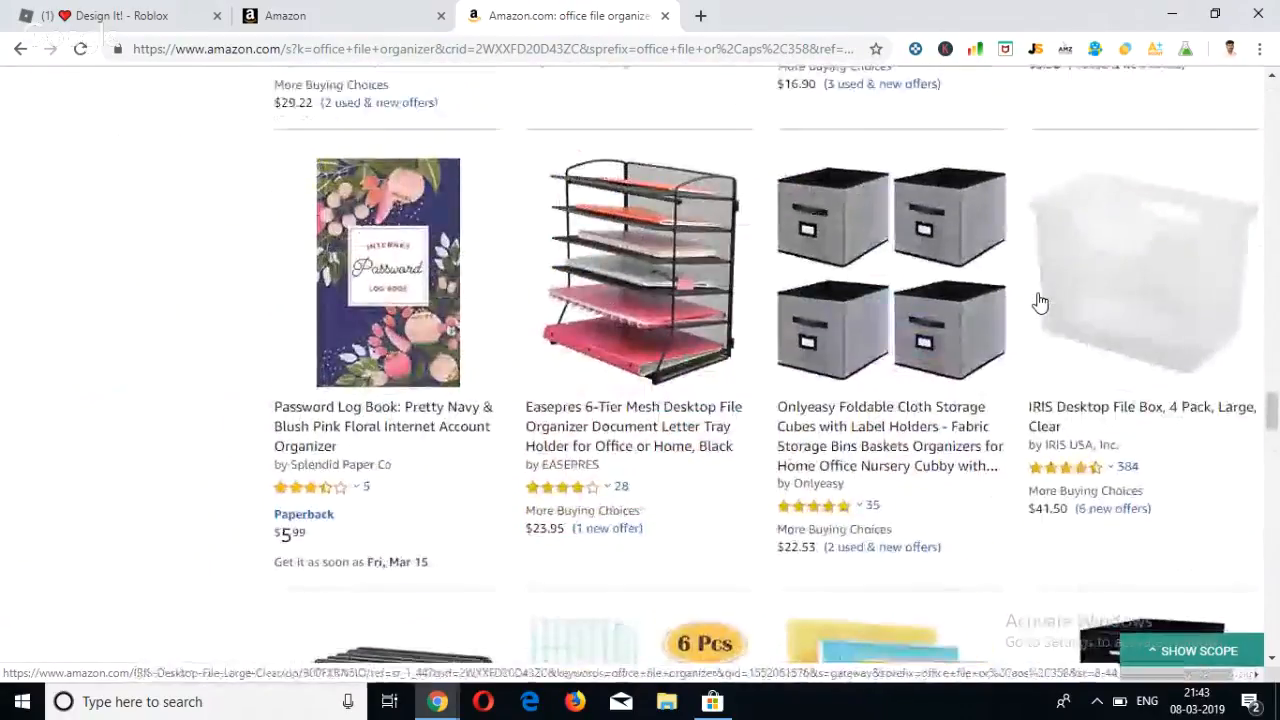
{"action": "scroll", "coordinate": [1040, 302], "scroll_direction": "up", "scroll_amount": 5}
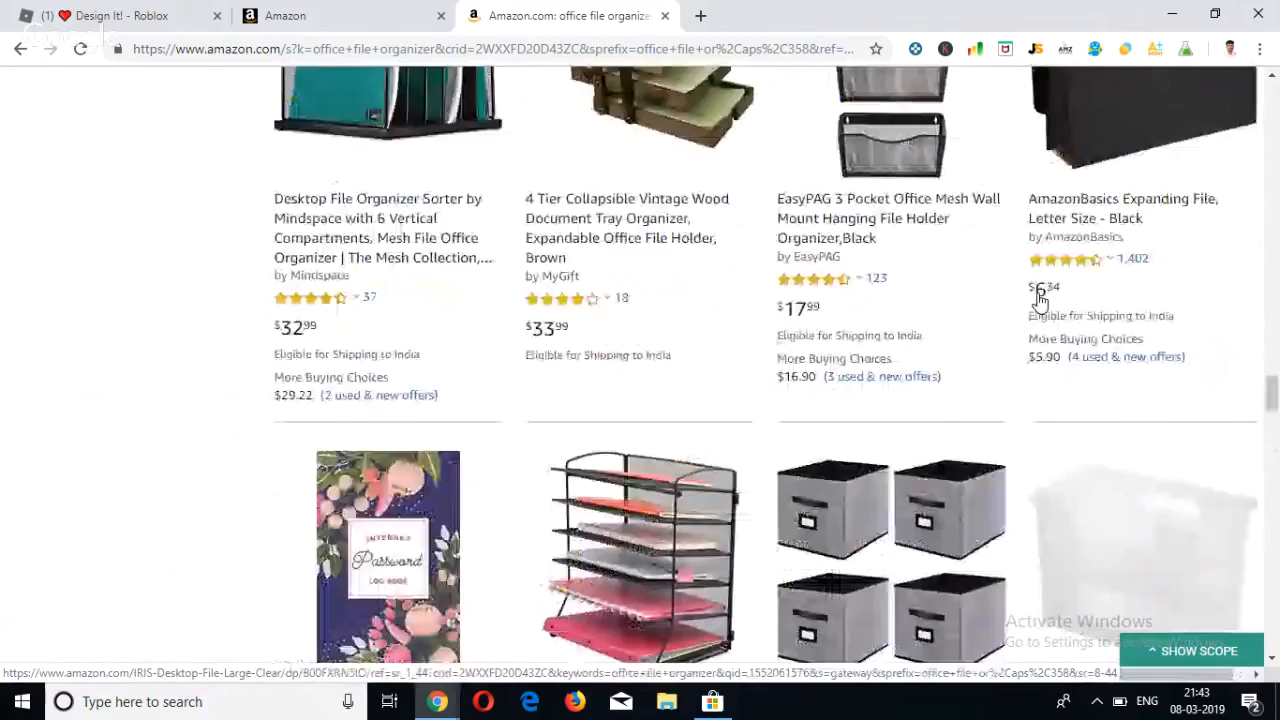
Re-examine the first-page listings back through the sponsored Lanivas, Superbpag and Simple Houseware products midway through the results.
{"action": "scroll", "coordinate": [1040, 302], "scroll_direction": "up", "scroll_amount": 8}
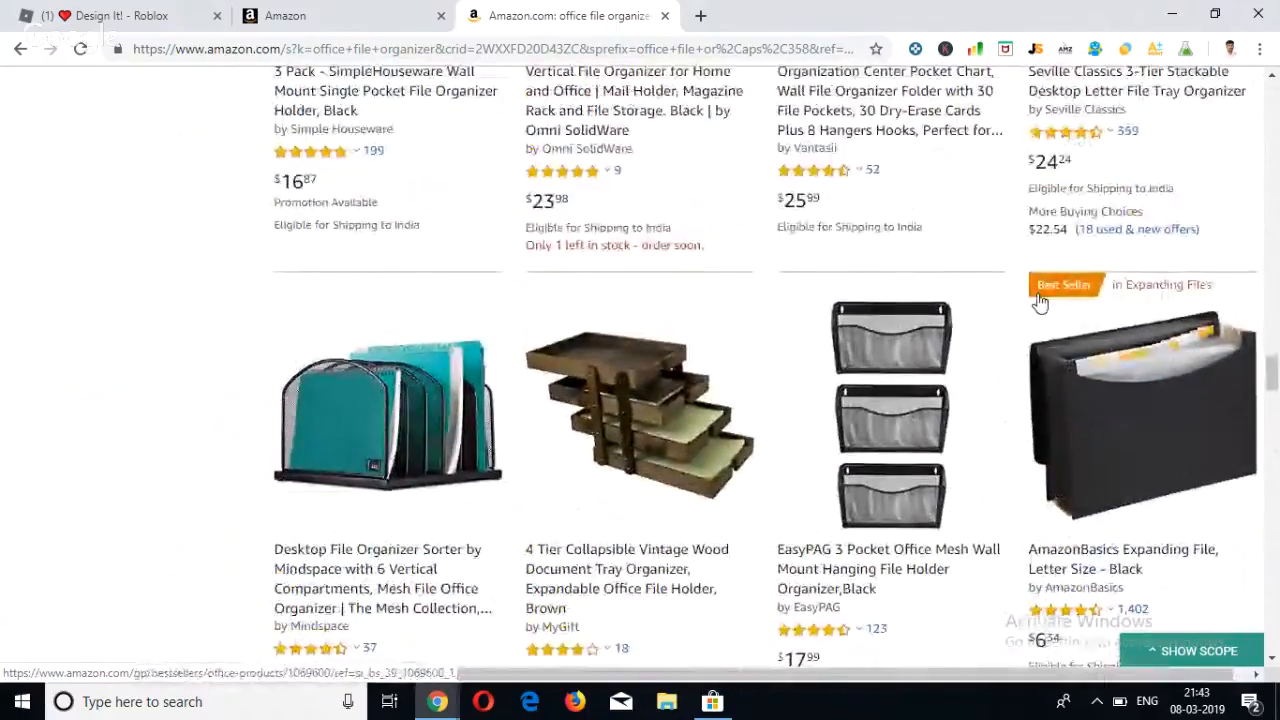
{"action": "scroll", "coordinate": [1040, 295], "scroll_direction": "down", "scroll_amount": 3}
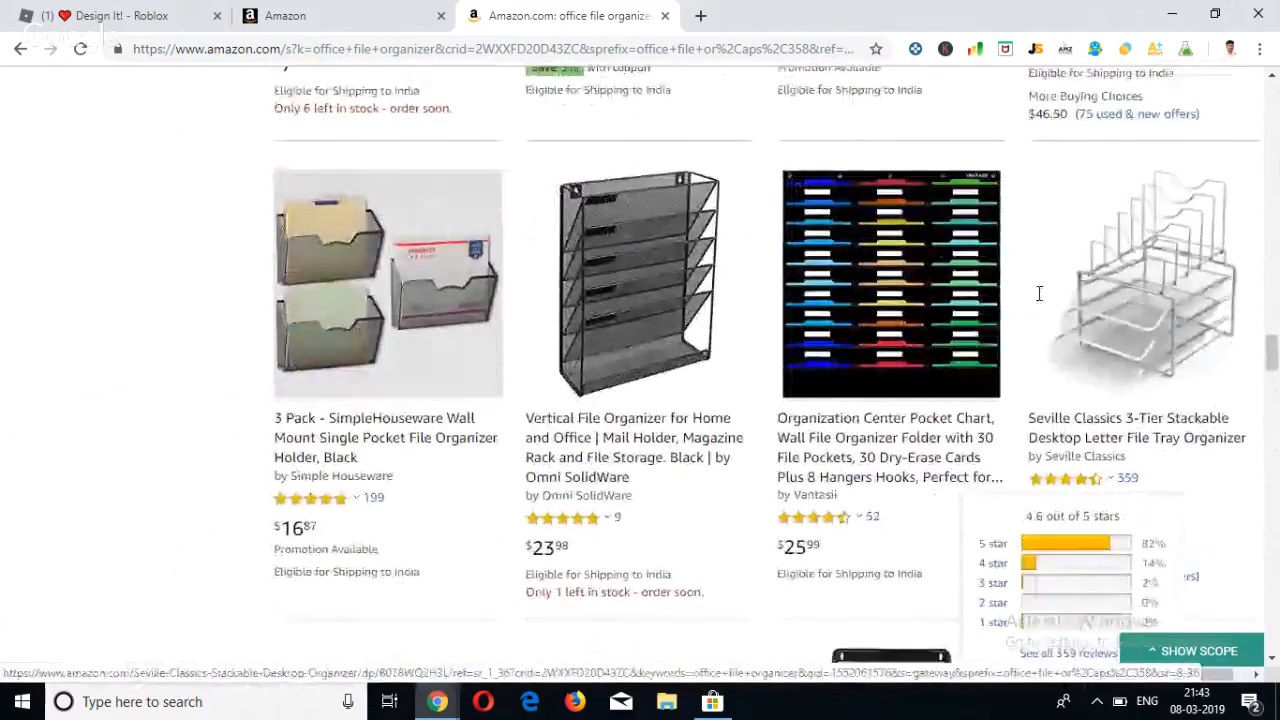
{"action": "scroll", "coordinate": [1040, 302], "scroll_direction": "up", "scroll_amount": 5}
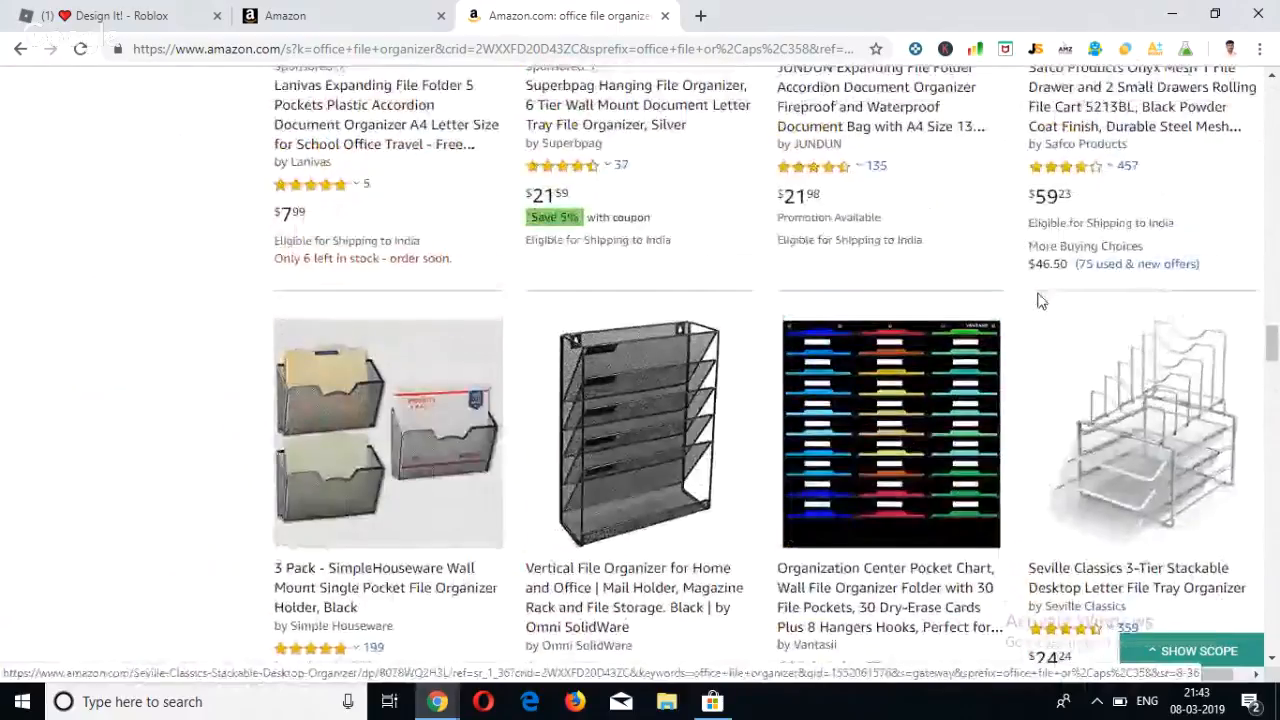
{"action": "scroll", "coordinate": [1040, 295], "scroll_direction": "up", "scroll_amount": 5}
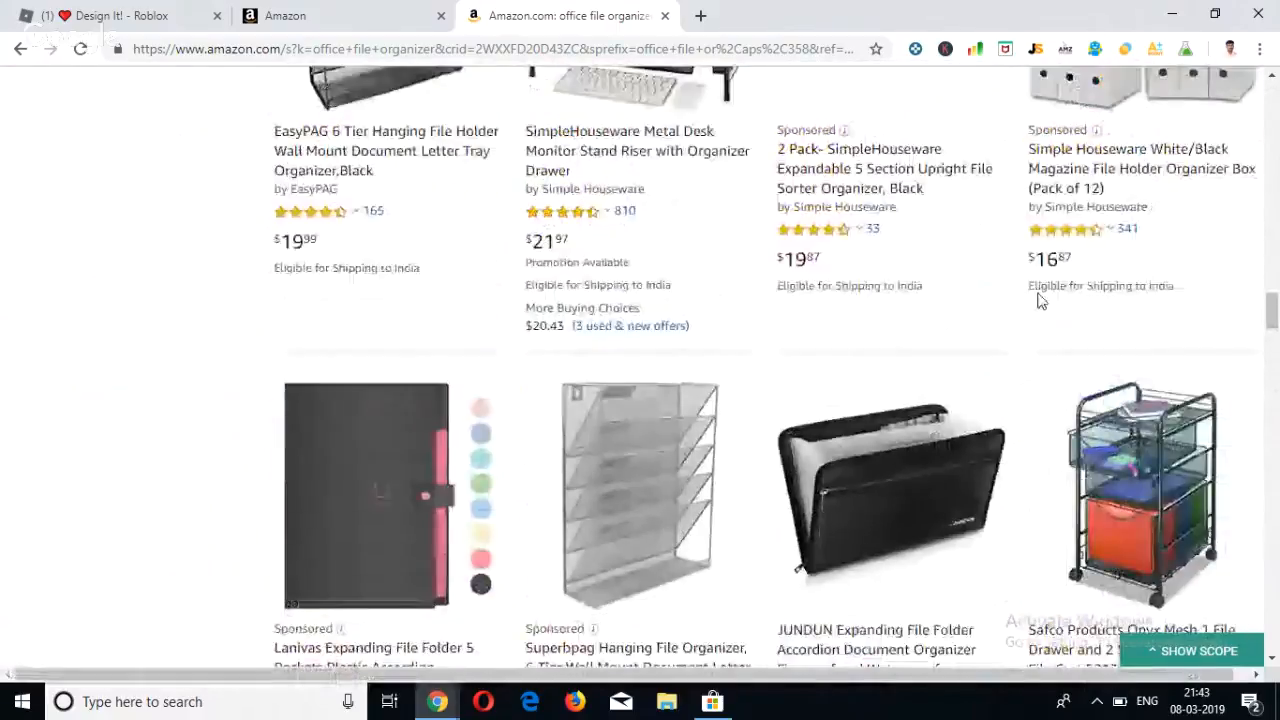
{"action": "scroll", "coordinate": [1040, 300], "scroll_direction": "down", "scroll_amount": 2}
{"action": "scroll", "coordinate": [1040, 302], "scroll_direction": "up", "scroll_amount": 1}
{"action": "scroll", "coordinate": [1040, 302], "scroll_direction": "up", "scroll_amount": 5}
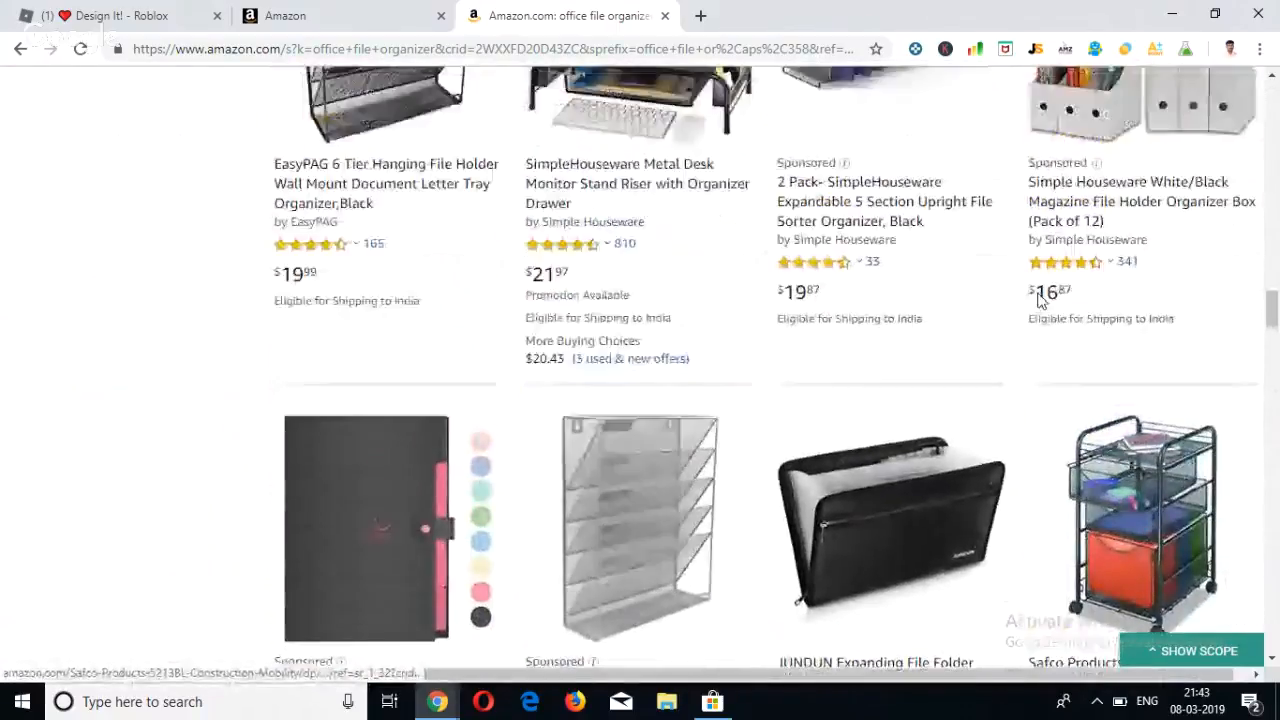
{"action": "scroll", "coordinate": [1040, 302], "scroll_direction": "up", "scroll_amount": 3}
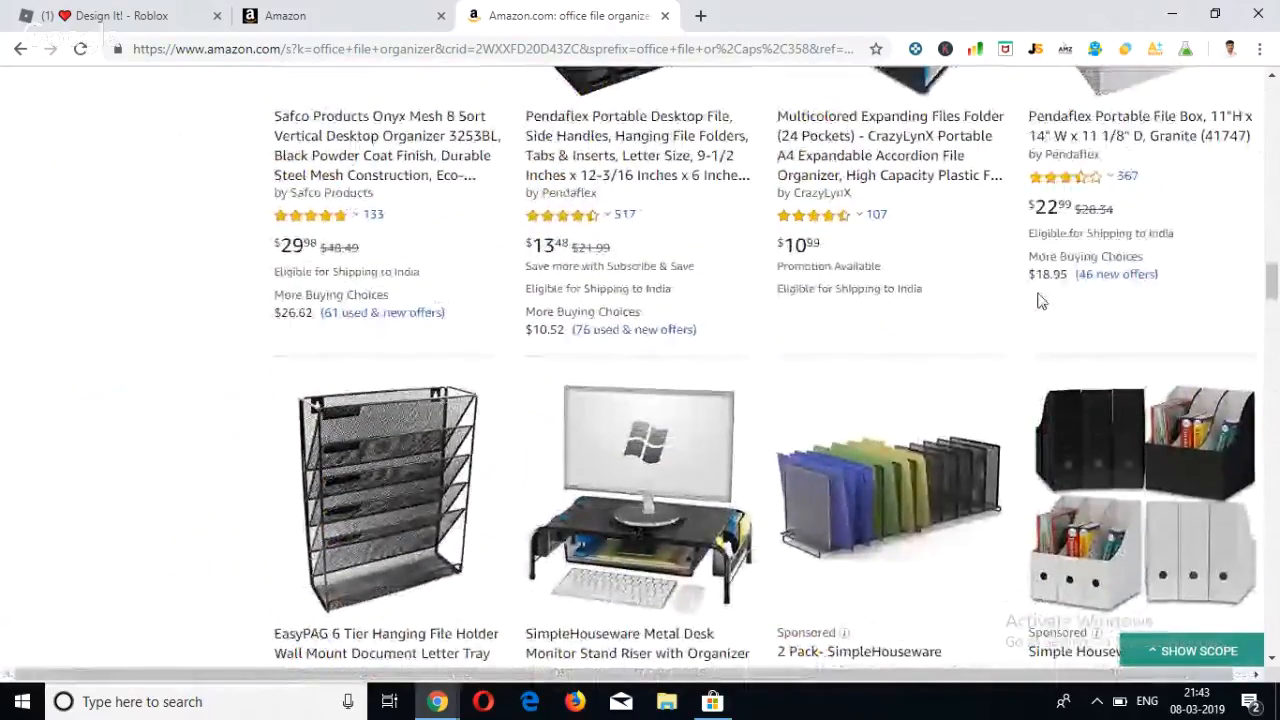
{"action": "scroll", "coordinate": [1040, 301], "scroll_direction": "up", "scroll_amount": 3}
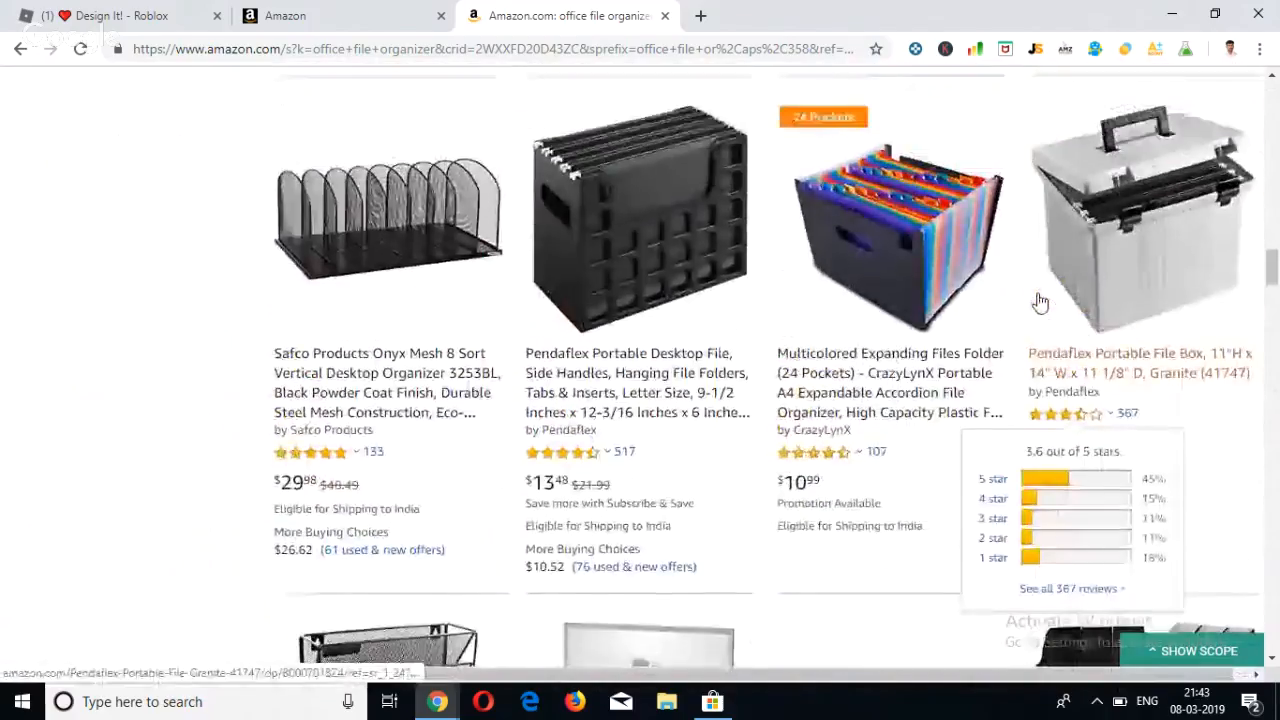
{"action": "scroll", "coordinate": [1040, 301], "scroll_direction": "up", "scroll_amount": 5}
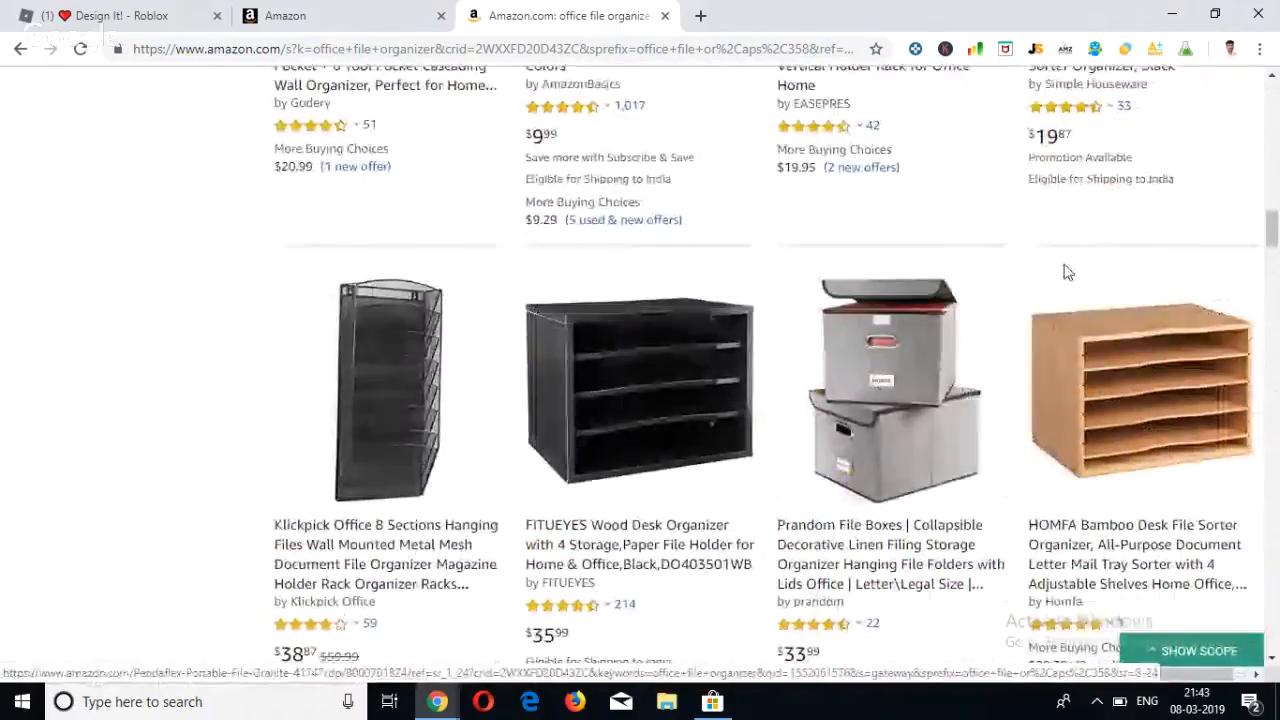
Open page 2 of the "office file organizer" search results.
{"action": "scroll", "coordinate": [1066, 272], "scroll_direction": "up", "scroll_amount": 10}
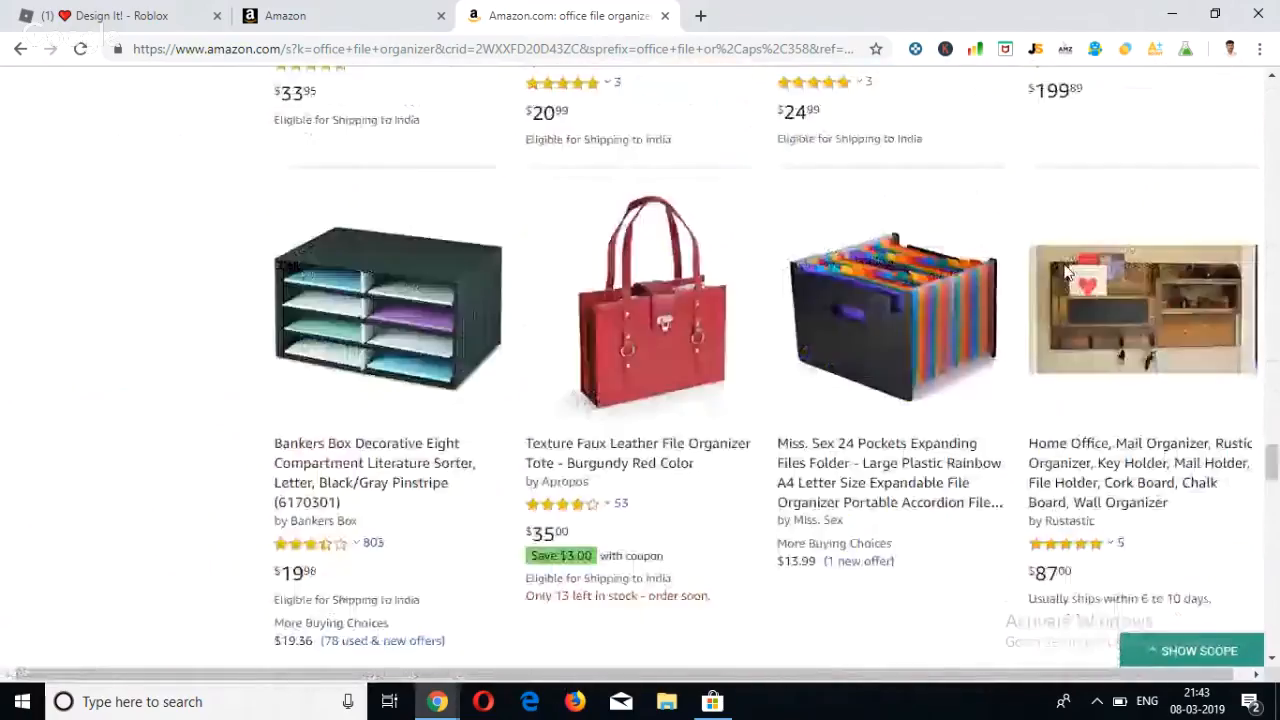
{"action": "scroll", "coordinate": [1066, 272], "scroll_direction": "down", "scroll_amount": 10}
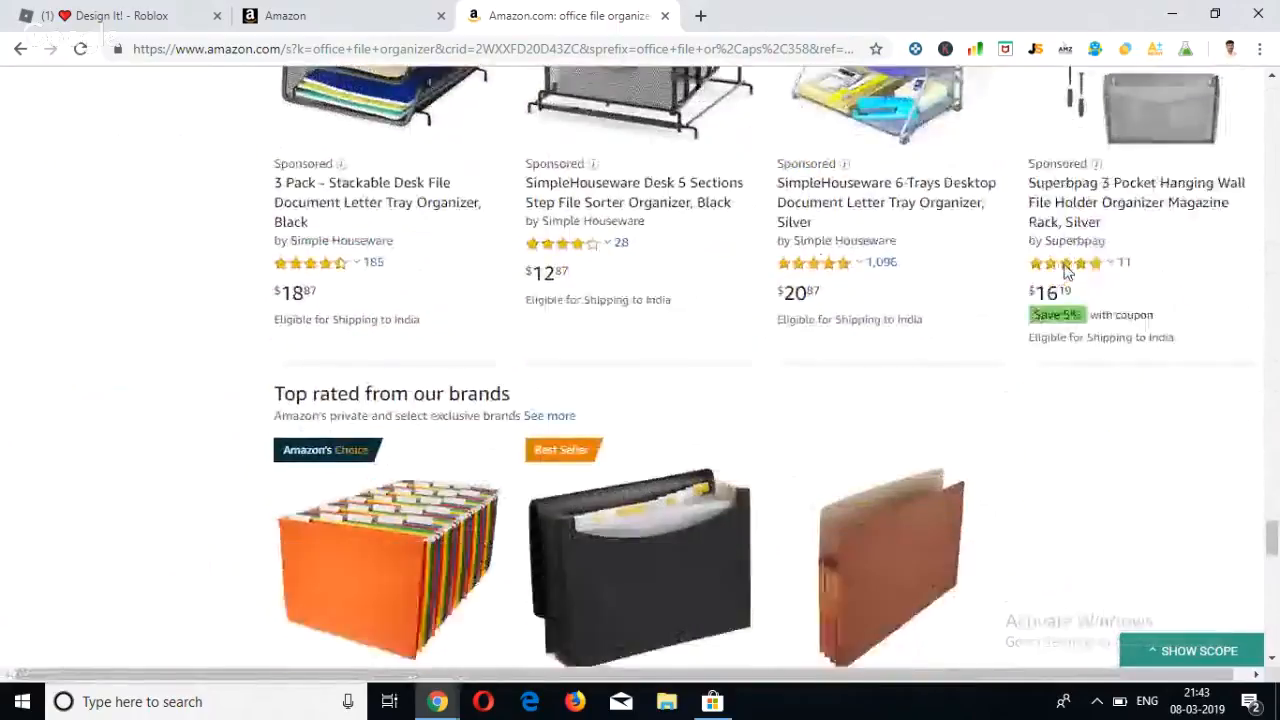
{"action": "scroll", "coordinate": [1066, 272], "scroll_direction": "down", "scroll_amount": 5}
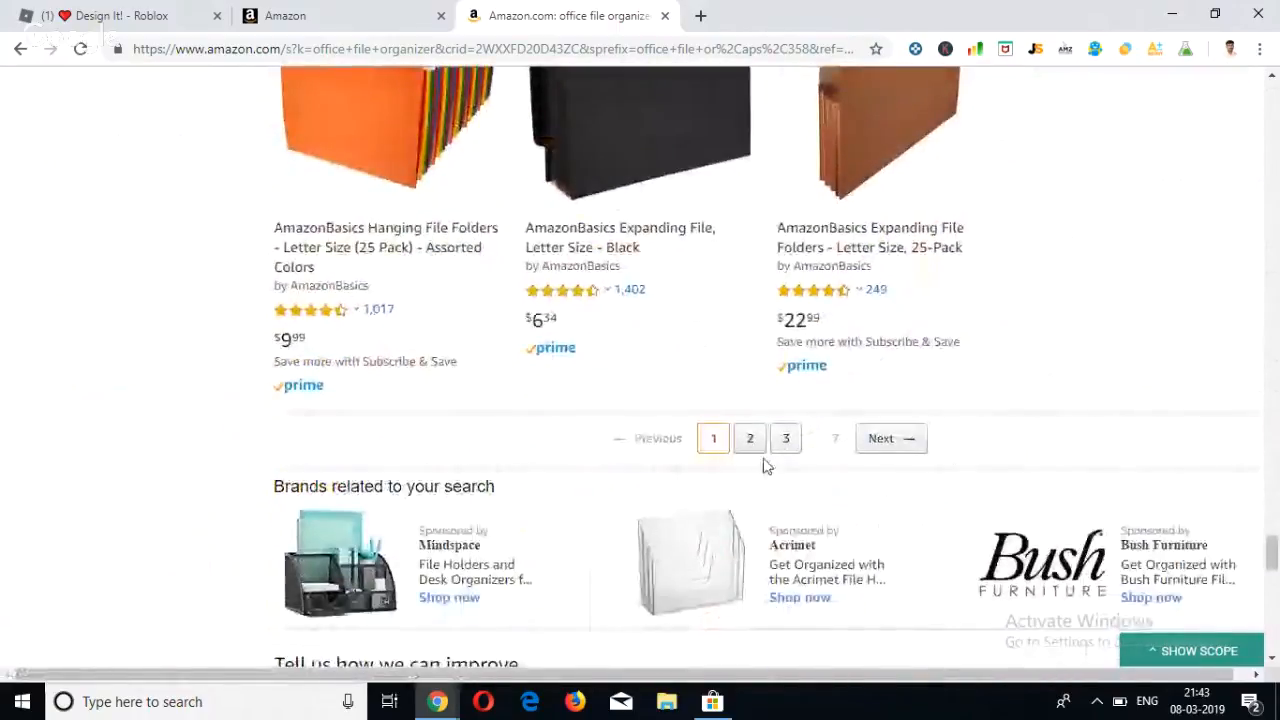
{"action": "left_click", "coordinate": [750, 438]}
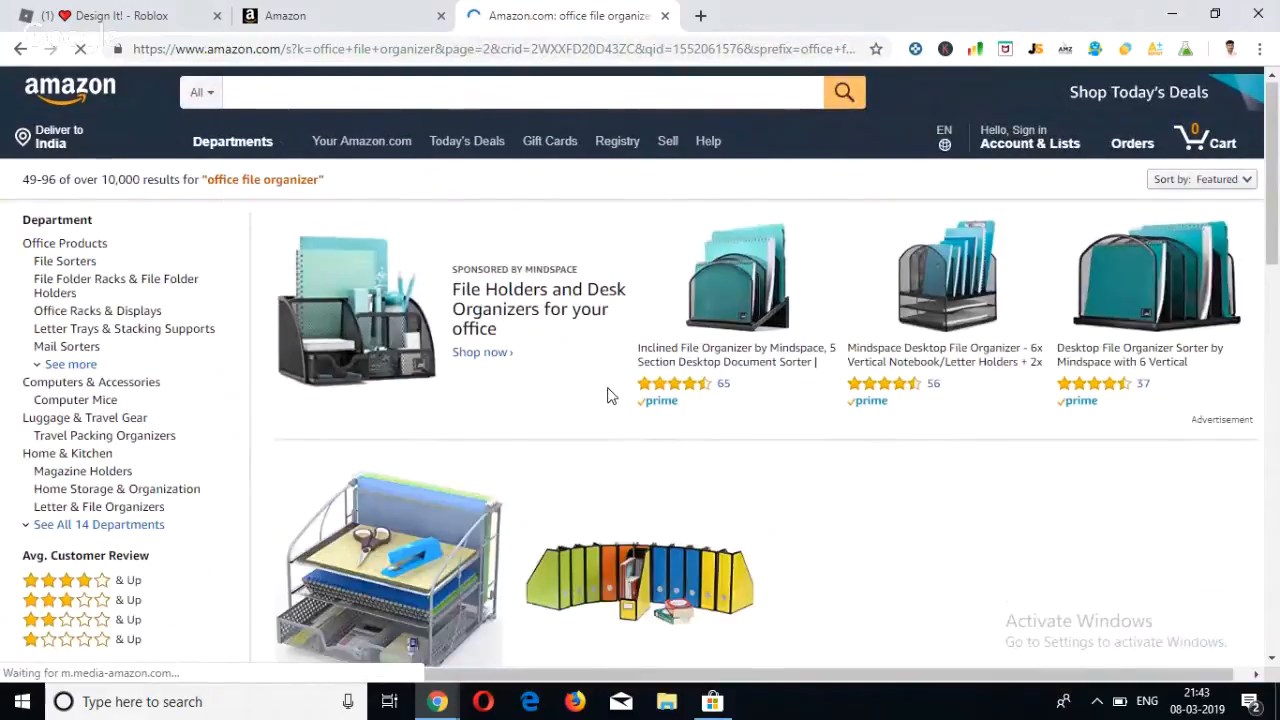
Examine the second results page from its first row of sponsored SimpleHouseware products to the sponsored row midway through the listings.
{"action": "scroll", "coordinate": [607, 395], "scroll_direction": "down", "scroll_amount": 4}
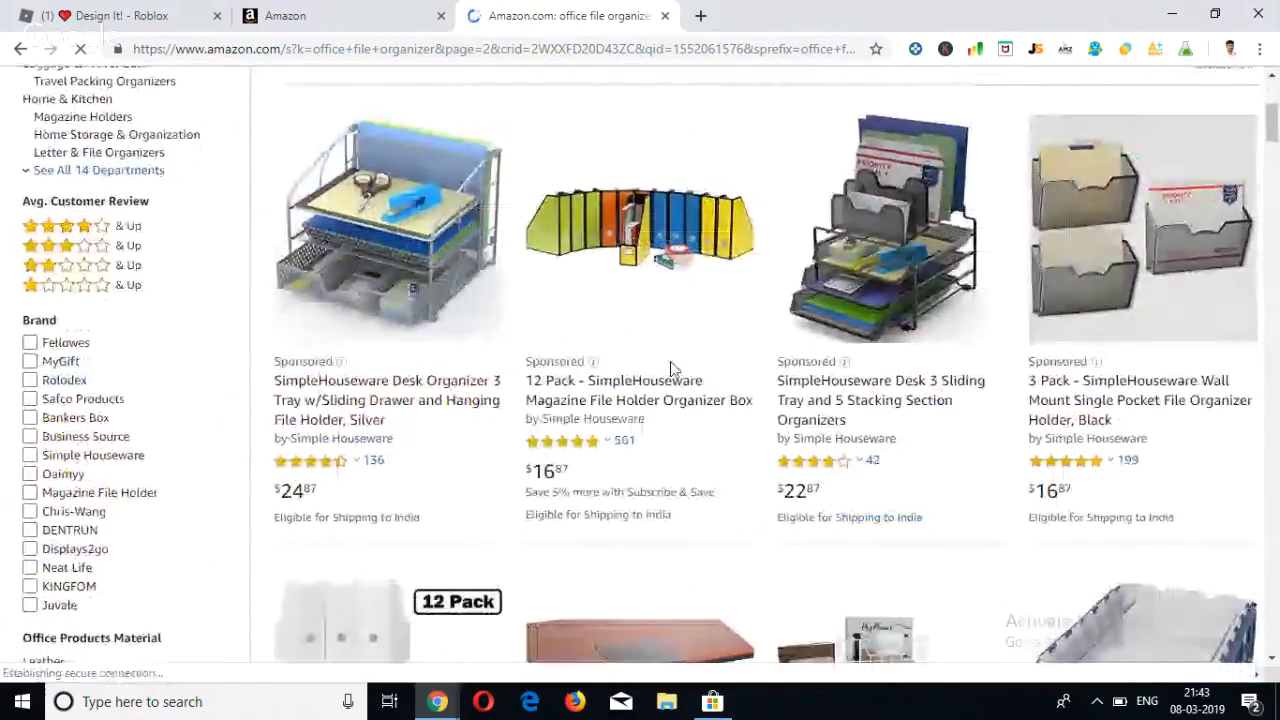
{"action": "scroll", "coordinate": [983, 364], "scroll_direction": "down", "scroll_amount": 1}
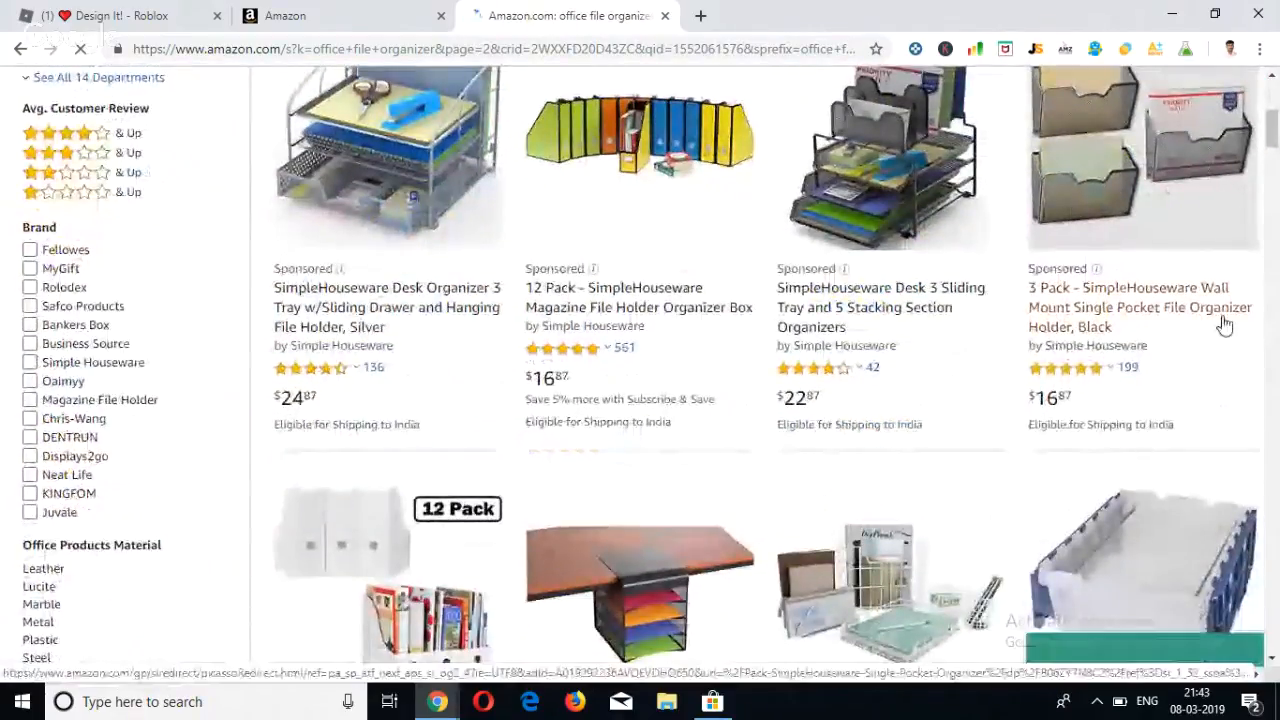
{"action": "scroll", "coordinate": [1224, 324], "scroll_direction": "down", "scroll_amount": 5}
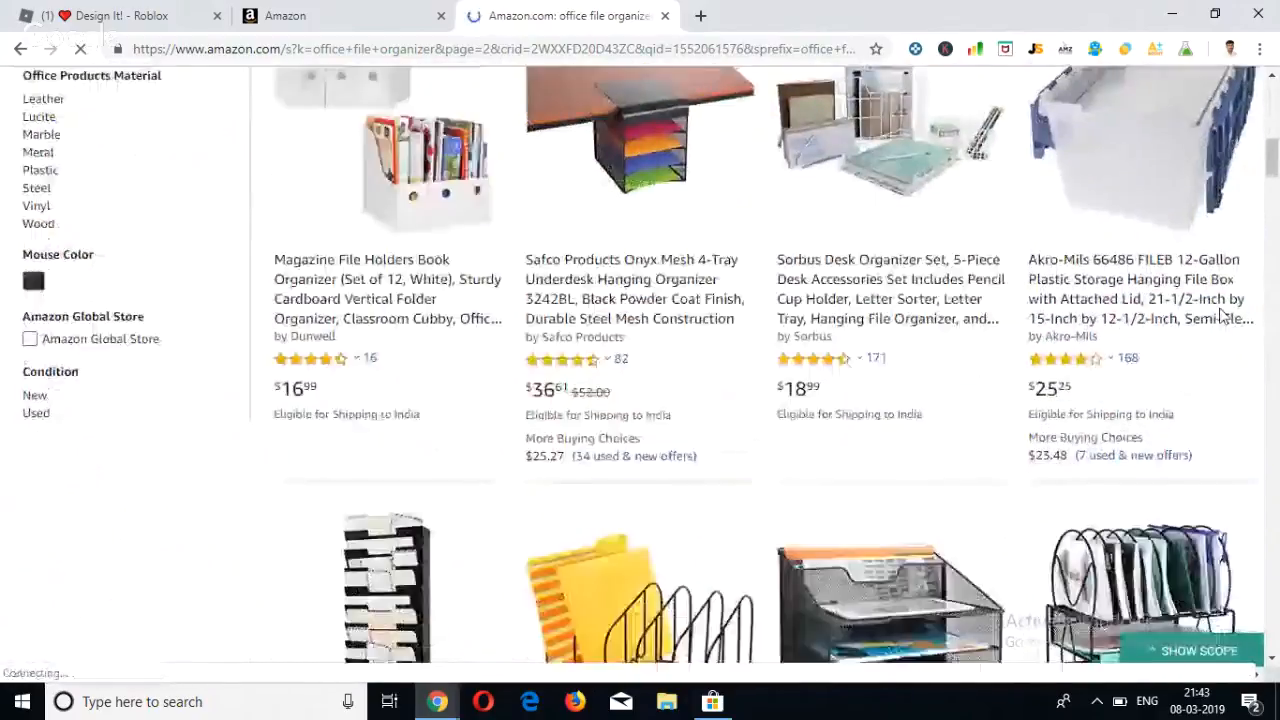
{"action": "scroll", "coordinate": [1222, 316], "scroll_direction": "down", "scroll_amount": 8}
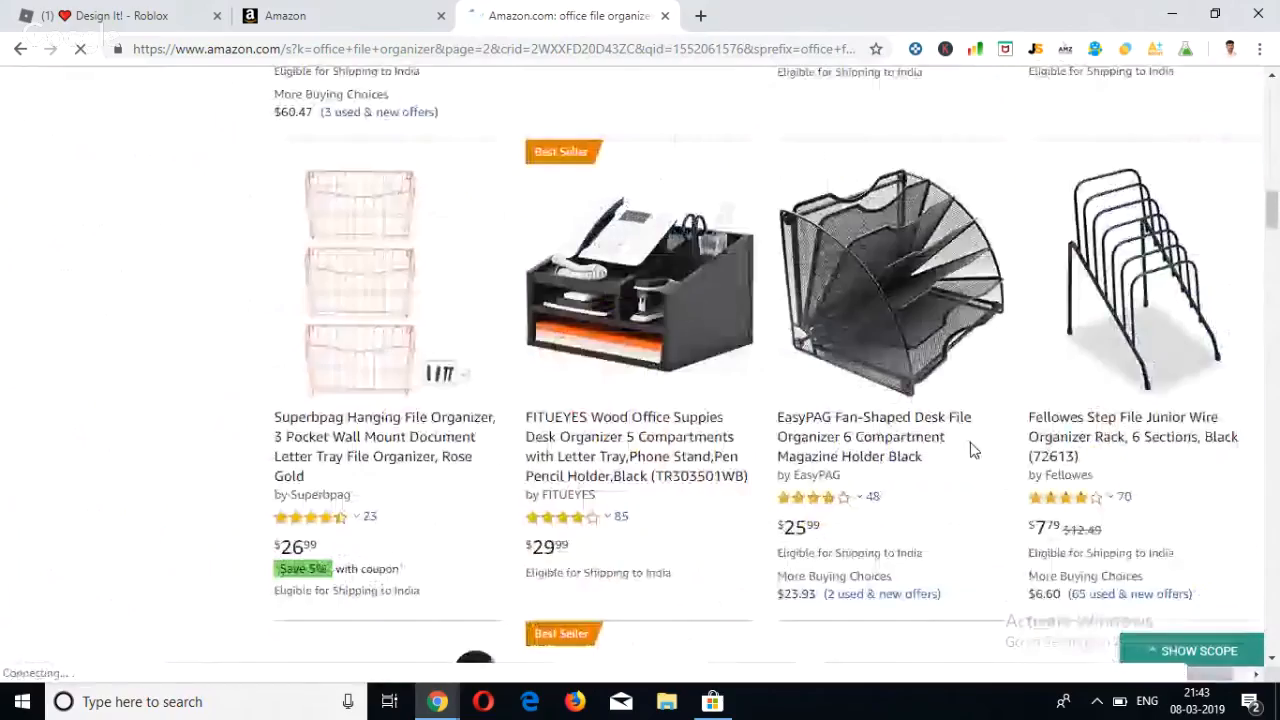
{"action": "scroll", "coordinate": [970, 450], "scroll_direction": "down", "scroll_amount": 5}
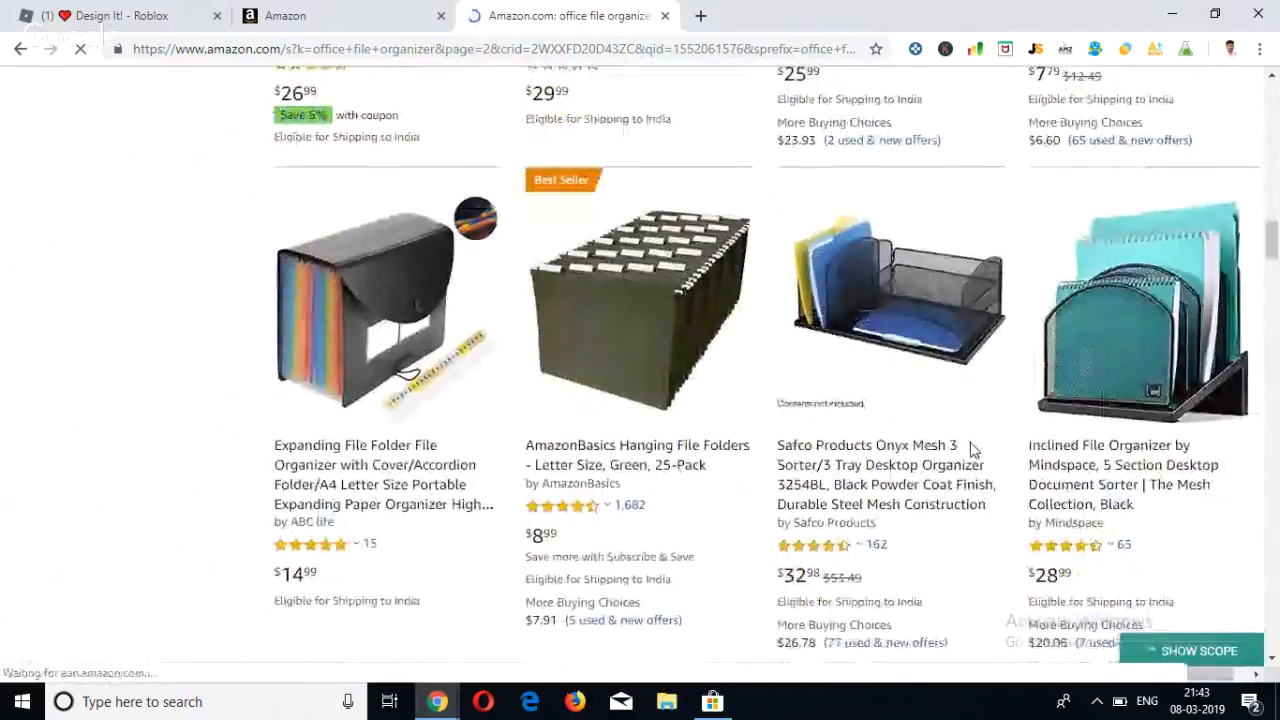
{"action": "scroll", "coordinate": [970, 450], "scroll_direction": "down", "scroll_amount": 5}
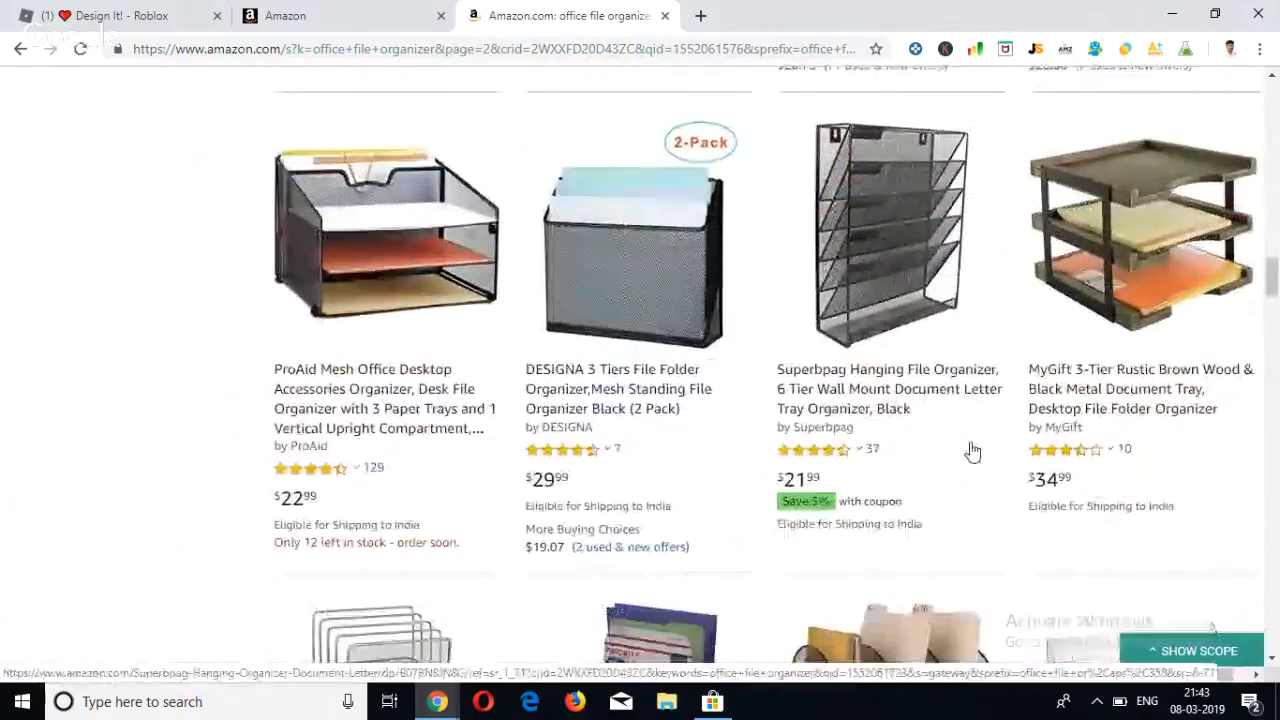
{"action": "scroll", "coordinate": [972, 452], "scroll_direction": "down", "scroll_amount": 6}
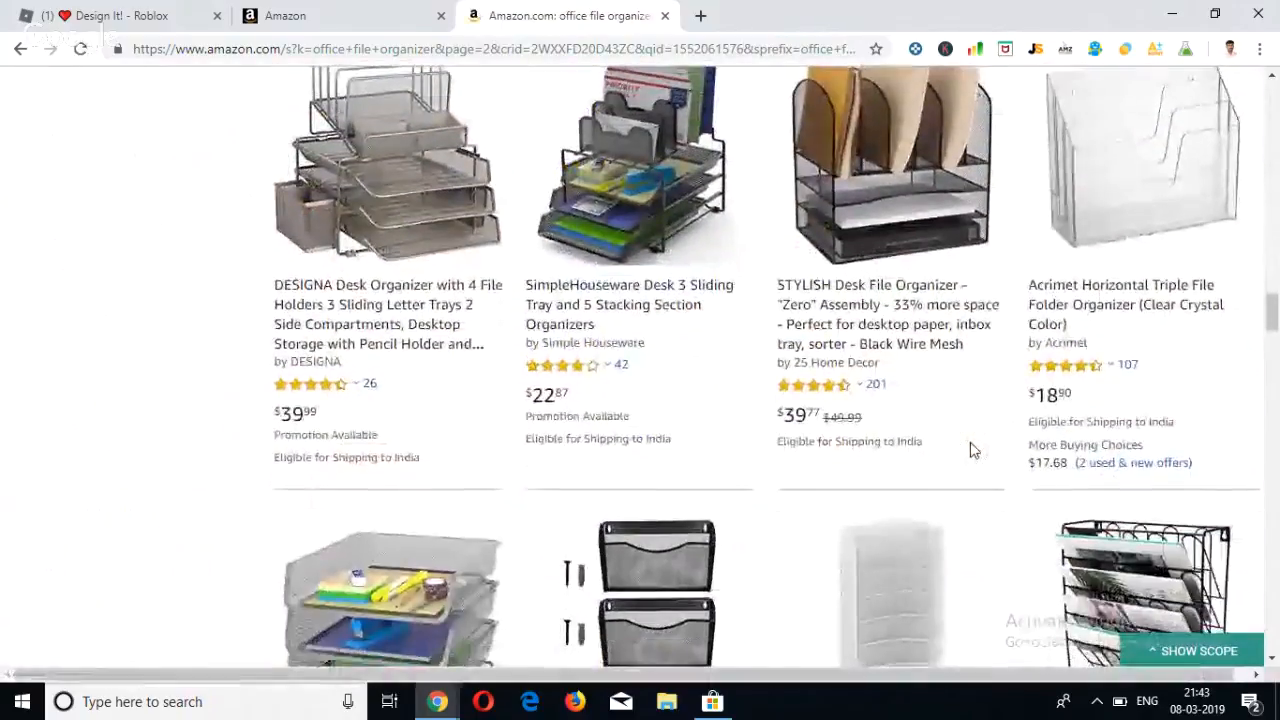
{"action": "scroll", "coordinate": [970, 450], "scroll_direction": "down", "scroll_amount": 4}
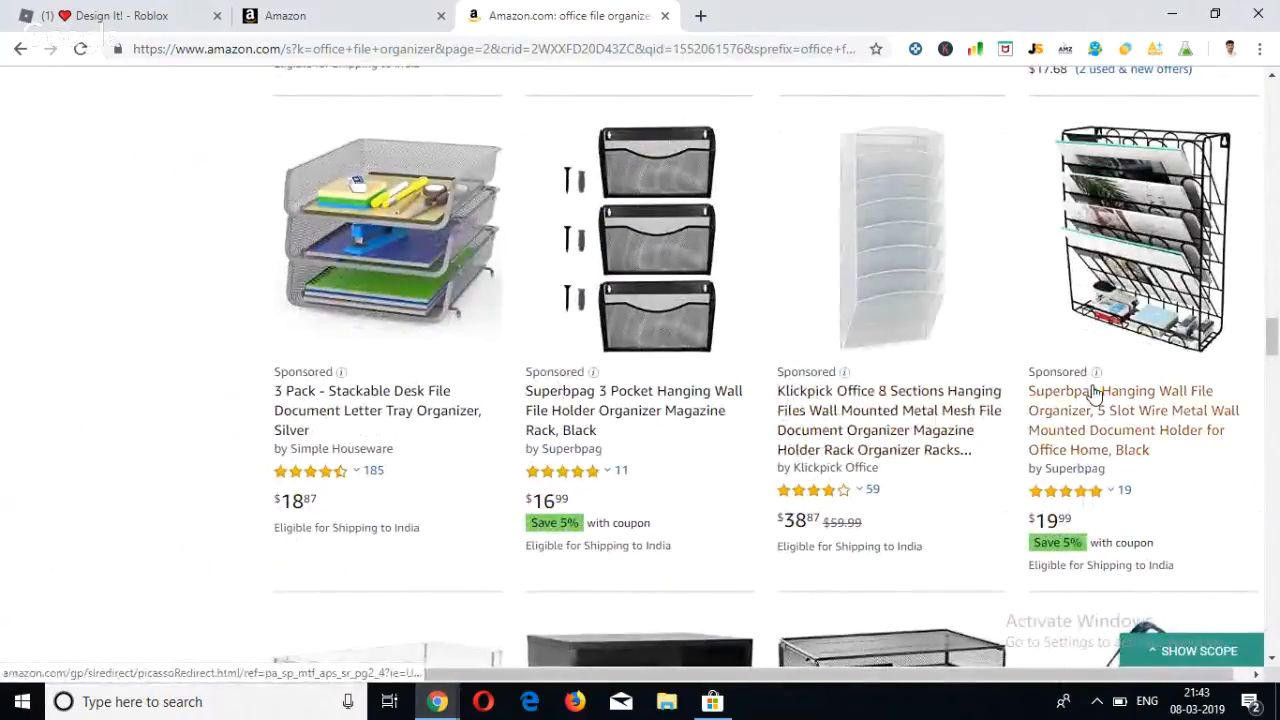
Go through the remaining second-page listings and open page 3 of the search results.
{"action": "scroll", "coordinate": [1093, 393], "scroll_direction": "down", "scroll_amount": 7}
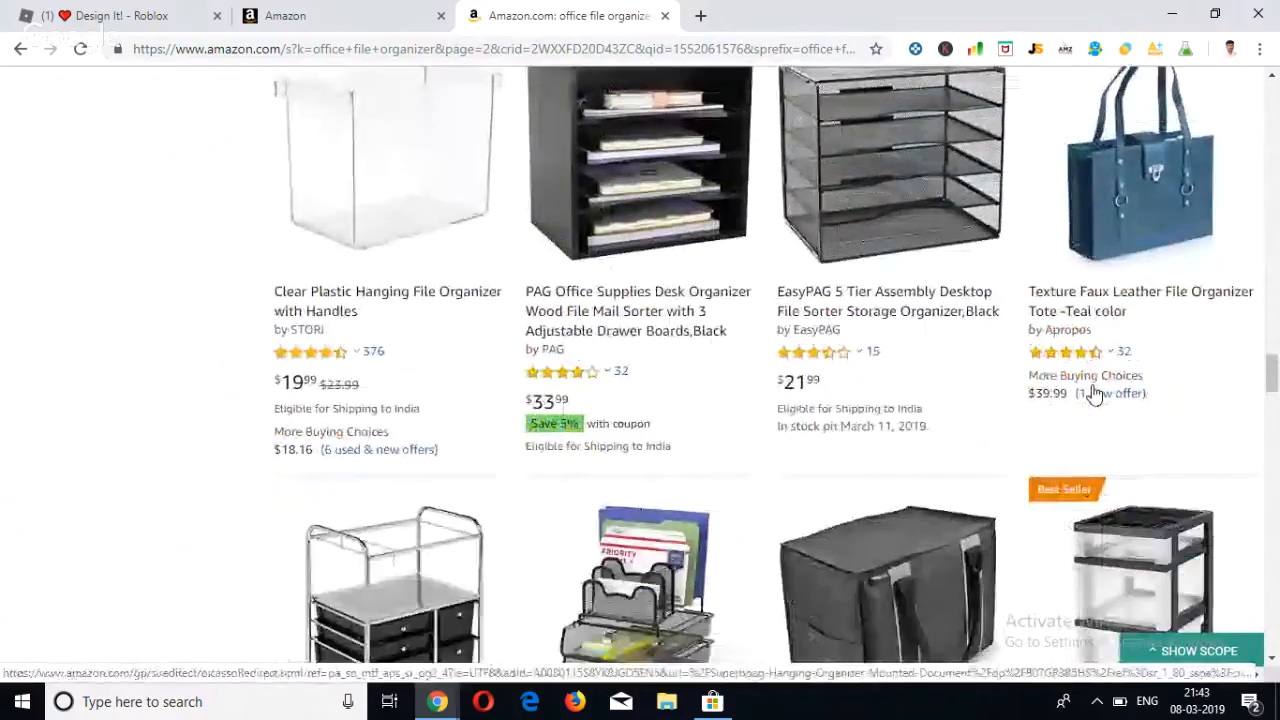
{"action": "scroll", "coordinate": [1093, 393], "scroll_direction": "down", "scroll_amount": 10}
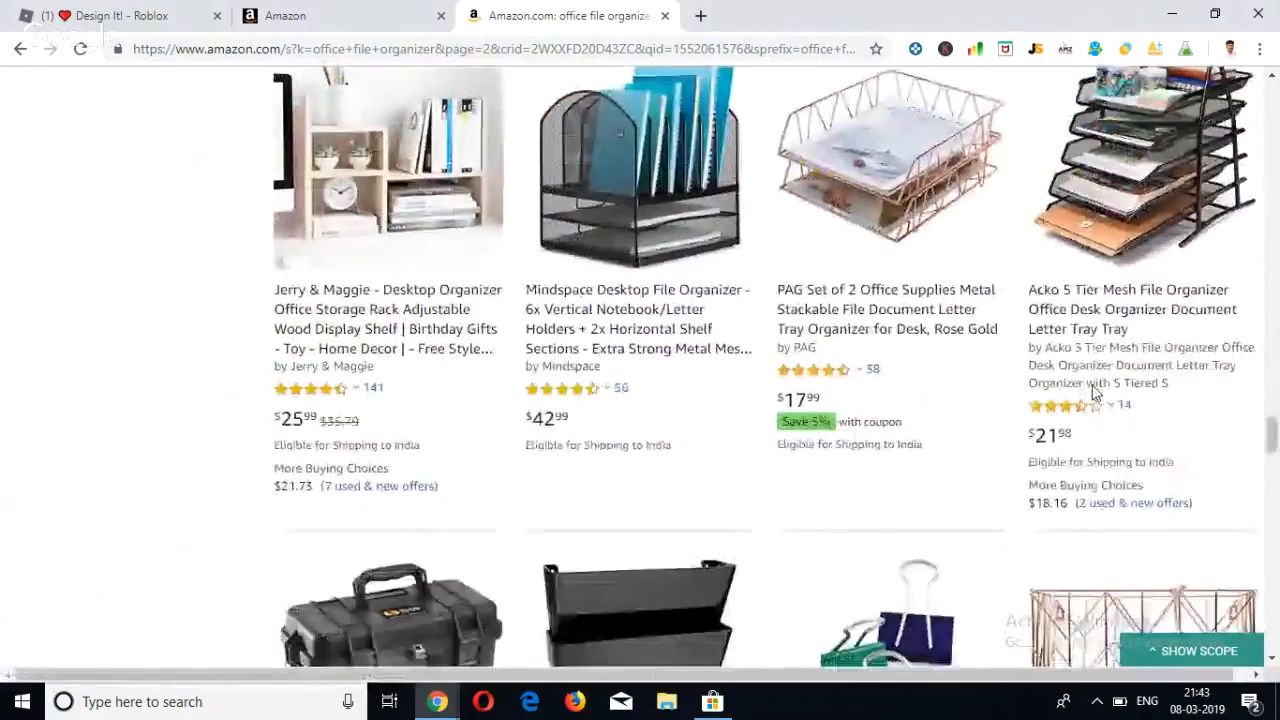
{"action": "scroll", "coordinate": [1093, 393], "scroll_direction": "down", "scroll_amount": 12}
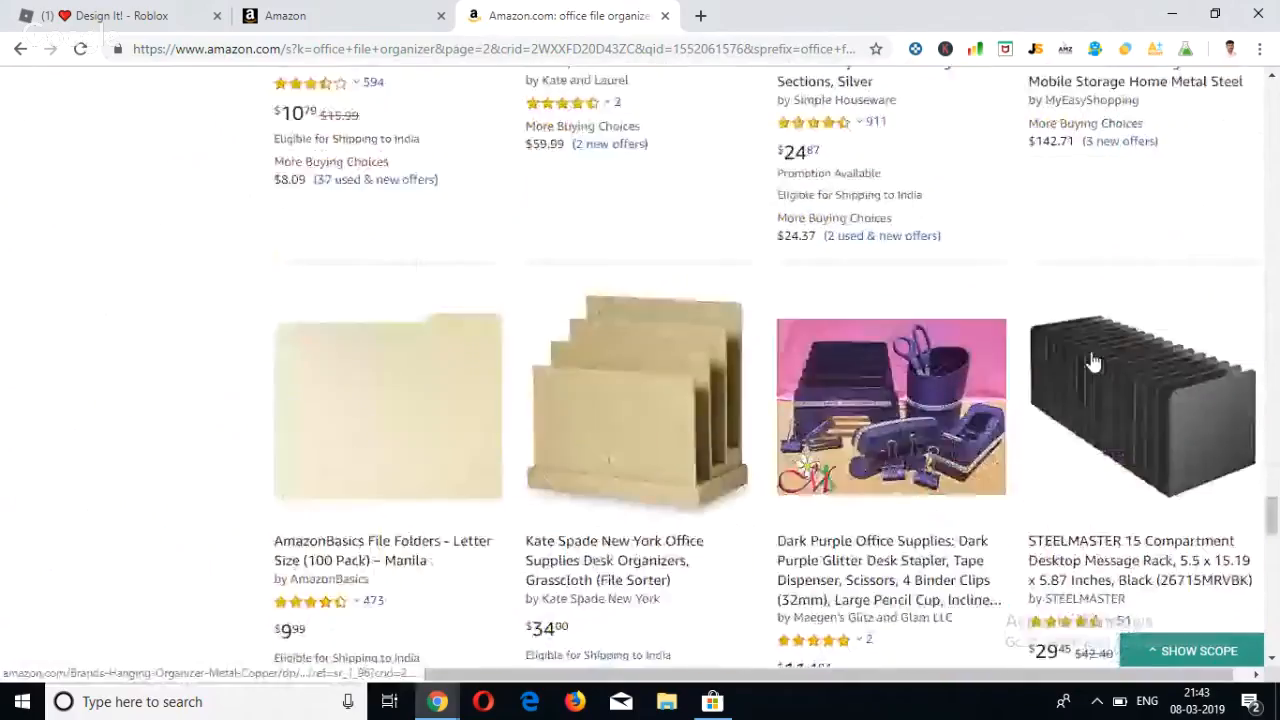
{"action": "scroll", "coordinate": [1093, 361], "scroll_direction": "down", "scroll_amount": 6}
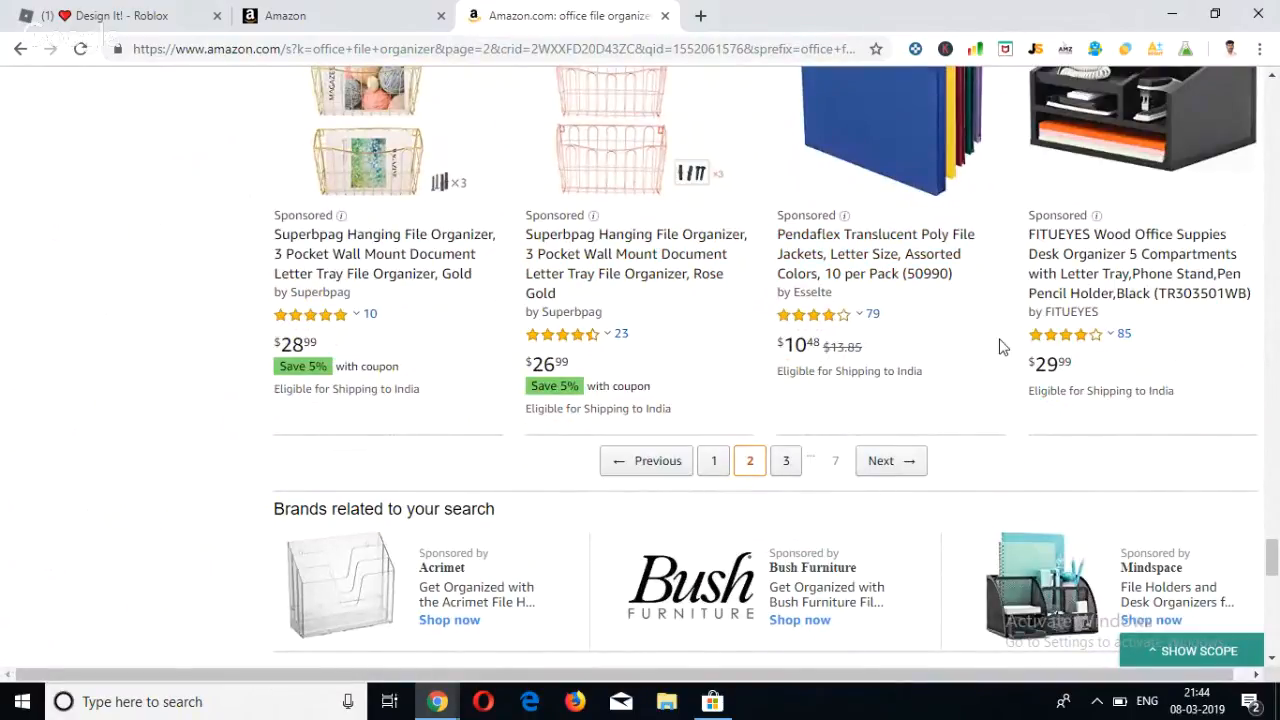
{"action": "left_click", "coordinate": [787, 462]}
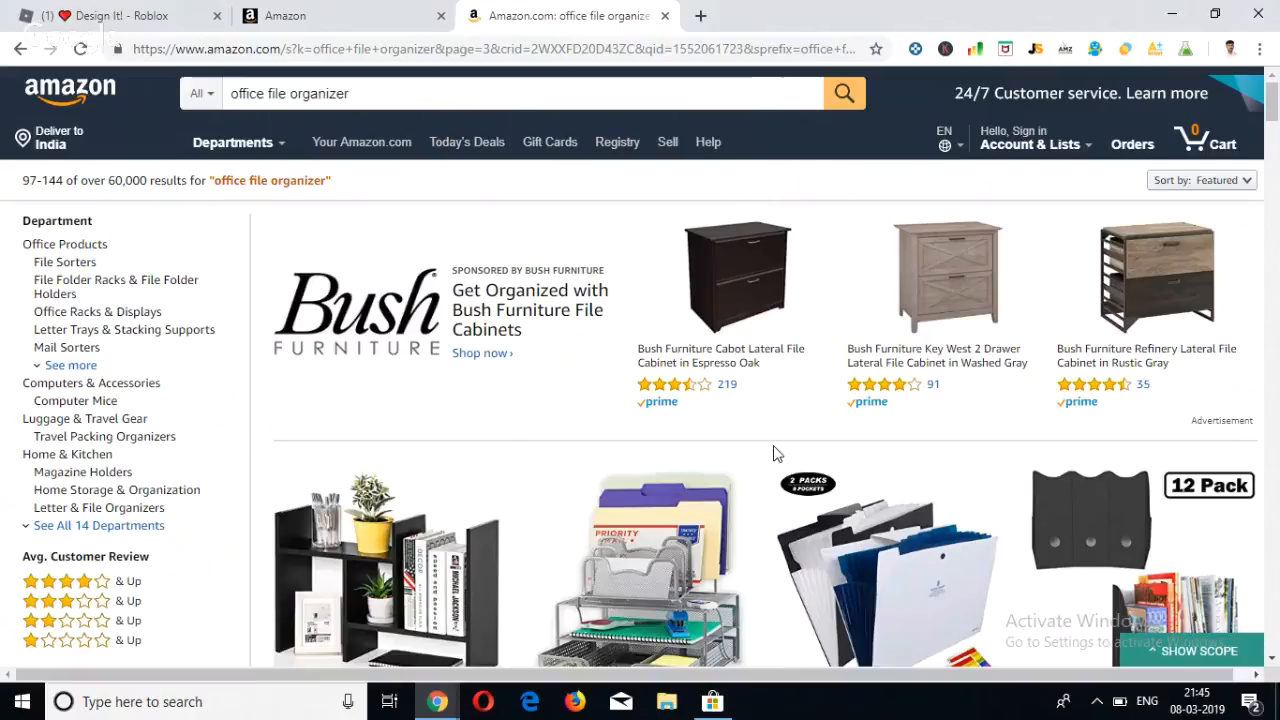
Switch to the Seller Central campaign manager and review the spend, sales, ACOS and impressions overview for all campaigns.
{"action": "left_click", "coordinate": [343, 14]}
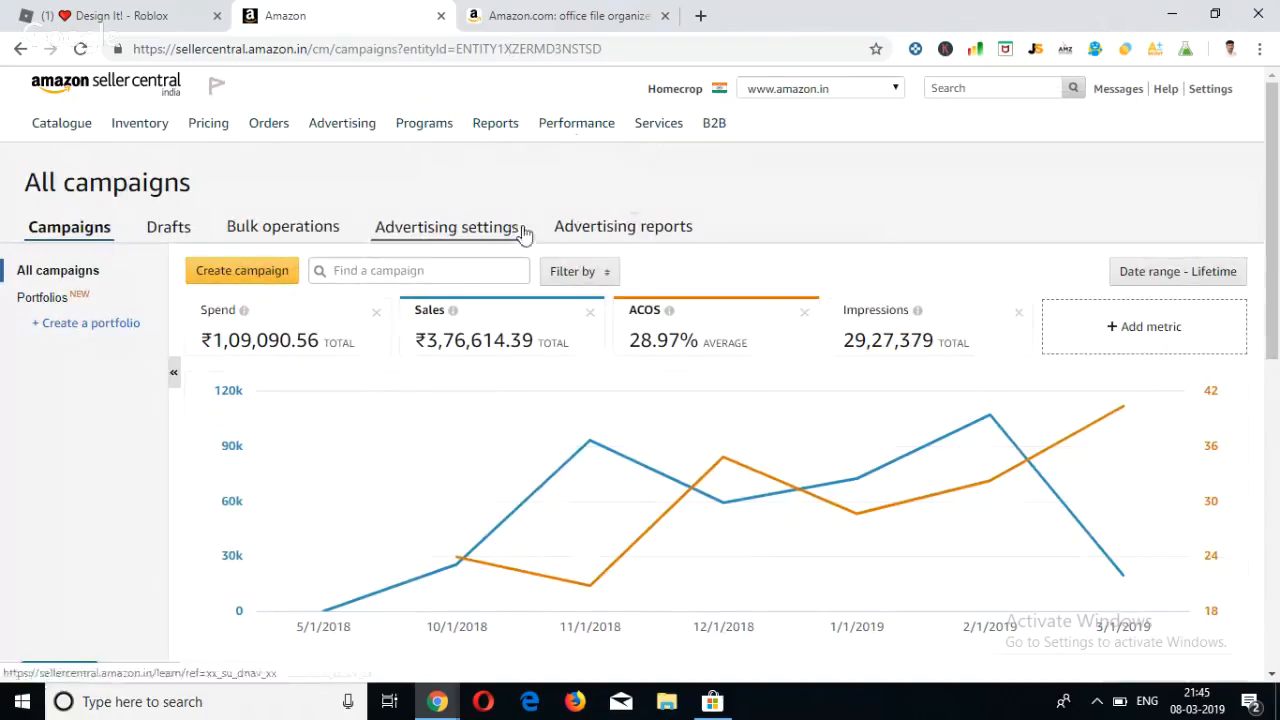
{"action": "mouse_move", "coordinate": [360, 143]}
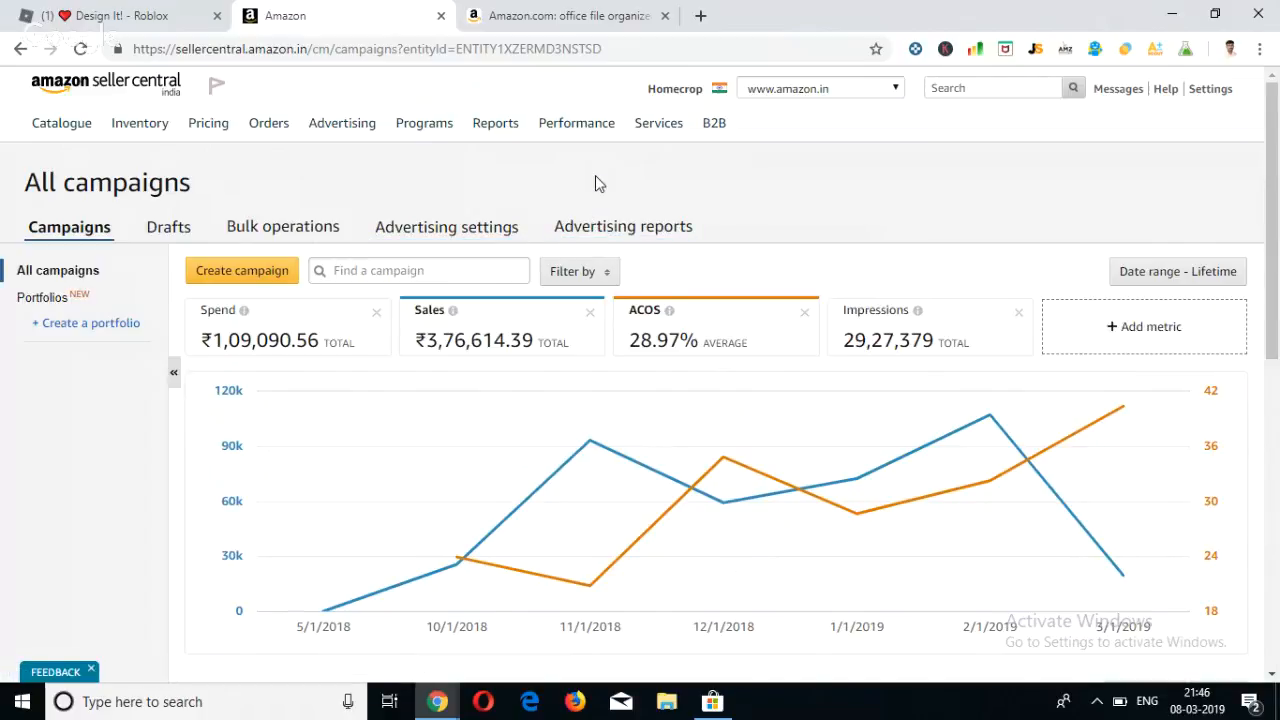
{"action": "scroll", "coordinate": [576, 325], "scroll_direction": "down", "scroll_amount": 1}
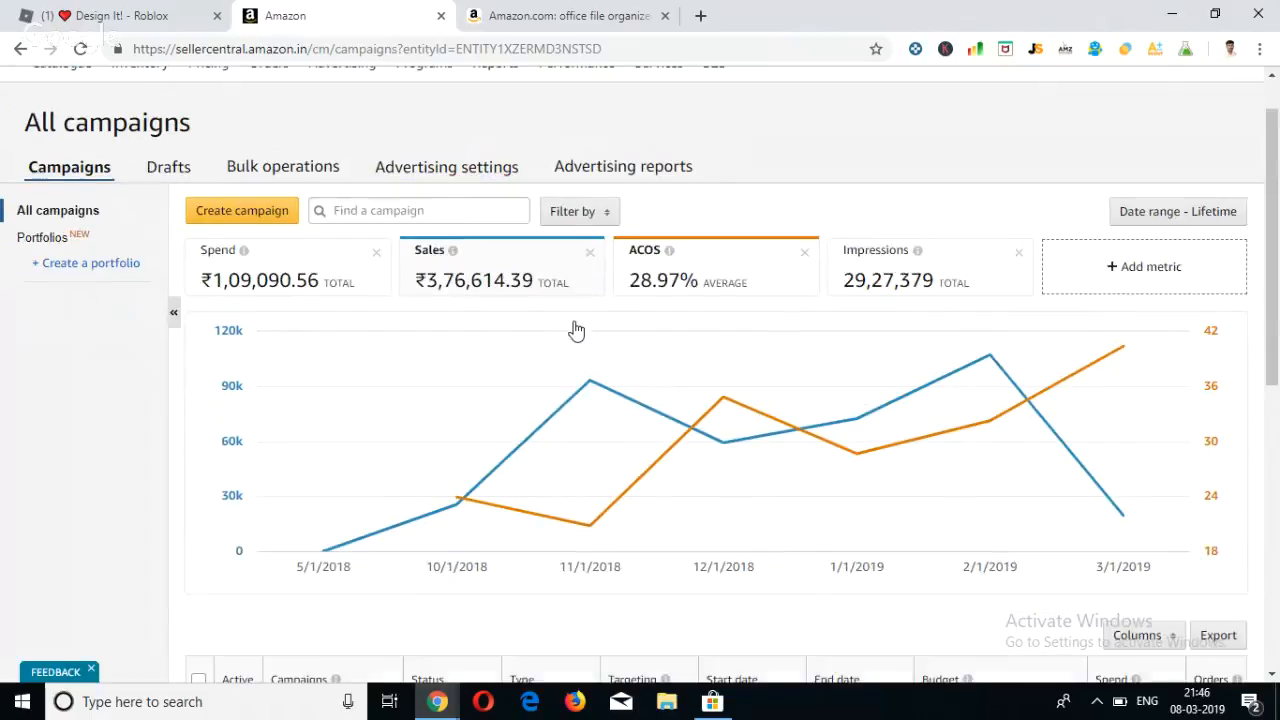
{"action": "scroll", "coordinate": [576, 330], "scroll_direction": "up", "scroll_amount": 1}
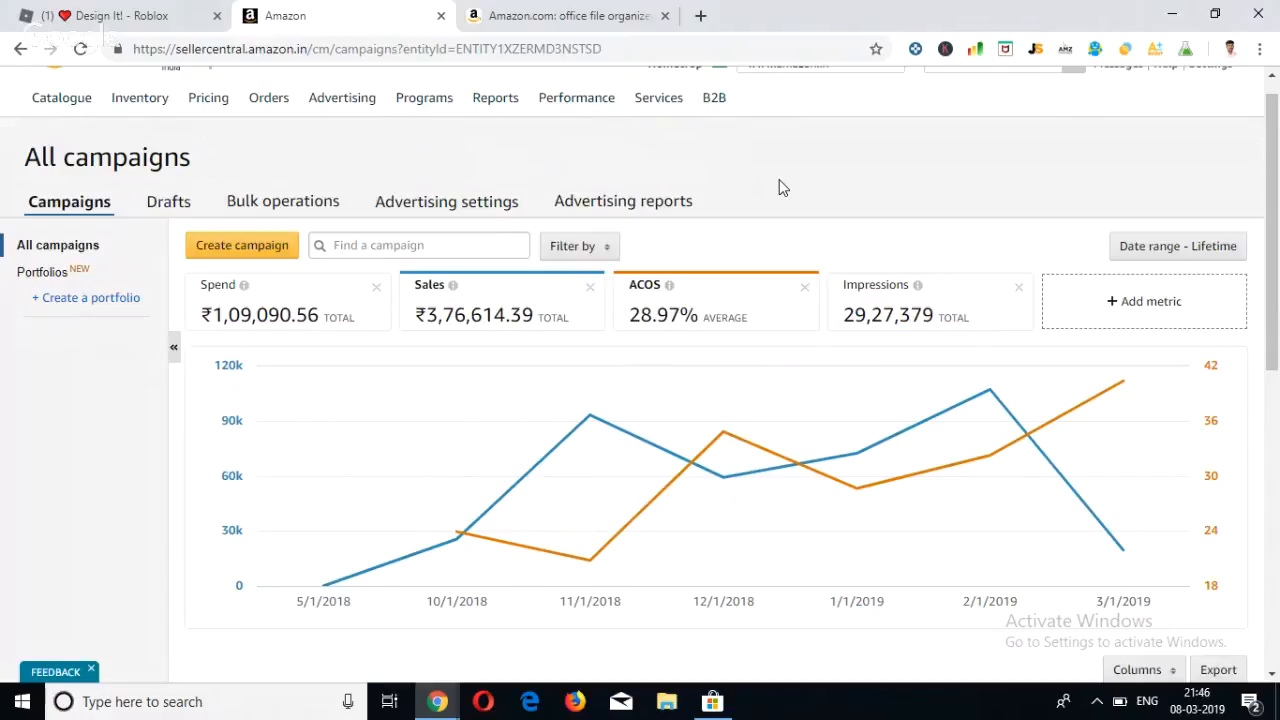
Start creating a new campaign and view the Sponsored Products and Sponsored Brands campaign types.
{"action": "scroll", "coordinate": [783, 188], "scroll_direction": "down", "scroll_amount": 1}
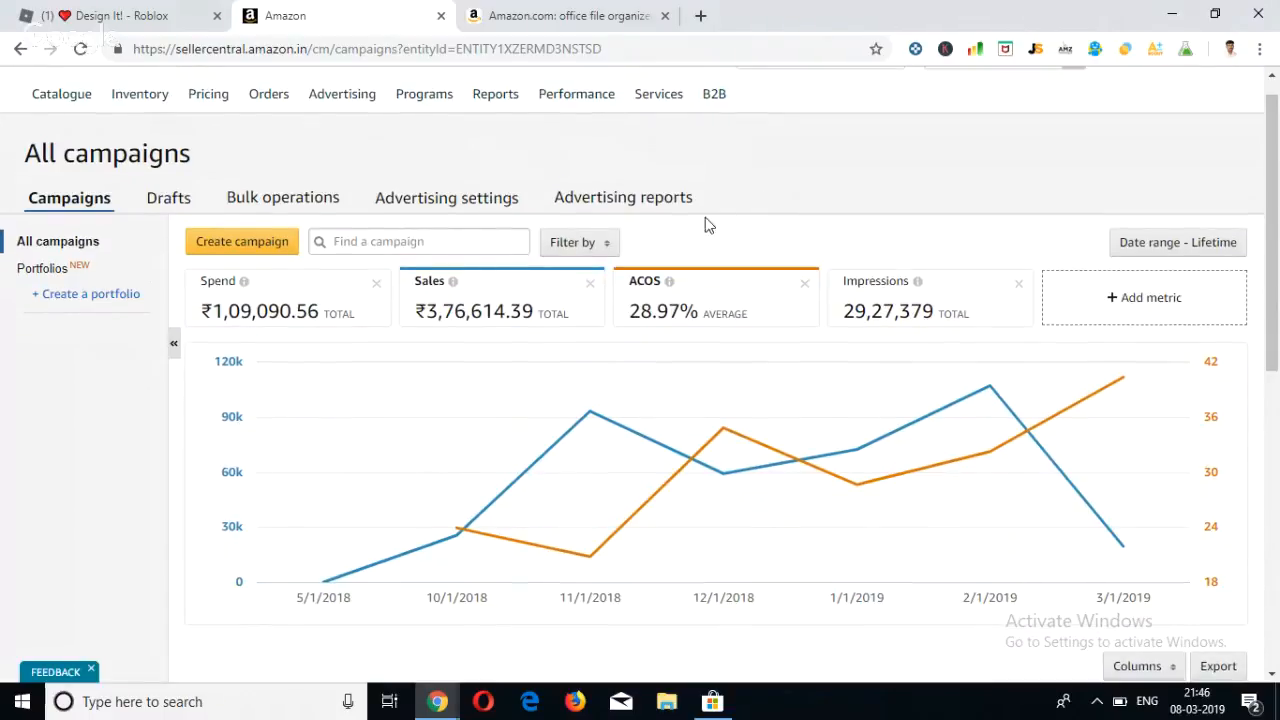
{"action": "left_click", "coordinate": [242, 252]}
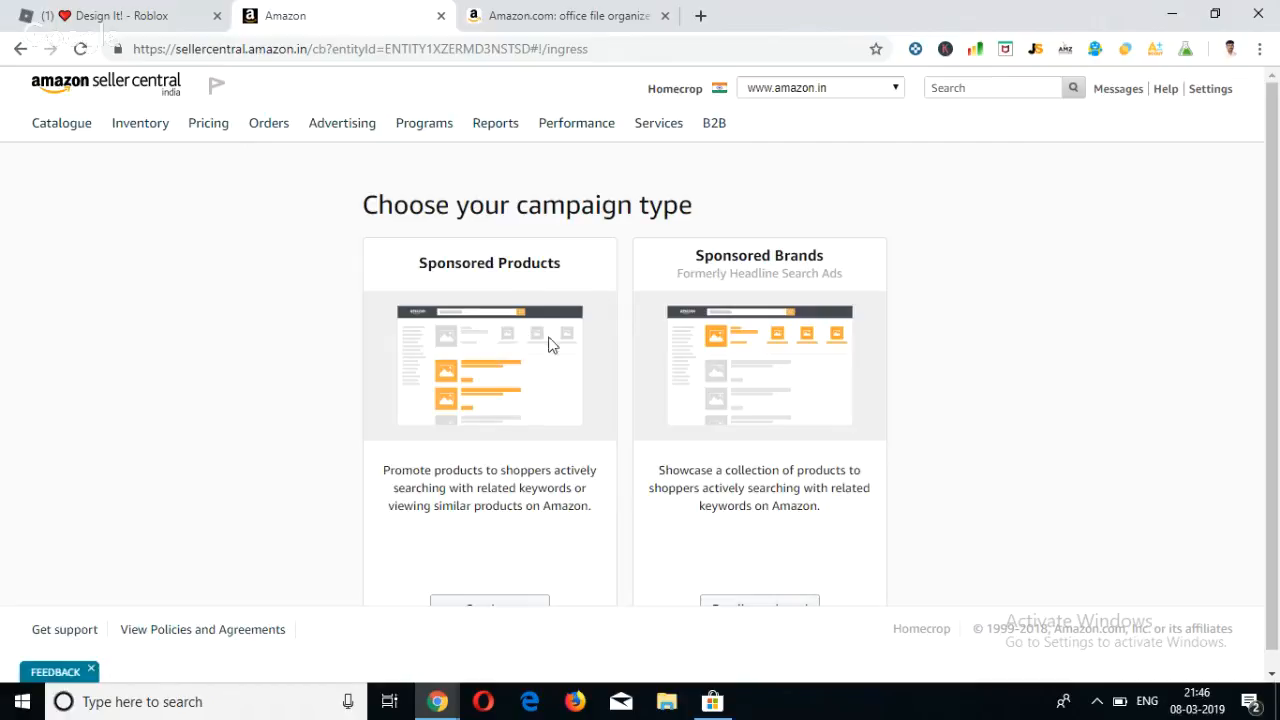
{"action": "scroll", "coordinate": [606, 334], "scroll_direction": "down", "scroll_amount": 1}
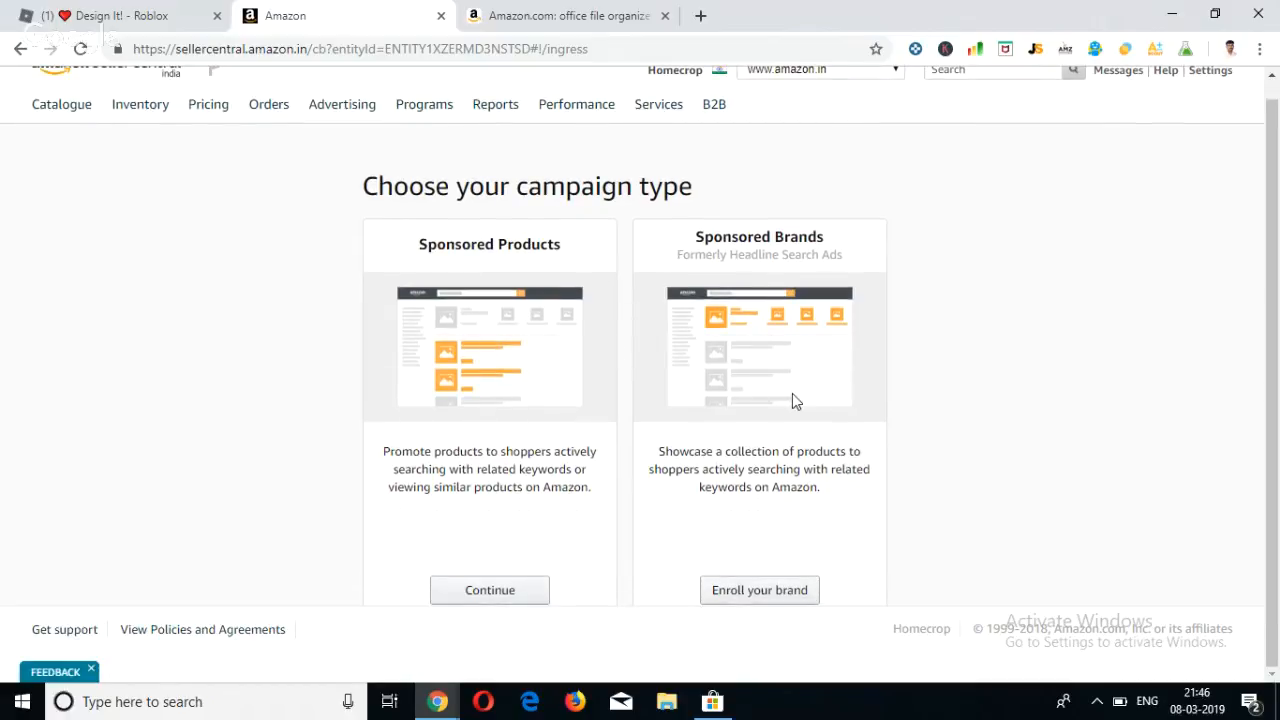
Return to the Amazon search results and highlight the "Advertisement" label beneath the Bush Furniture sponsored brand banner.
{"action": "left_click", "coordinate": [554, 19]}
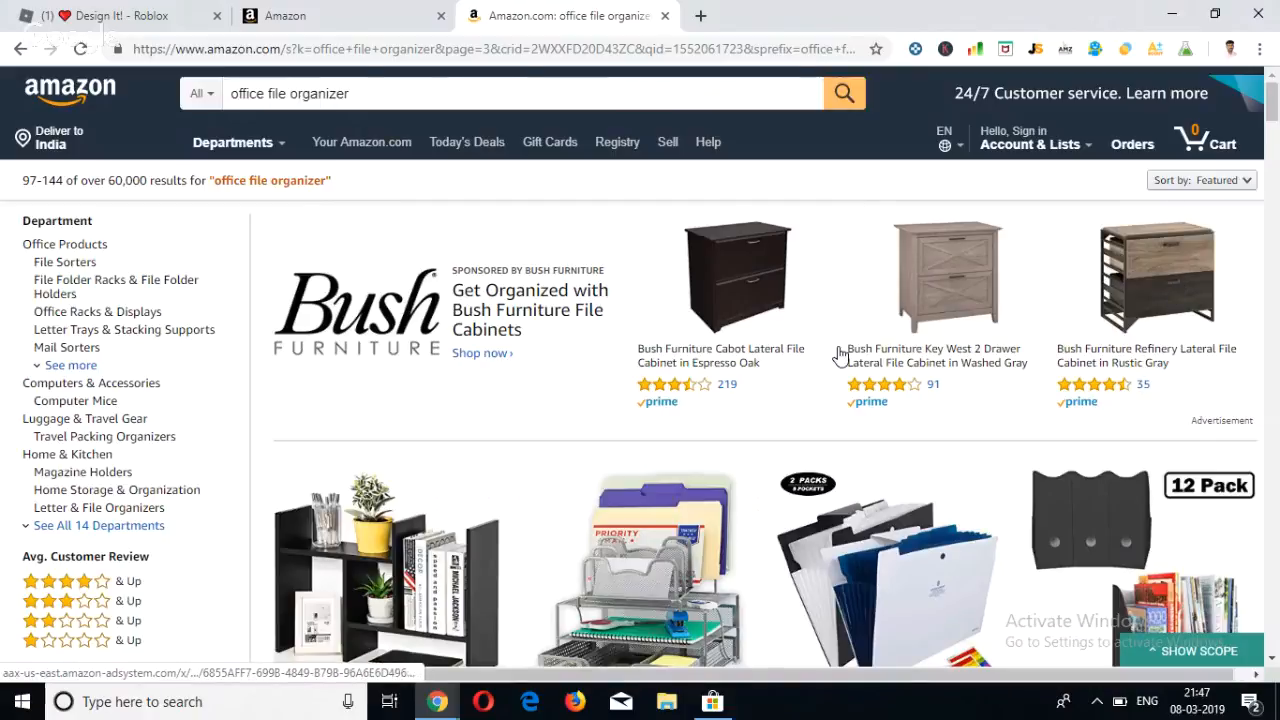
{"action": "double_click", "coordinate": [1234, 421]}
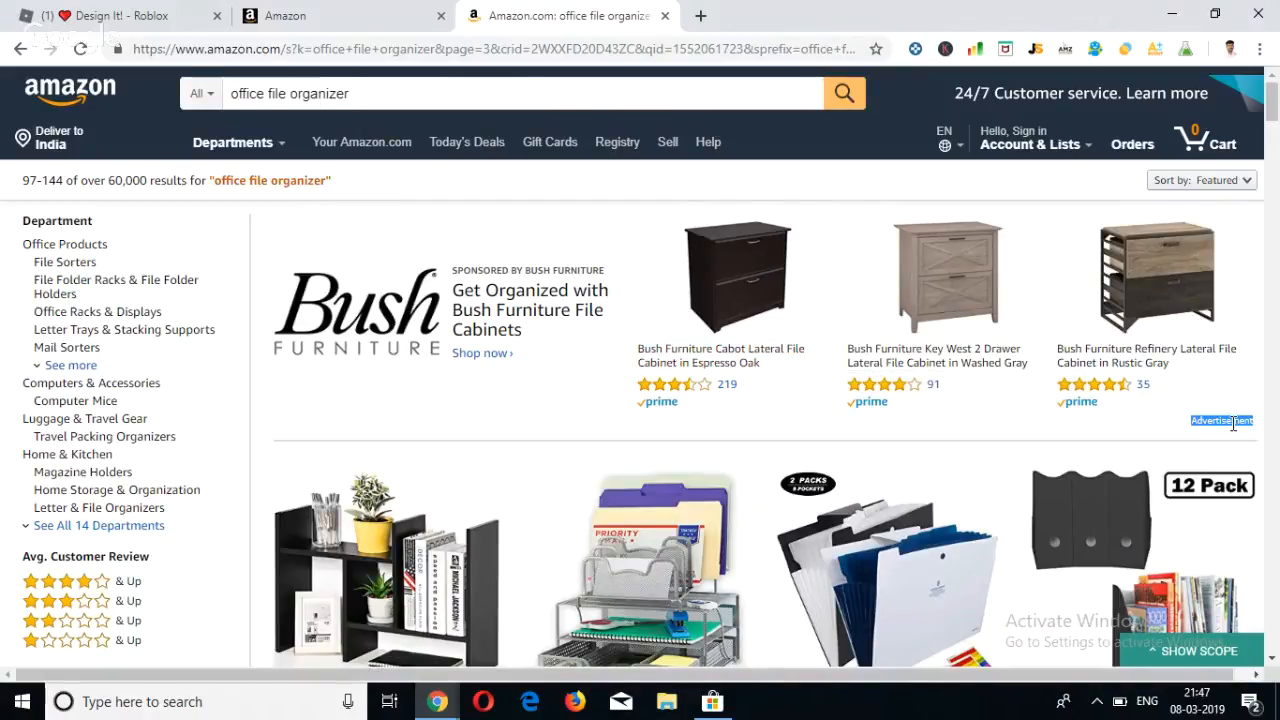
{"action": "left_click", "coordinate": [752, 190]}
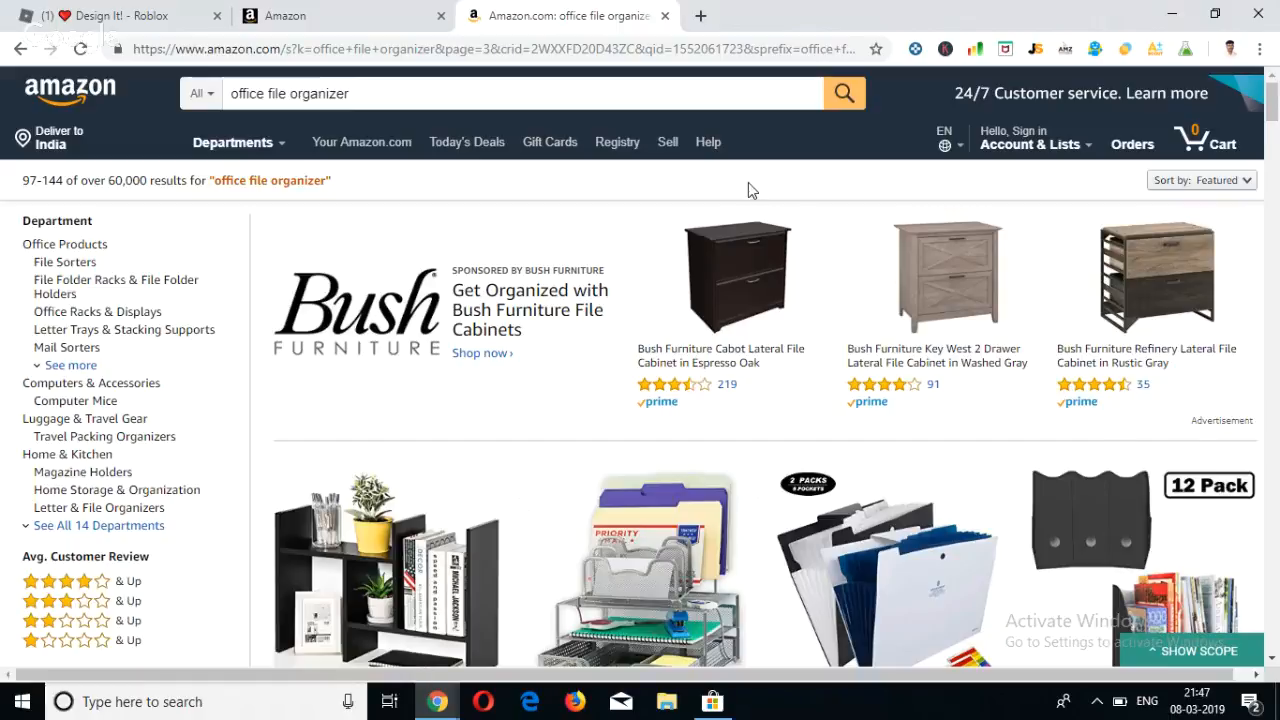
Switch to Seller Central, continue with a Sponsored Products campaign, and name it "Growbag - SP".
{"action": "left_click", "coordinate": [265, 20]}
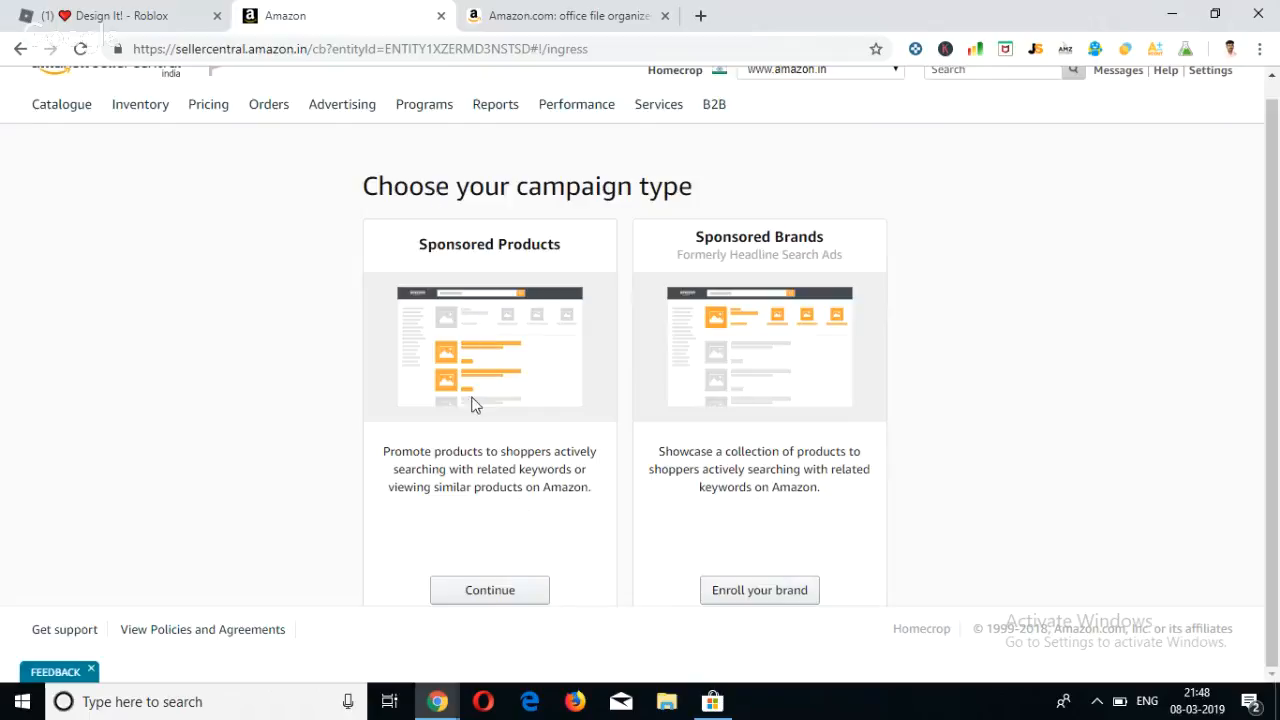
{"action": "left_click", "coordinate": [503, 604]}
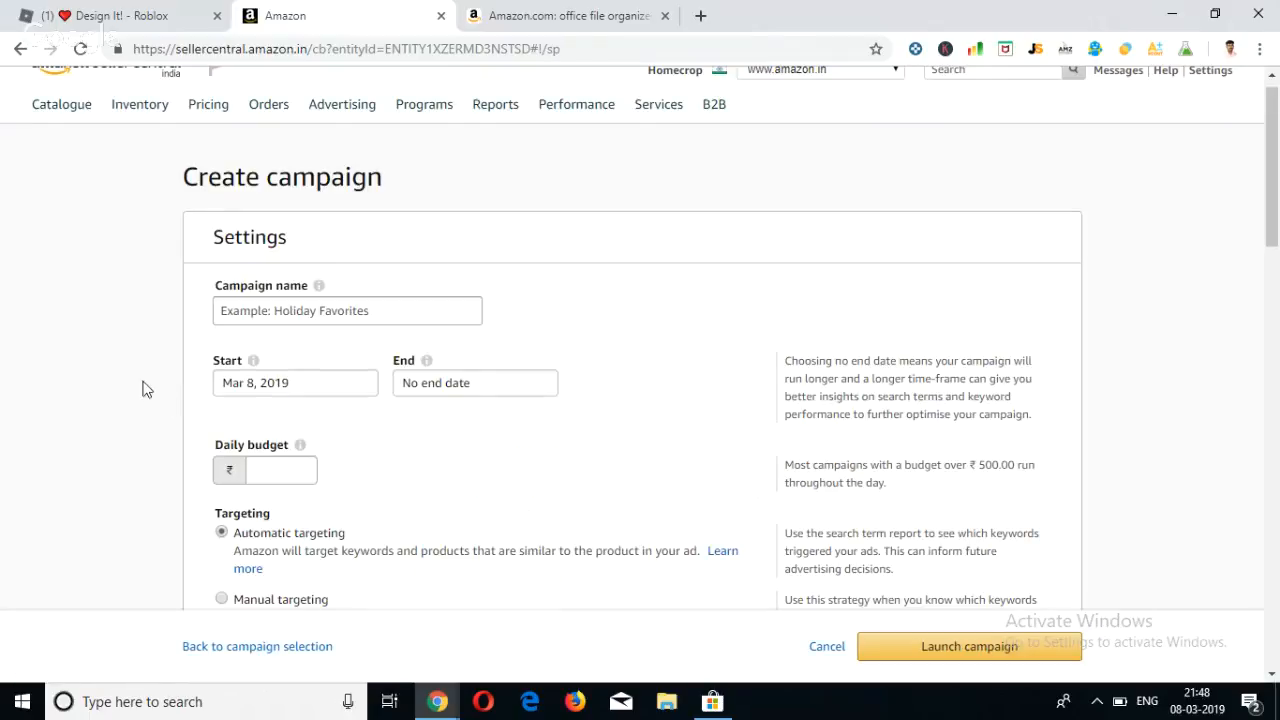
{"action": "left_click", "coordinate": [262, 311]}
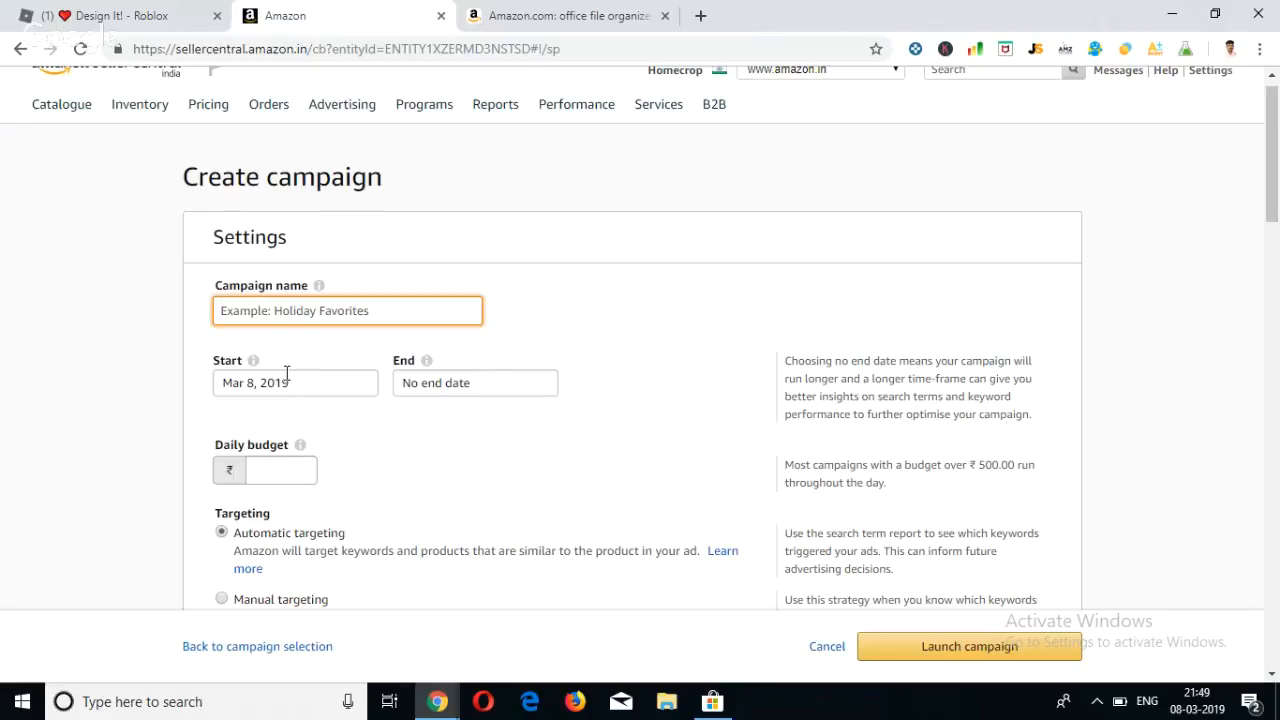
{"action": "type", "text": "Gr"}
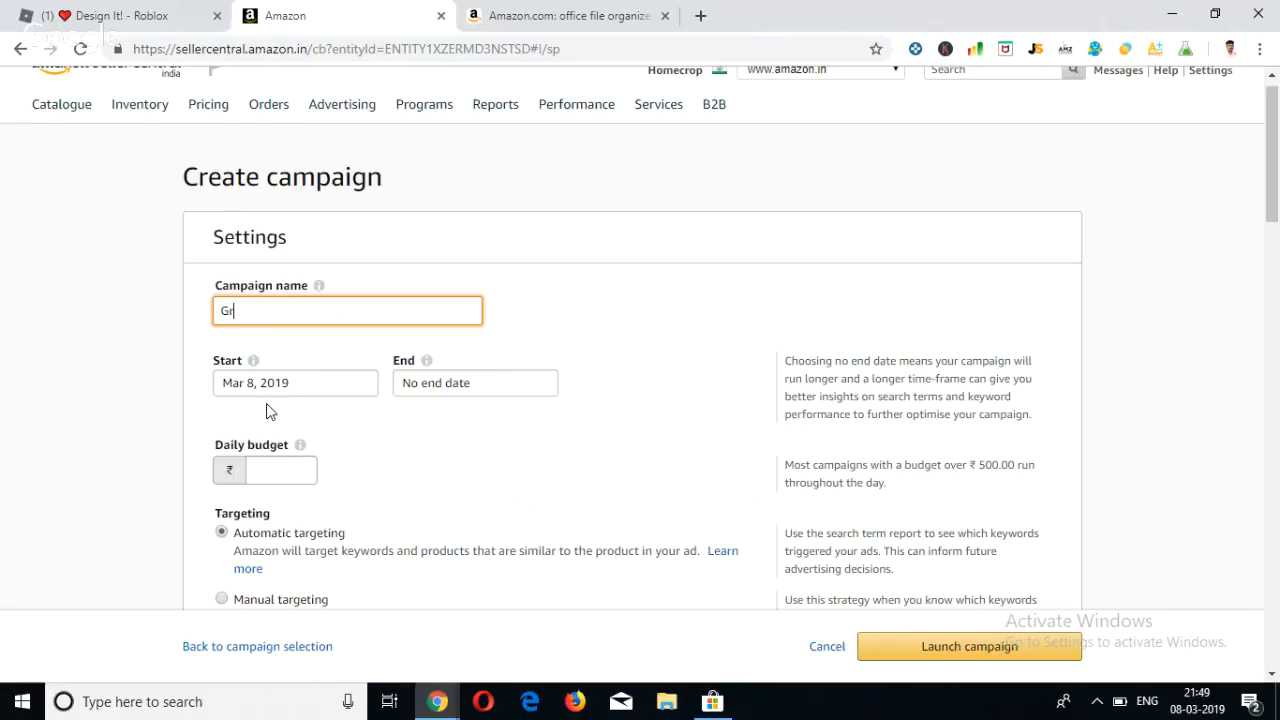
{"action": "type", "text": "owbag -"}
{"action": "type", "text": "SP"}
{"action": "left_click", "coordinate": [334, 352]}
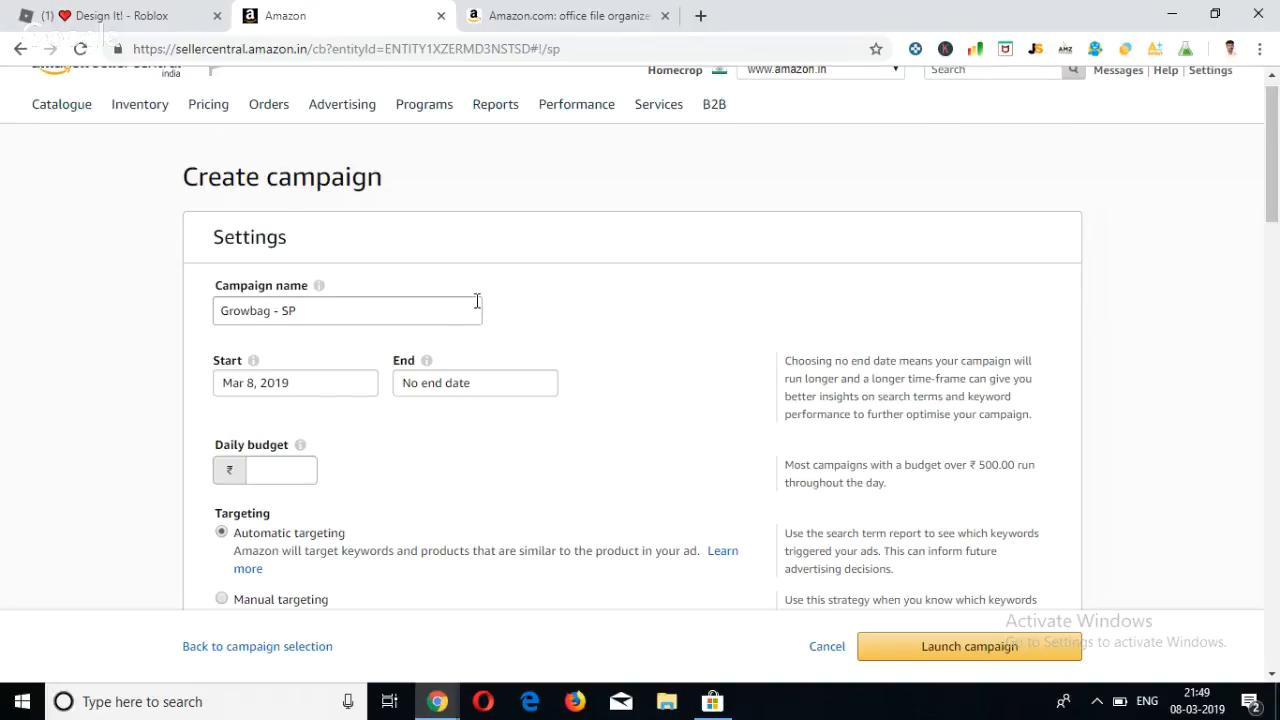
Extend the campaign name with the targeting type so it reads "Growbag - SP - Auto".
{"action": "scroll", "coordinate": [477, 300], "scroll_direction": "down", "scroll_amount": 5}
{"action": "scroll", "coordinate": [477, 306], "scroll_direction": "up", "scroll_amount": 6}
{"action": "scroll", "coordinate": [477, 354], "scroll_direction": "down", "scroll_amount": 1}
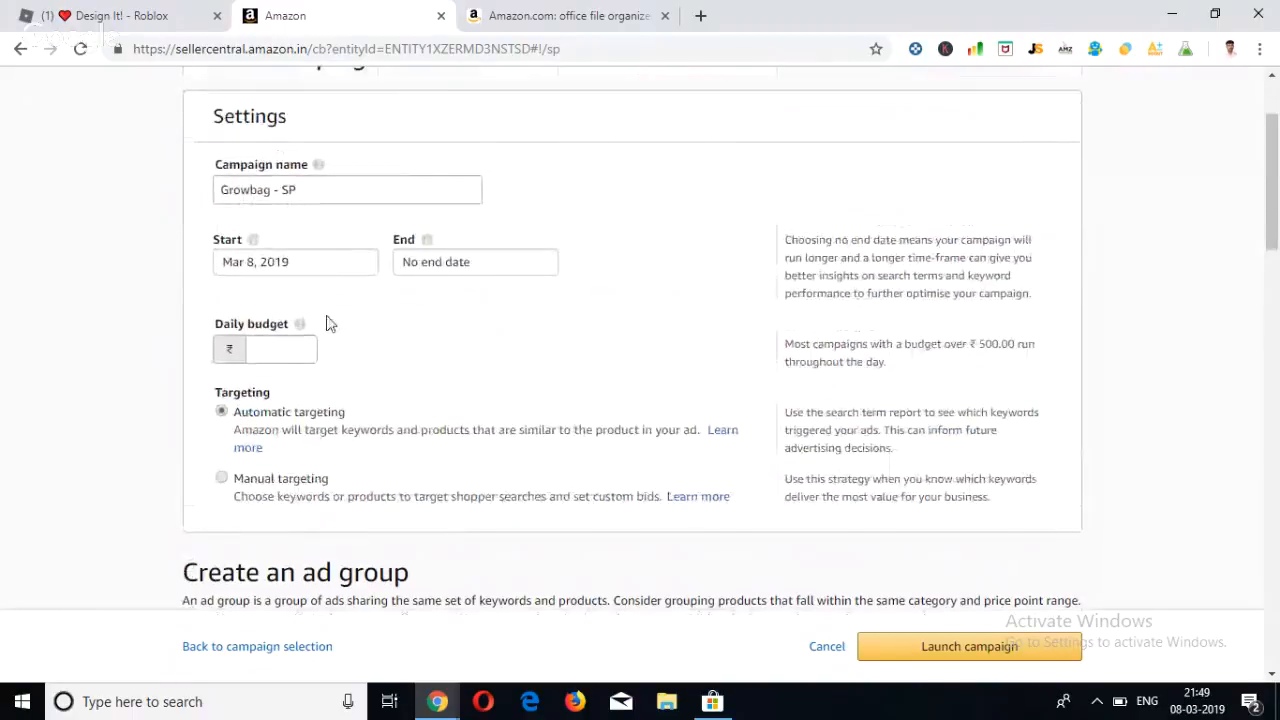
{"action": "scroll", "coordinate": [330, 323], "scroll_direction": "up", "scroll_amount": 1}
{"action": "left_click", "coordinate": [344, 330]}
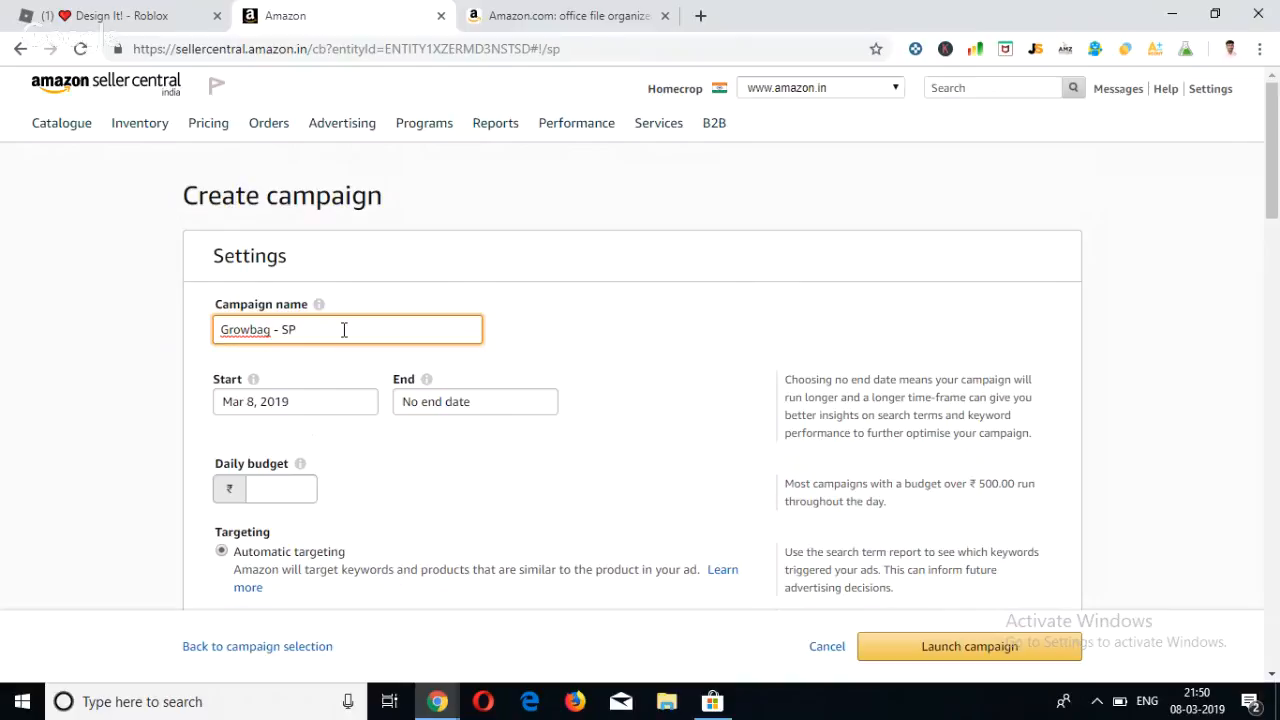
{"action": "type", "text": "- Auto"}
{"action": "scroll", "coordinate": [229, 463], "scroll_direction": "down", "scroll_amount": 3}
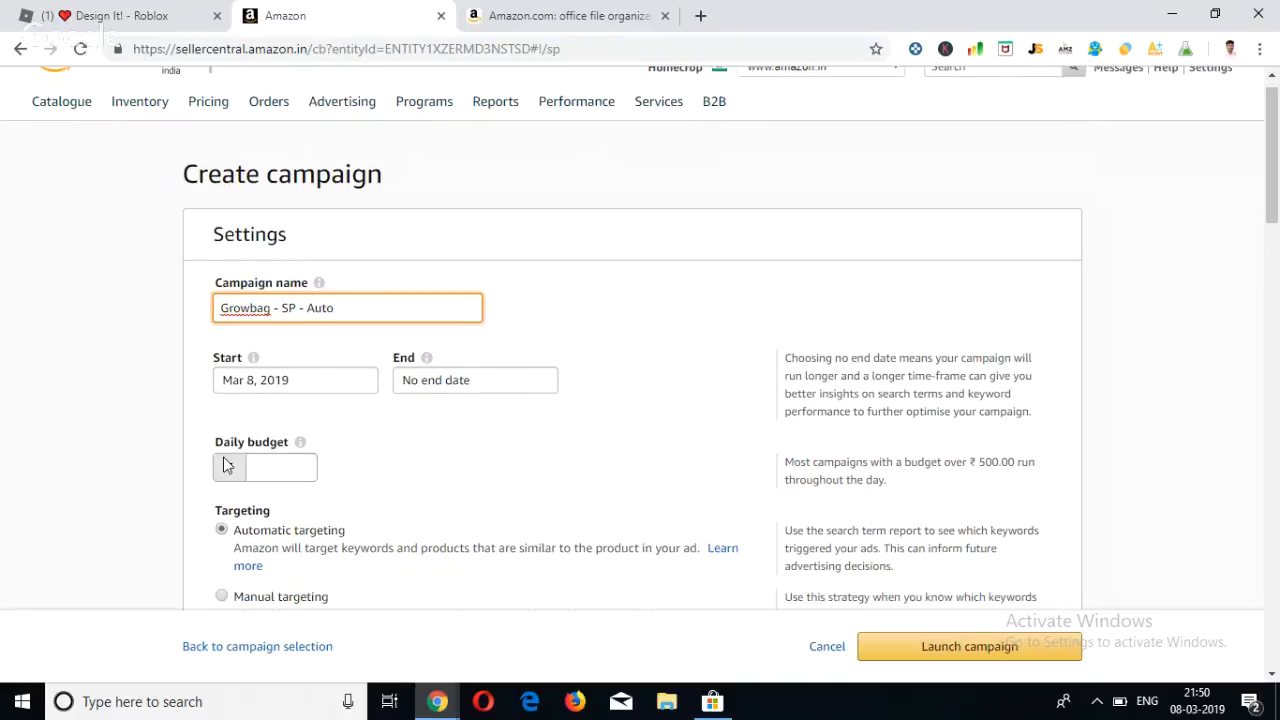
{"action": "left_click", "coordinate": [299, 309]}
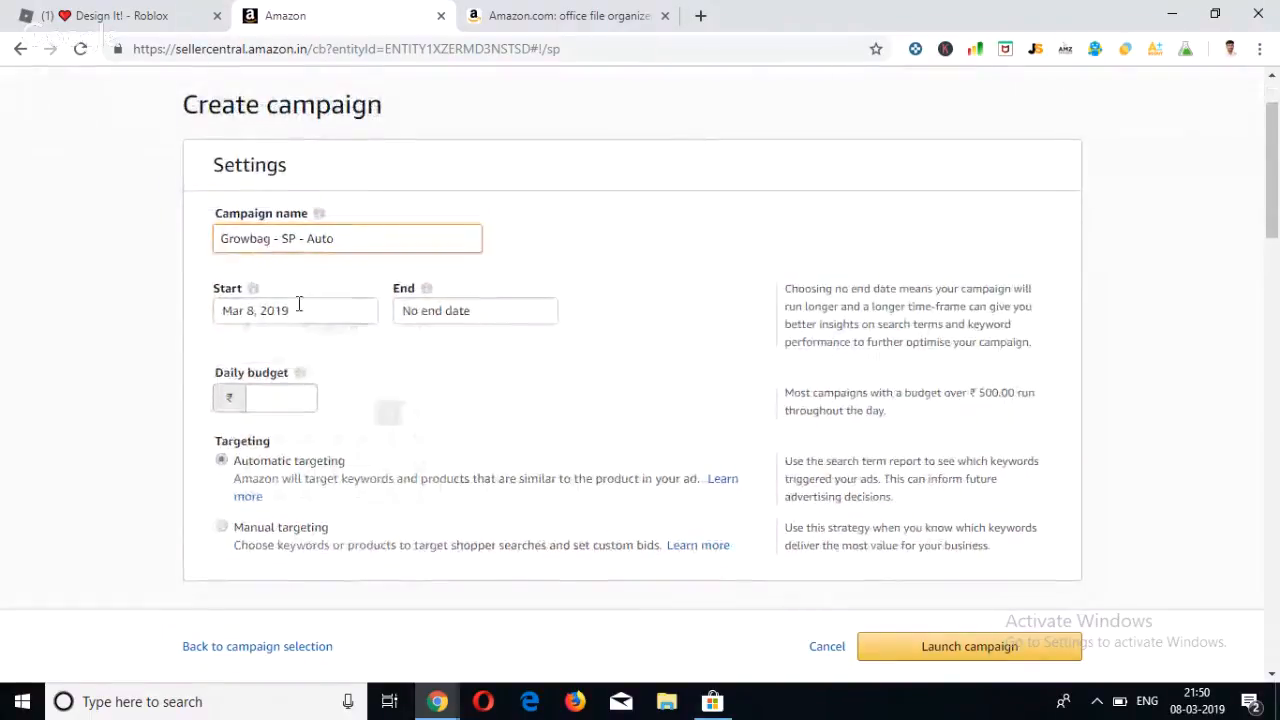
{"action": "left_click", "coordinate": [116, 352]}
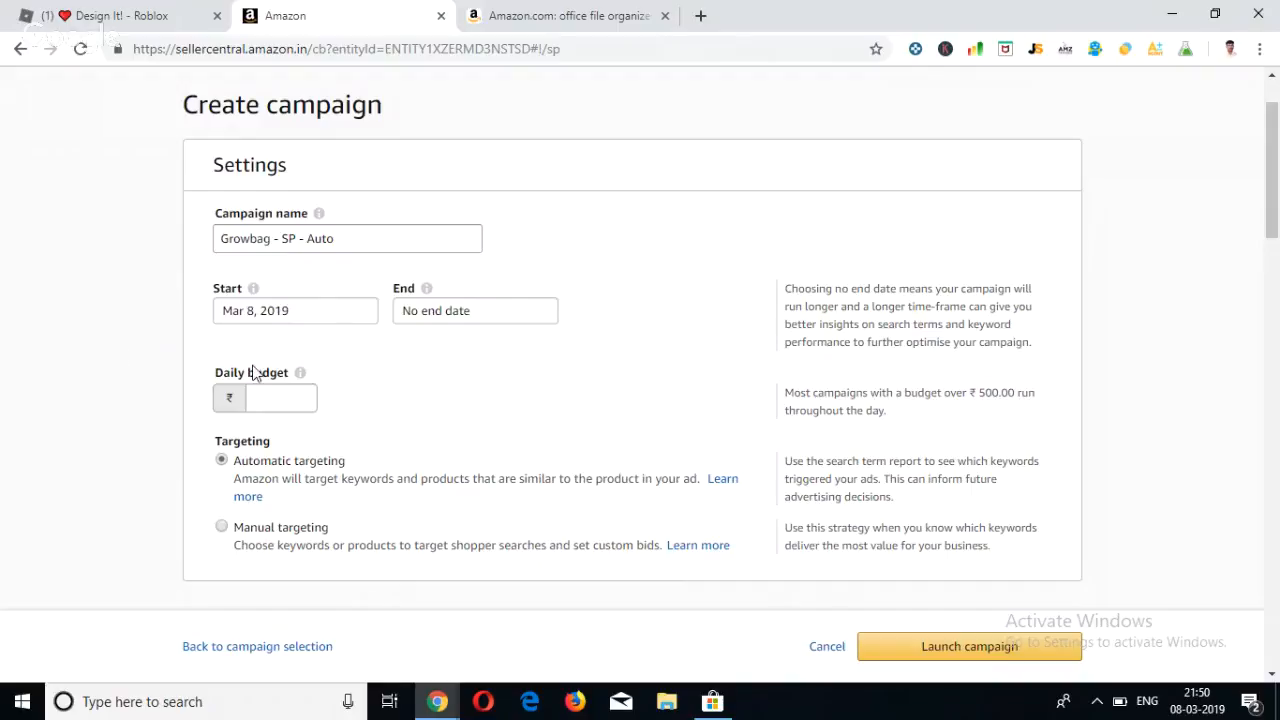
Set the campaign's daily budget to ₹100.
{"action": "left_click", "coordinate": [266, 399]}
{"action": "scroll", "coordinate": [333, 403], "scroll_direction": "down", "scroll_amount": 1}
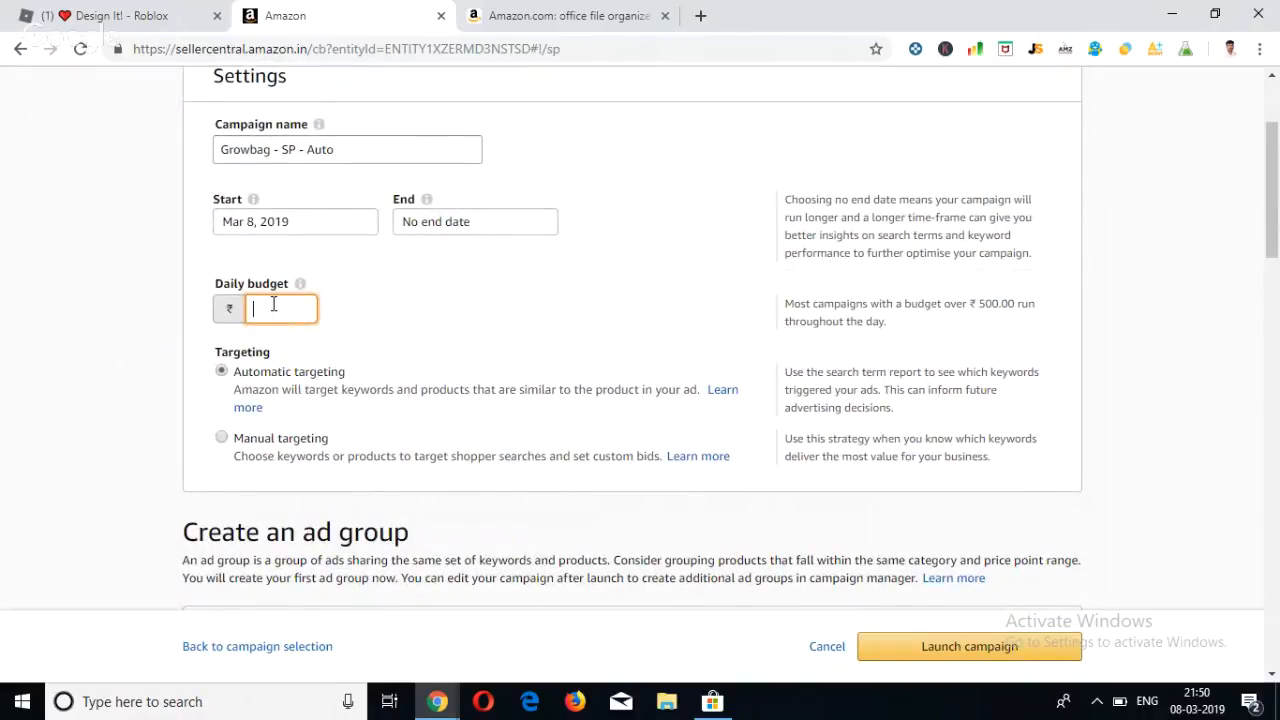
{"action": "type", "text": "100"}
{"action": "key", "text": "BackSpace"}
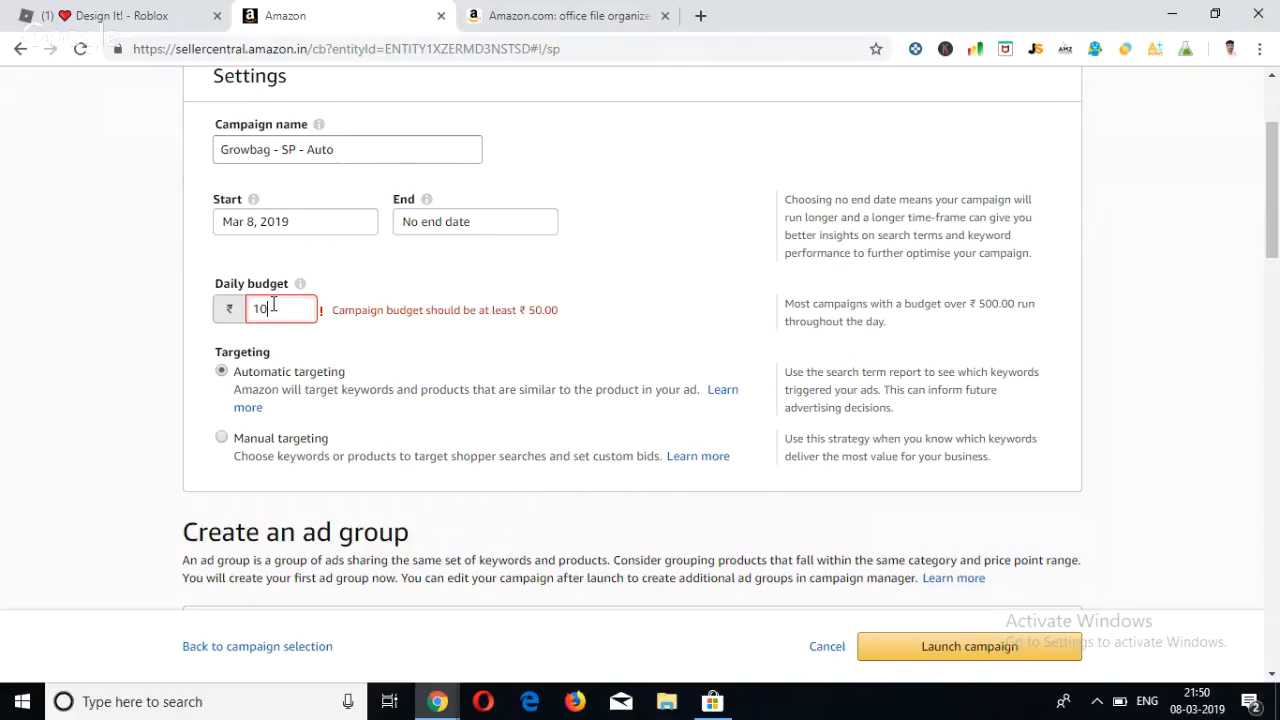
{"action": "type", "text": "0"}
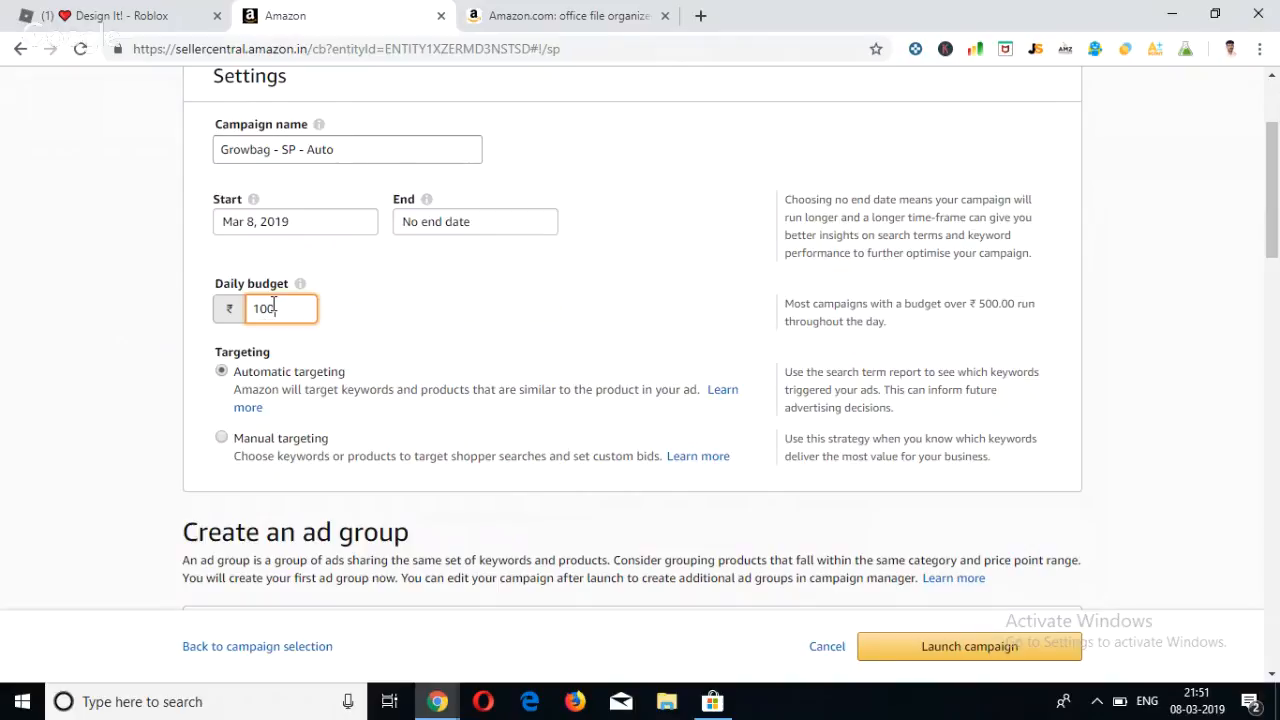
Review the automatic and manual targeting options and the ad group section with its name field.
{"action": "scroll", "coordinate": [283, 405], "scroll_direction": "down", "scroll_amount": 1}
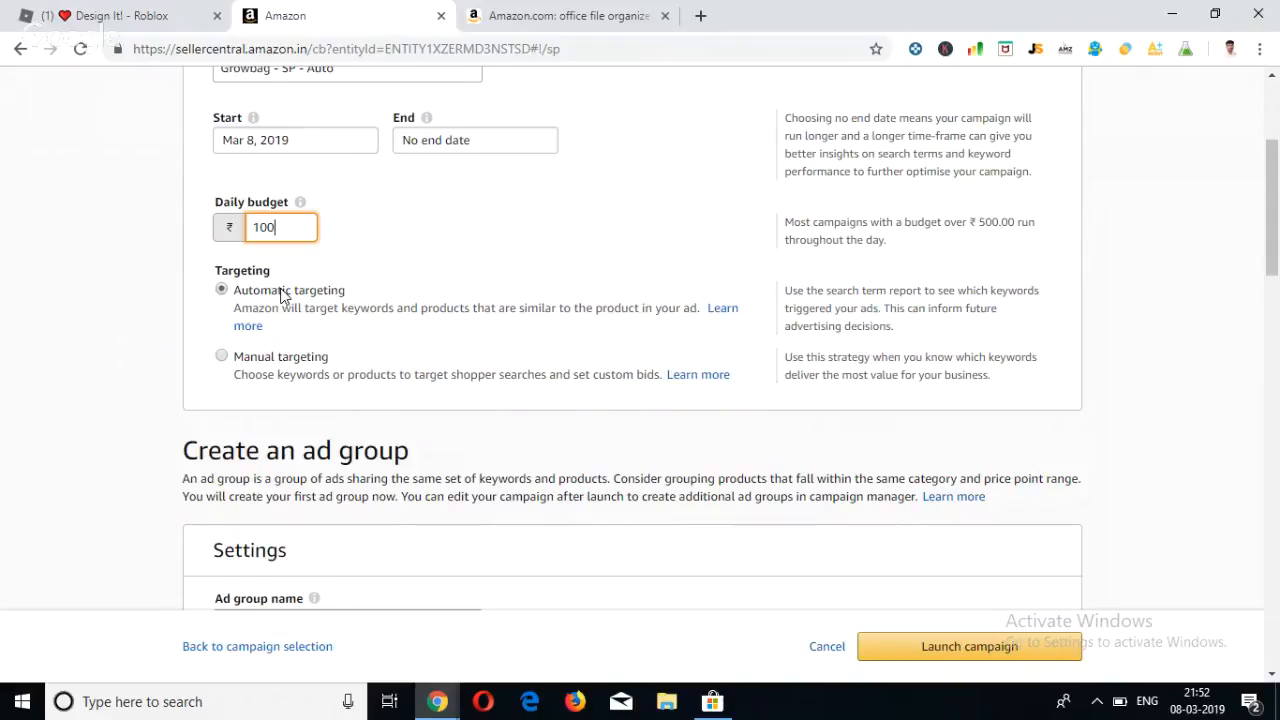
{"action": "scroll", "coordinate": [294, 371], "scroll_direction": "down", "scroll_amount": 1}
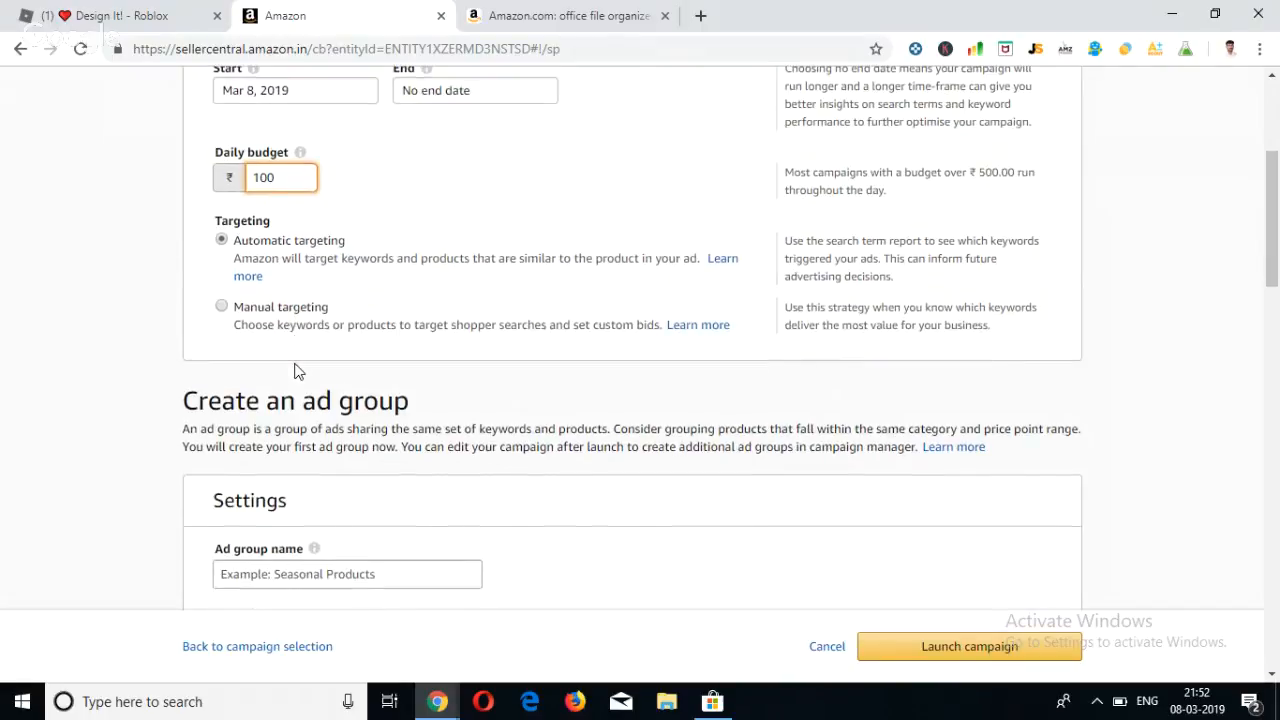
{"action": "scroll", "coordinate": [294, 371], "scroll_direction": "down", "scroll_amount": 4}
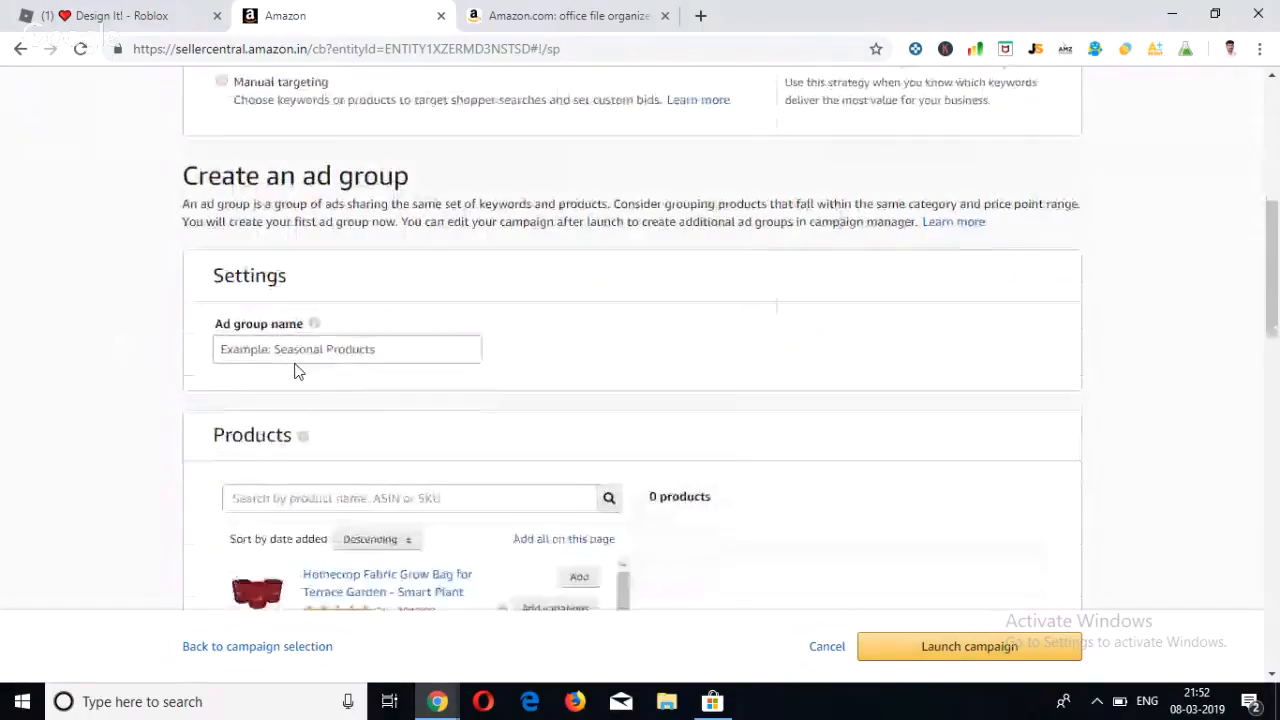
{"action": "scroll", "coordinate": [294, 371], "scroll_direction": "up", "scroll_amount": 1}
{"action": "scroll", "coordinate": [294, 371], "scroll_direction": "down", "scroll_amount": 2}
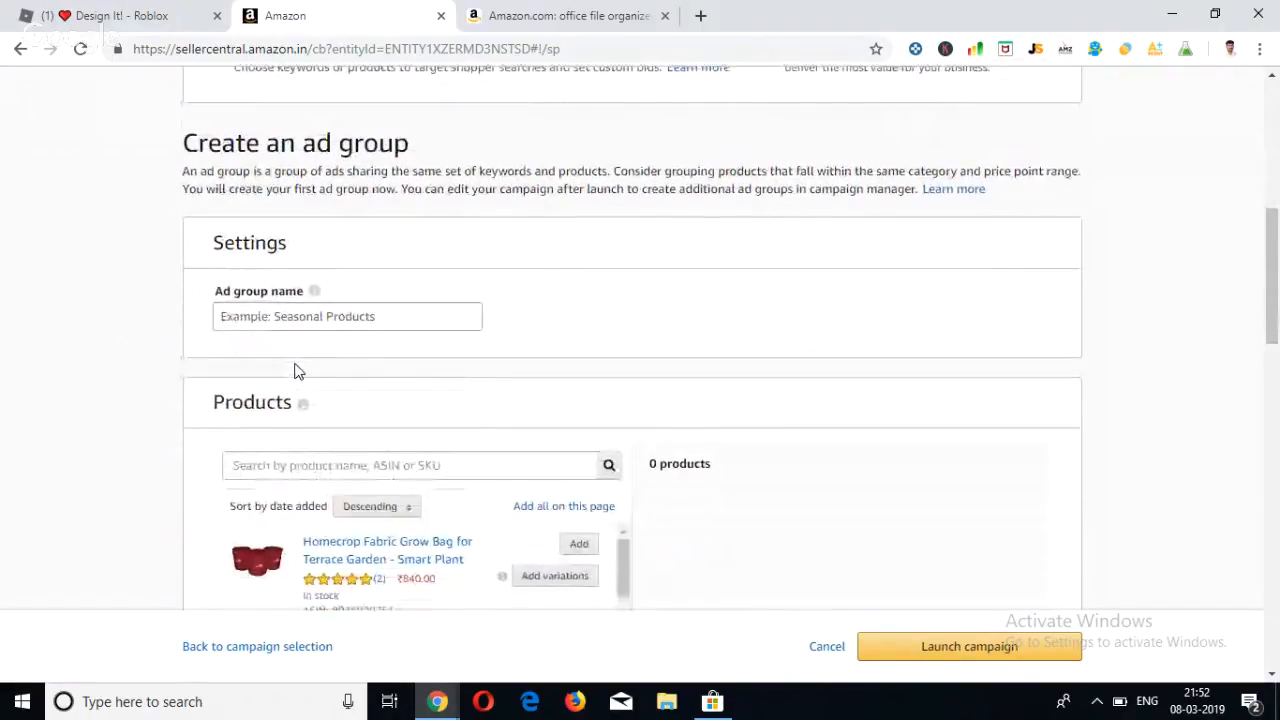
{"action": "scroll", "coordinate": [294, 371], "scroll_direction": "down", "scroll_amount": 2}
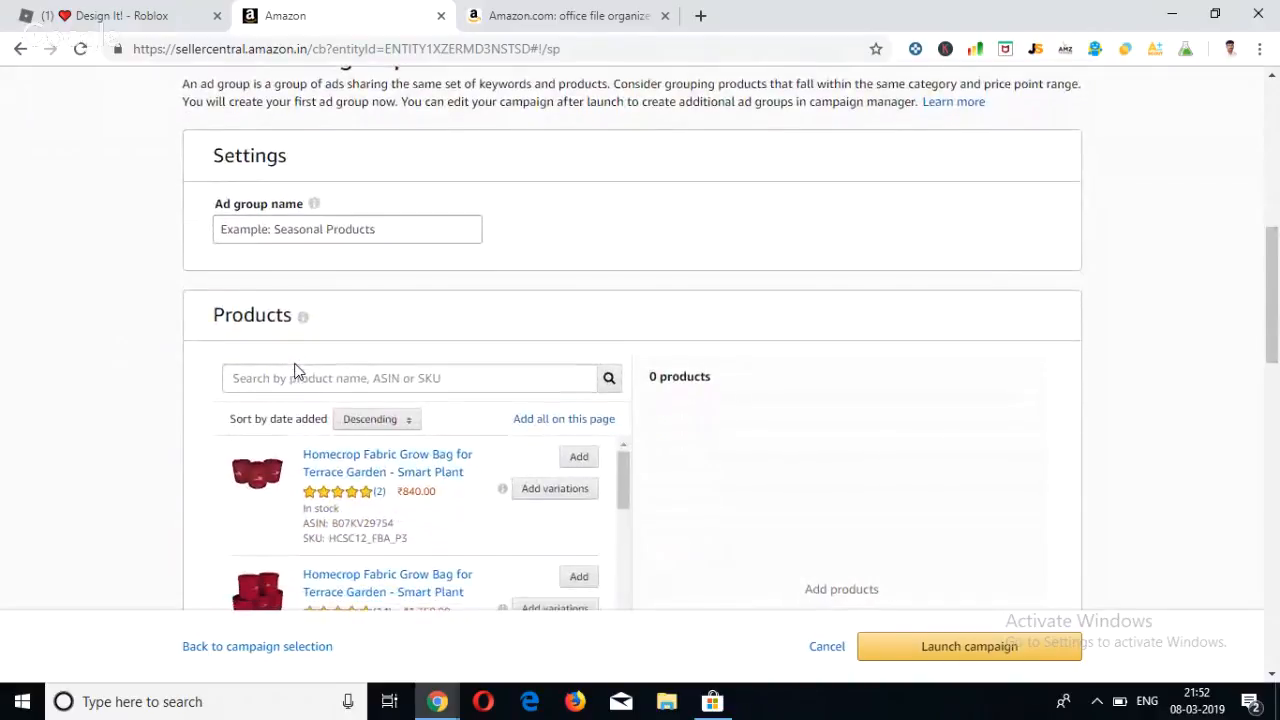
{"action": "scroll", "coordinate": [294, 371], "scroll_direction": "down", "scroll_amount": 1}
{"action": "left_click", "coordinate": [271, 205]}
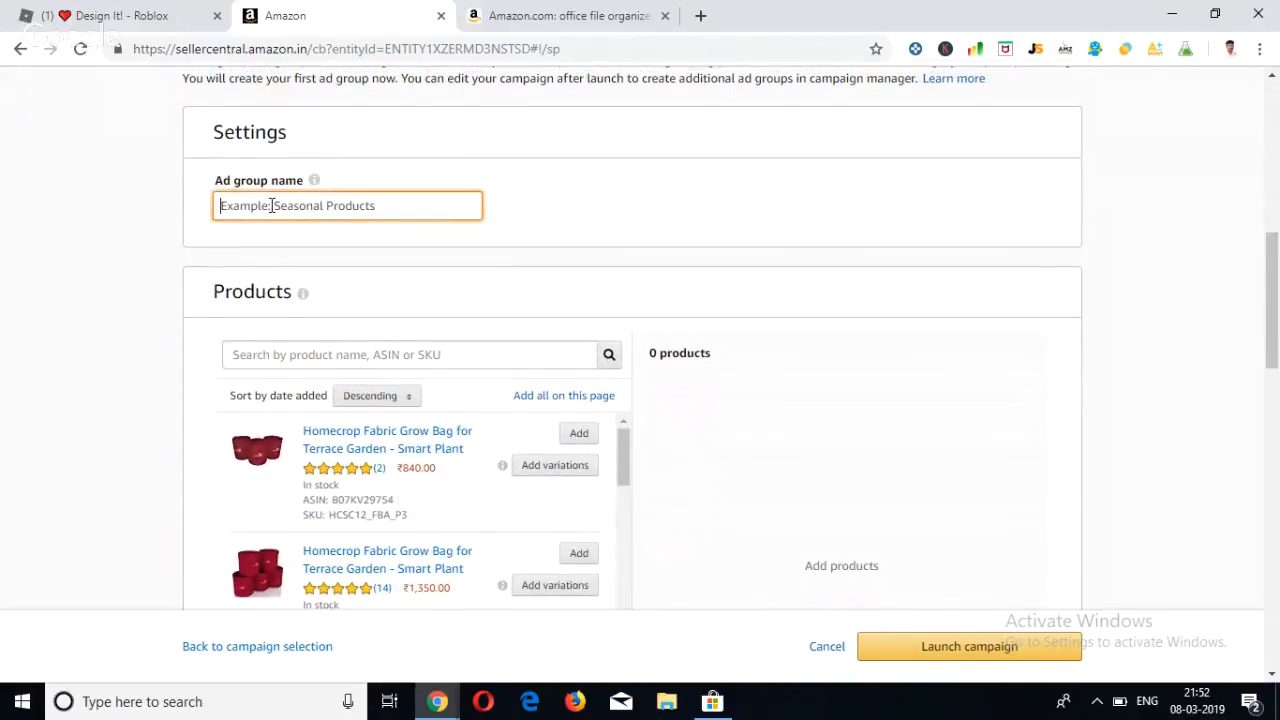
{"action": "scroll", "coordinate": [271, 205], "scroll_direction": "up", "scroll_amount": 3}
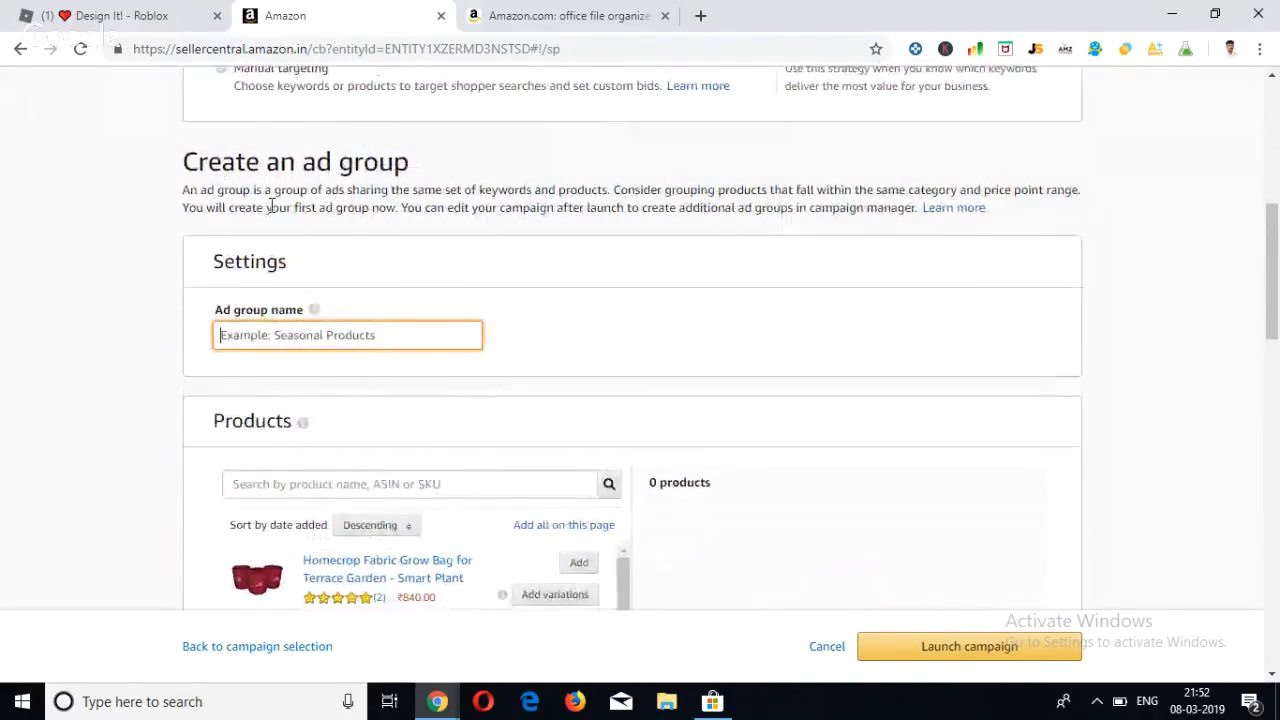
{"action": "scroll", "coordinate": [271, 205], "scroll_direction": "up", "scroll_amount": 1}
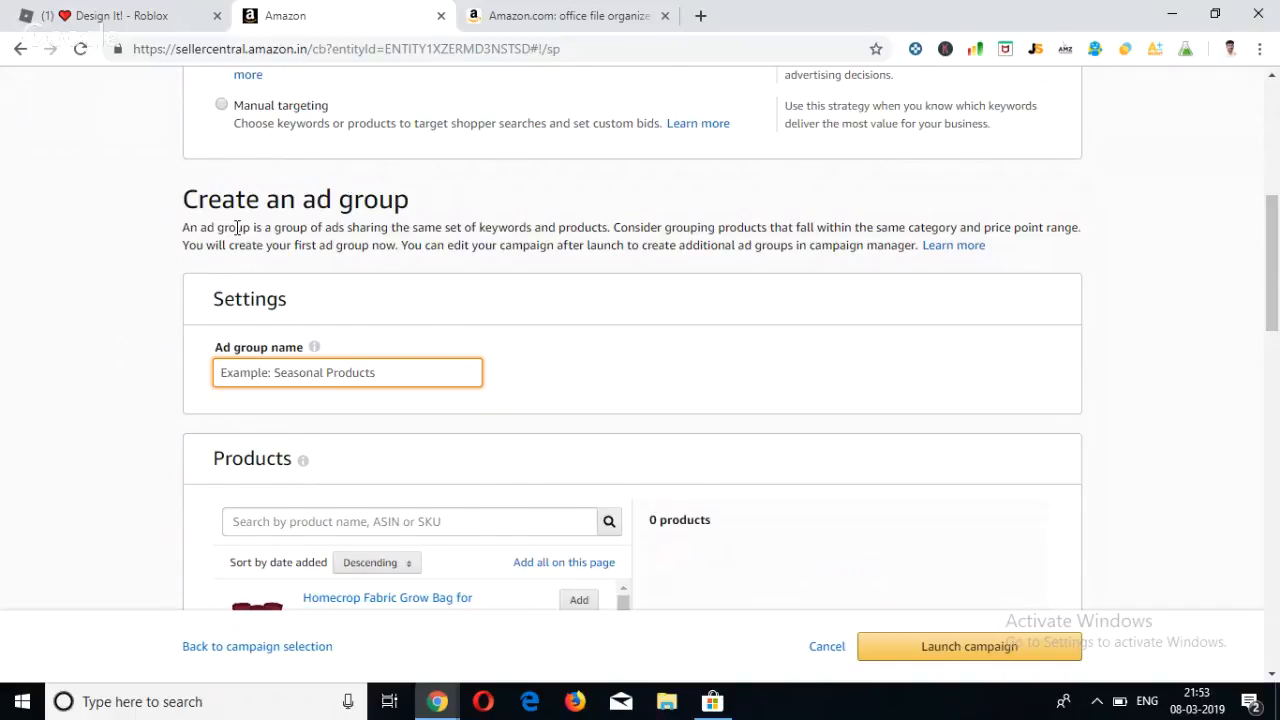
Look through the ad group's product list, the bidding strategy options and the optional negative keywords section.
{"action": "scroll", "coordinate": [237, 228], "scroll_direction": "down", "scroll_amount": 4}
{"action": "scroll", "coordinate": [237, 231], "scroll_direction": "down", "scroll_amount": 3}
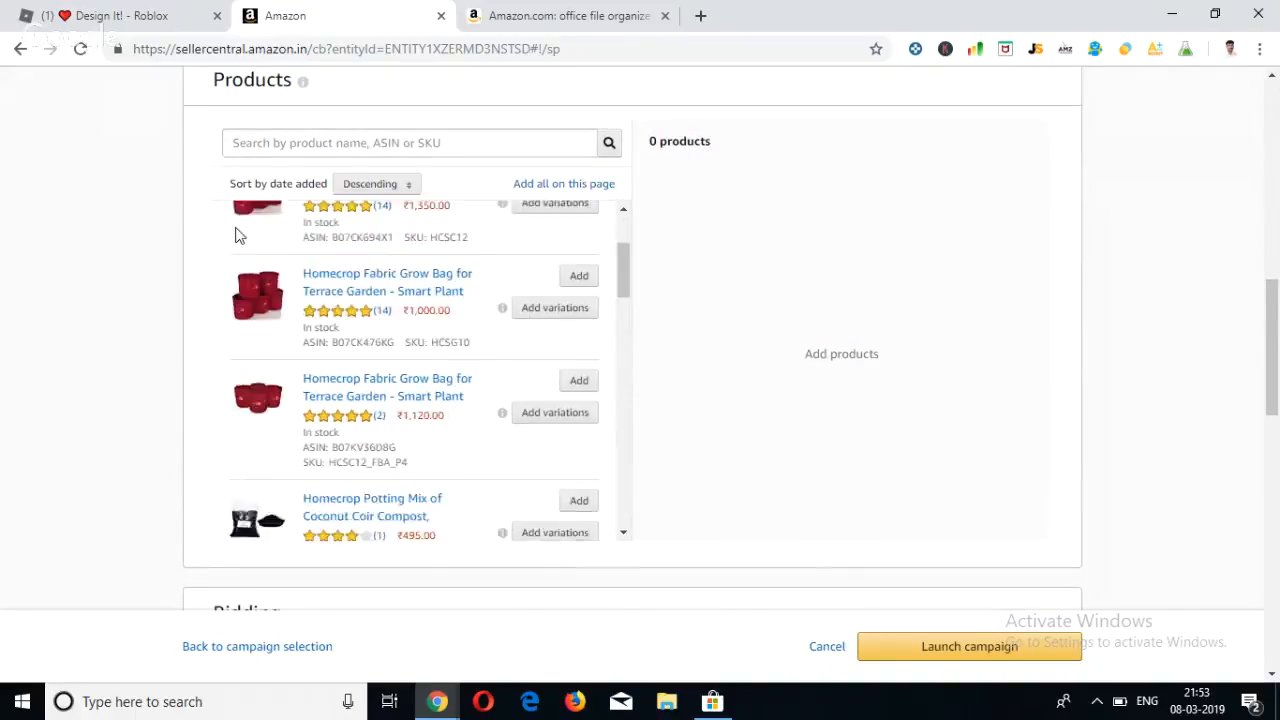
{"action": "scroll", "coordinate": [237, 233], "scroll_direction": "up", "scroll_amount": 3}
{"action": "scroll", "coordinate": [240, 238], "scroll_direction": "up", "scroll_amount": 2}
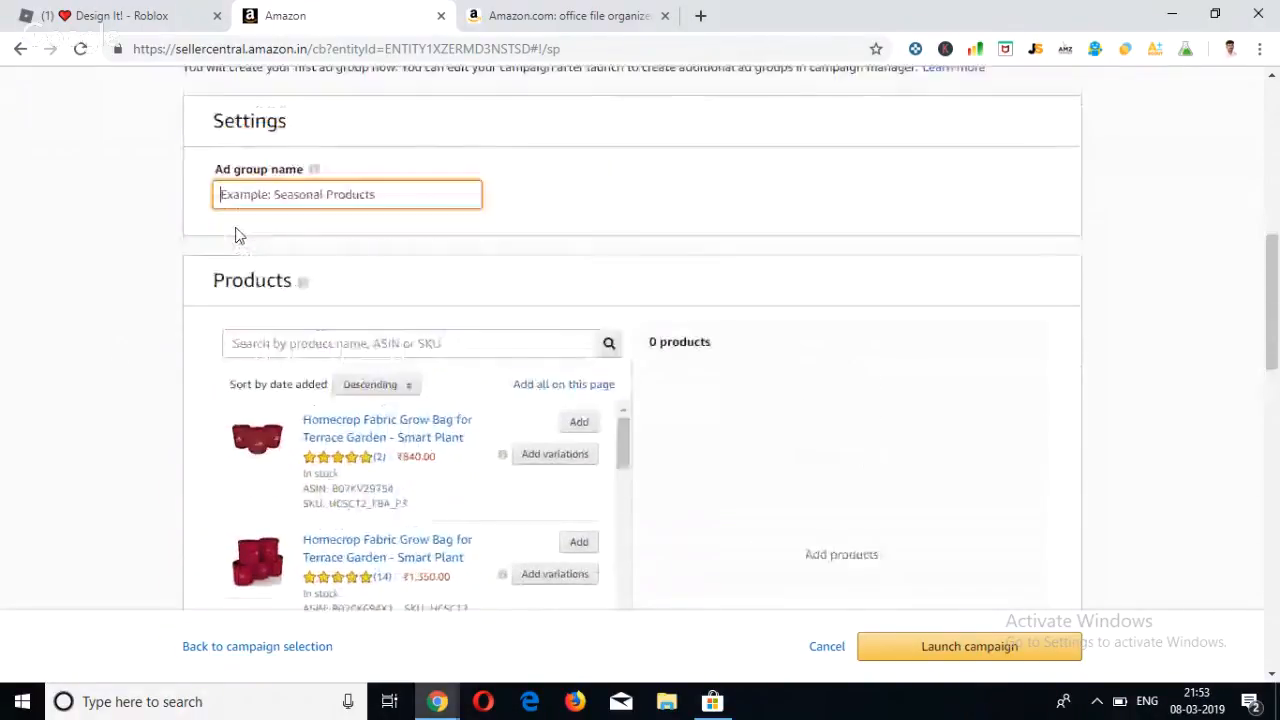
{"action": "scroll", "coordinate": [248, 292], "scroll_direction": "up", "scroll_amount": 1}
{"action": "scroll", "coordinate": [249, 290], "scroll_direction": "down", "scroll_amount": 6}
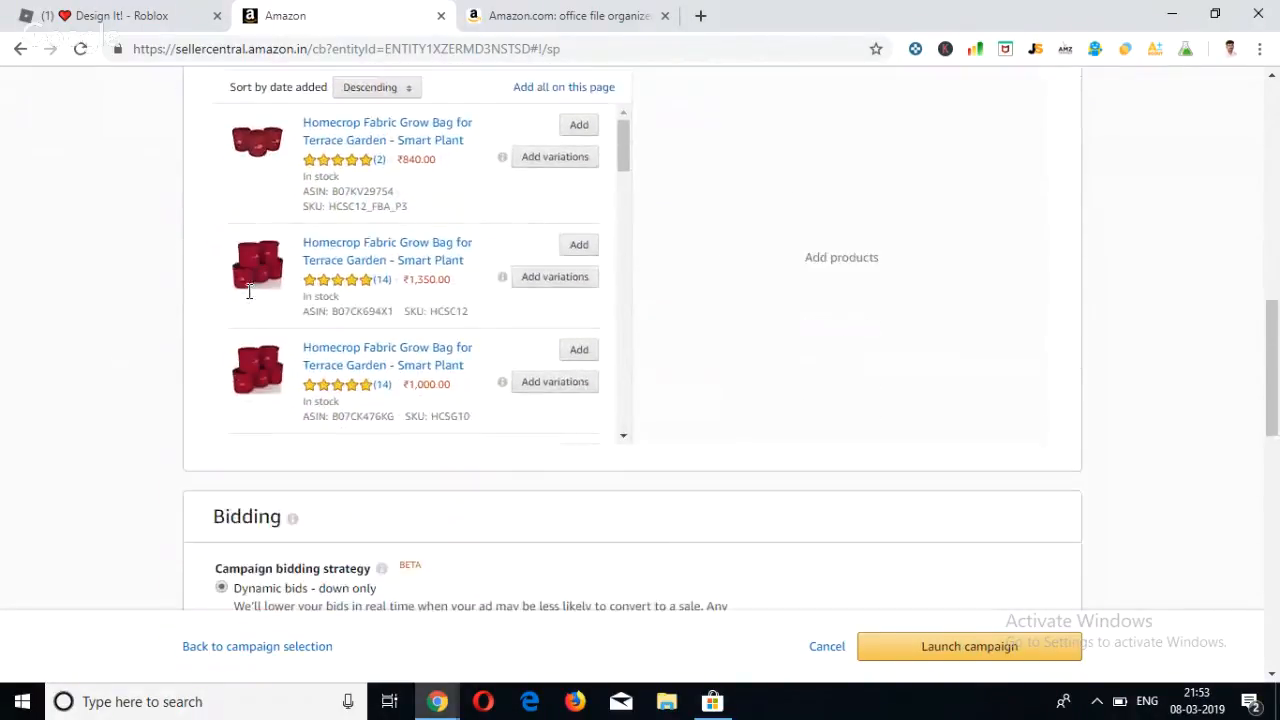
{"action": "scroll", "coordinate": [171, 492], "scroll_direction": "down", "scroll_amount": 10}
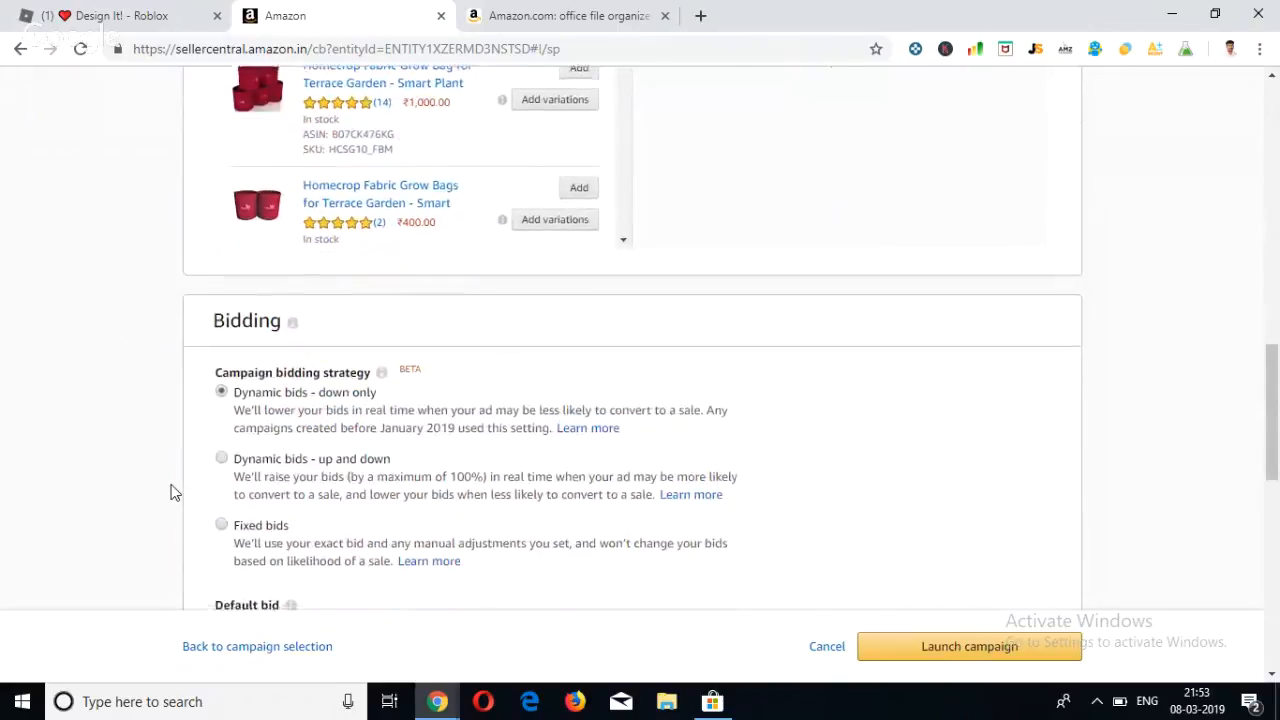
{"action": "scroll", "coordinate": [171, 492], "scroll_direction": "up", "scroll_amount": 4}
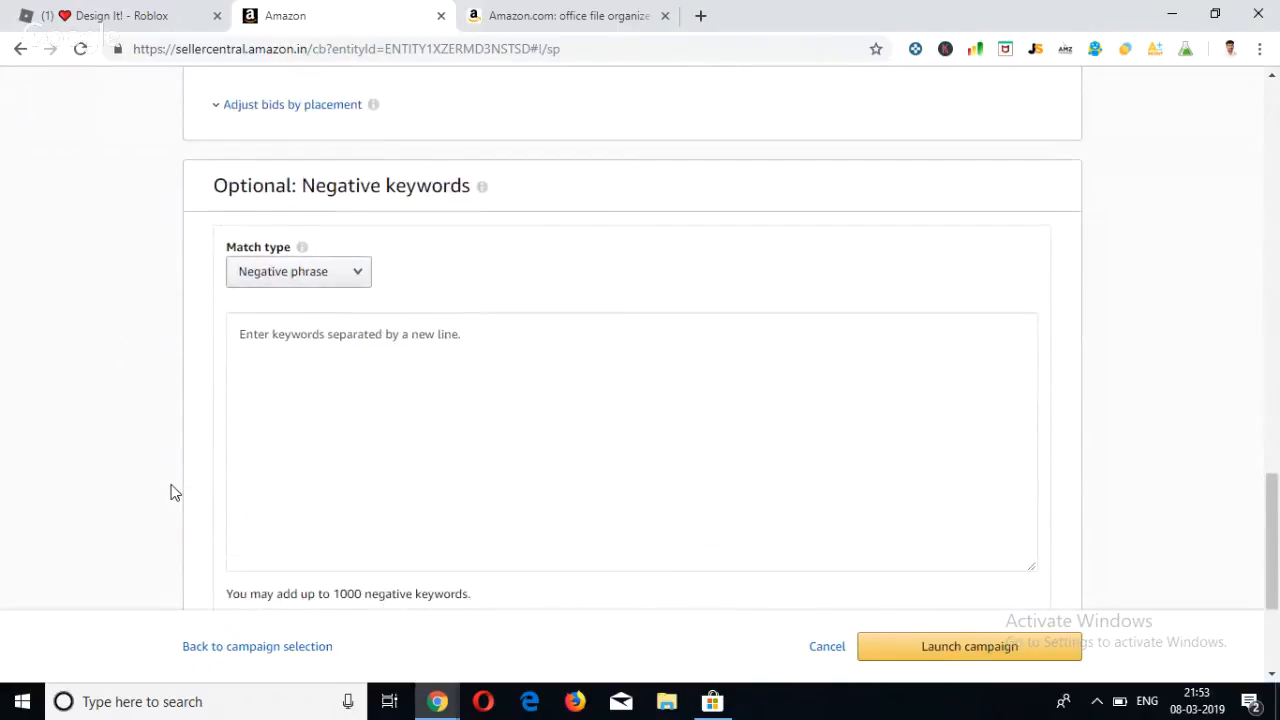
{"action": "scroll", "coordinate": [171, 492], "scroll_direction": "up", "scroll_amount": 15}
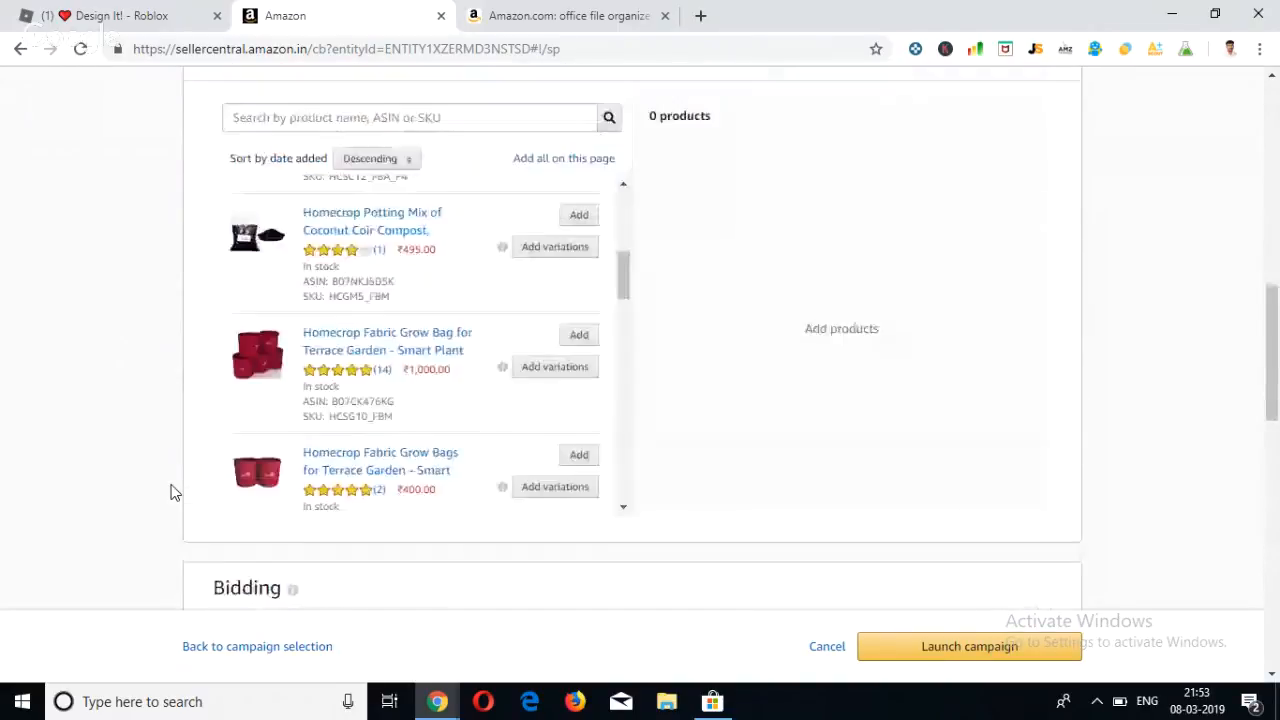
{"action": "scroll", "coordinate": [171, 492], "scroll_direction": "down", "scroll_amount": 3}
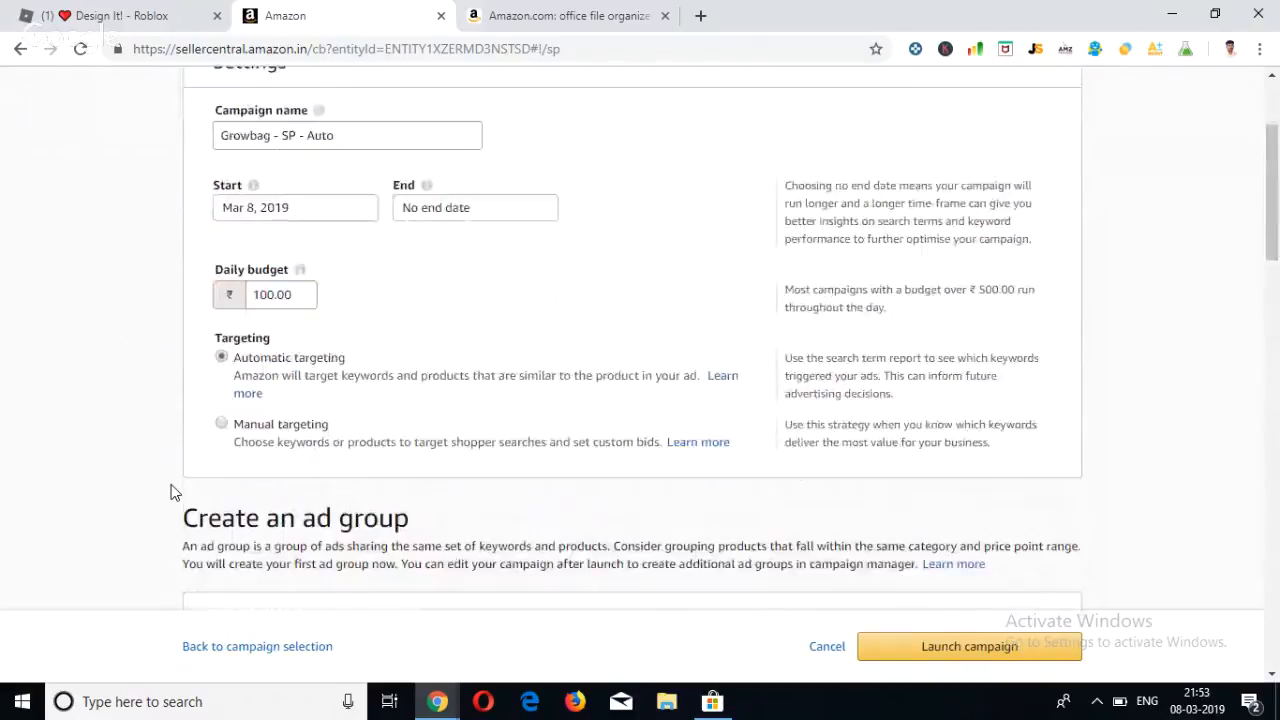
Go over the empty ad group name field, the product list and the campaign's budget and targeting settings again.
{"action": "left_click", "coordinate": [115, 496]}
{"action": "left_click", "coordinate": [260, 456]}
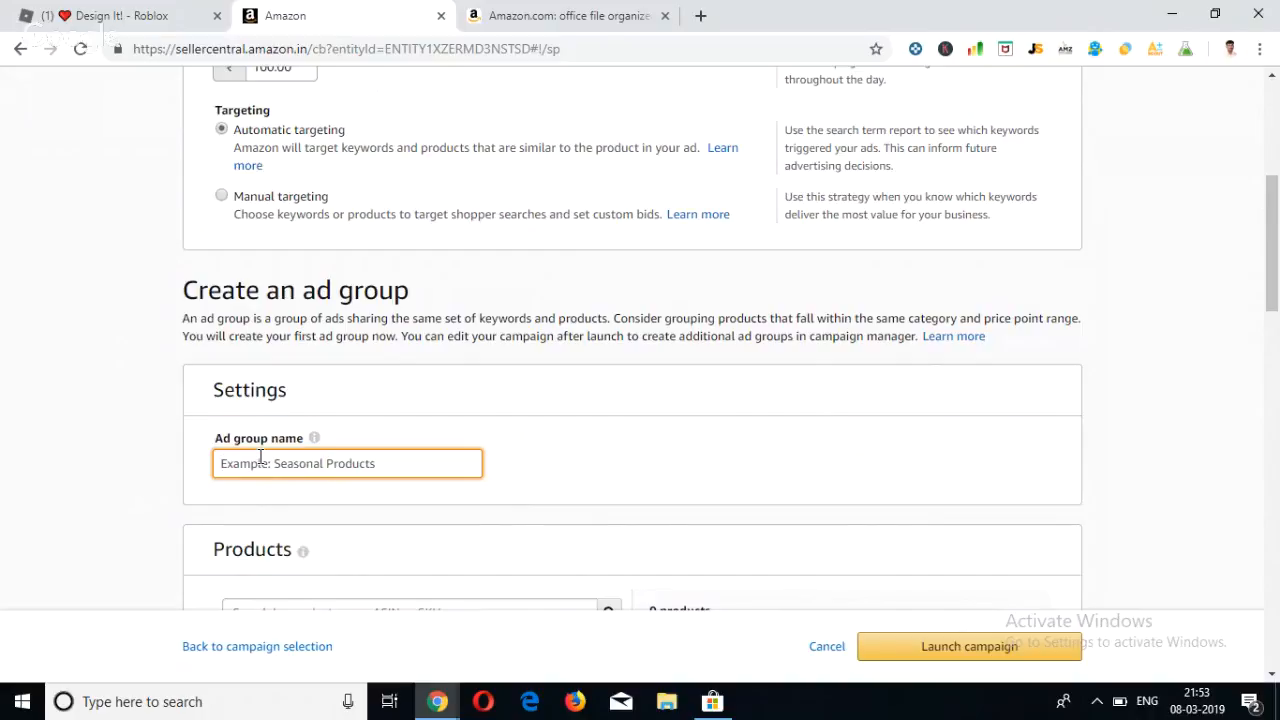
{"action": "scroll", "coordinate": [260, 457], "scroll_direction": "up", "scroll_amount": 3}
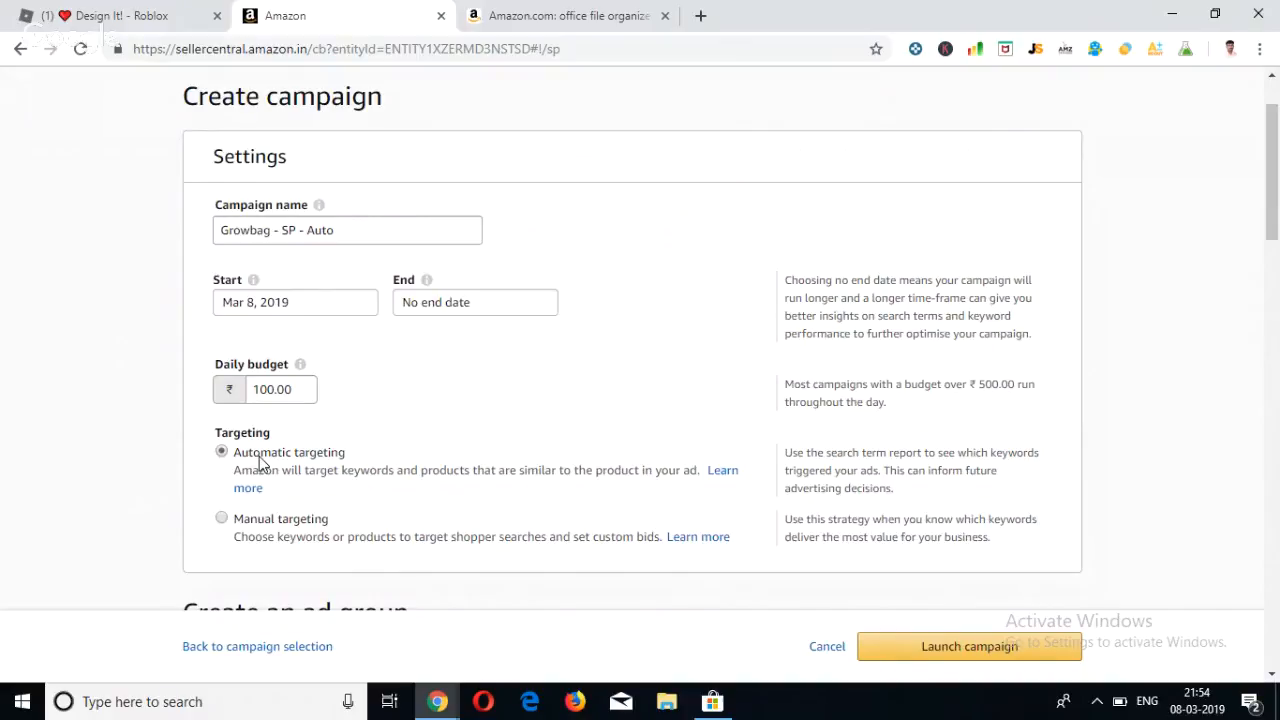
{"action": "scroll", "coordinate": [261, 463], "scroll_direction": "down", "scroll_amount": 4}
{"action": "left_click", "coordinate": [261, 456]}
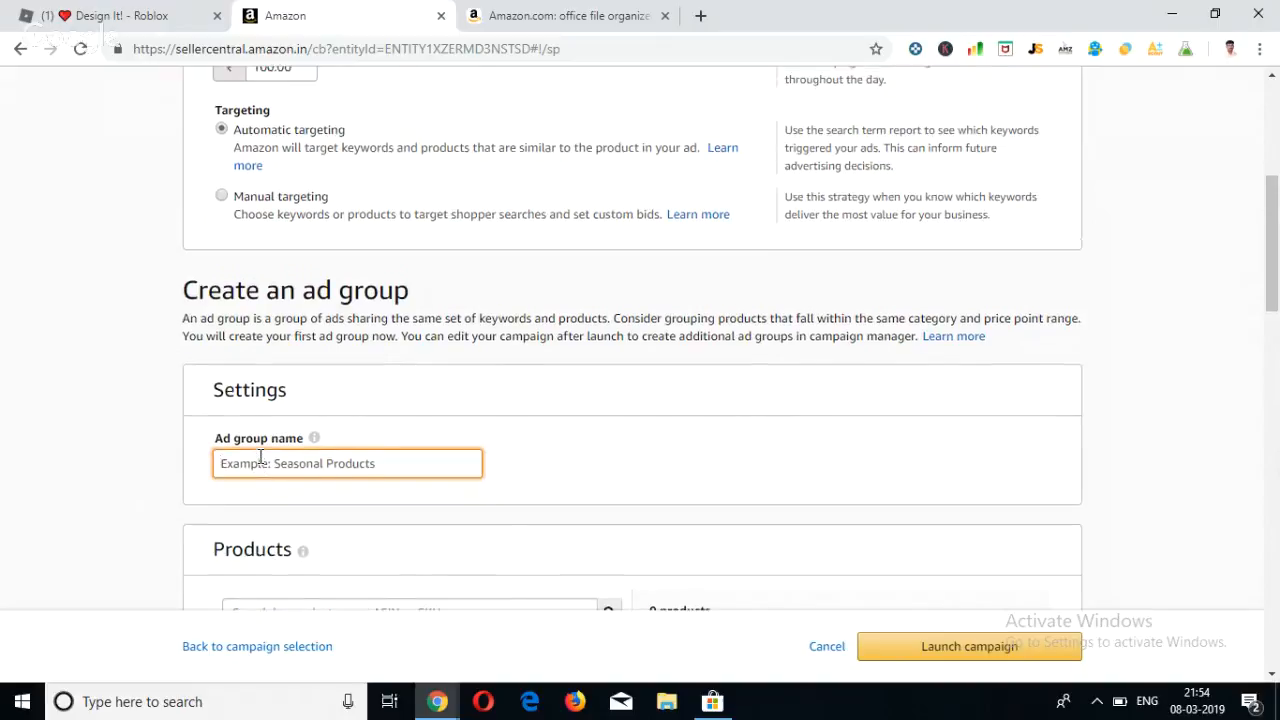
{"action": "scroll", "coordinate": [259, 456], "scroll_direction": "down", "scroll_amount": 3}
{"action": "scroll", "coordinate": [259, 456], "scroll_direction": "up", "scroll_amount": 1}
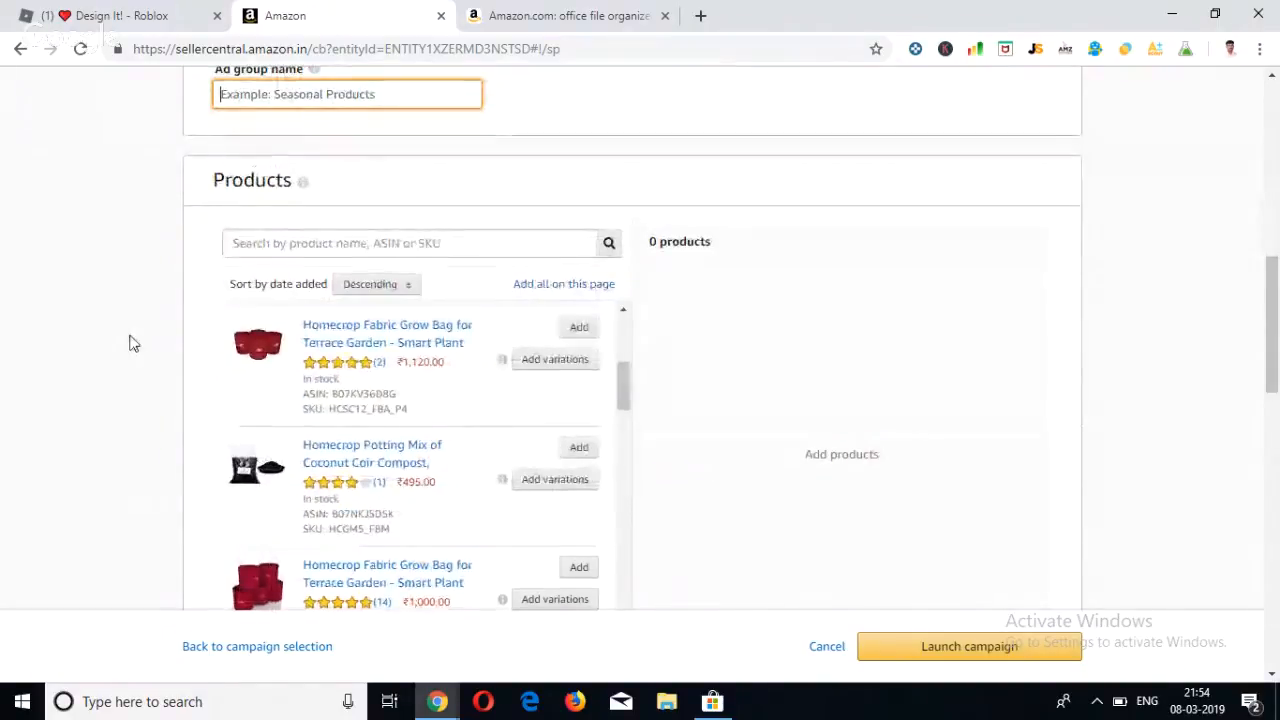
{"action": "scroll", "coordinate": [129, 340], "scroll_direction": "up", "scroll_amount": 1}
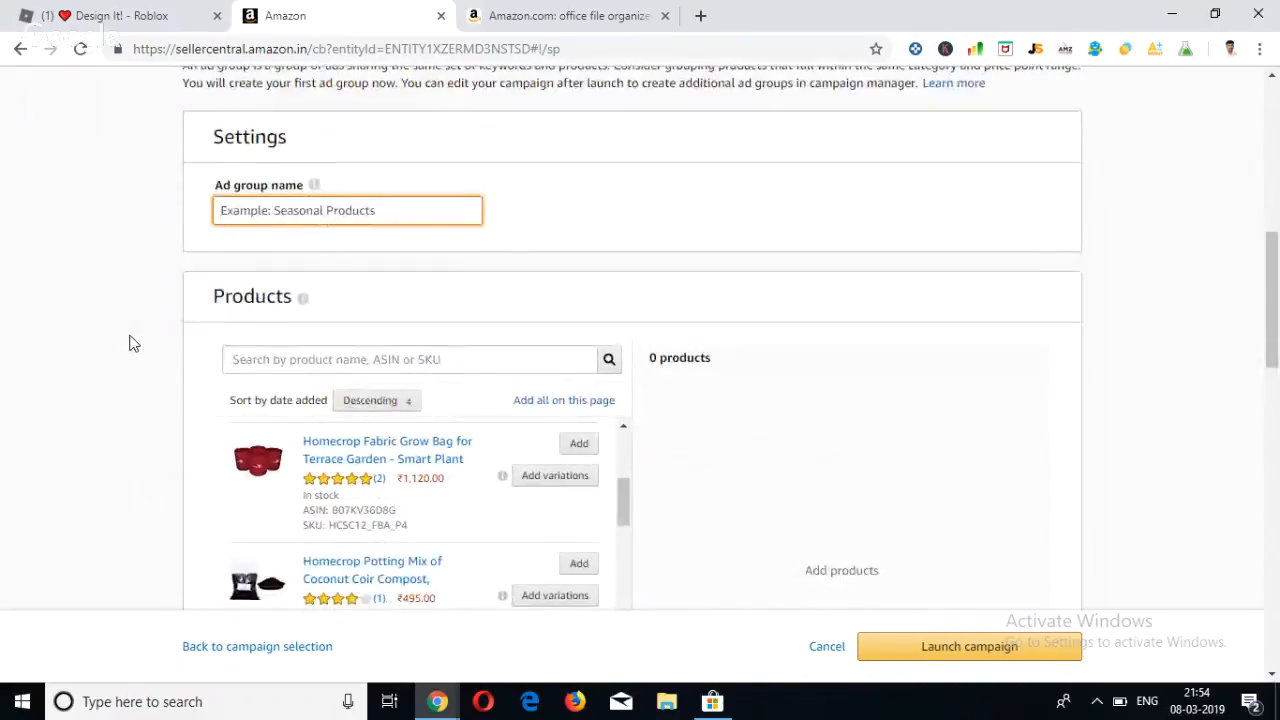
{"action": "scroll", "coordinate": [129, 343], "scroll_direction": "up", "scroll_amount": 3}
{"action": "scroll", "coordinate": [129, 343], "scroll_direction": "up", "scroll_amount": 1}
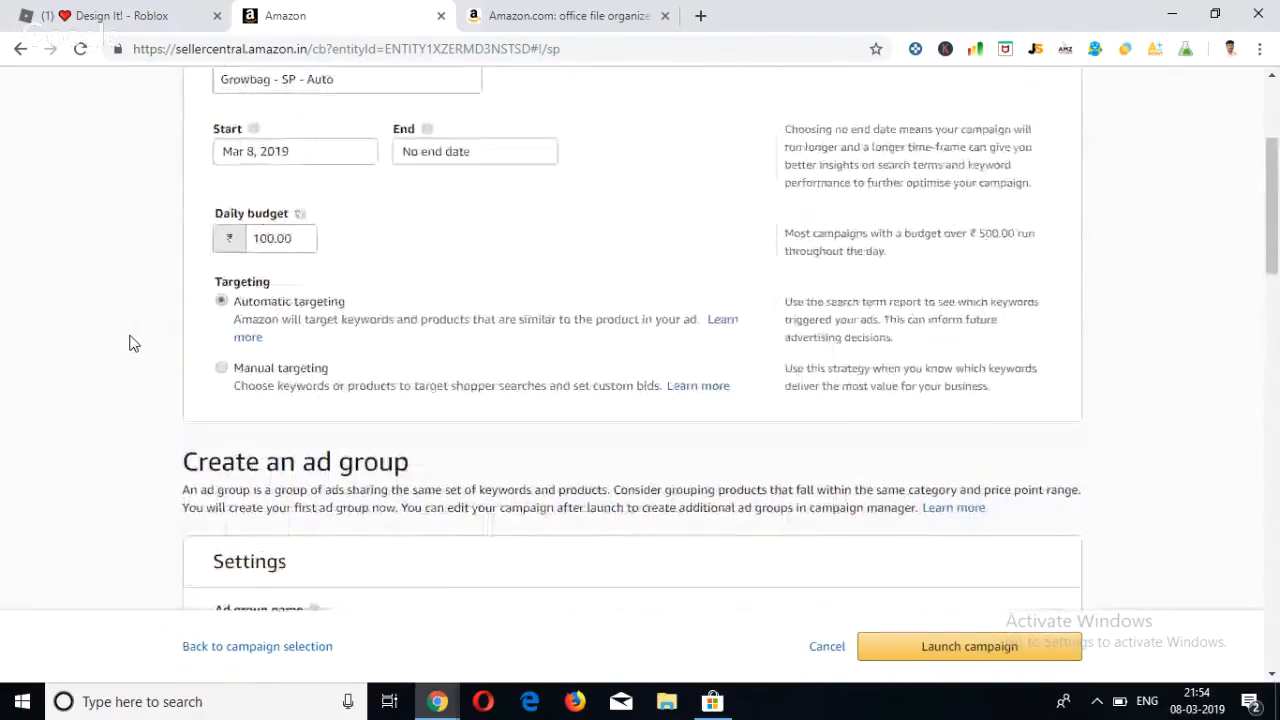
{"action": "scroll", "coordinate": [129, 343], "scroll_direction": "up", "scroll_amount": 1}
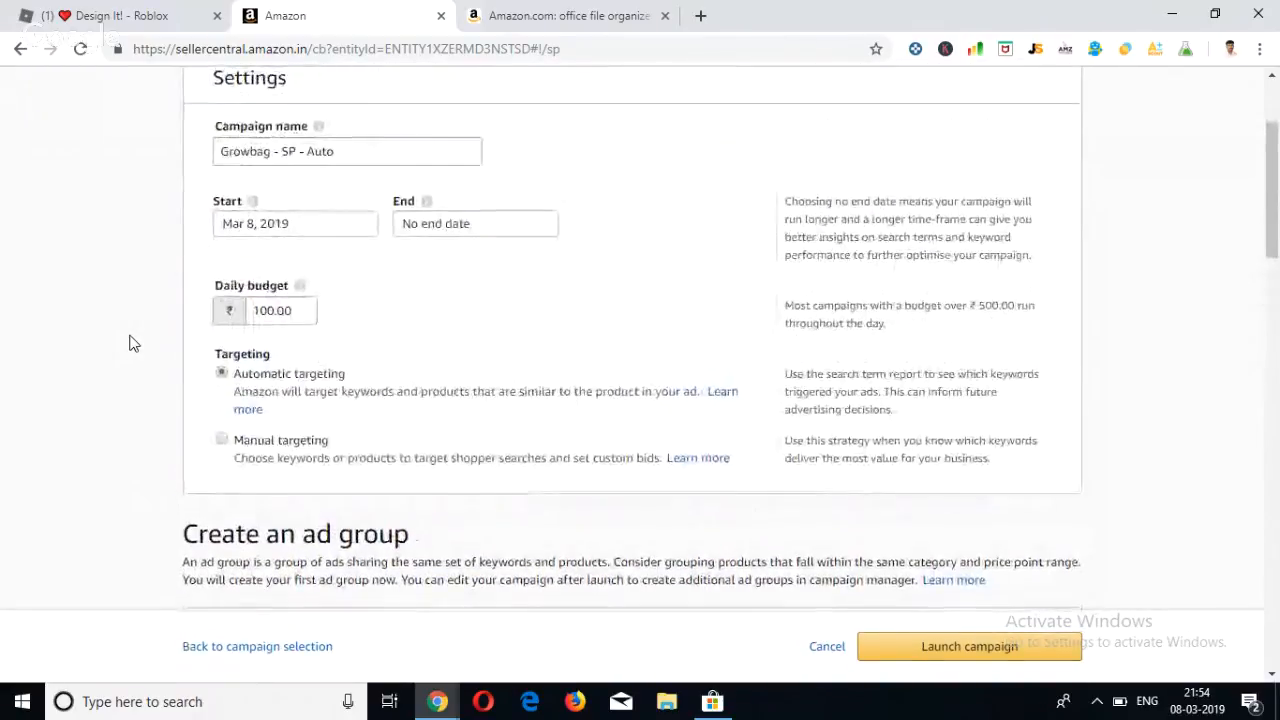
Switch to the Amazon.com results for office file organizer and examine the sponsored product listings.
{"action": "left_click", "coordinate": [334, 163]}
{"action": "left_click_drag", "start_coordinate": [334, 165], "coordinate": [210, 163]}
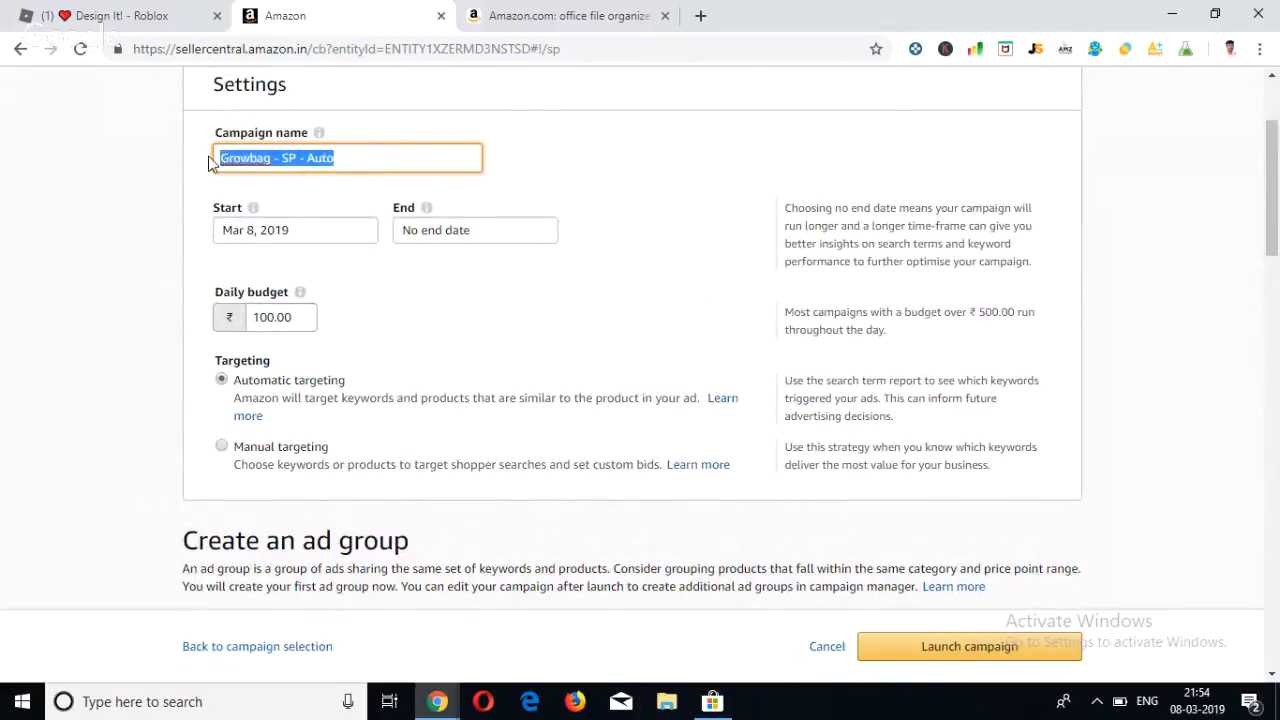
{"action": "left_click", "coordinate": [546, 12]}
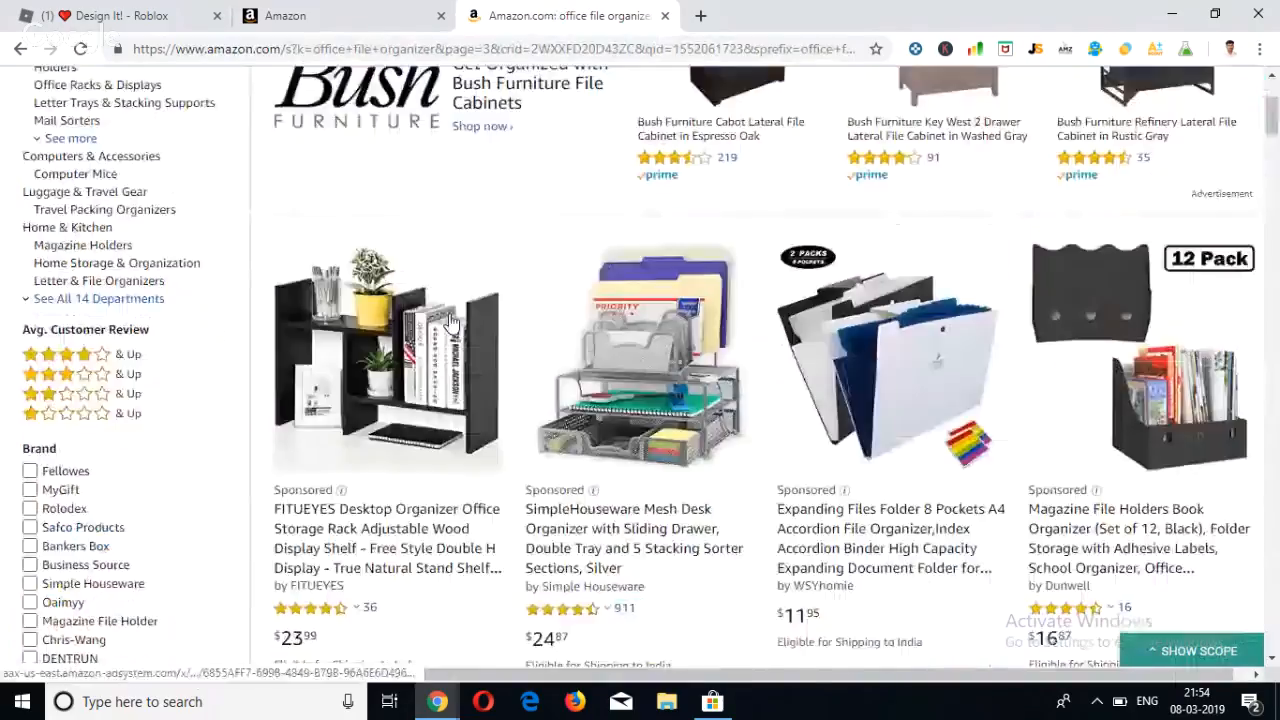
{"action": "scroll", "coordinate": [390, 272], "scroll_direction": "down", "scroll_amount": 4}
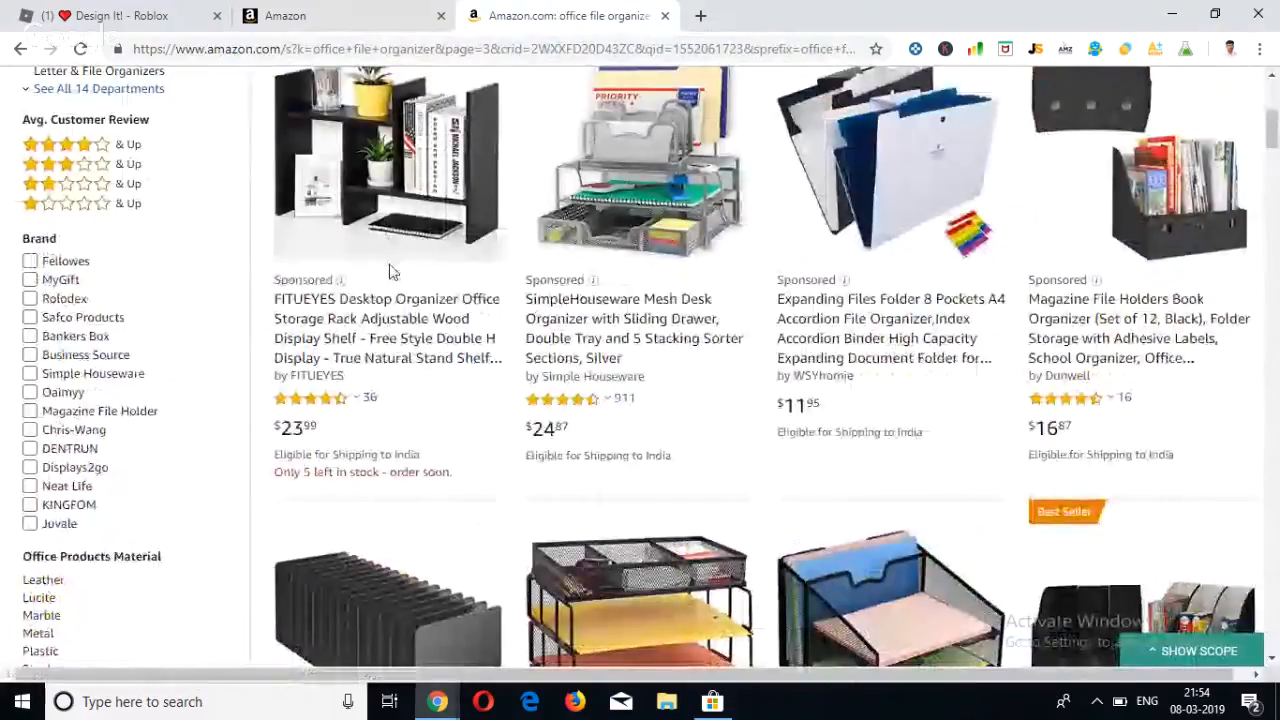
{"action": "scroll", "coordinate": [385, 300], "scroll_direction": "up", "scroll_amount": 1}
{"action": "scroll", "coordinate": [380, 338], "scroll_direction": "up", "scroll_amount": 2}
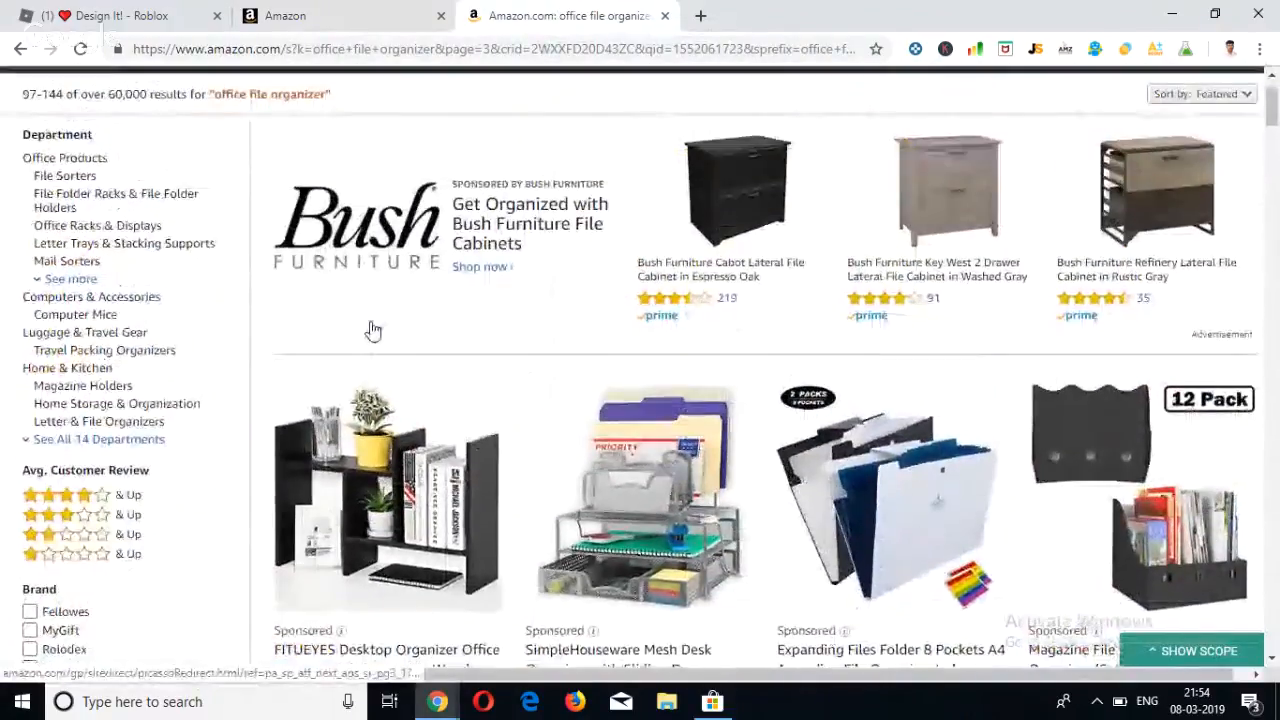
{"action": "scroll", "coordinate": [318, 188], "scroll_direction": "down", "scroll_amount": 1}
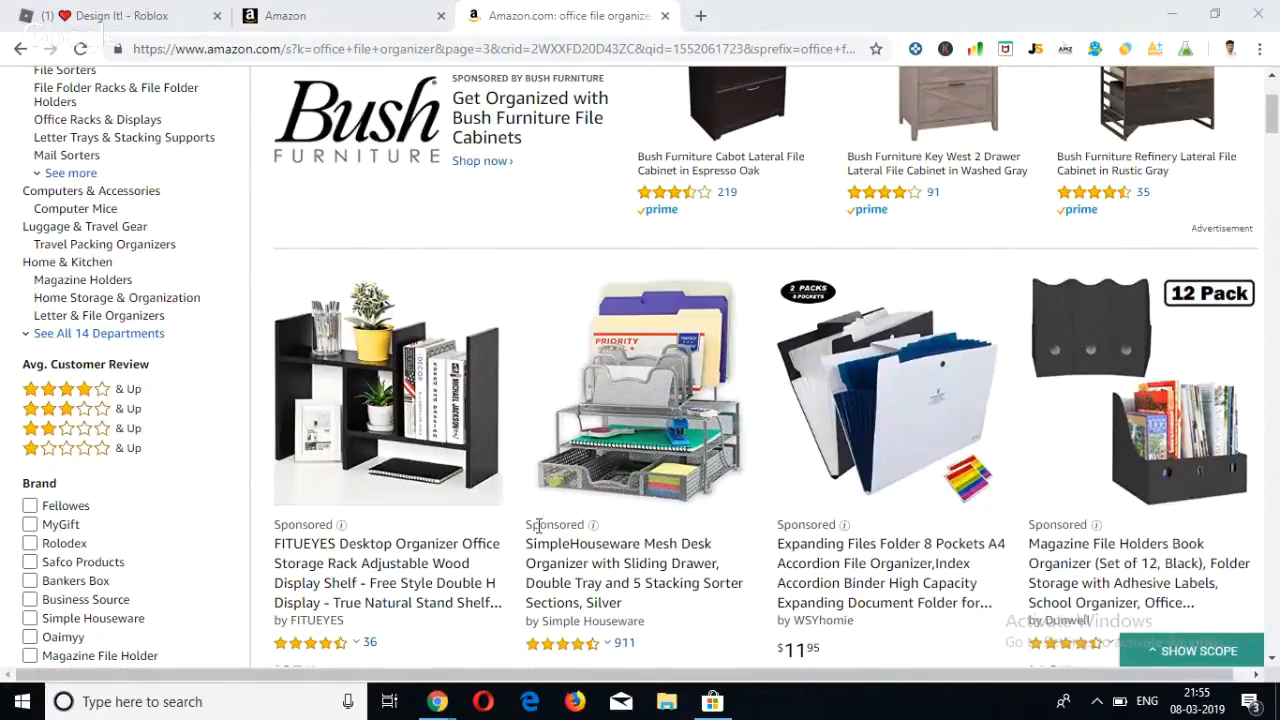
{"action": "scroll", "coordinate": [535, 525], "scroll_direction": "down", "scroll_amount": 1}
{"action": "scroll", "coordinate": [533, 527], "scroll_direction": "down", "scroll_amount": 2}
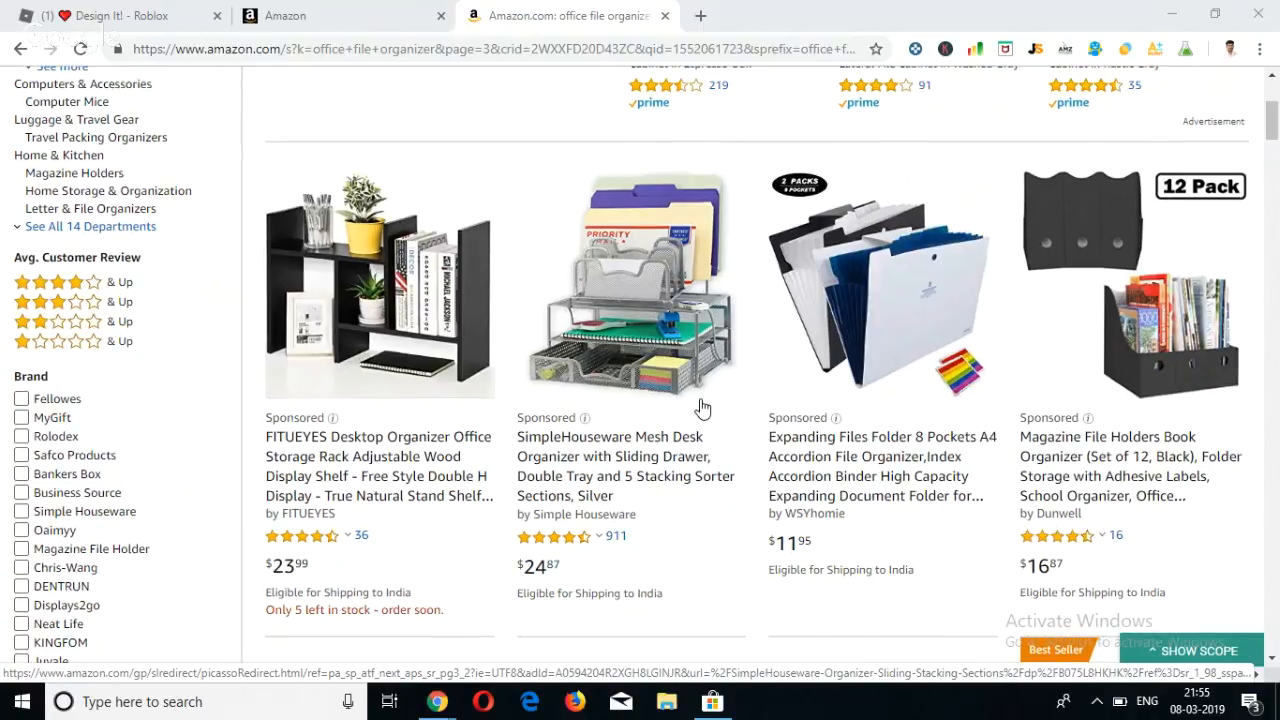
{"action": "scroll", "coordinate": [703, 408], "scroll_direction": "down", "scroll_amount": 1}
Return to the Seller Central campaign setup and review the campaign name, daily budget and targeting settings.
{"action": "left_click", "coordinate": [371, 12]}
{"action": "scroll", "coordinate": [471, 251], "scroll_direction": "down", "scroll_amount": 1}
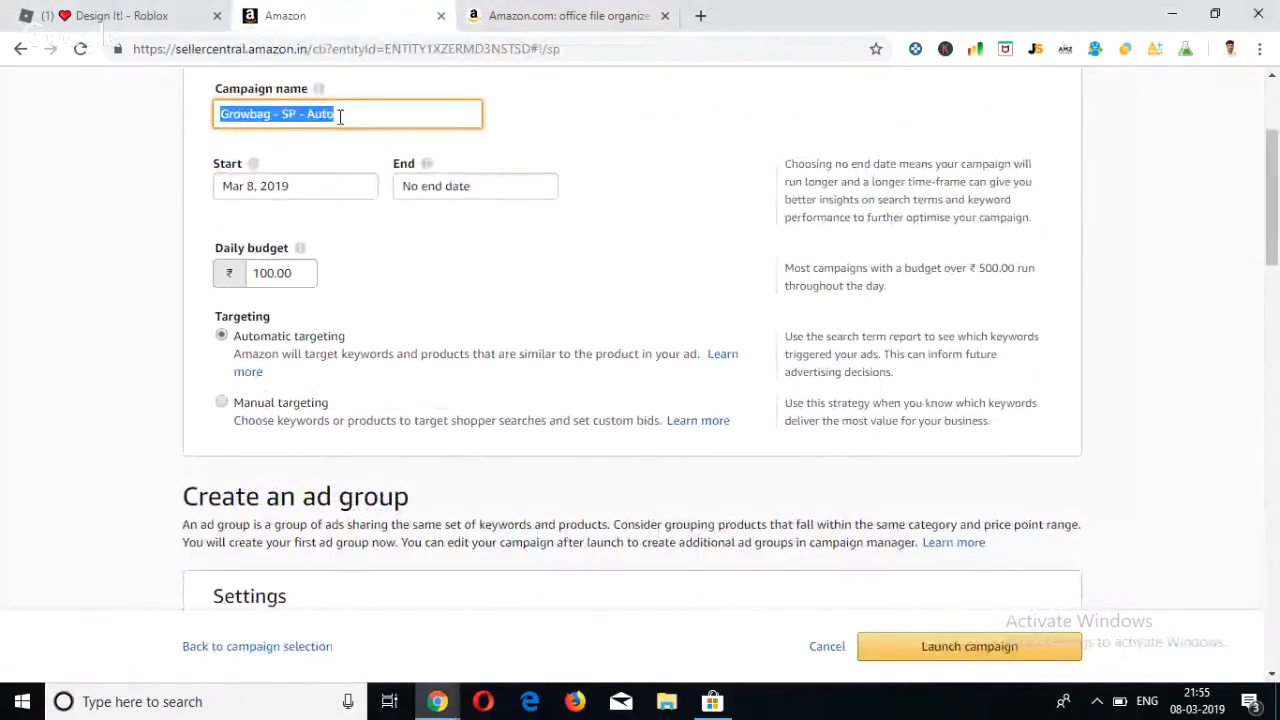
{"action": "left_click", "coordinate": [370, 126]}
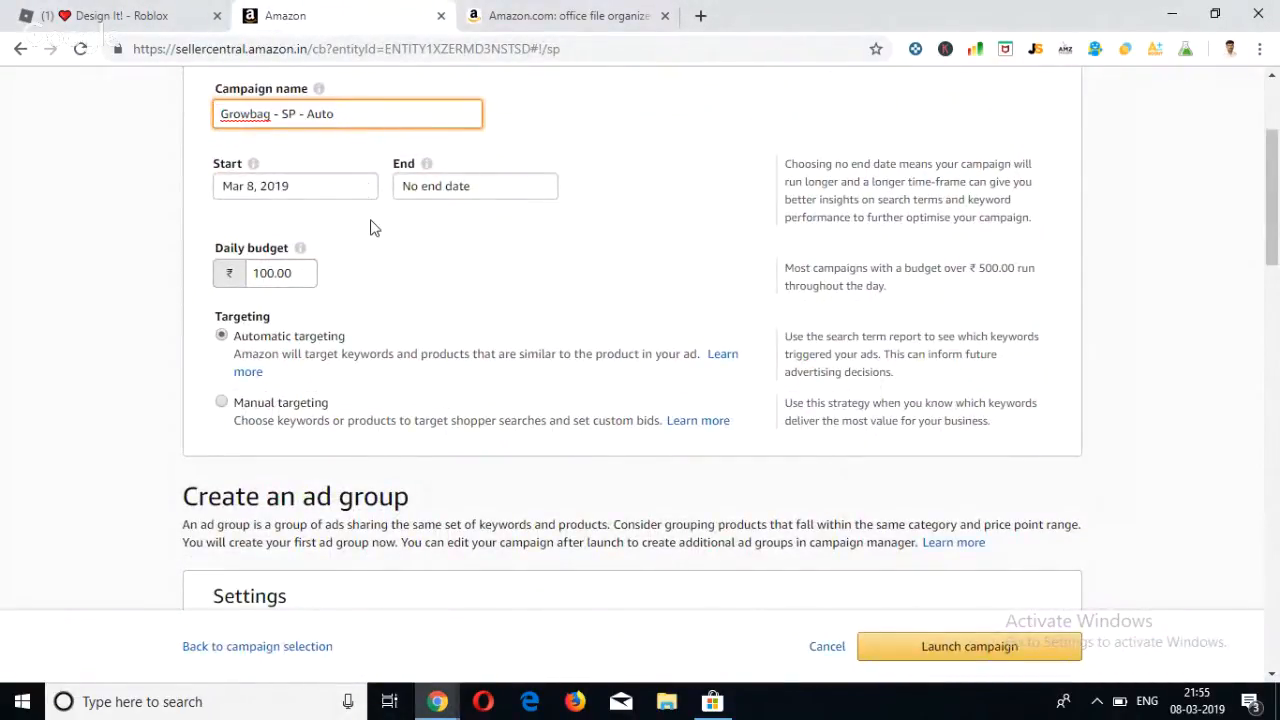
{"action": "scroll", "coordinate": [369, 226], "scroll_direction": "down", "scroll_amount": 1}
{"action": "scroll", "coordinate": [364, 210], "scroll_direction": "up", "scroll_amount": 1}
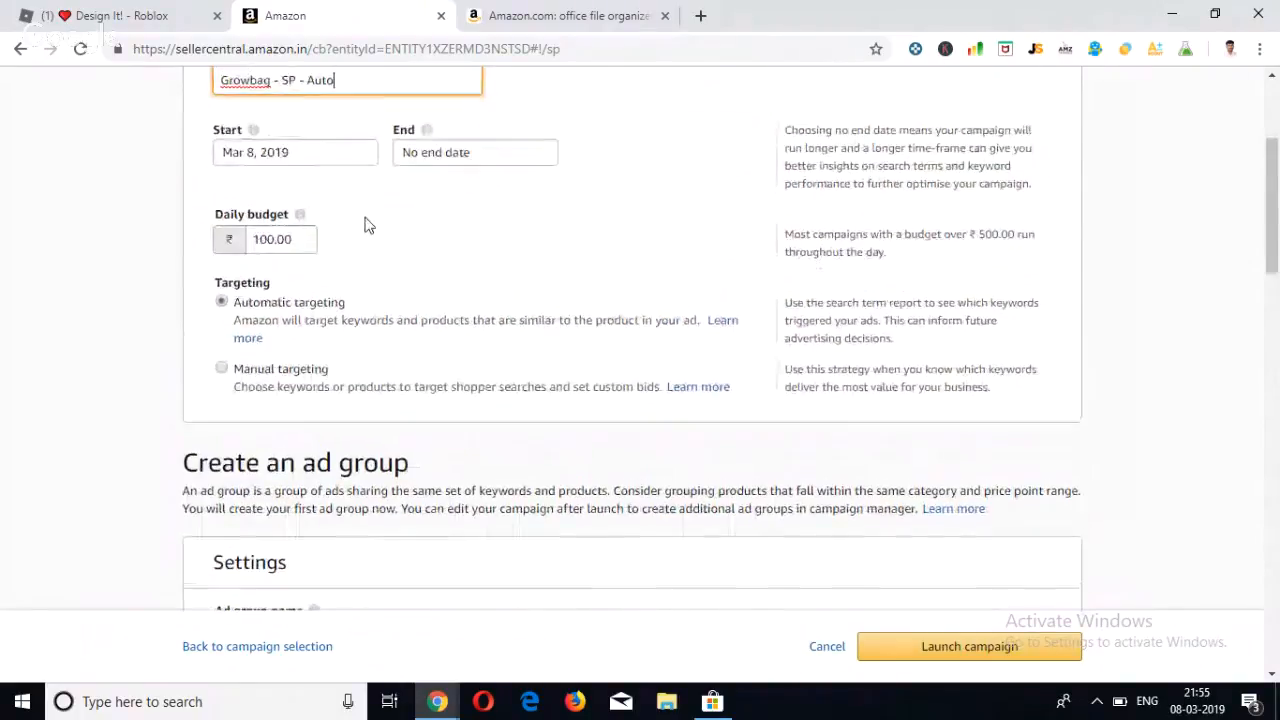
{"action": "scroll", "coordinate": [381, 164], "scroll_direction": "up", "scroll_amount": 1}
{"action": "left_click_drag", "start_coordinate": [354, 100], "coordinate": [207, 108]}
{"action": "scroll", "coordinate": [366, 323], "scroll_direction": "down", "scroll_amount": 1}
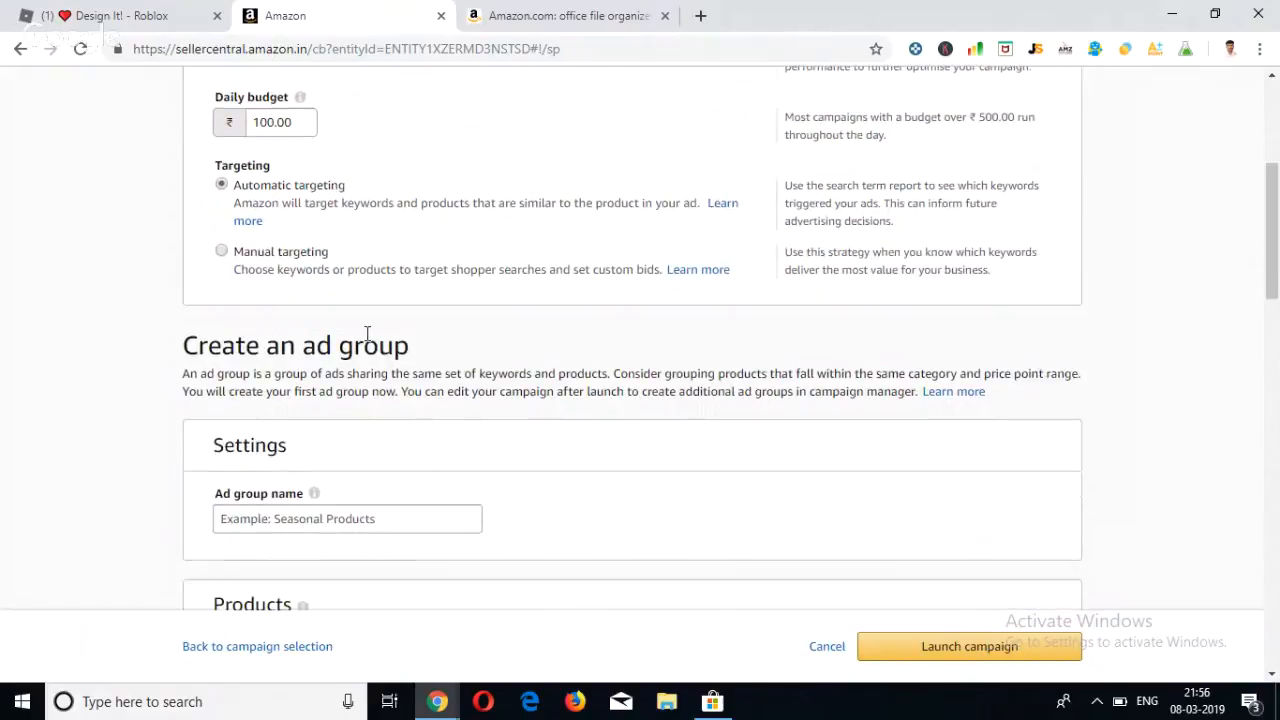
Enter "Growbag -" as the beginning of the ad group name.
{"action": "mouse_move", "coordinate": [313, 494]}
{"action": "left_click", "coordinate": [280, 518]}
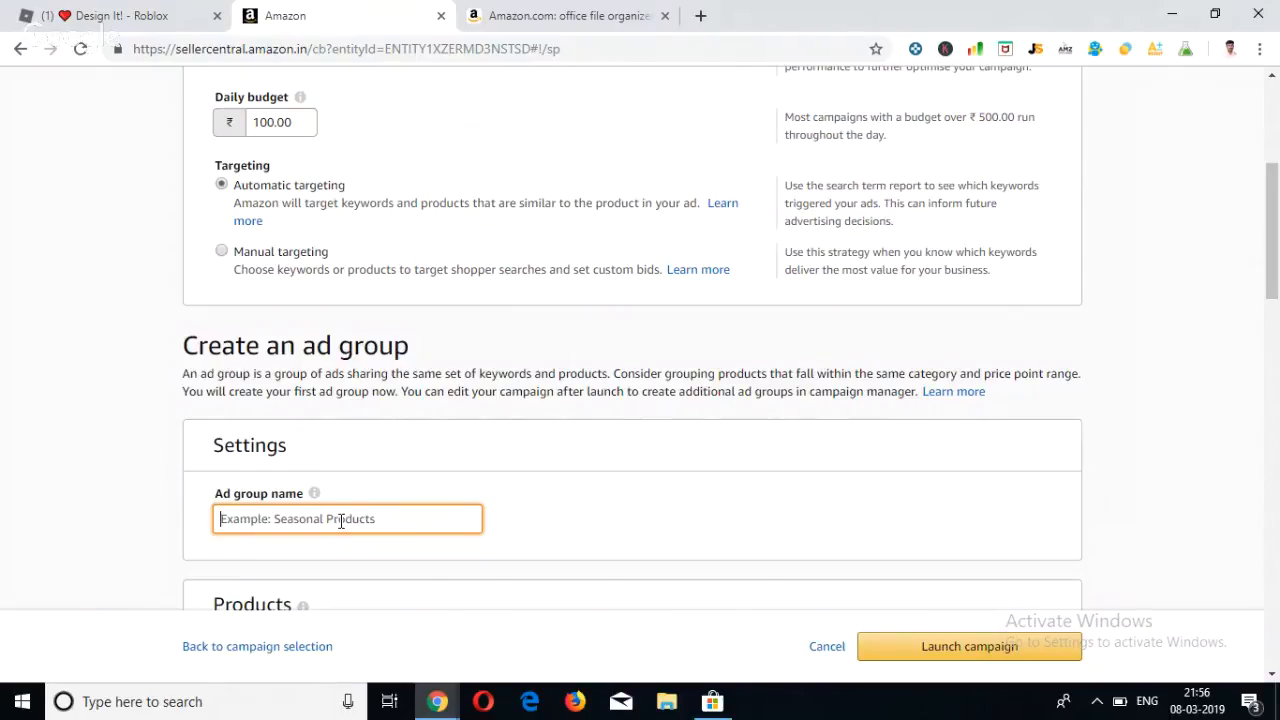
{"action": "type", "text": "Growbag "}
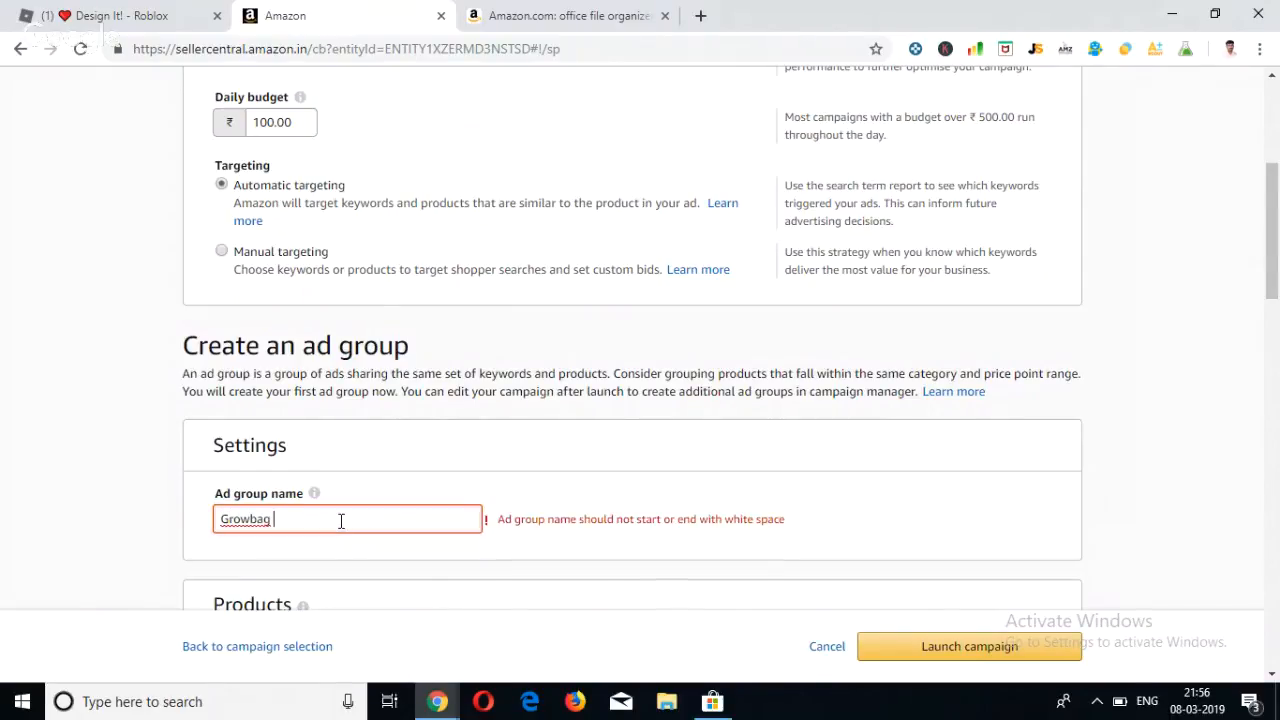
{"action": "type", "text": "- Ad"}
{"action": "key", "text": "BackSpace"}
{"action": "key", "text": "BackSpace"}
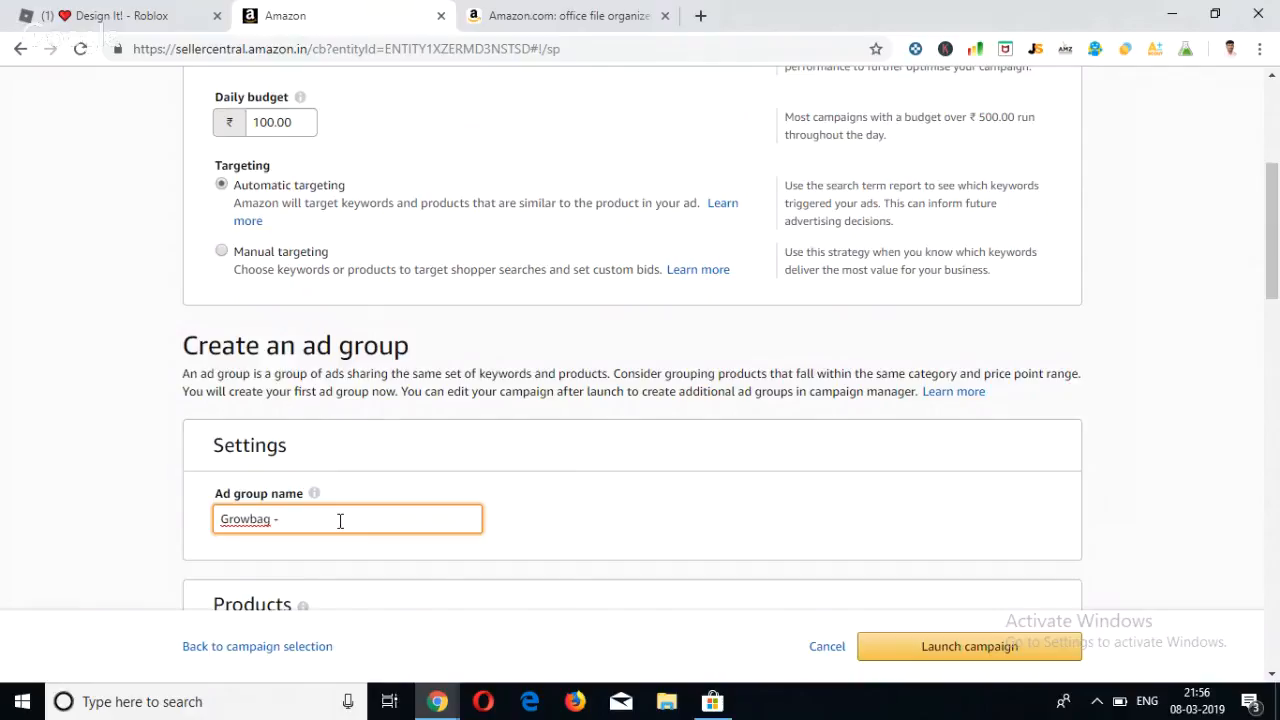
Complete the ad group name as "Growbag - Set of 5 - Ad".
{"action": "scroll", "coordinate": [340, 521], "scroll_direction": "down", "scroll_amount": 2}
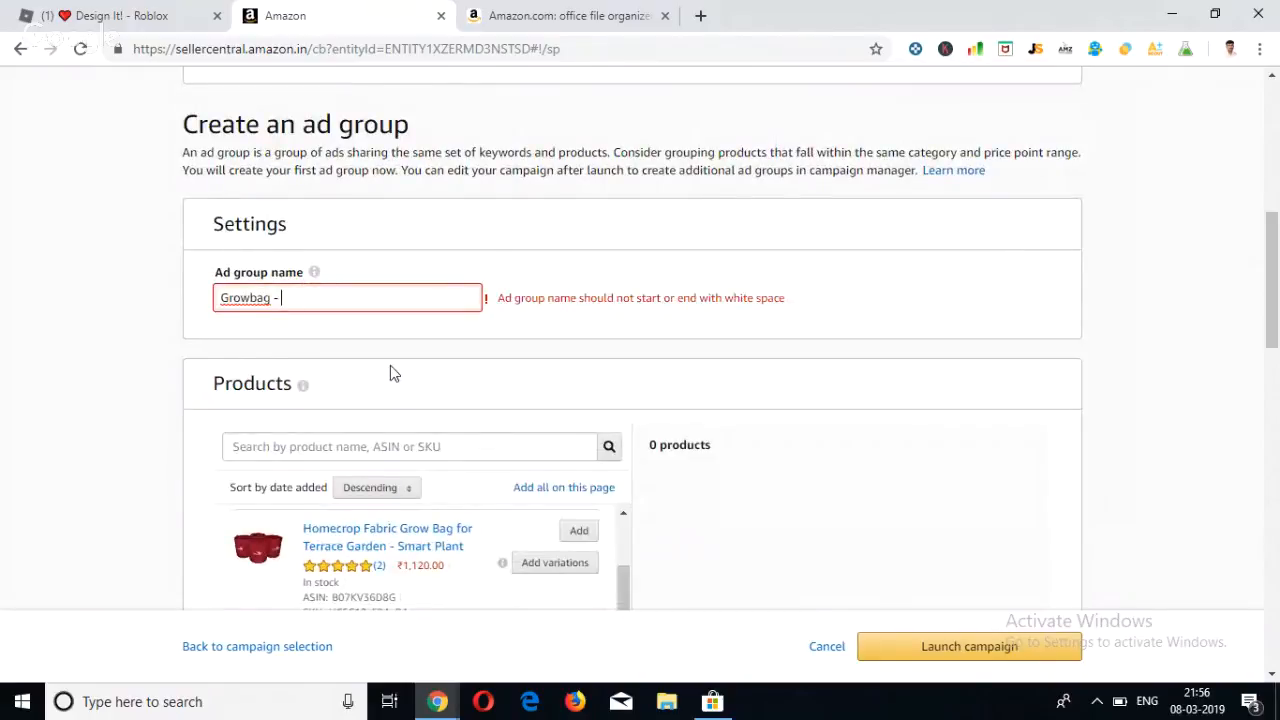
{"action": "scroll", "coordinate": [391, 371], "scroll_direction": "down", "scroll_amount": 2}
{"action": "scroll", "coordinate": [391, 371], "scroll_direction": "up", "scroll_amount": 2}
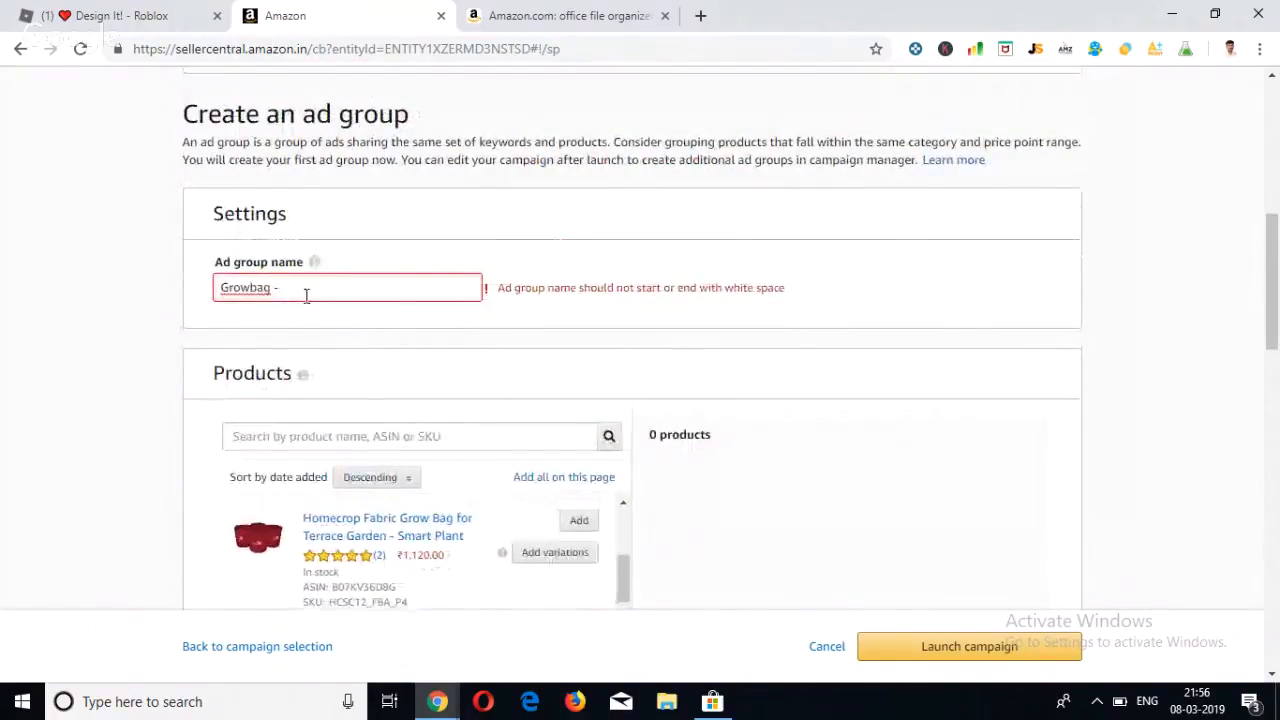
{"action": "scroll", "coordinate": [310, 298], "scroll_direction": "up", "scroll_amount": 3}
{"action": "scroll", "coordinate": [310, 298], "scroll_direction": "down", "scroll_amount": 2}
{"action": "scroll", "coordinate": [308, 305], "scroll_direction": "down", "scroll_amount": 1}
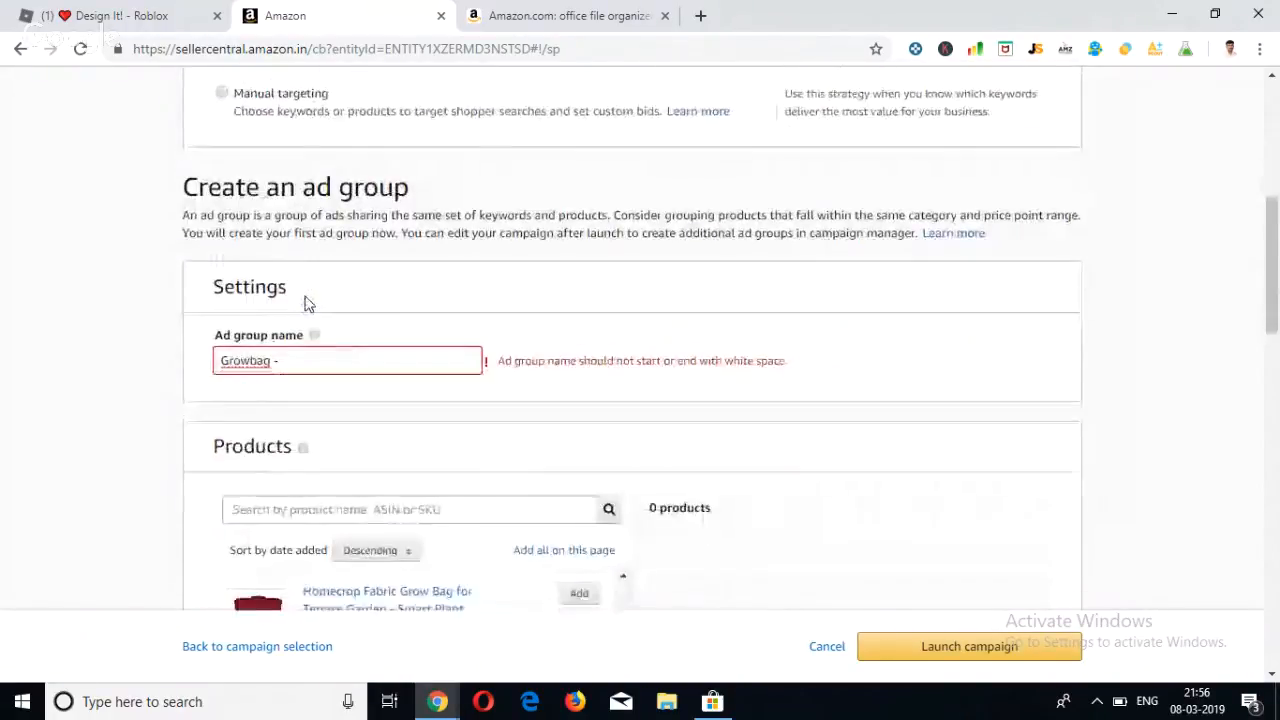
{"action": "scroll", "coordinate": [308, 305], "scroll_direction": "up", "scroll_amount": 5}
{"action": "scroll", "coordinate": [308, 305], "scroll_direction": "down", "scroll_amount": 1}
{"action": "scroll", "coordinate": [308, 305], "scroll_direction": "down", "scroll_amount": 5}
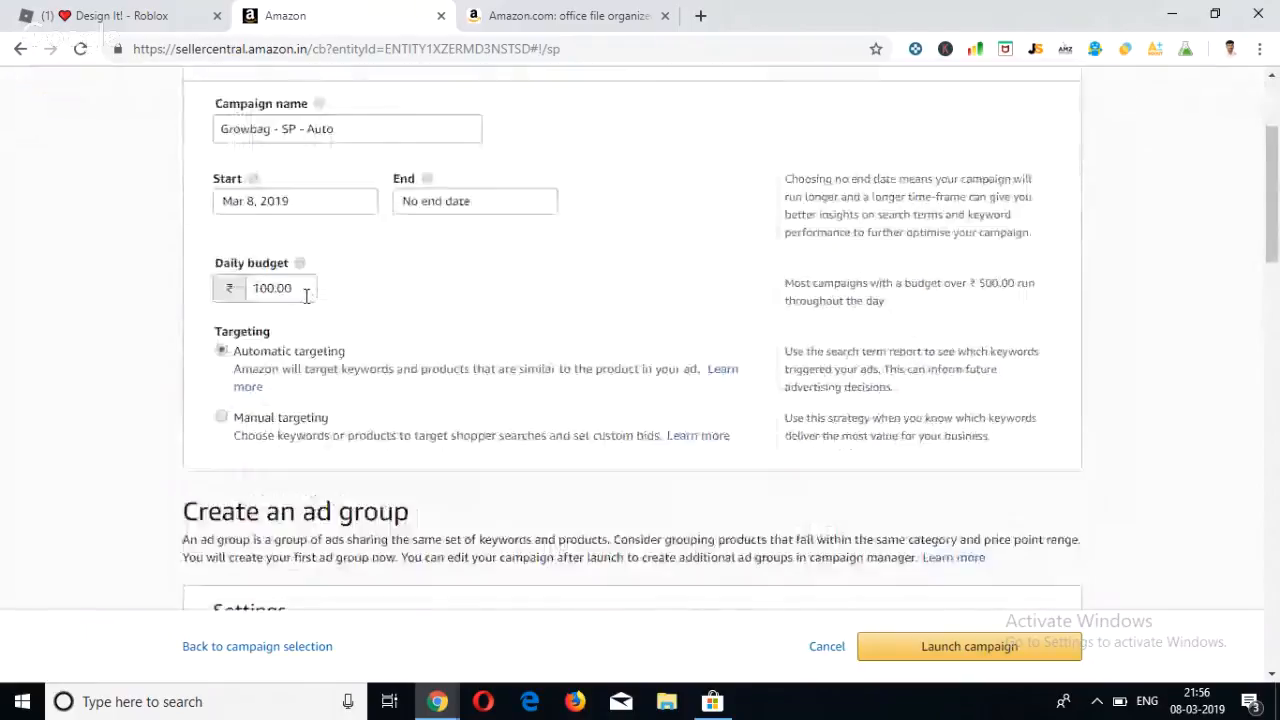
{"action": "scroll", "coordinate": [299, 396], "scroll_direction": "down", "scroll_amount": 1}
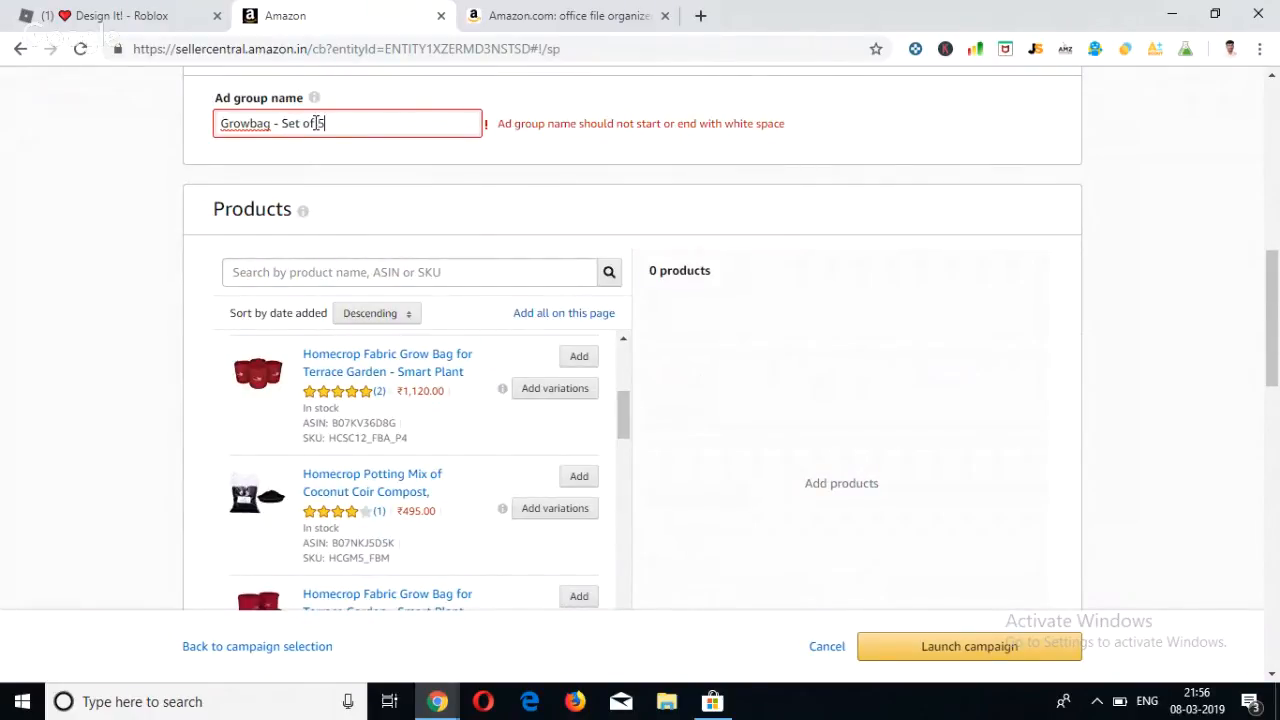
{"action": "left_click", "coordinate": [412, 133]}
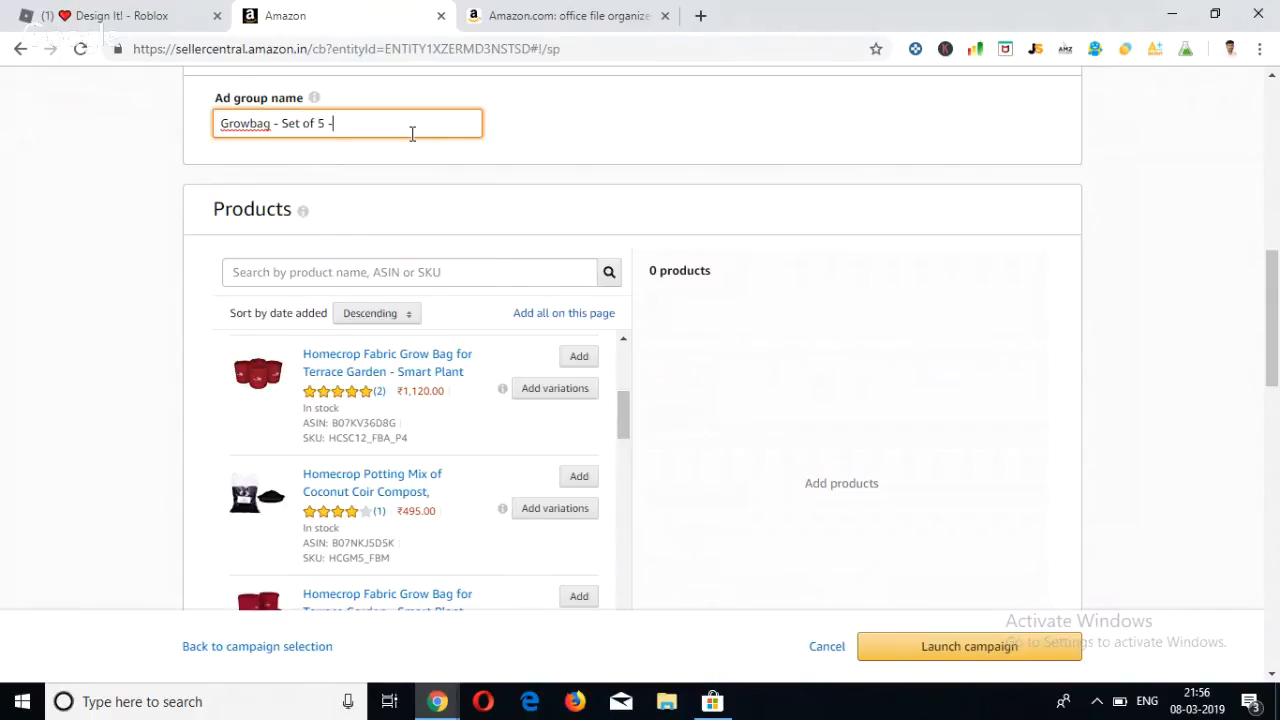
{"action": "type", "text": "Ad"}
Add the Homecrop Fabric Grow Bag (10 * 10 inch) - Set of 5, SKU HCSG10_FBM, to the ad group's products.
{"action": "scroll", "coordinate": [427, 197], "scroll_direction": "up", "scroll_amount": 1}
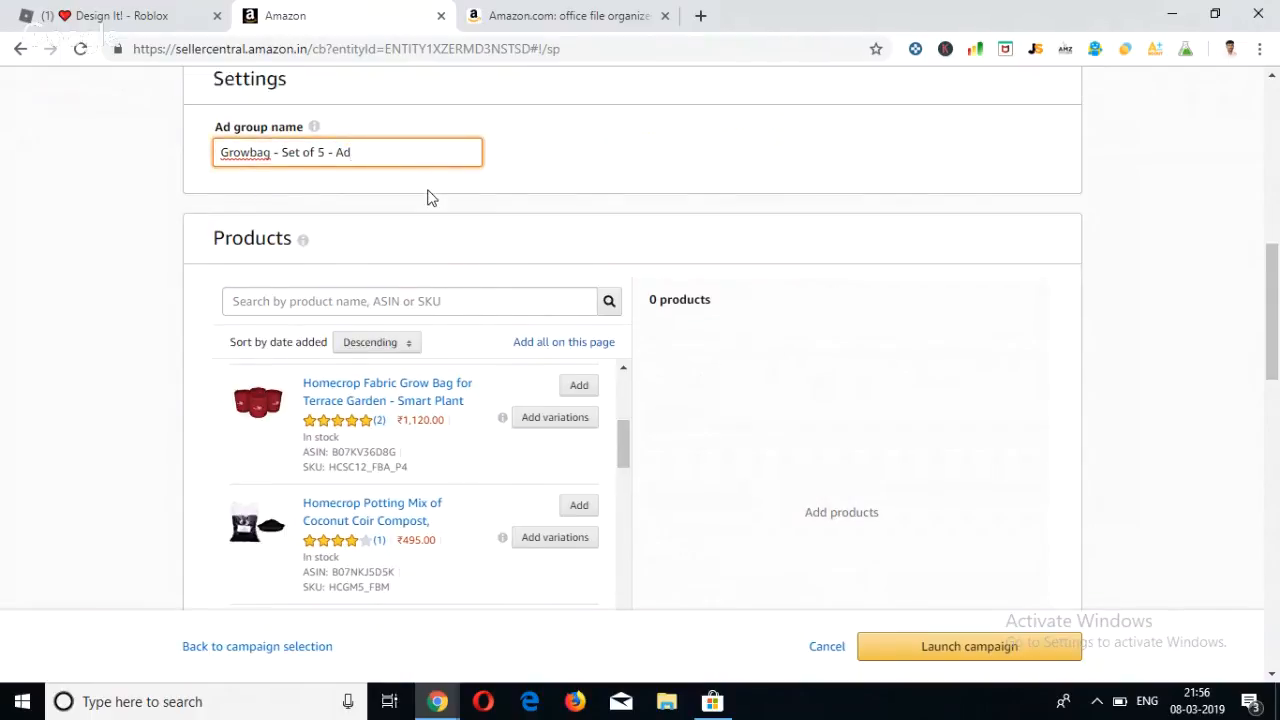
{"action": "scroll", "coordinate": [428, 197], "scroll_direction": "down", "scroll_amount": 3}
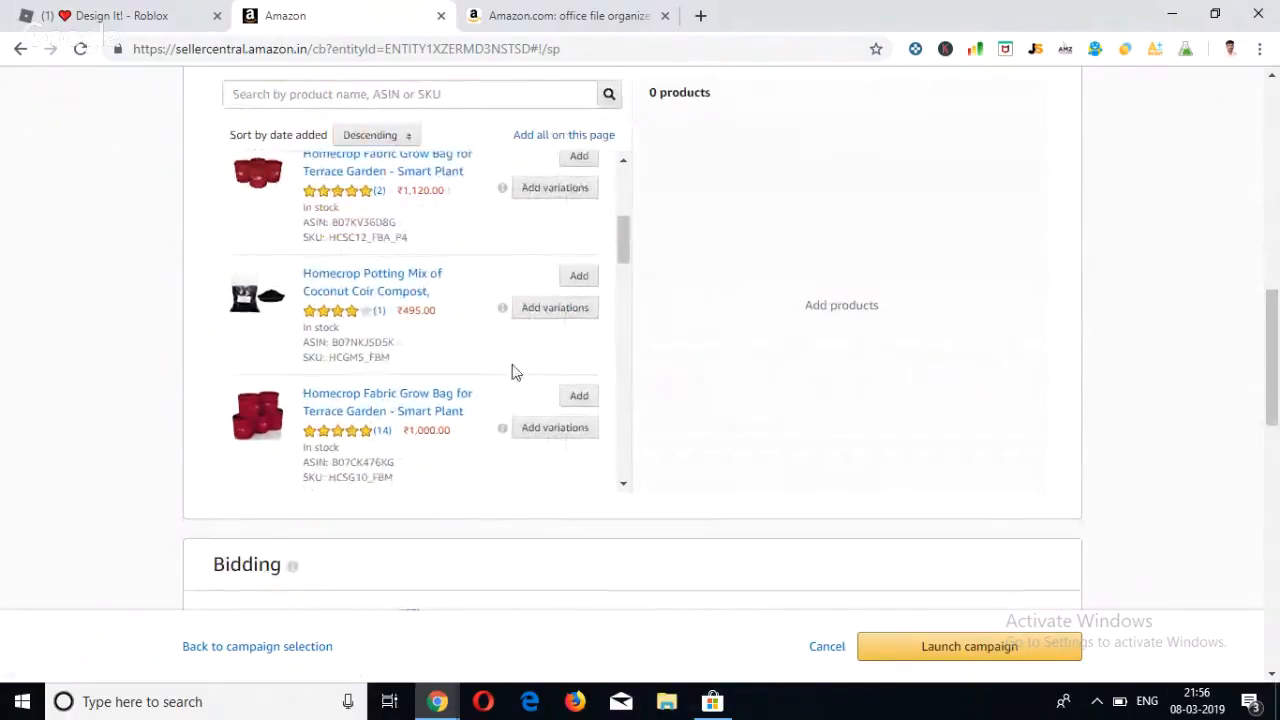
{"action": "left_click", "coordinate": [581, 398]}
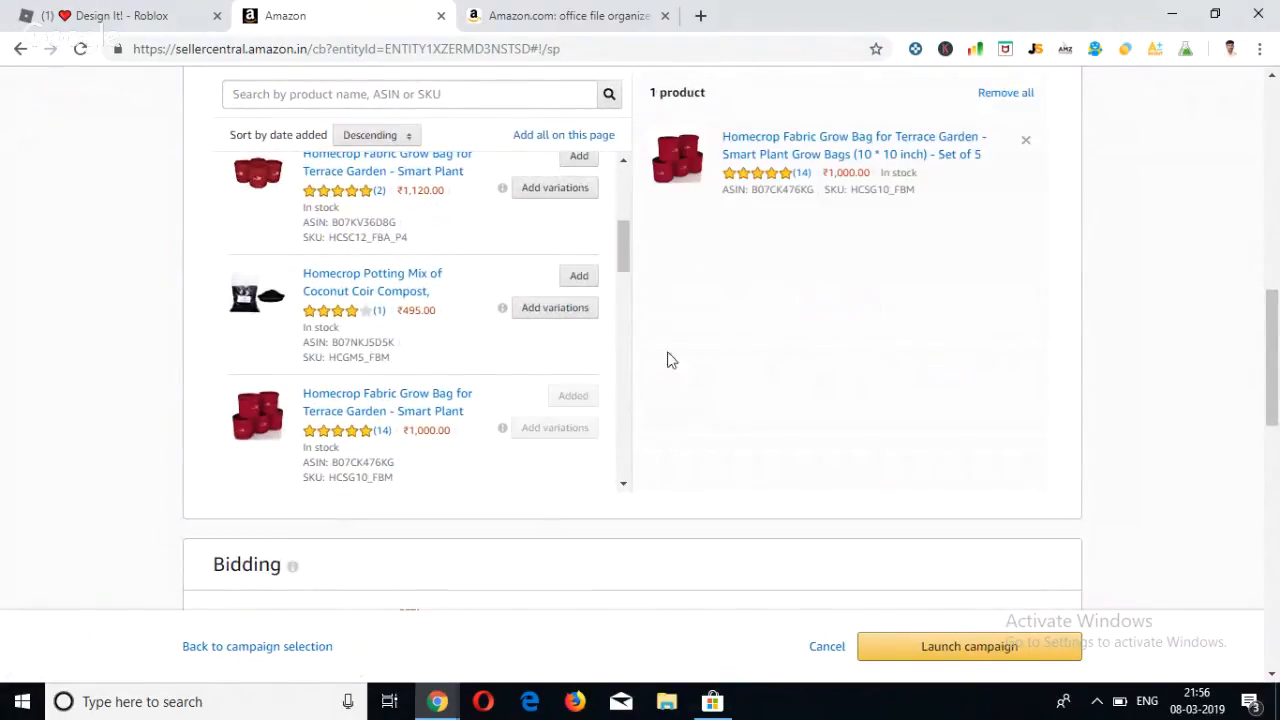
Remove the "Set of 5 -" part from the ad group name, leaving "Growbag - Ad".
{"action": "scroll", "coordinate": [694, 306], "scroll_direction": "up", "scroll_amount": 1}
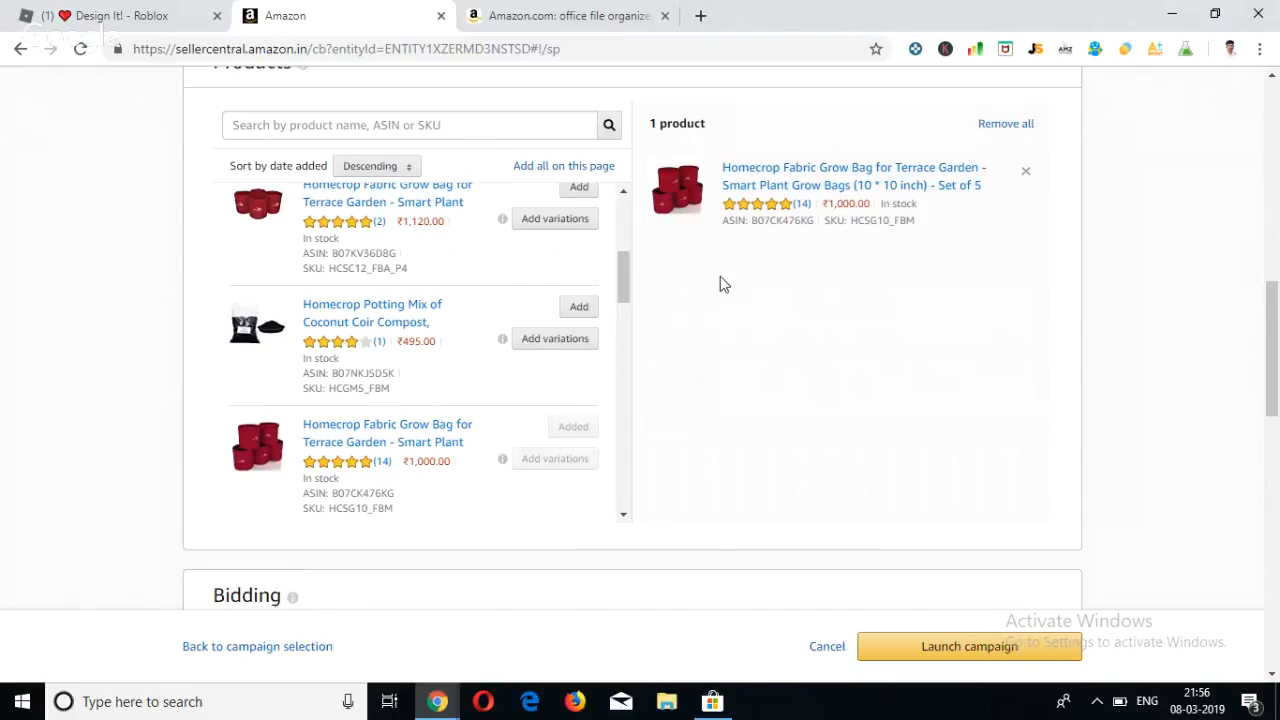
{"action": "scroll", "coordinate": [766, 286], "scroll_direction": "up", "scroll_amount": 1}
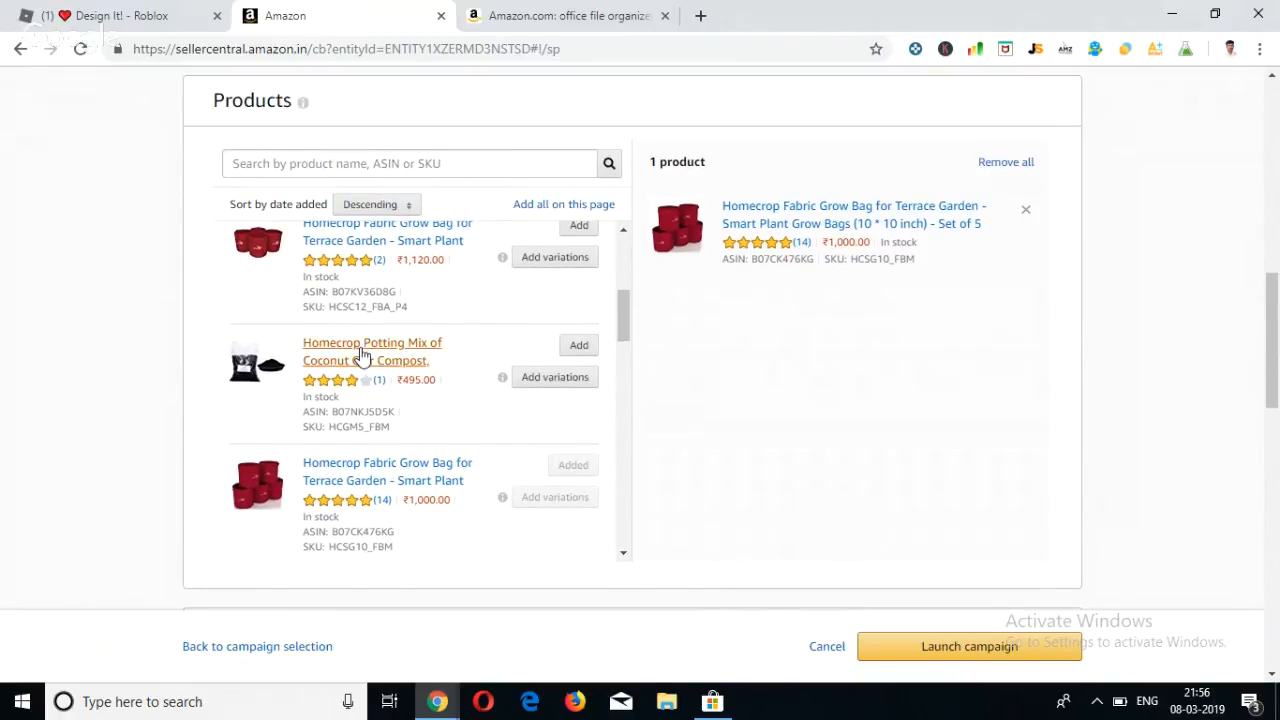
{"action": "scroll", "coordinate": [360, 365], "scroll_direction": "down", "scroll_amount": 5}
{"action": "scroll", "coordinate": [360, 357], "scroll_direction": "up", "scroll_amount": 4}
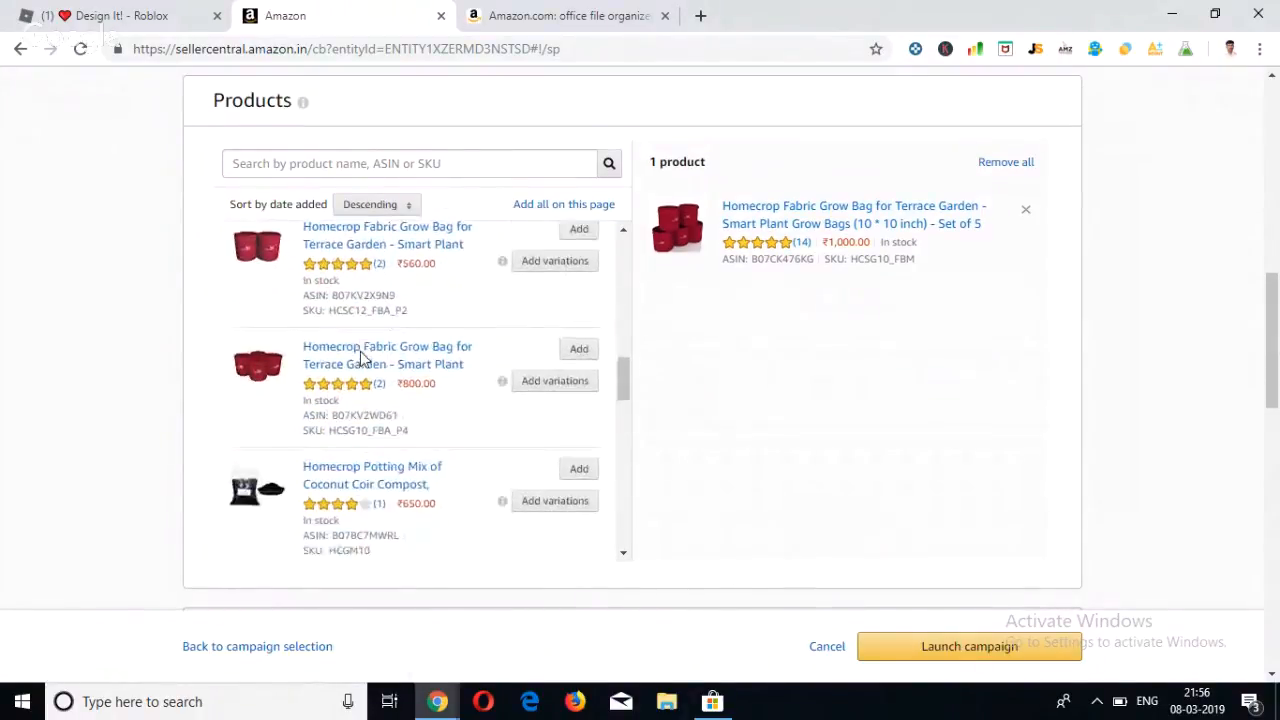
{"action": "scroll", "coordinate": [449, 163], "scroll_direction": "up", "scroll_amount": 2}
{"action": "scroll", "coordinate": [449, 163], "scroll_direction": "up", "scroll_amount": 1}
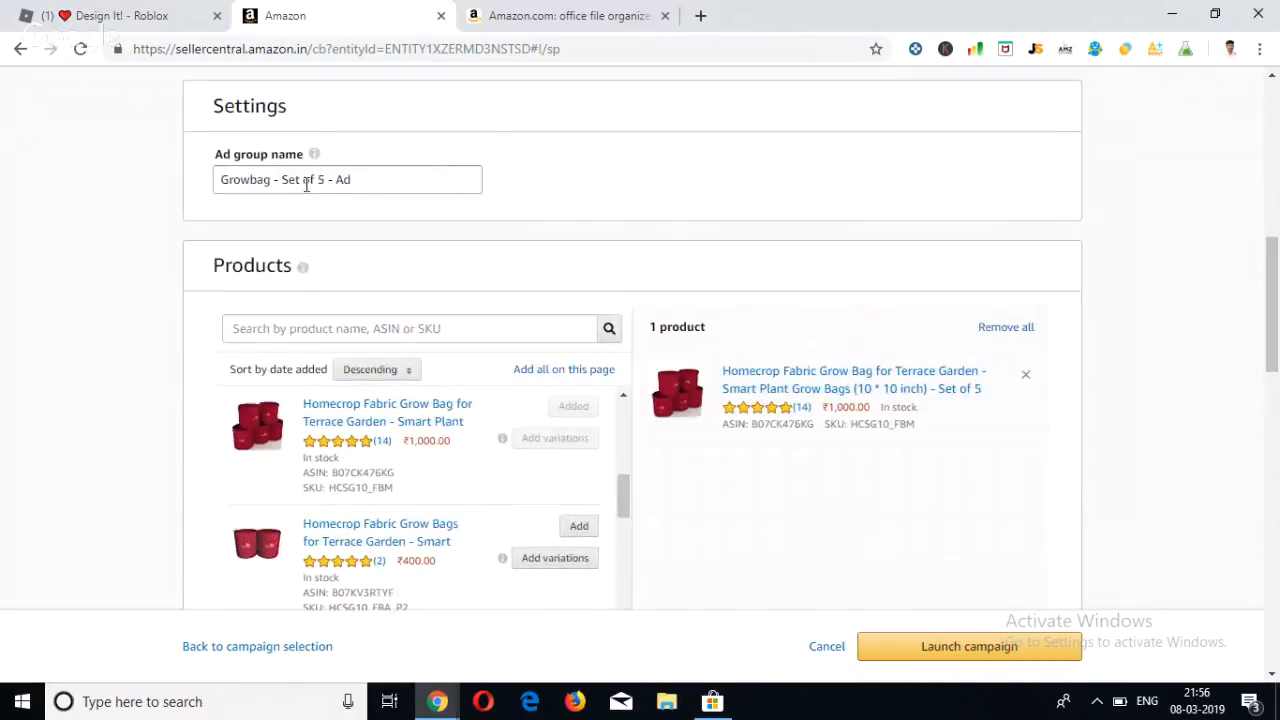
{"action": "left_click", "coordinate": [328, 183]}
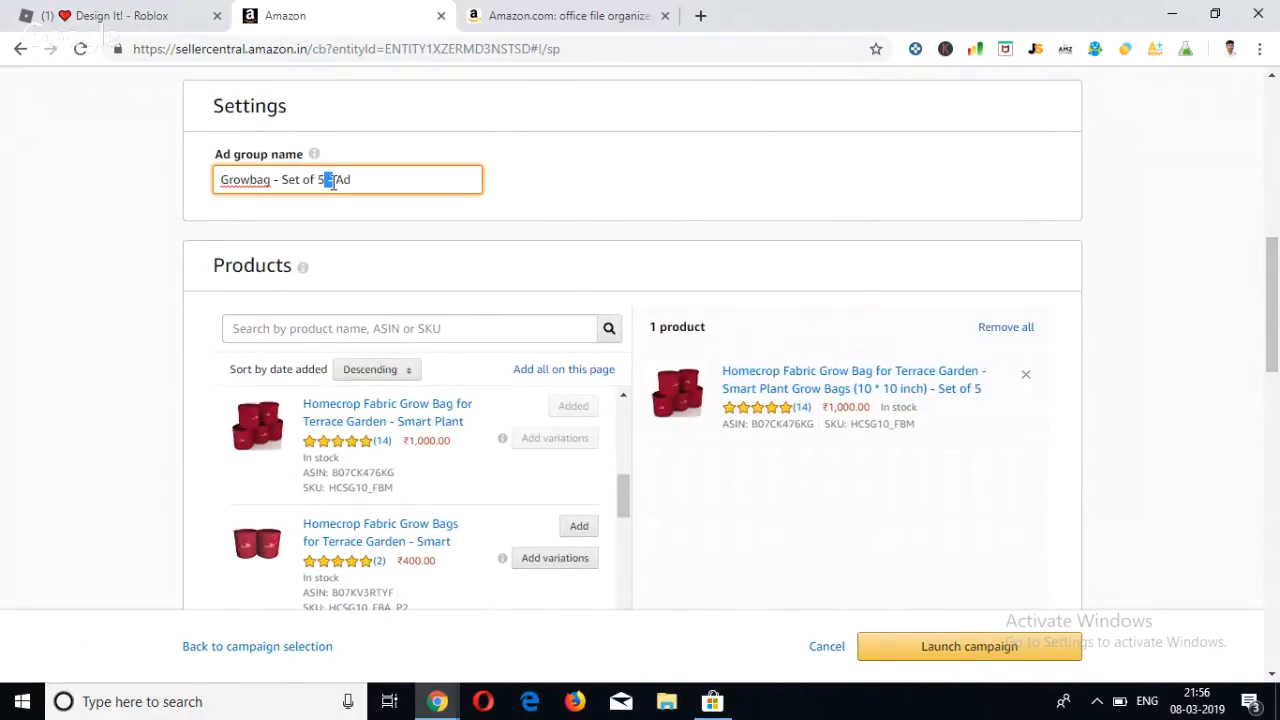
{"action": "key", "text": "BackSpace"}
{"action": "key", "text": "BackSpace"}
{"action": "key", "text": "BackSpace"}
{"action": "key", "text": "BackSpace"}
{"action": "key", "text": "BackSpace"}
{"action": "key", "text": "BackSpace"}
{"action": "key", "text": "BackSpace"}
{"action": "key", "text": "BackSpace"}
{"action": "key", "text": "BackSpace"}
{"action": "key", "text": "BackSpace"}
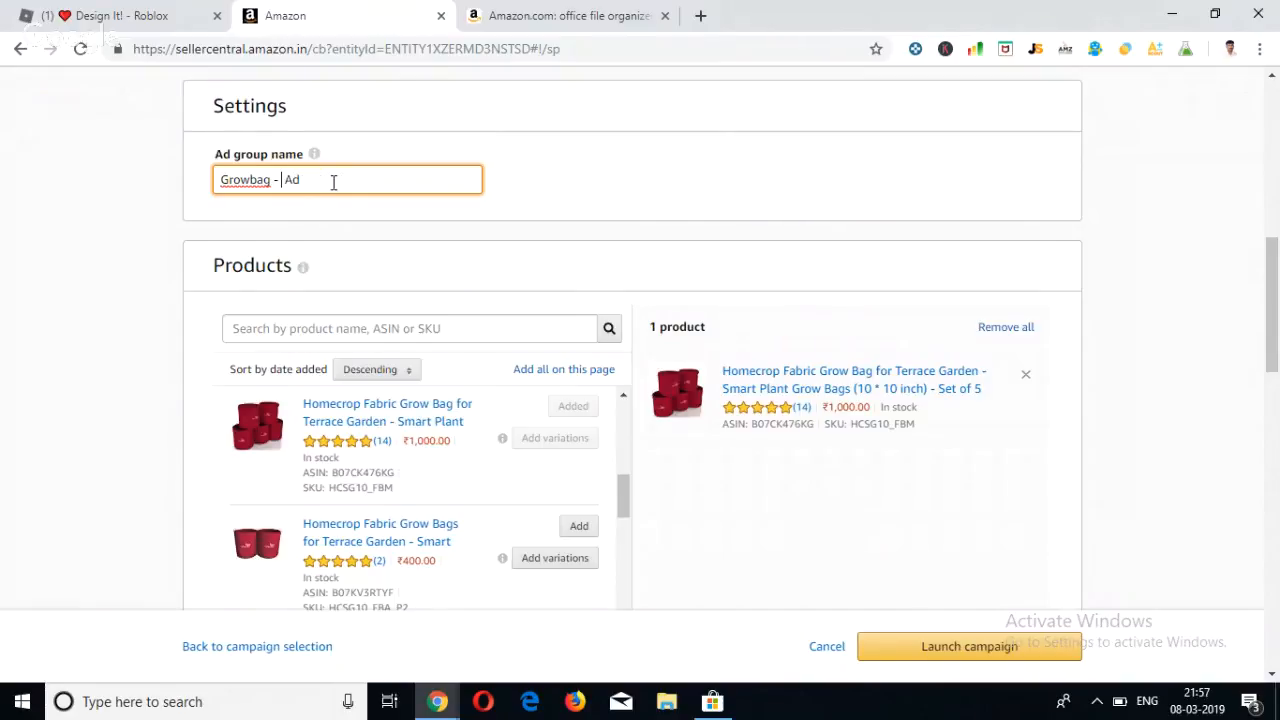
Look through the other products available for the ad group, then check the ad group name and targeting settings again.
{"action": "scroll", "coordinate": [810, 512], "scroll_direction": "down", "scroll_amount": 1}
{"action": "scroll", "coordinate": [810, 512], "scroll_direction": "down", "scroll_amount": 1}
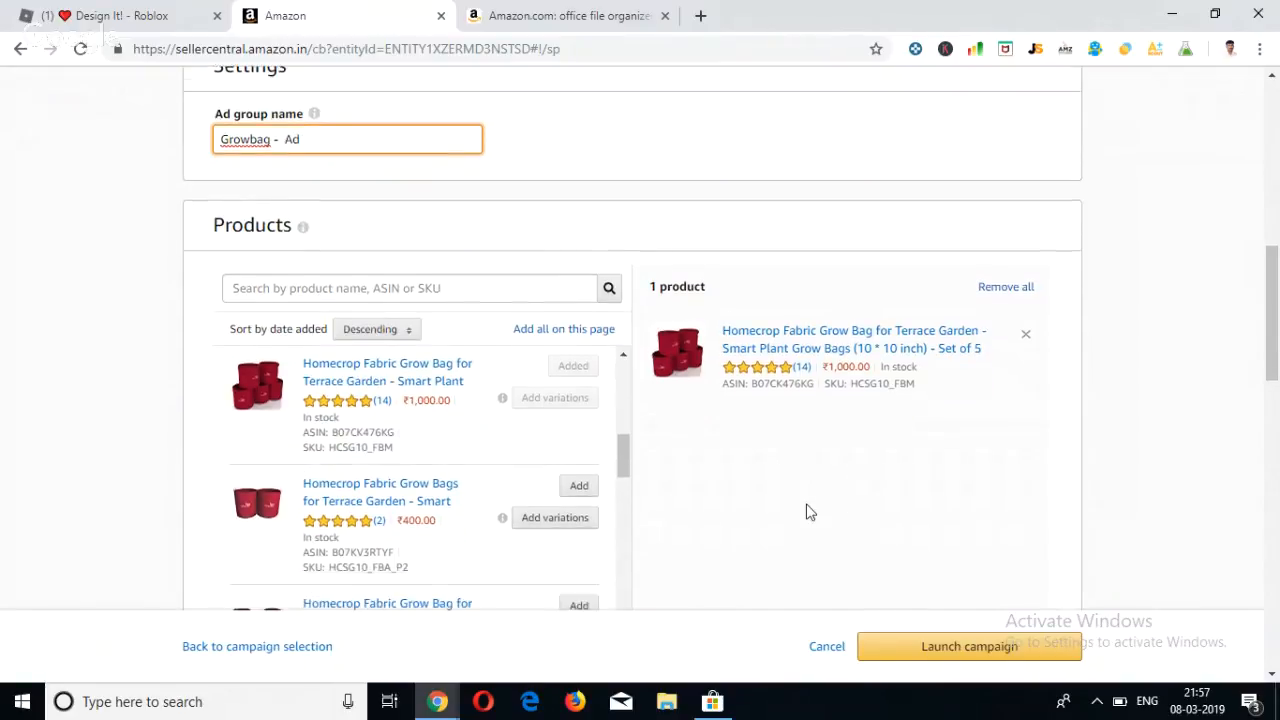
{"action": "scroll", "coordinate": [385, 445], "scroll_direction": "down", "scroll_amount": 3}
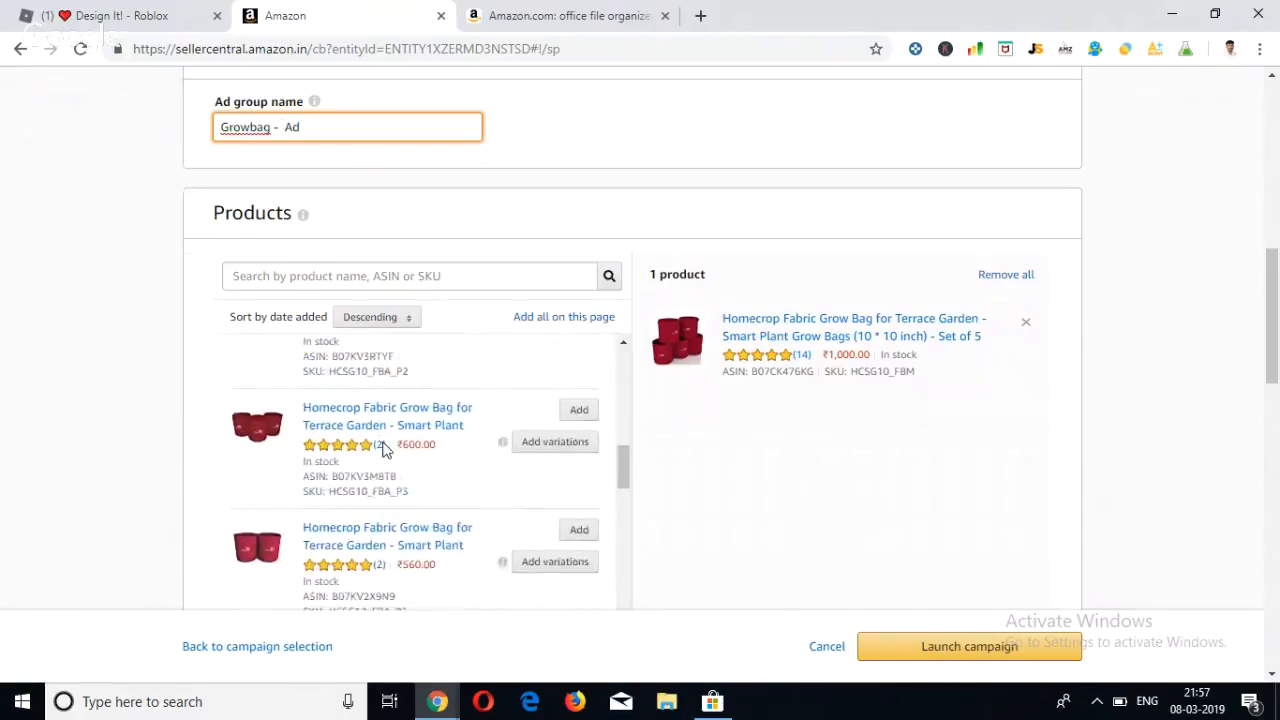
{"action": "scroll", "coordinate": [385, 450], "scroll_direction": "down", "scroll_amount": 2}
{"action": "scroll", "coordinate": [137, 481], "scroll_direction": "down", "scroll_amount": 1}
{"action": "scroll", "coordinate": [137, 481], "scroll_direction": "down", "scroll_amount": 3}
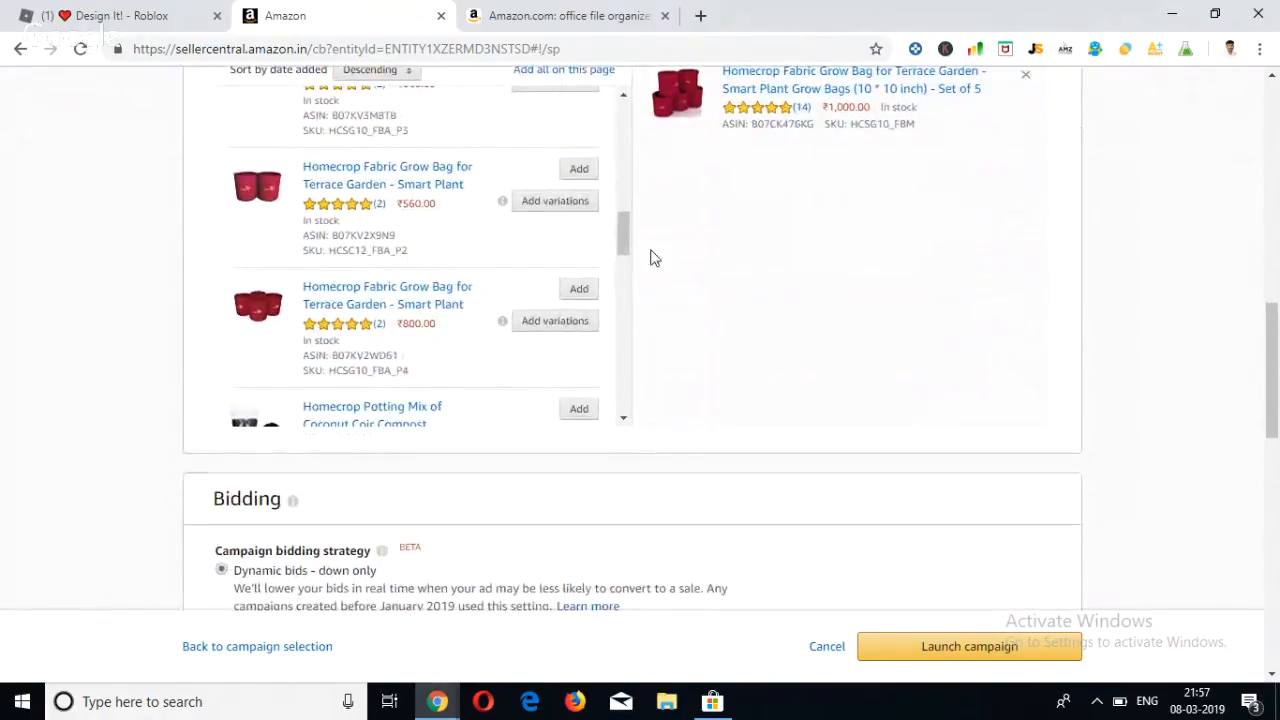
{"action": "left_click_drag", "start_coordinate": [624, 240], "coordinate": [580, 177]}
{"action": "scroll", "coordinate": [551, 194], "scroll_direction": "up", "scroll_amount": 3}
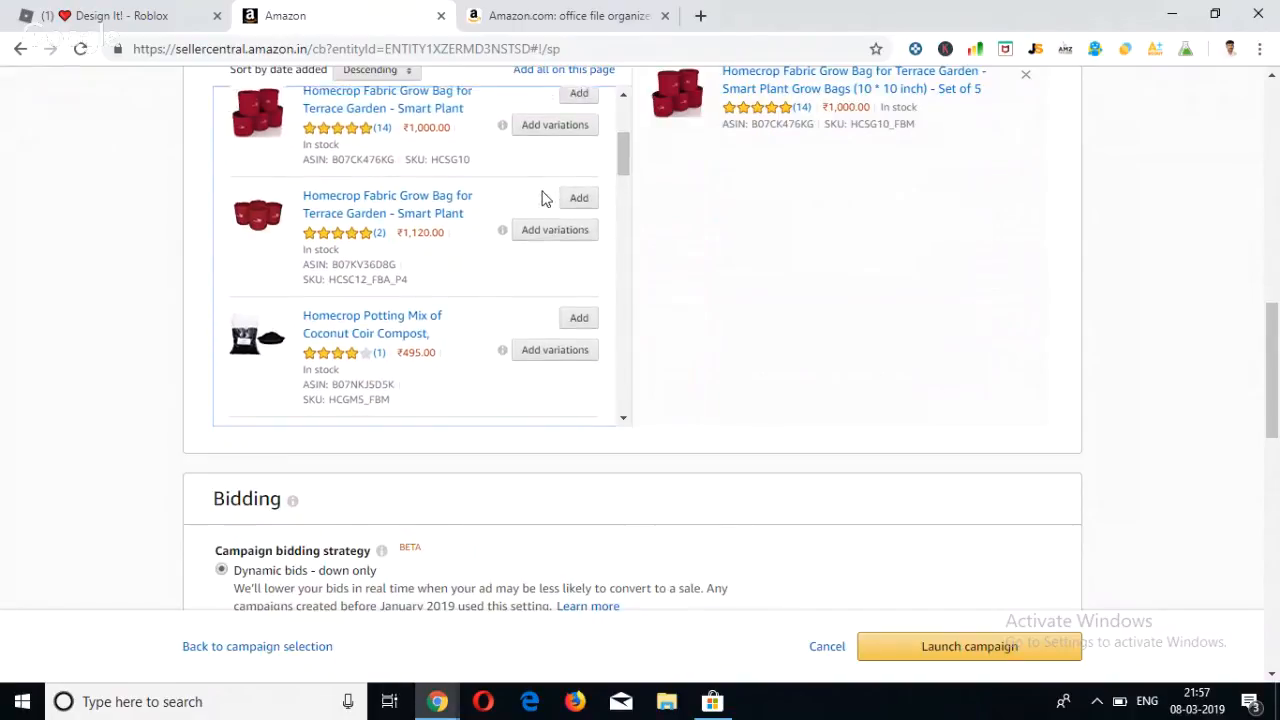
{"action": "scroll", "coordinate": [575, 208], "scroll_direction": "up", "scroll_amount": 2}
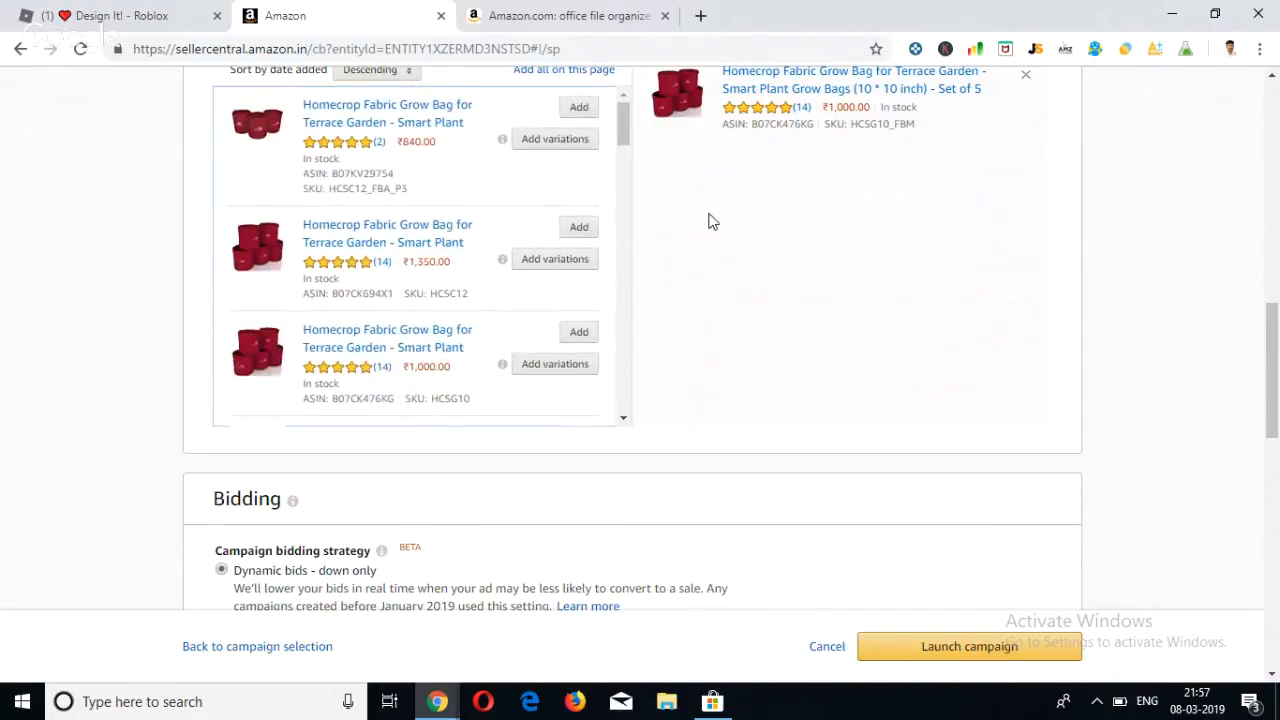
{"action": "scroll", "coordinate": [709, 220], "scroll_direction": "up", "scroll_amount": 3}
{"action": "scroll", "coordinate": [709, 220], "scroll_direction": "up", "scroll_amount": 1}
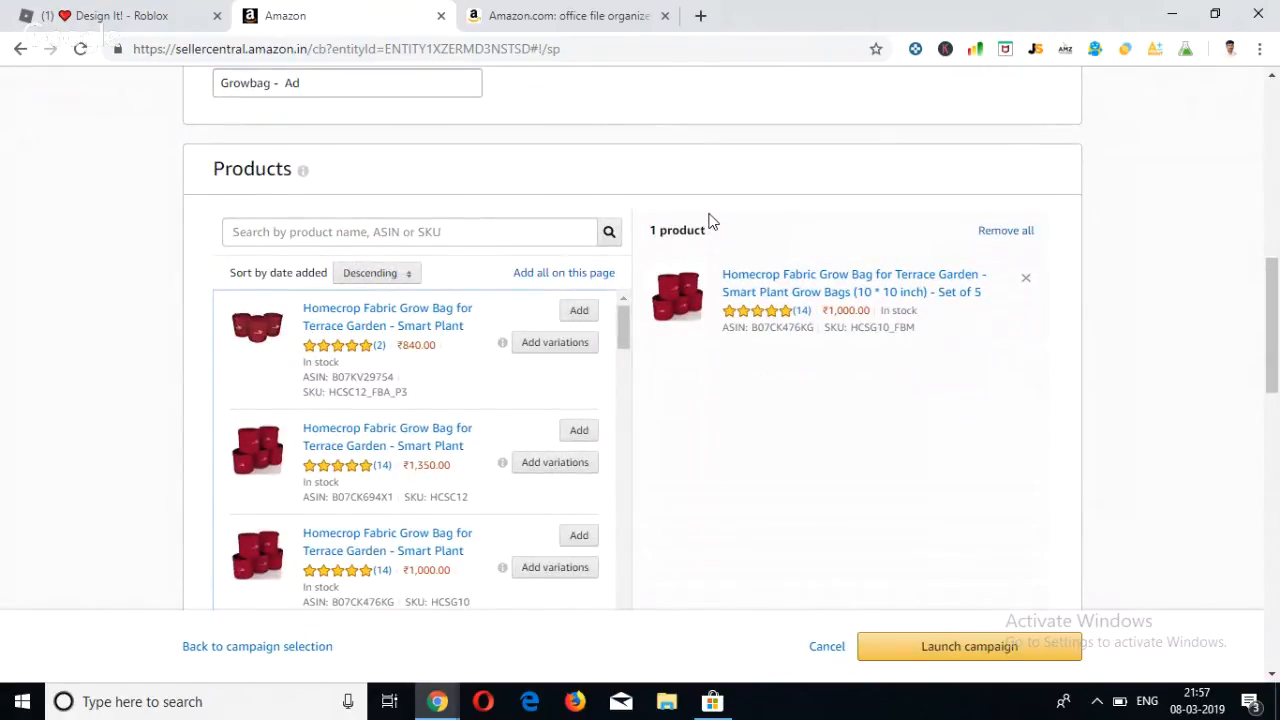
{"action": "scroll", "coordinate": [709, 220], "scroll_direction": "up", "scroll_amount": 5}
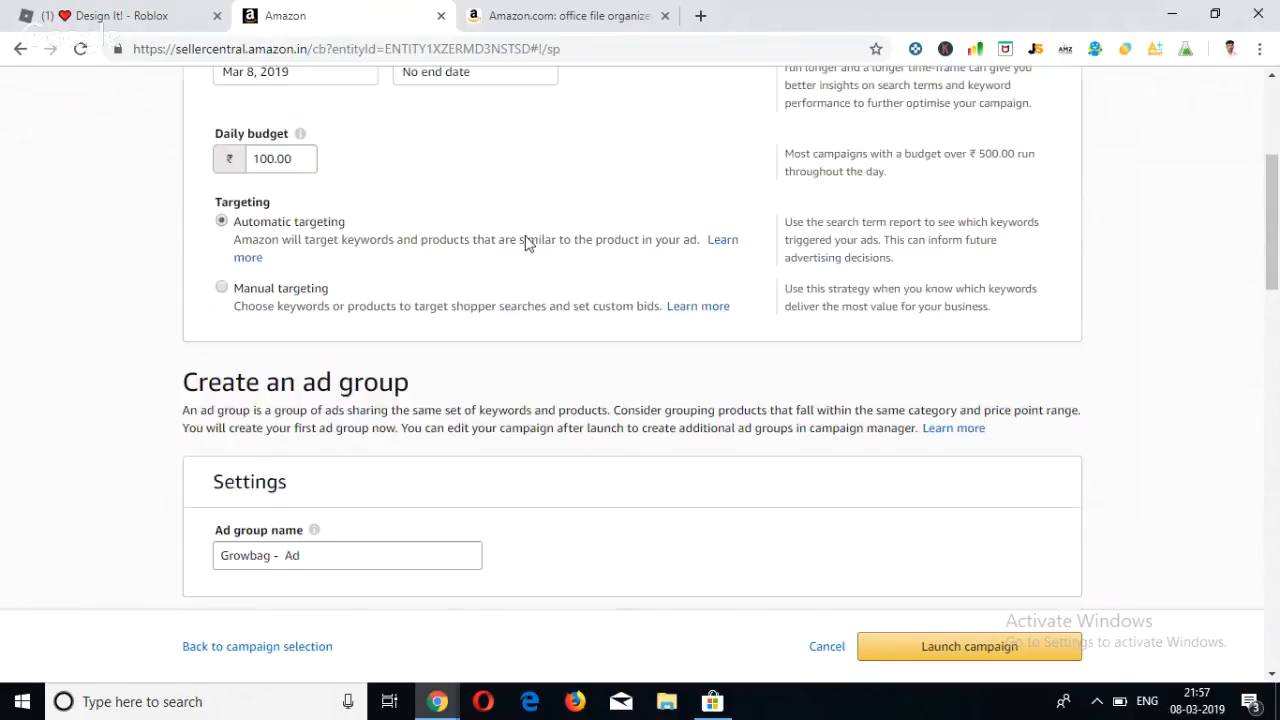
Browse the product list for the ad group, examining the Homecrop grow bag and potting mix listings.
{"action": "scroll", "coordinate": [397, 250], "scroll_direction": "down", "scroll_amount": 3}
{"action": "scroll", "coordinate": [397, 250], "scroll_direction": "down", "scroll_amount": 3}
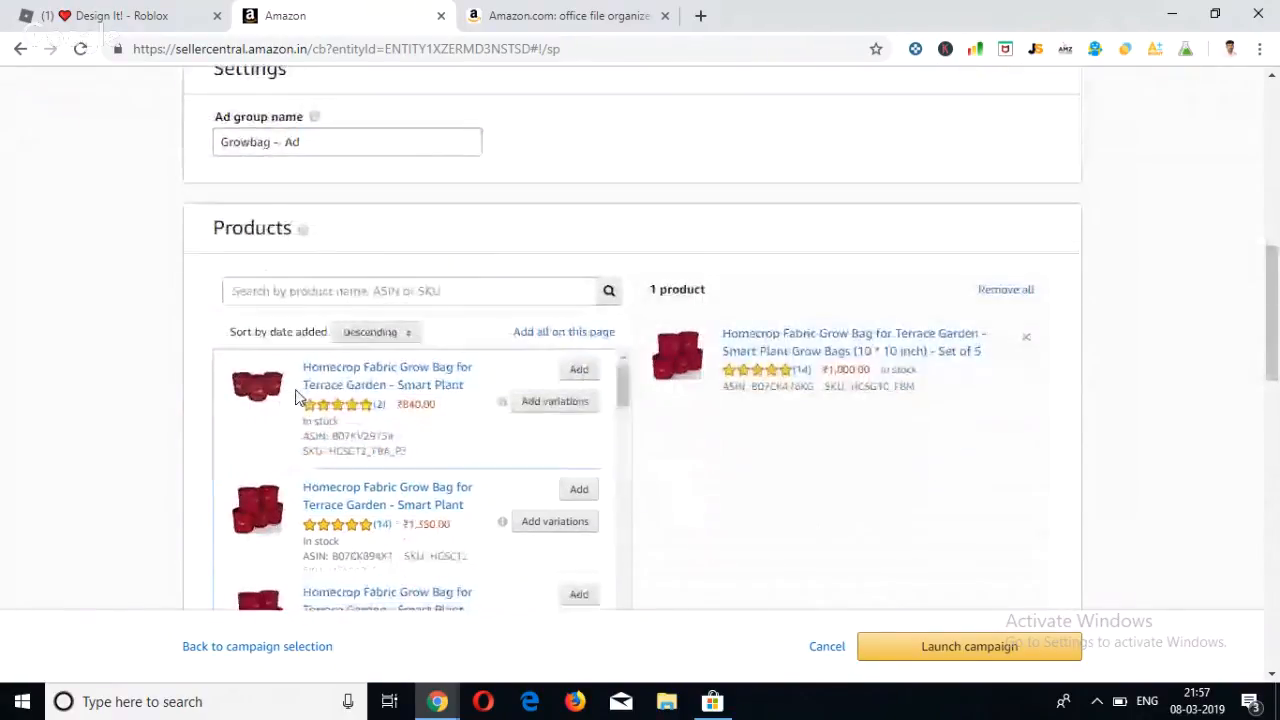
{"action": "scroll", "coordinate": [300, 395], "scroll_direction": "down", "scroll_amount": 2}
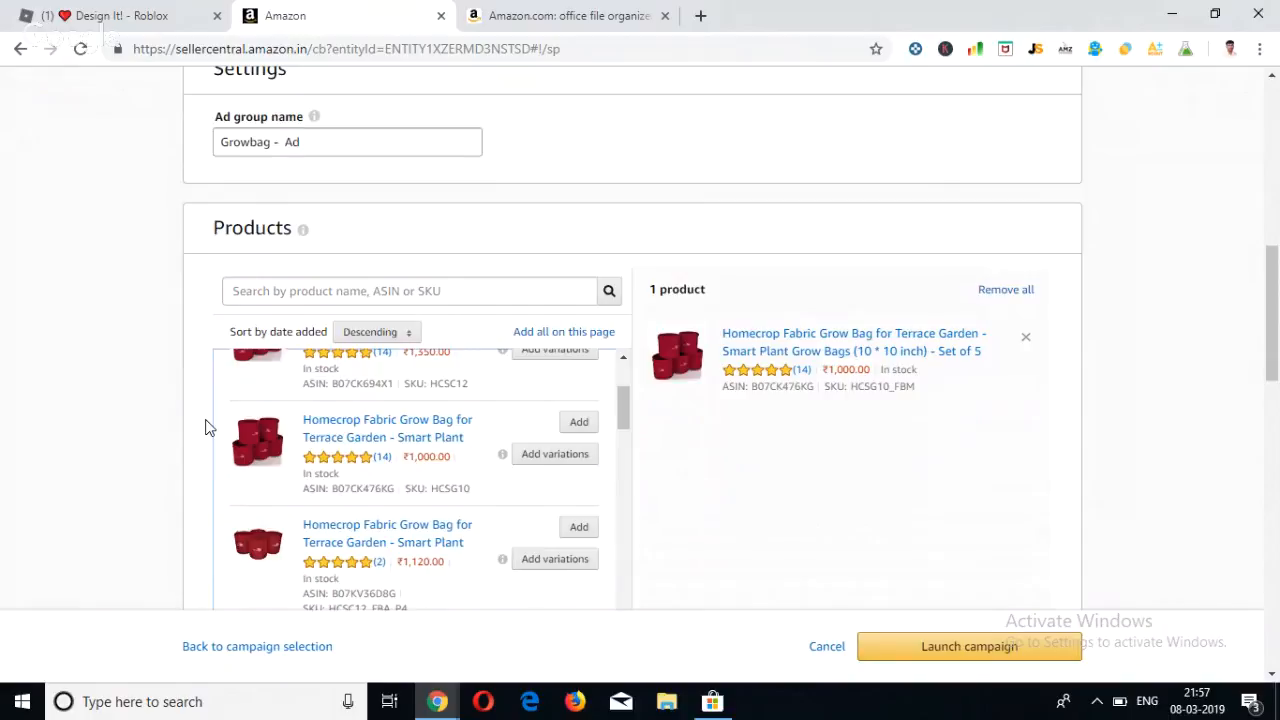
{"action": "scroll", "coordinate": [266, 491], "scroll_direction": "down", "scroll_amount": 3}
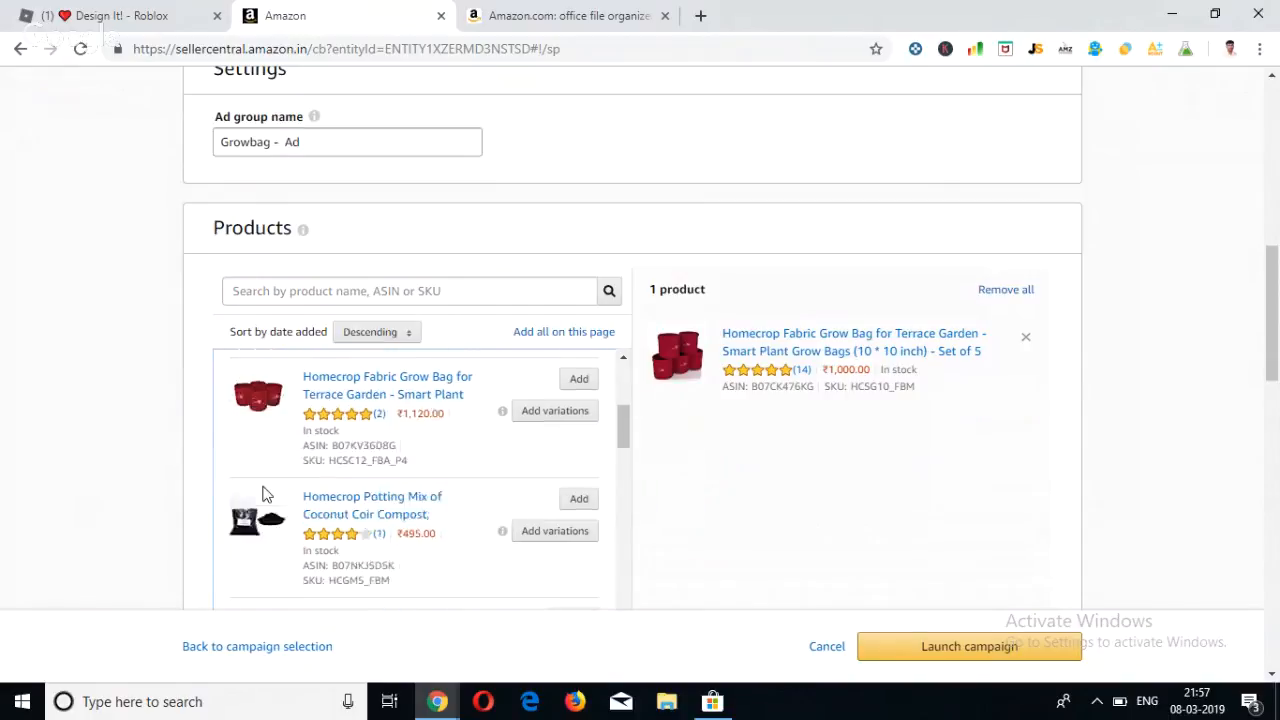
{"action": "scroll", "coordinate": [266, 493], "scroll_direction": "down", "scroll_amount": 5}
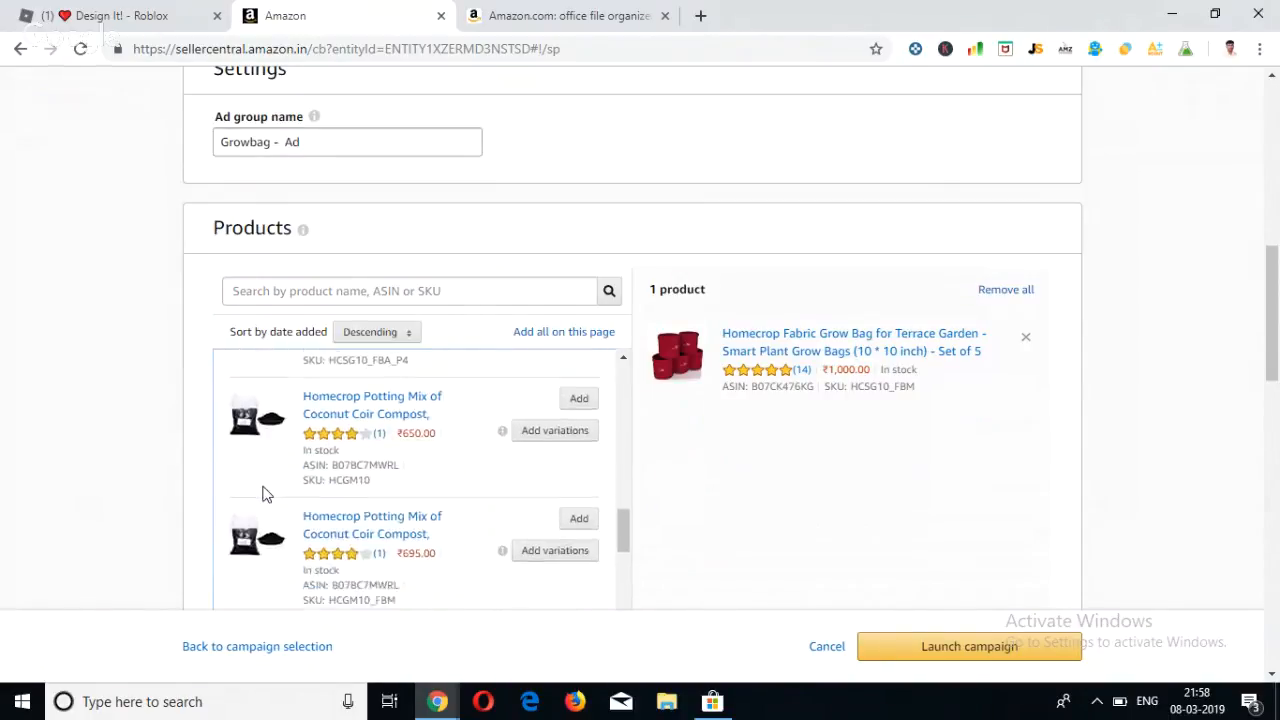
{"action": "scroll", "coordinate": [265, 494], "scroll_direction": "down", "scroll_amount": 6}
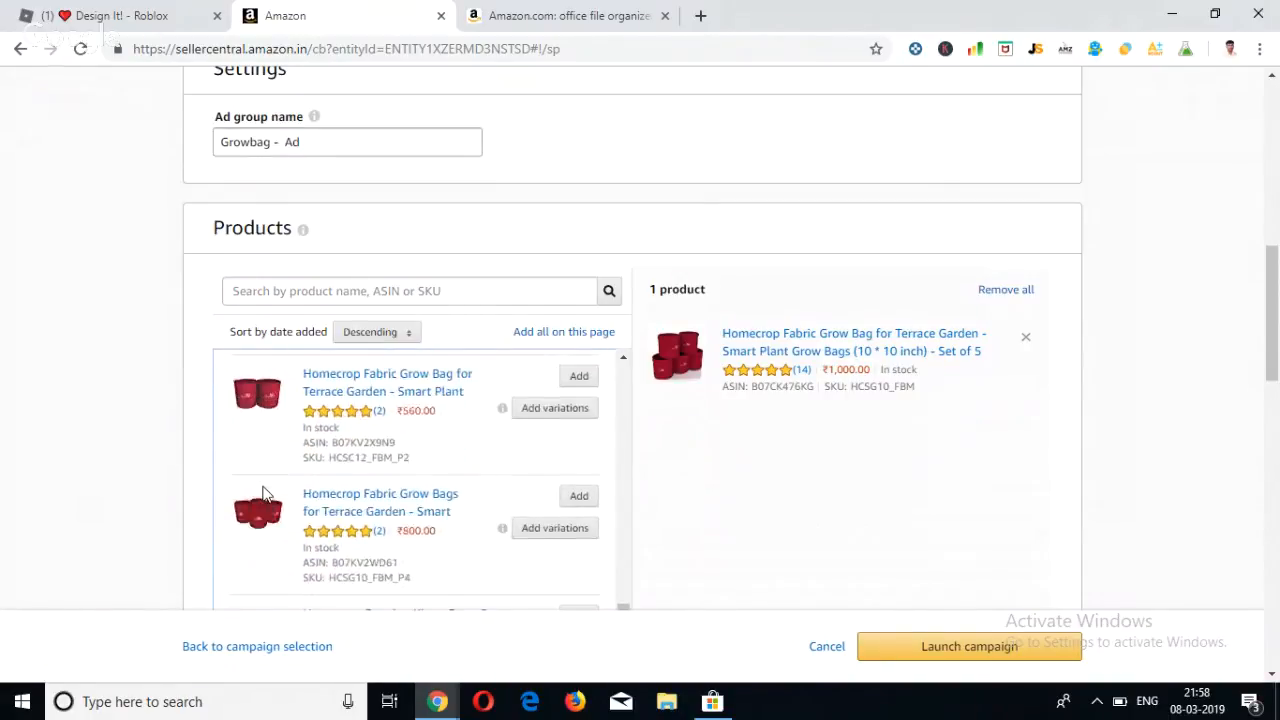
Review the campaign bidding strategy options and compare the default bid with the suggested bid and bid range.
{"action": "scroll", "coordinate": [632, 583], "scroll_direction": "down", "scroll_amount": 6}
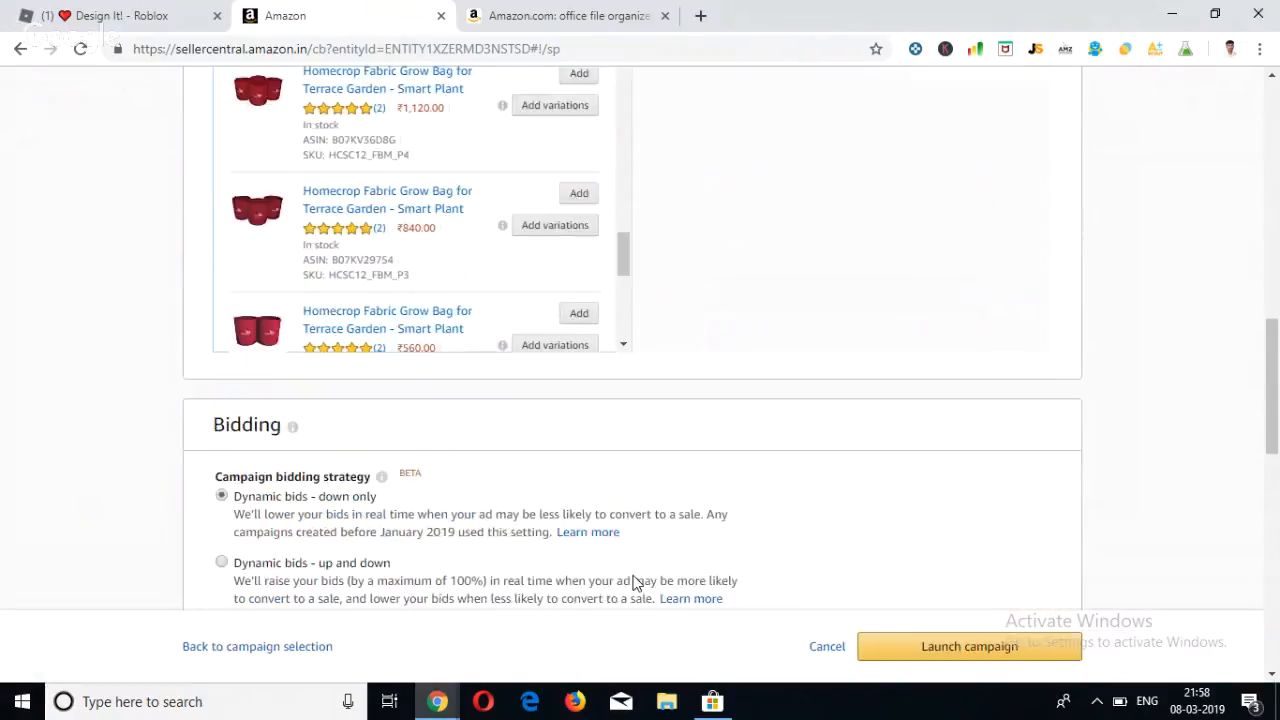
{"action": "scroll", "coordinate": [596, 499], "scroll_direction": "down", "scroll_amount": 1}
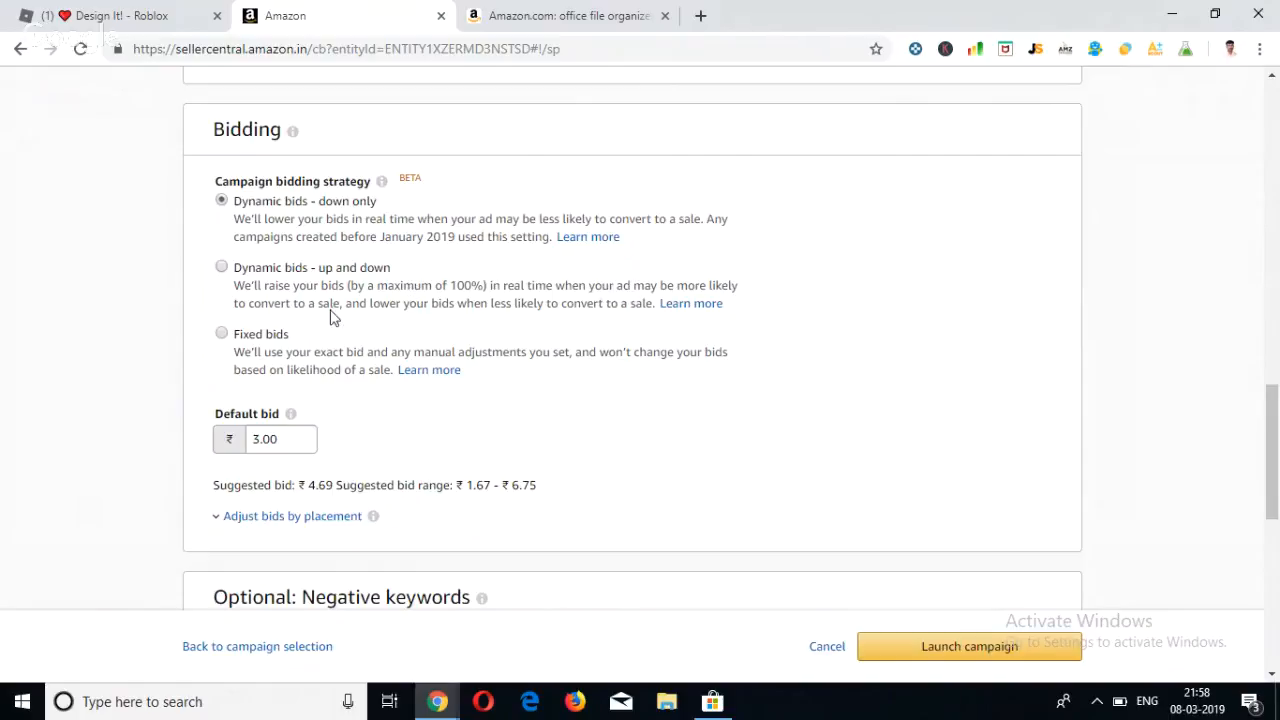
{"action": "left_click", "coordinate": [271, 443]}
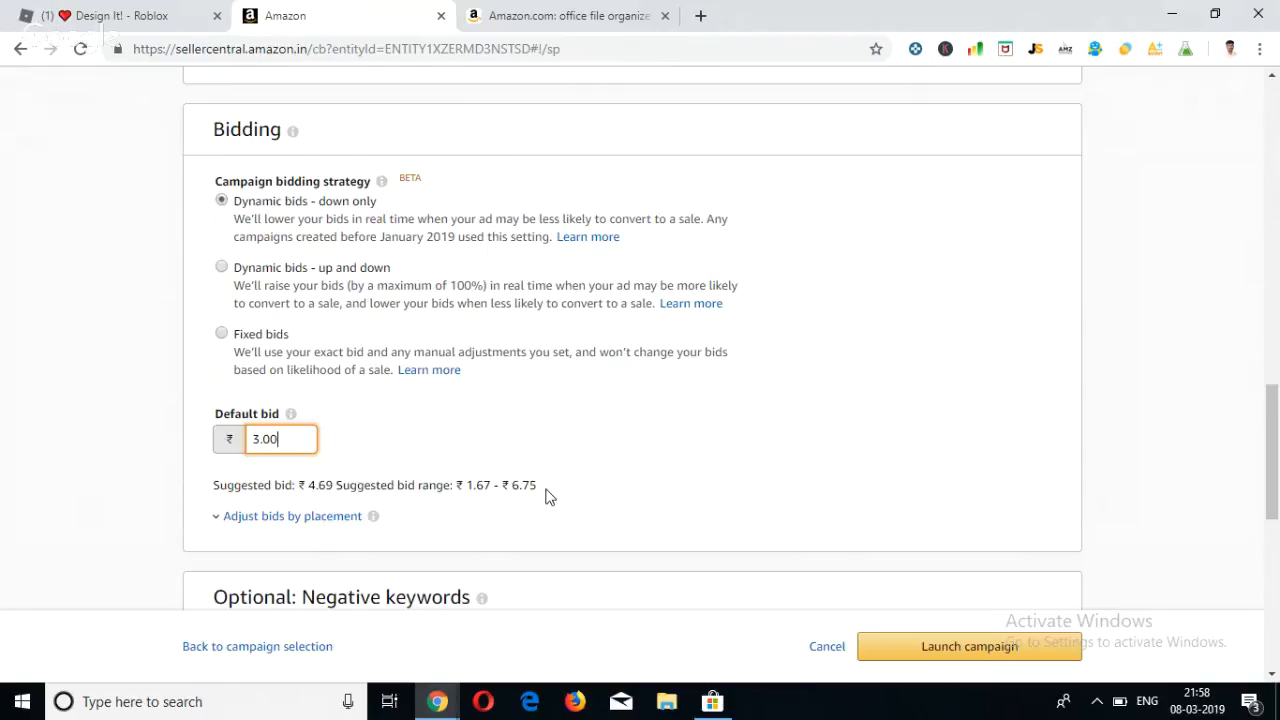
{"action": "left_click_drag", "start_coordinate": [545, 491], "coordinate": [465, 488]}
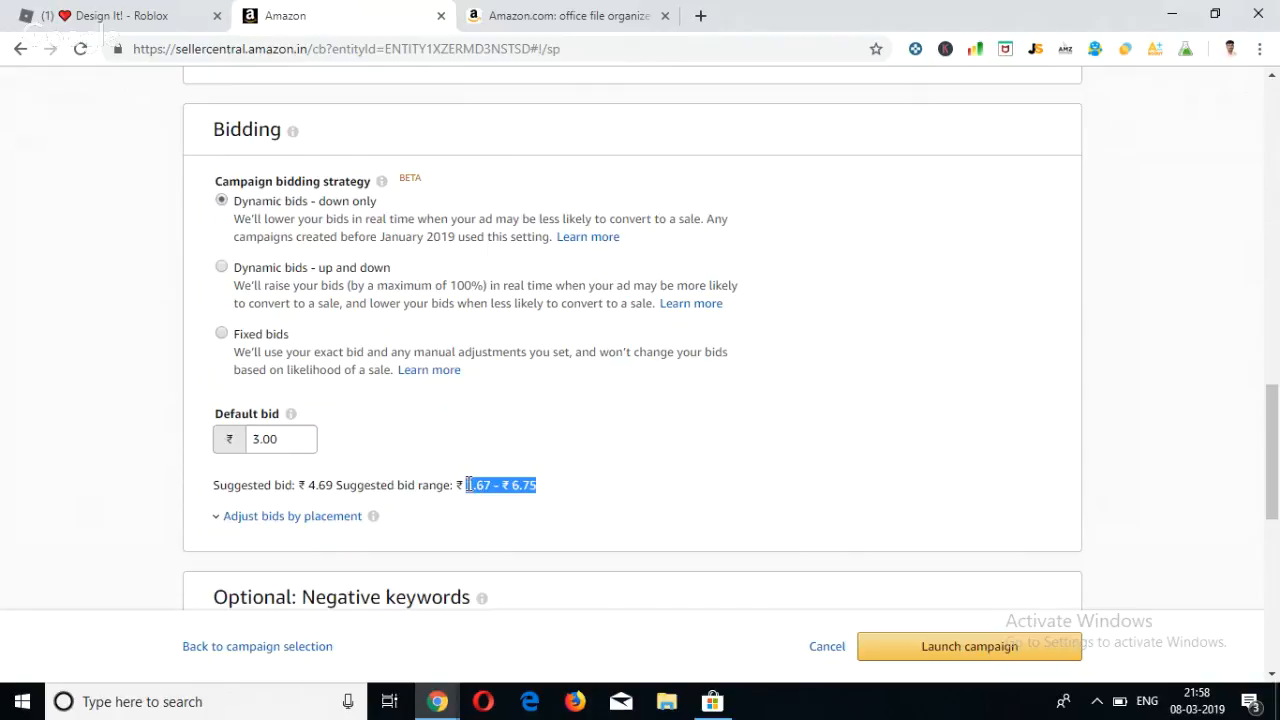
{"action": "left_click", "coordinate": [511, 488]}
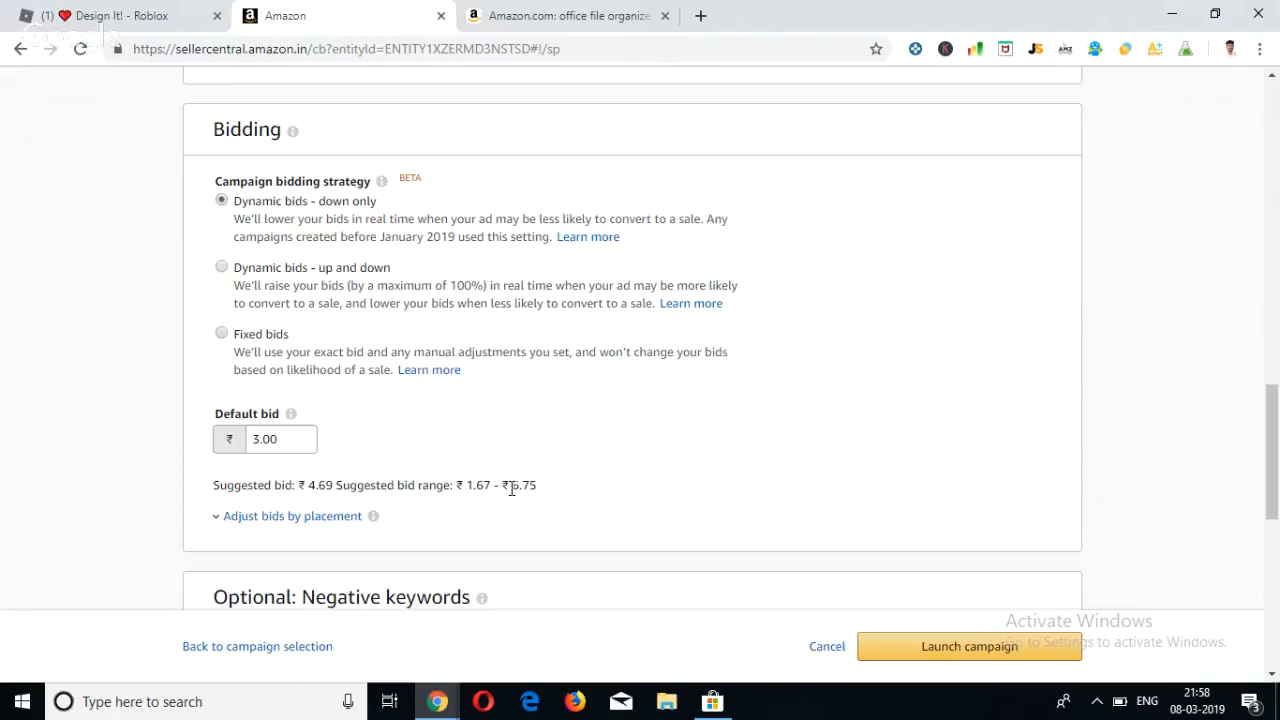
{"action": "left_click", "coordinate": [284, 449]}
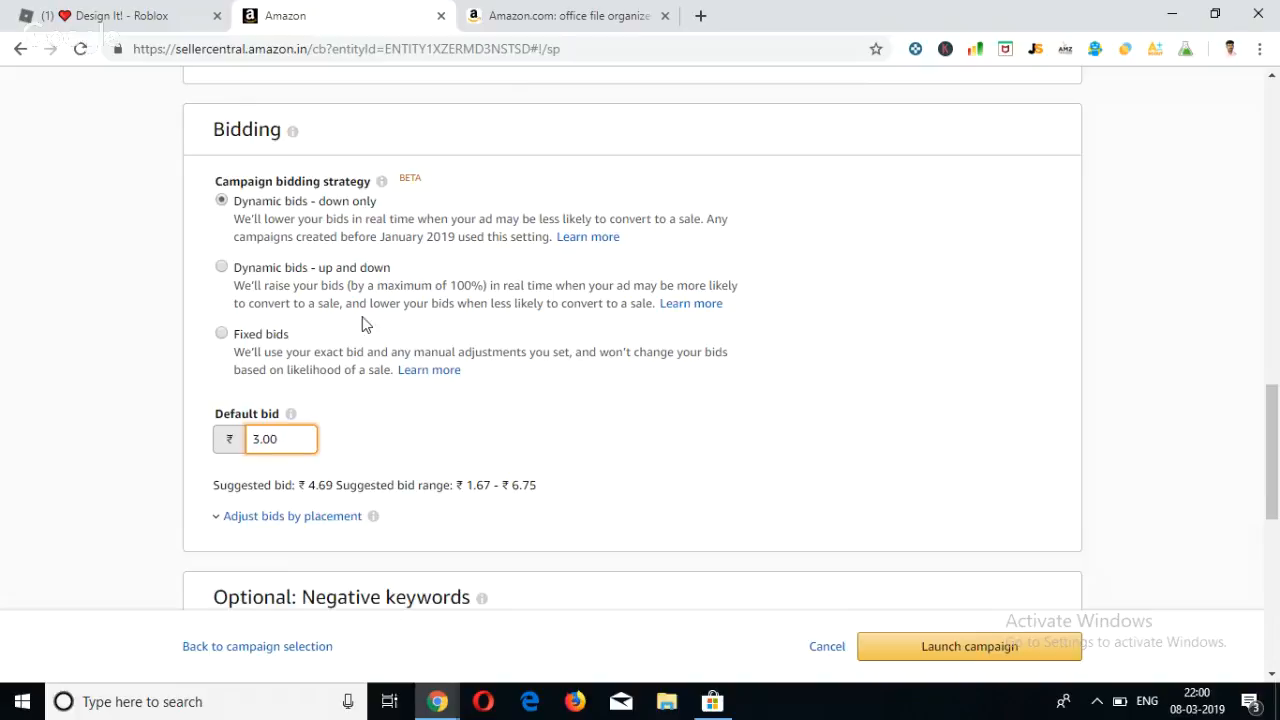
Examine the default bid and its explanation in the campaign's Bidding section.
{"action": "left_click", "coordinate": [503, 430]}
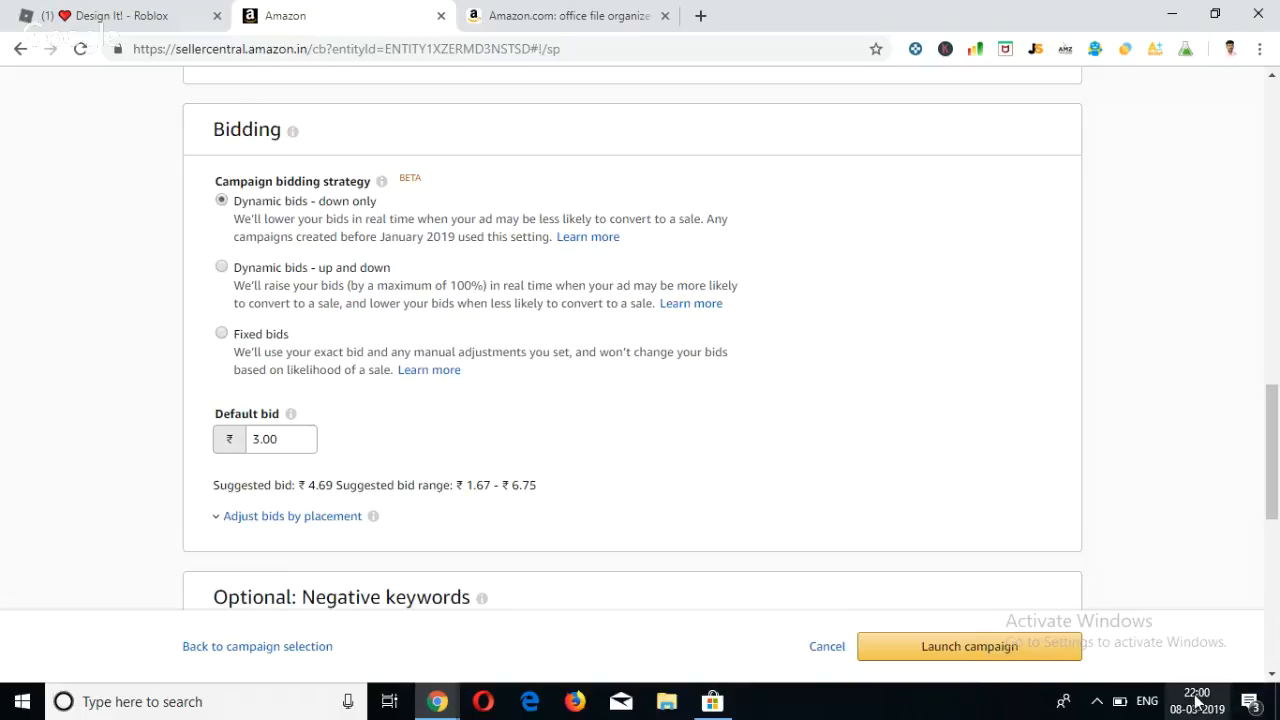
{"action": "mouse_move", "coordinate": [1197, 702]}
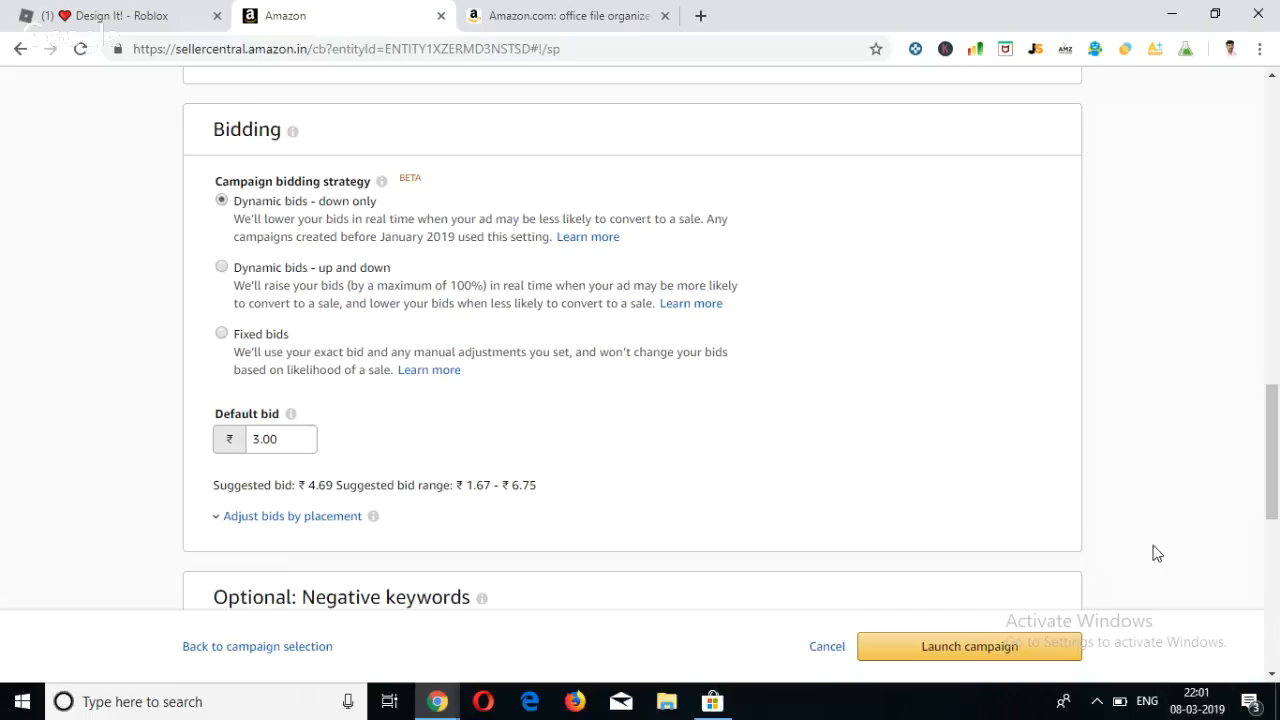
{"action": "left_click", "coordinate": [290, 413]}
{"action": "left_click", "coordinate": [301, 442]}
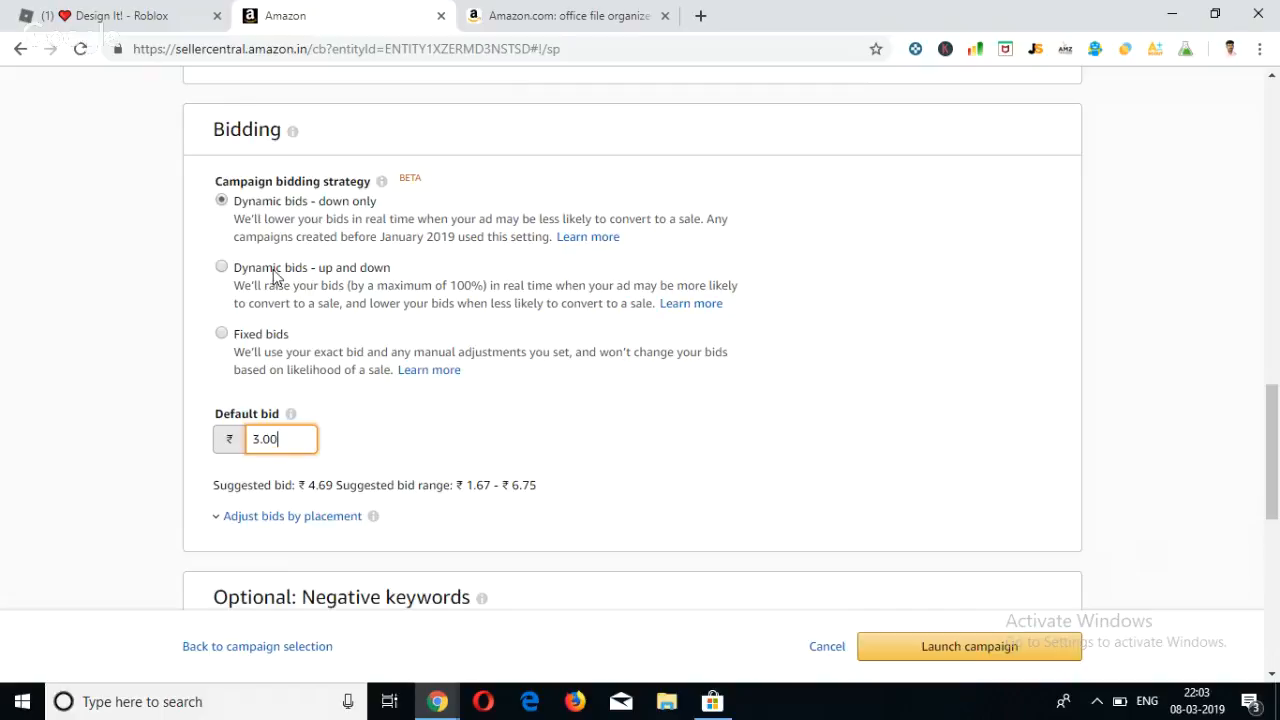
Try the up-and-down and fixed bidding strategies, then return the campaign to Dynamic bids - down only.
{"action": "left_click", "coordinate": [221, 268]}
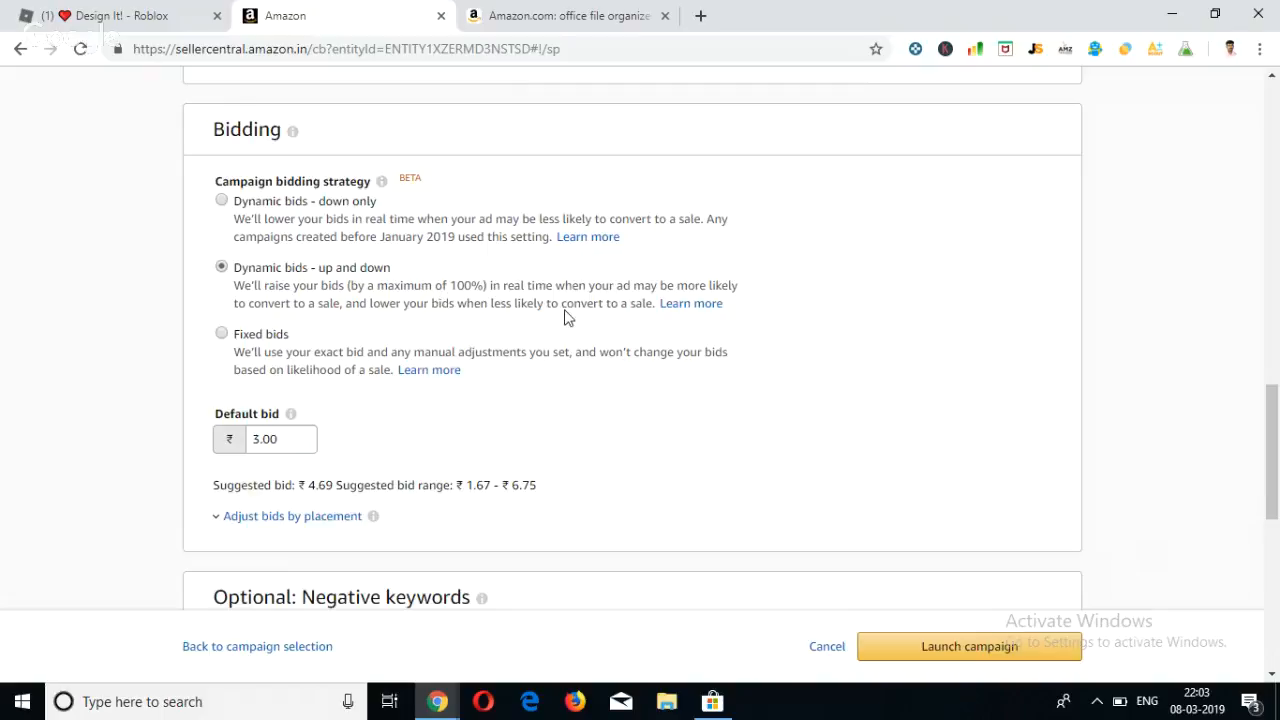
{"action": "left_click", "coordinate": [411, 333]}
{"action": "left_click", "coordinate": [222, 336]}
{"action": "left_click", "coordinate": [221, 202]}
{"action": "left_click", "coordinate": [221, 268]}
{"action": "left_click", "coordinate": [221, 201]}
Switch the bidding strategy to Dynamic bids - up and down and show the bid adjustments by placement.
{"action": "scroll", "coordinate": [167, 337], "scroll_direction": "down", "scroll_amount": 1}
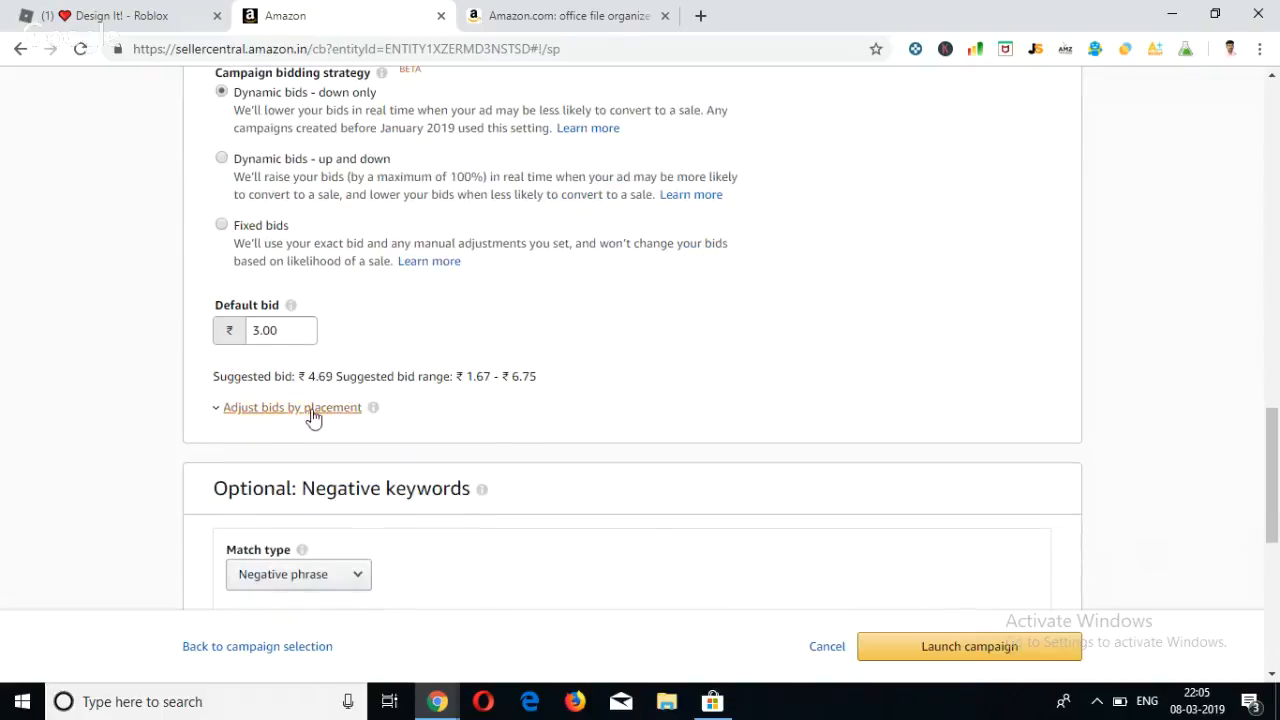
{"action": "scroll", "coordinate": [155, 362], "scroll_direction": "up", "scroll_amount": 1}
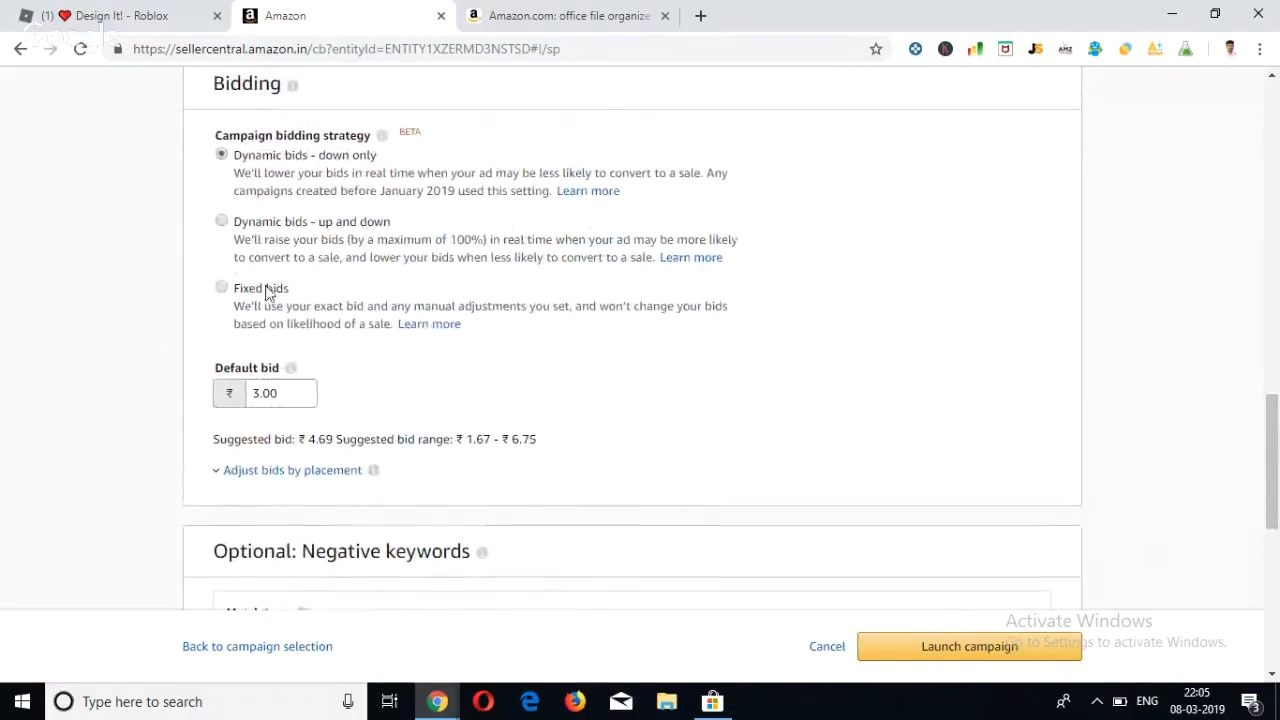
{"action": "left_click", "coordinate": [399, 249]}
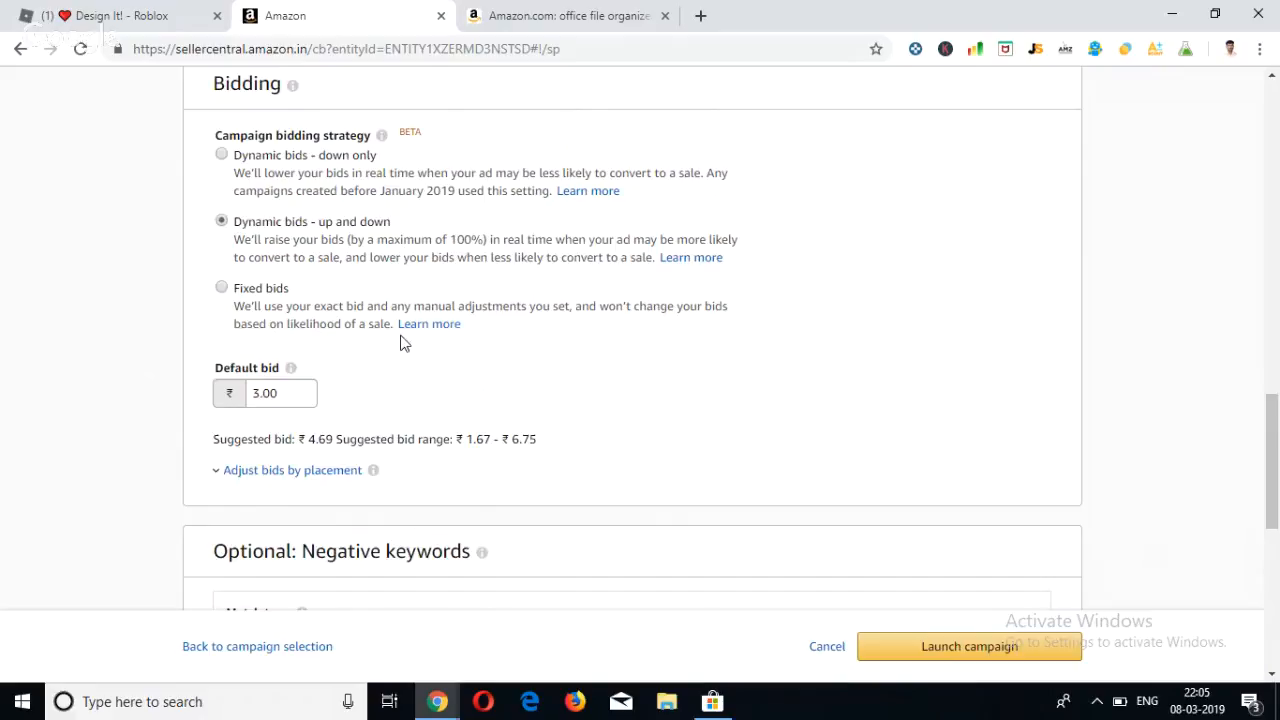
{"action": "scroll", "coordinate": [403, 343], "scroll_direction": "down", "scroll_amount": 1}
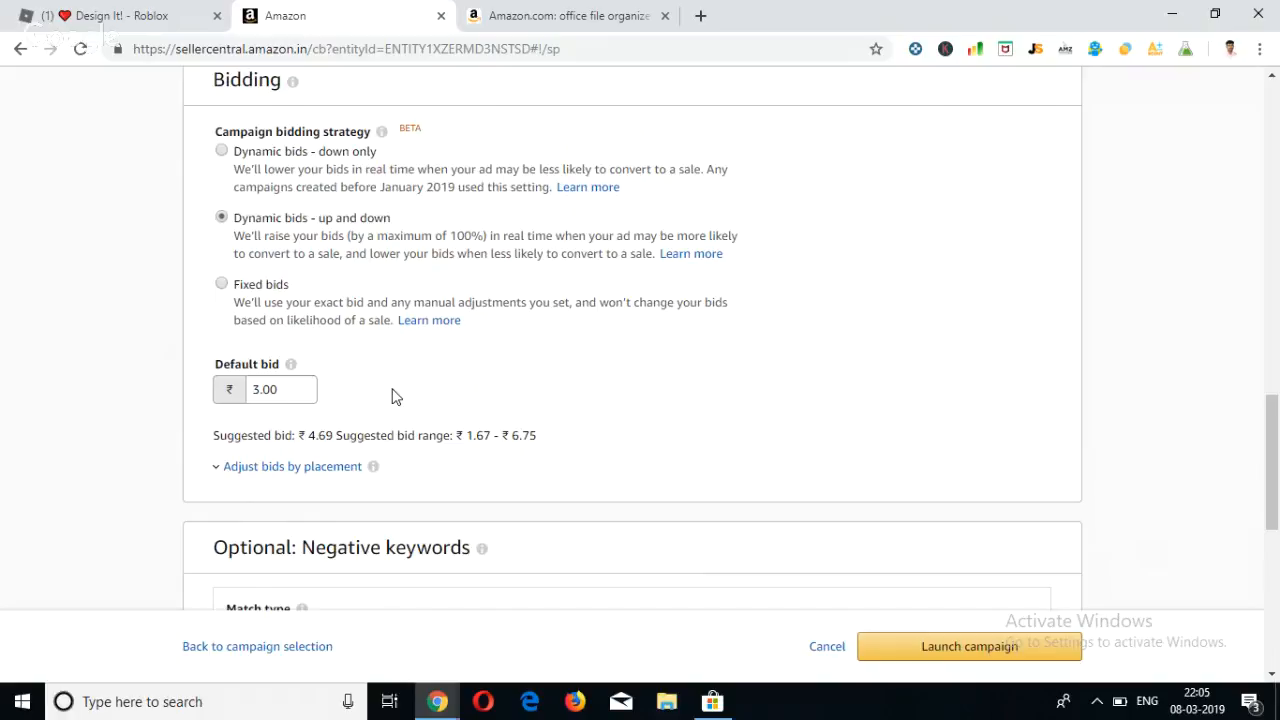
{"action": "scroll", "coordinate": [392, 397], "scroll_direction": "down", "scroll_amount": 1}
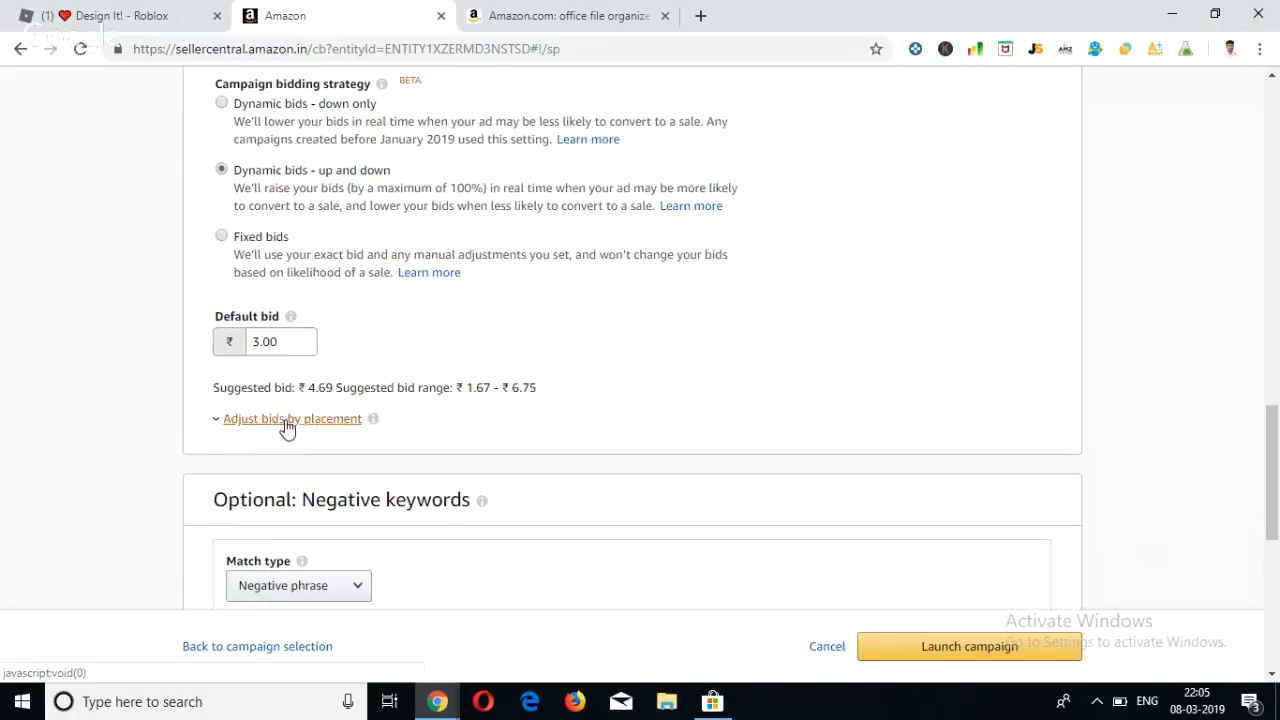
{"action": "left_click", "coordinate": [285, 418]}
{"action": "scroll", "coordinate": [423, 425], "scroll_direction": "down", "scroll_amount": 1}
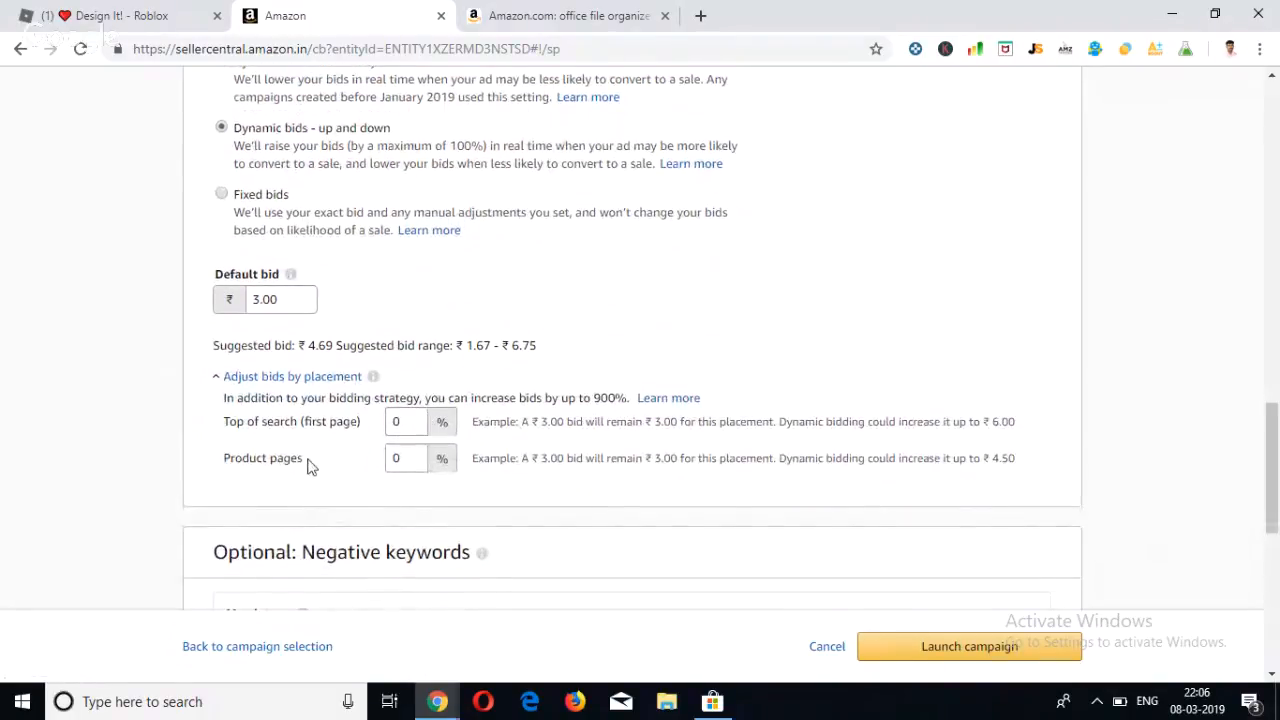
{"action": "scroll", "coordinate": [309, 466], "scroll_direction": "down", "scroll_amount": 2}
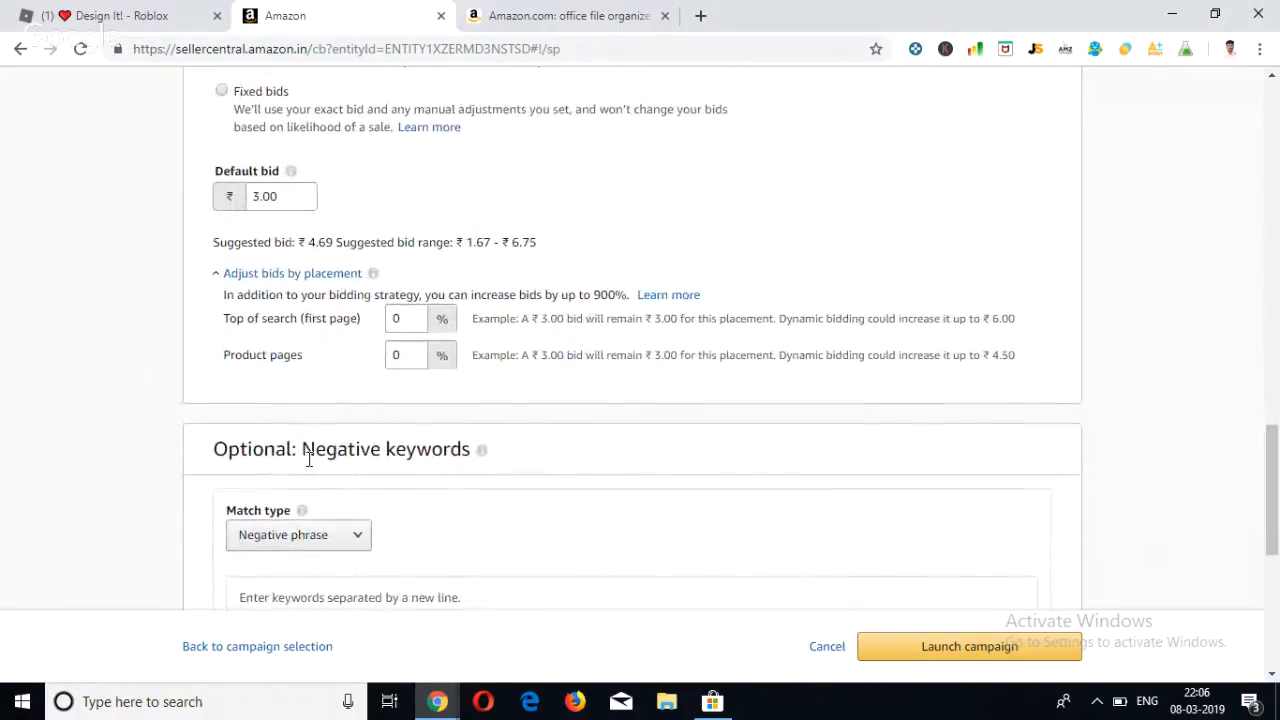
Set the Top of search (first page) bid adjustment to 900%.
{"action": "left_click", "coordinate": [409, 323]}
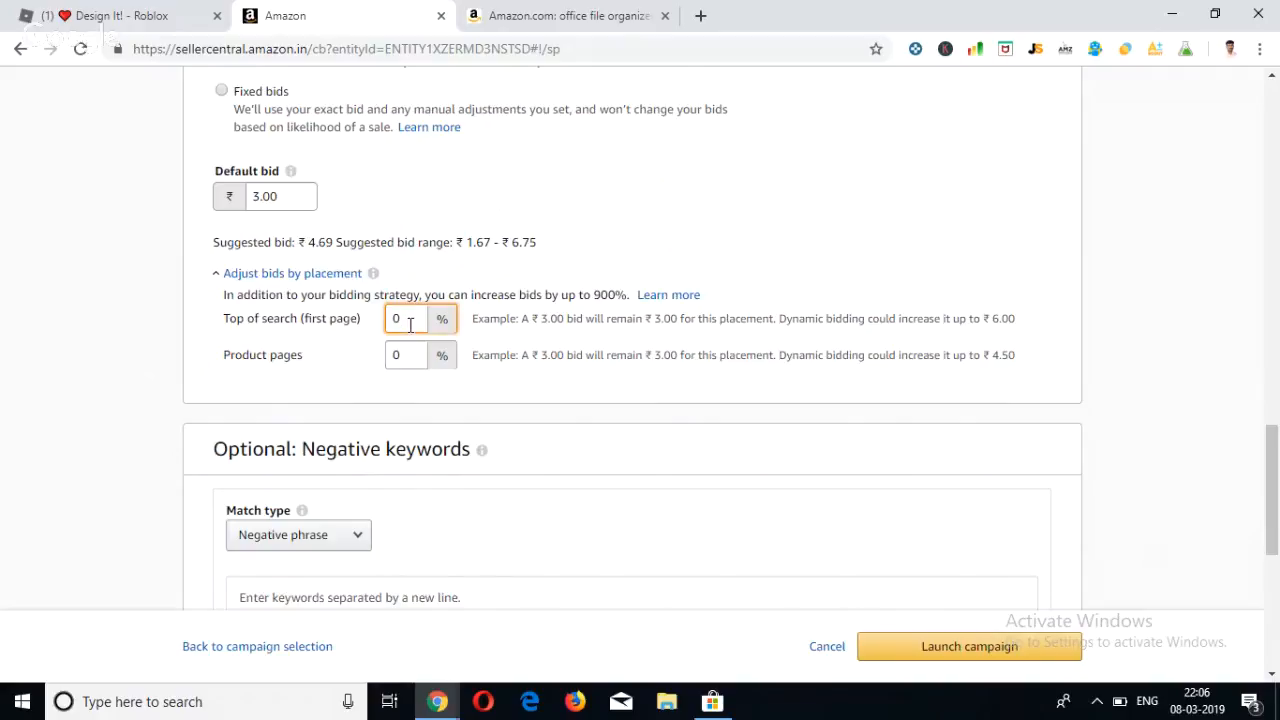
{"action": "left_click", "coordinate": [585, 341]}
{"action": "double_click", "coordinate": [413, 324]}
{"action": "type", "text": "900"}
{"action": "left_click", "coordinate": [559, 362]}
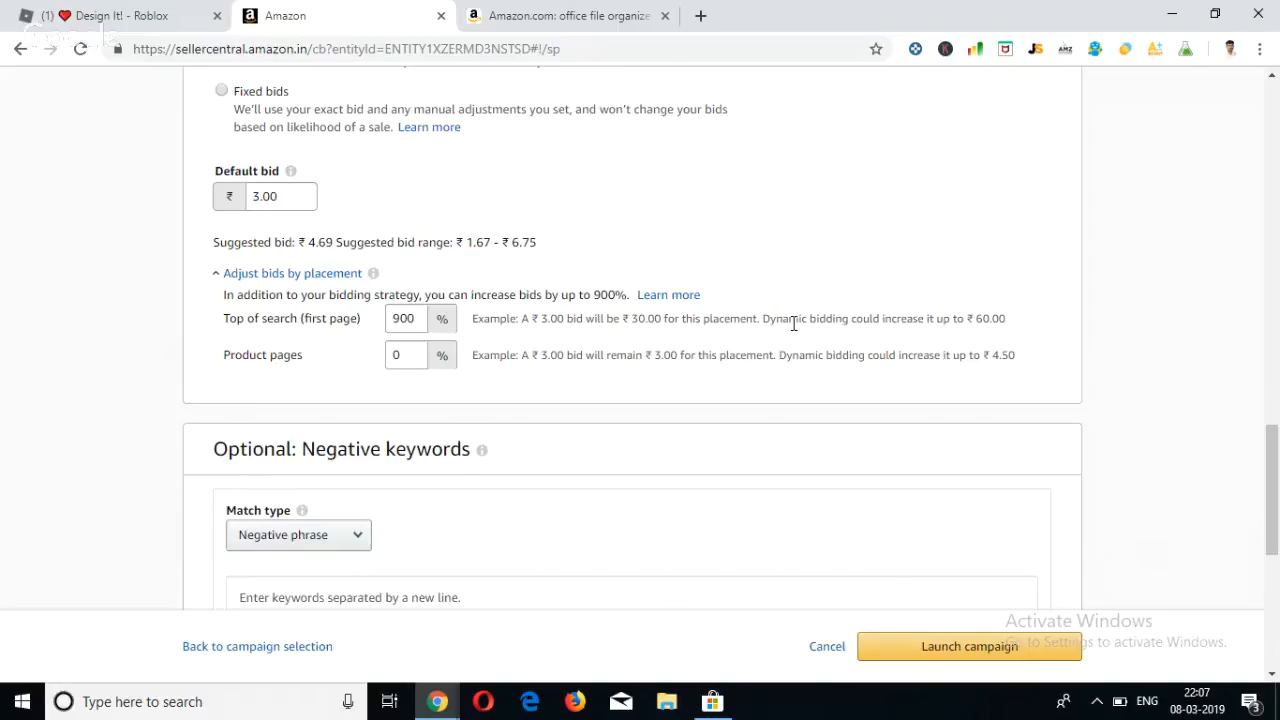
Reset the Top of search bid adjustment to 0%, then set it back to 900% to compare the example bids.
{"action": "double_click", "coordinate": [390, 328]}
{"action": "key", "text": "BackSpace"}
{"action": "type", "text": "0"}
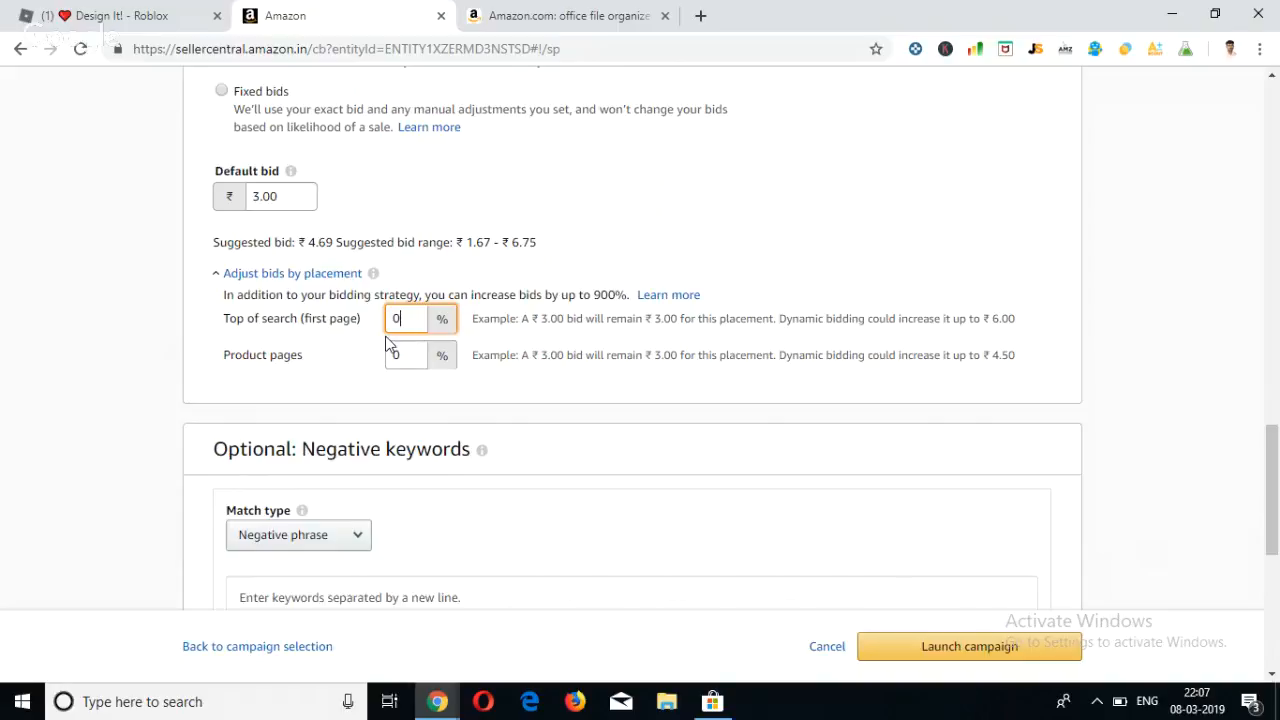
{"action": "key", "text": "BackSpace"}
{"action": "type", "text": "900"}
{"action": "left_click", "coordinate": [660, 357]}
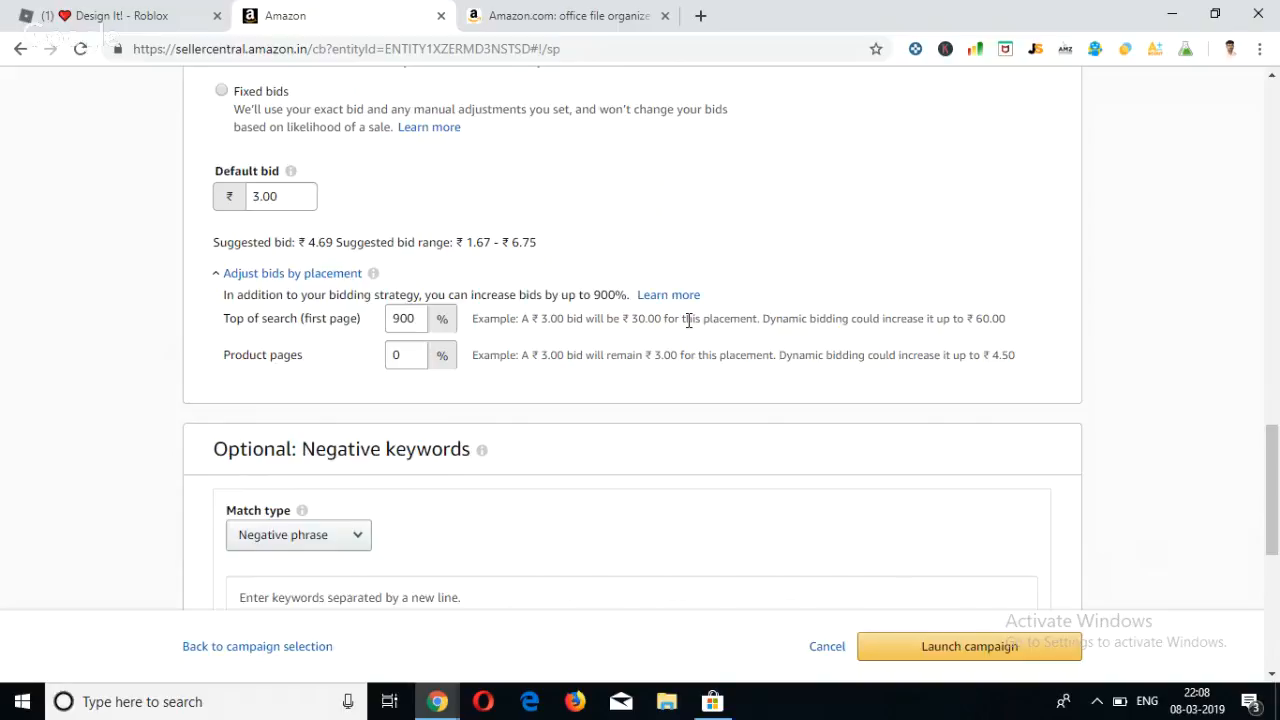
Change the bidding strategy to Dynamic bids - down only and check the example bid for the Top of search placement.
{"action": "scroll", "coordinate": [688, 320], "scroll_direction": "up", "scroll_amount": 2}
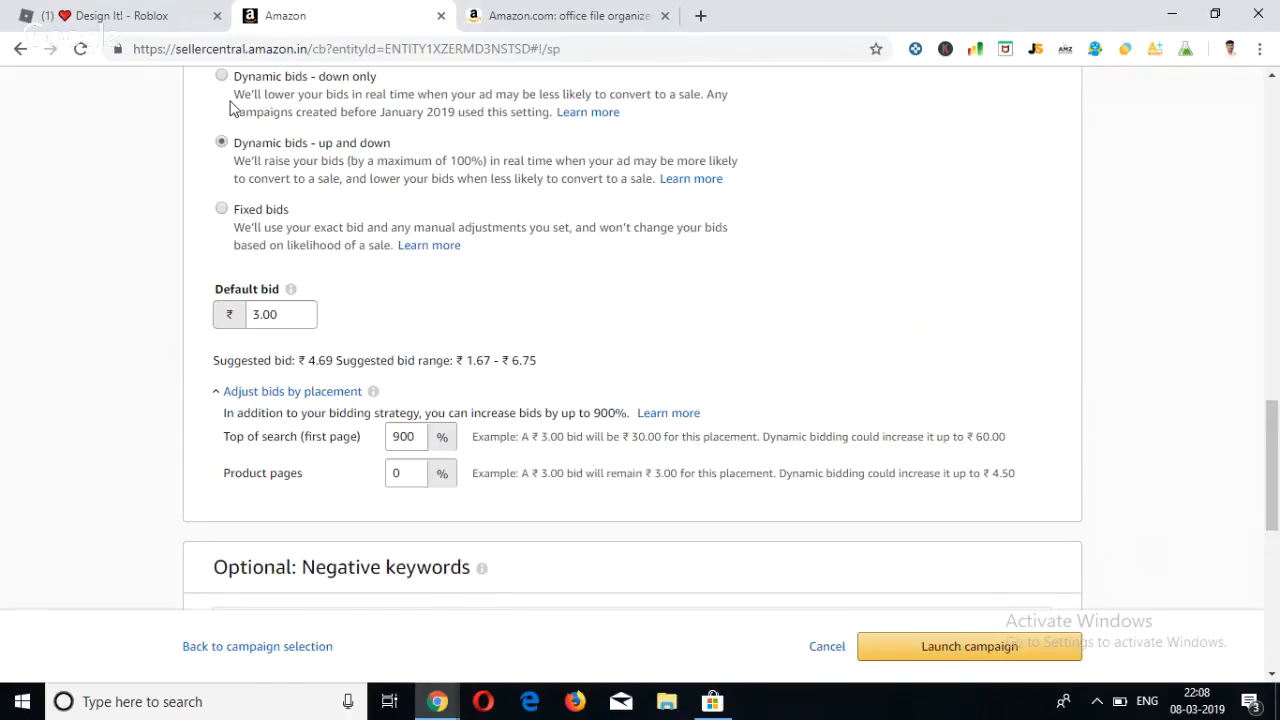
{"action": "scroll", "coordinate": [230, 107], "scroll_direction": "up", "scroll_amount": 1}
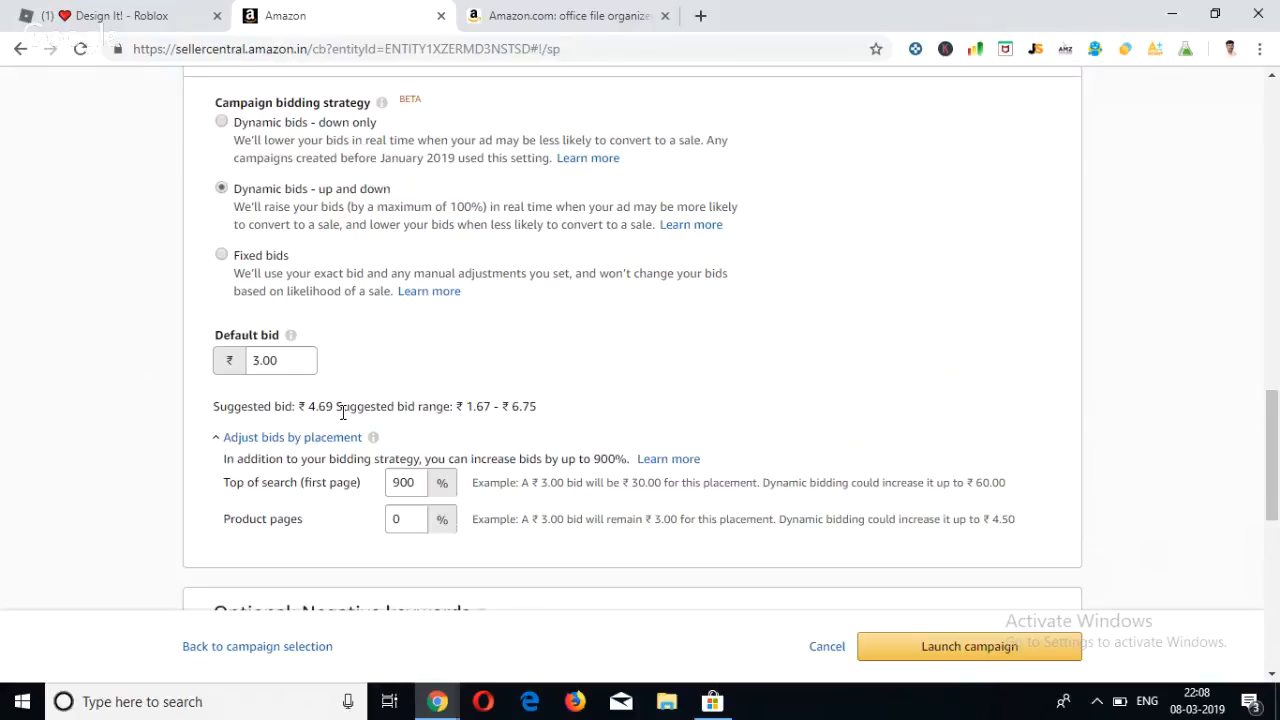
{"action": "left_click", "coordinate": [221, 121]}
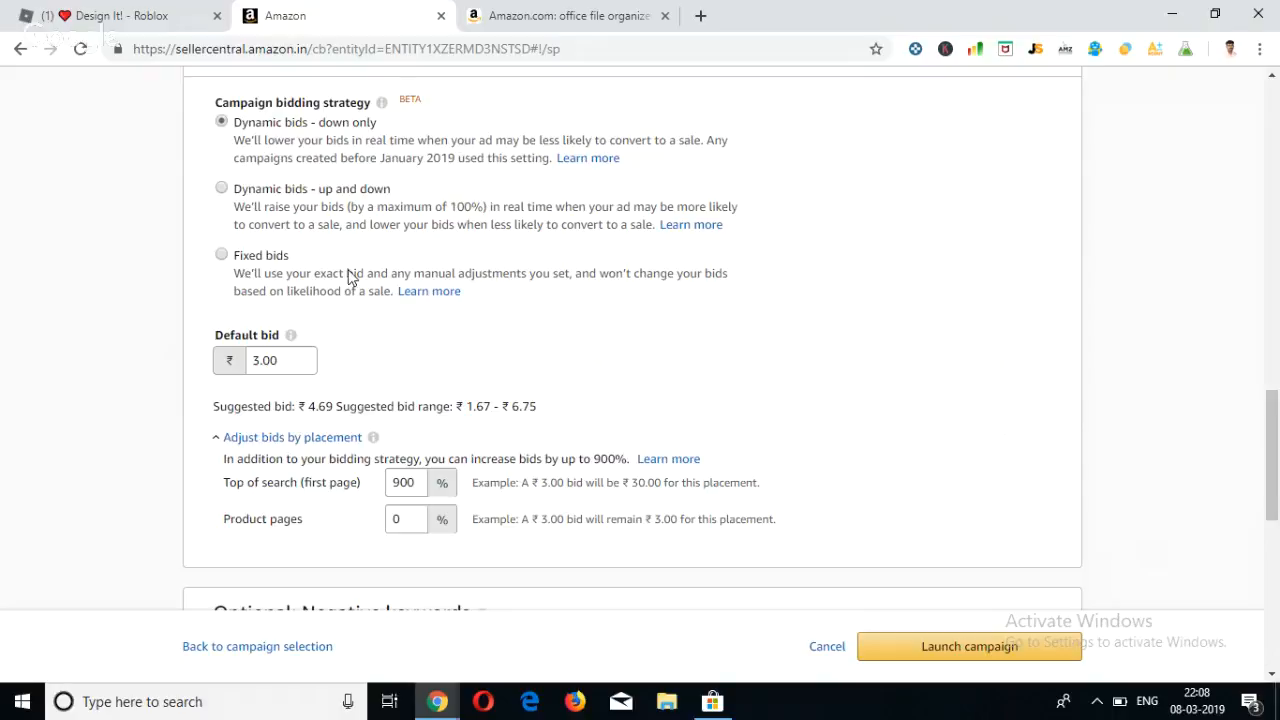
{"action": "scroll", "coordinate": [333, 290], "scroll_direction": "down", "scroll_amount": 1}
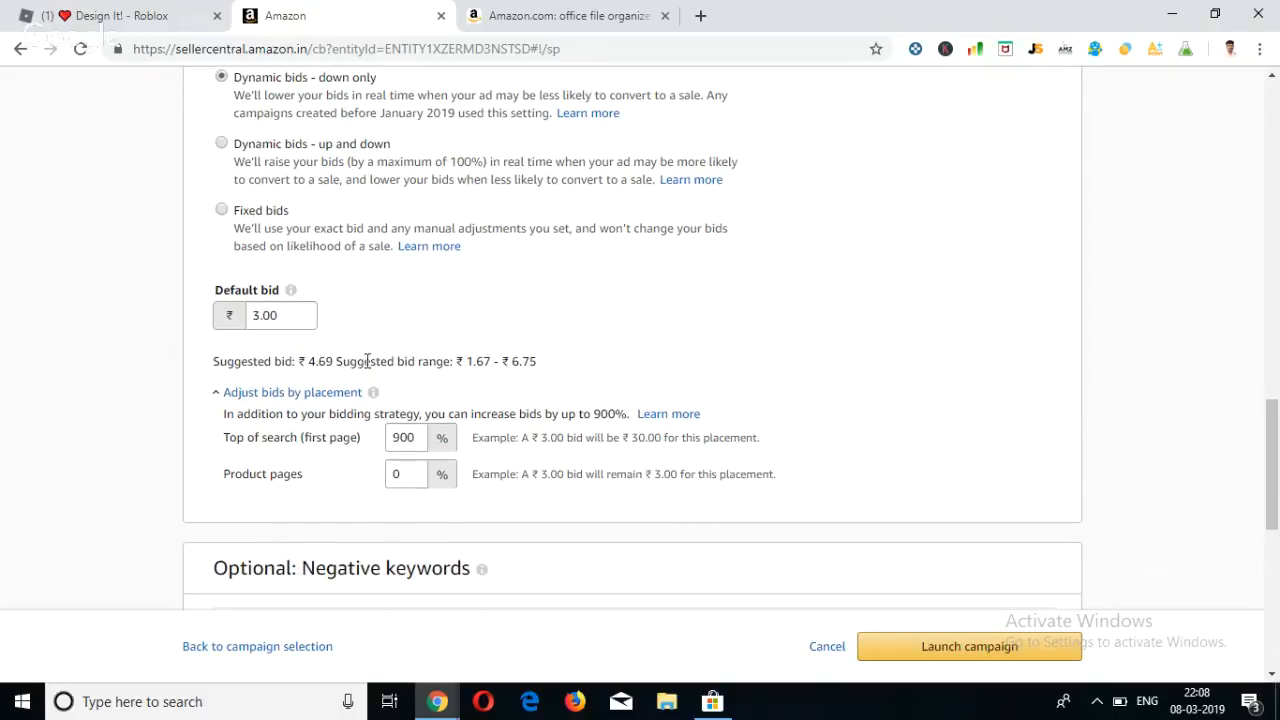
{"action": "left_click", "coordinate": [404, 437]}
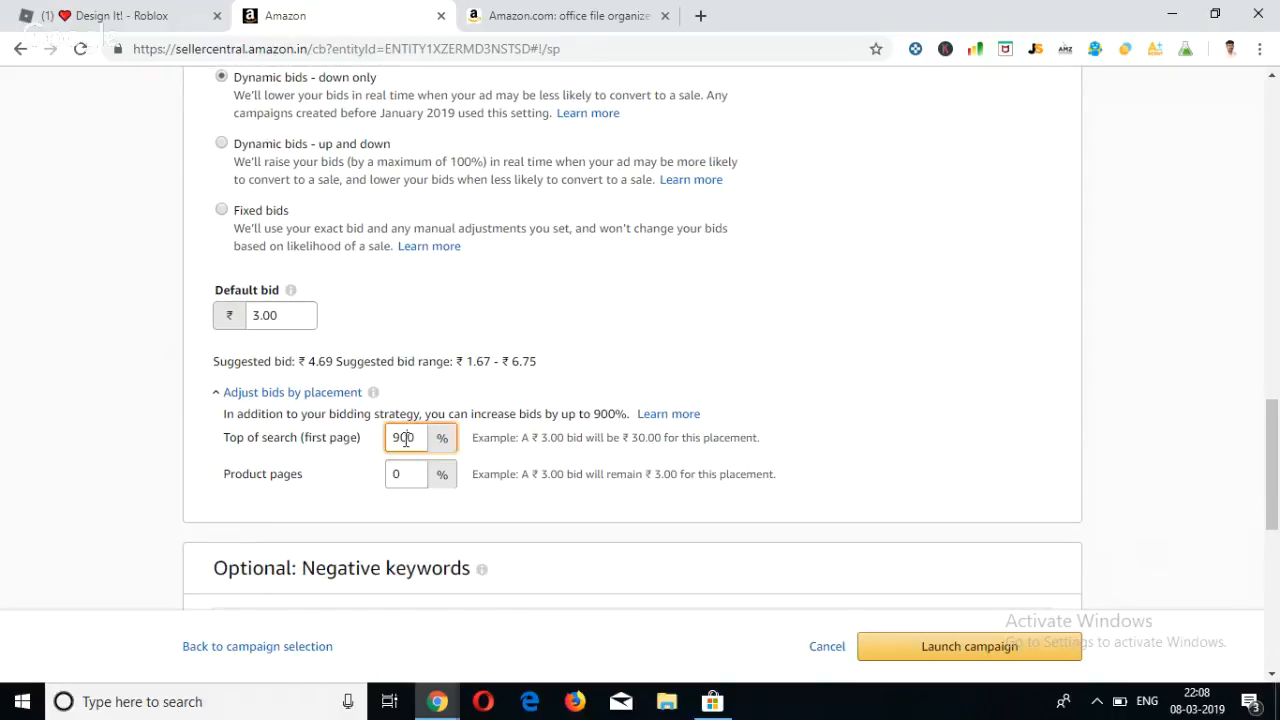
{"action": "double_click", "coordinate": [404, 437]}
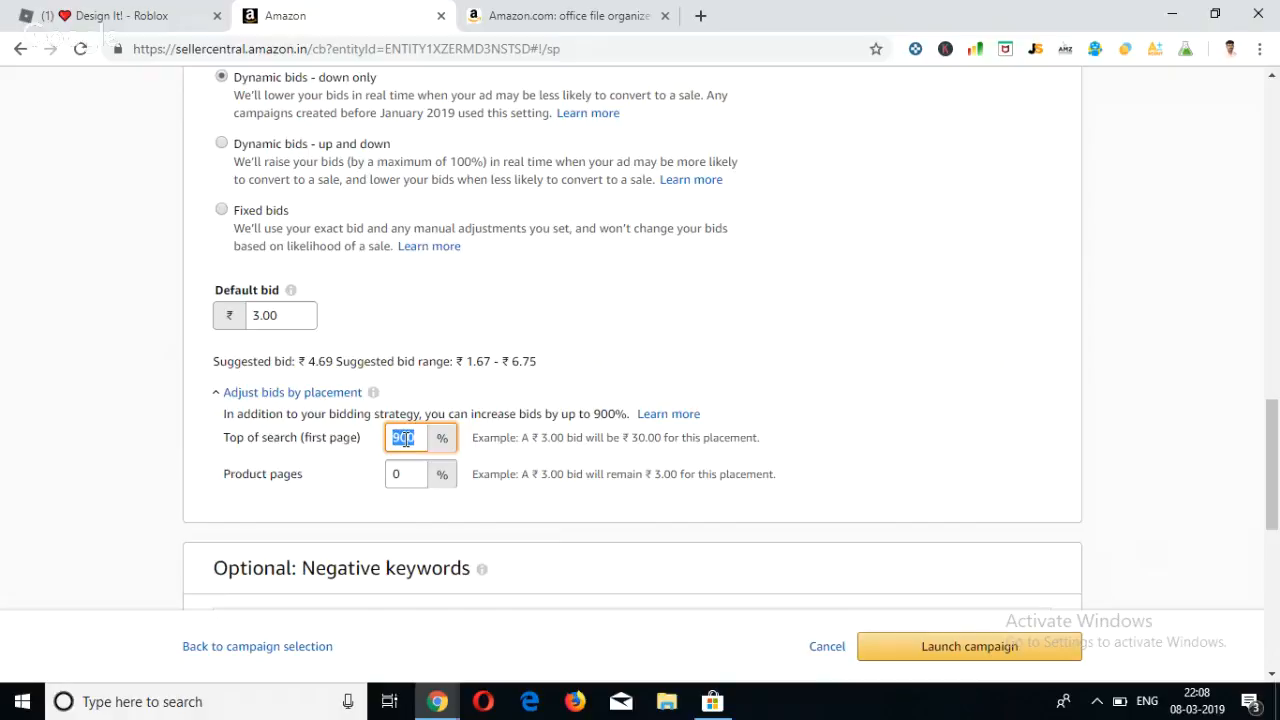
{"action": "left_click", "coordinate": [488, 458]}
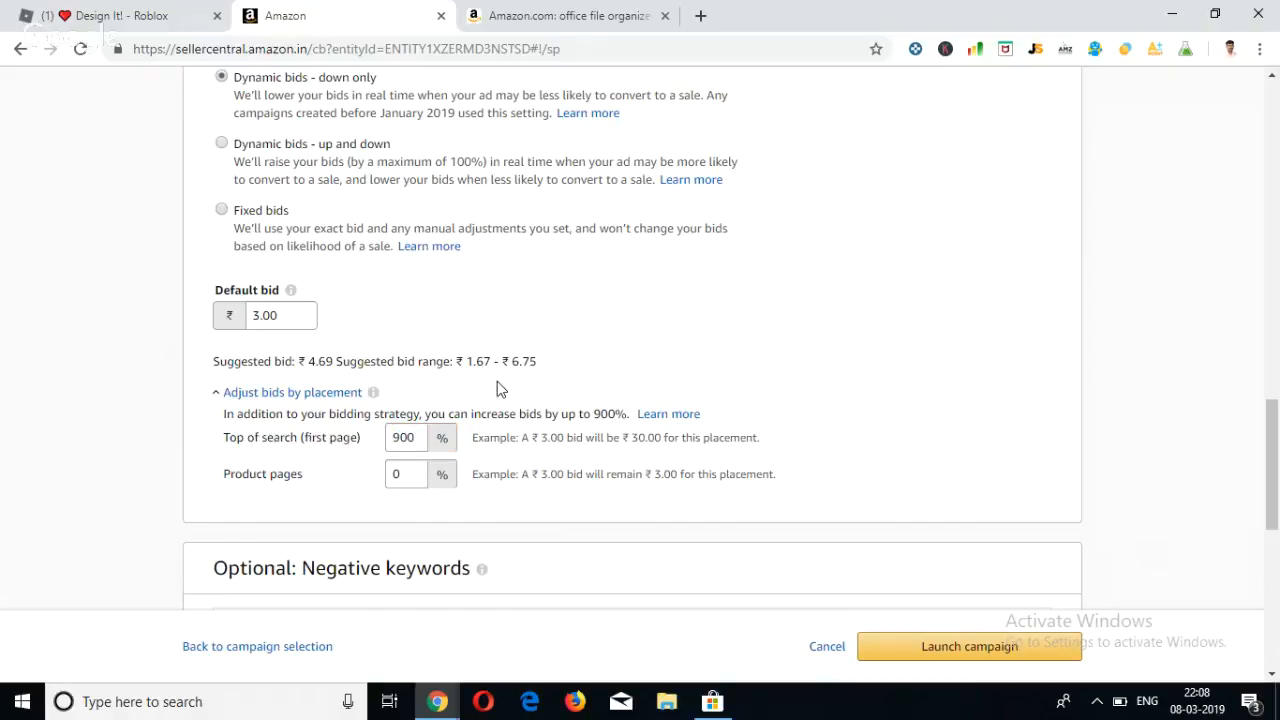
{"action": "scroll", "coordinate": [497, 385], "scroll_direction": "up", "scroll_amount": 1}
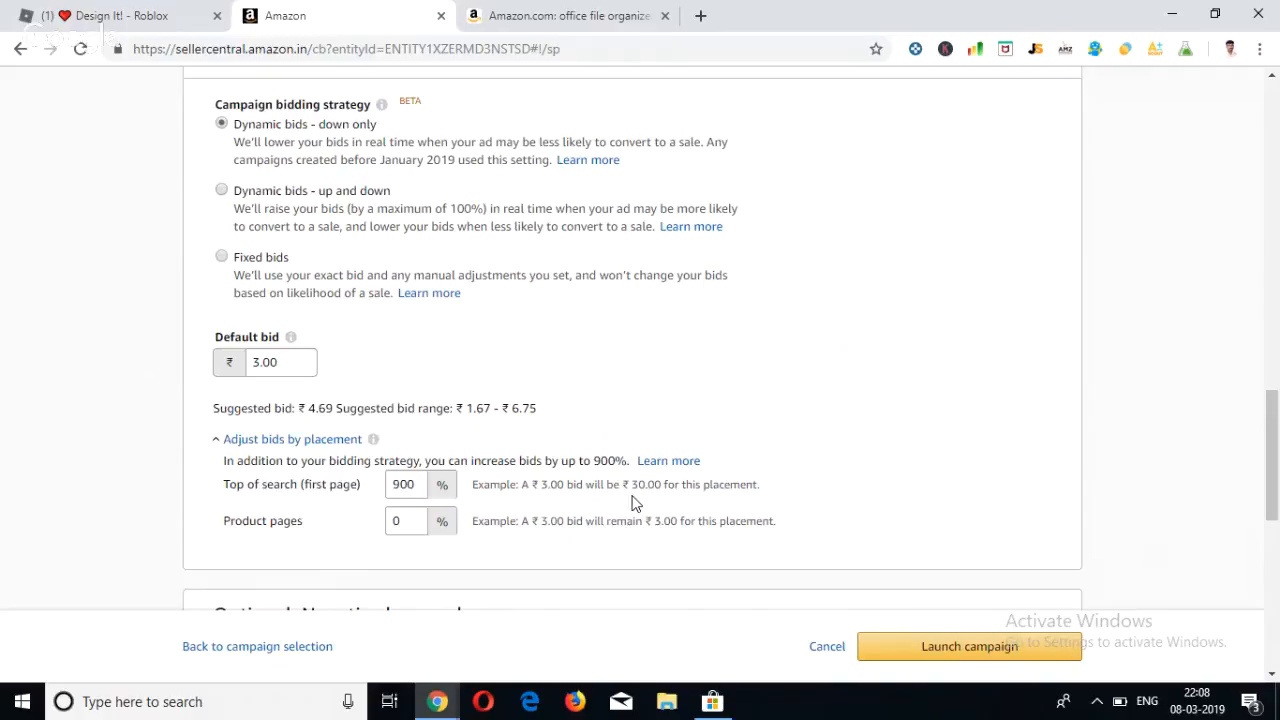
Compare the placement examples under up-and-down and fixed bids, then reselect Dynamic bids - down only.
{"action": "left_click", "coordinate": [221, 192]}
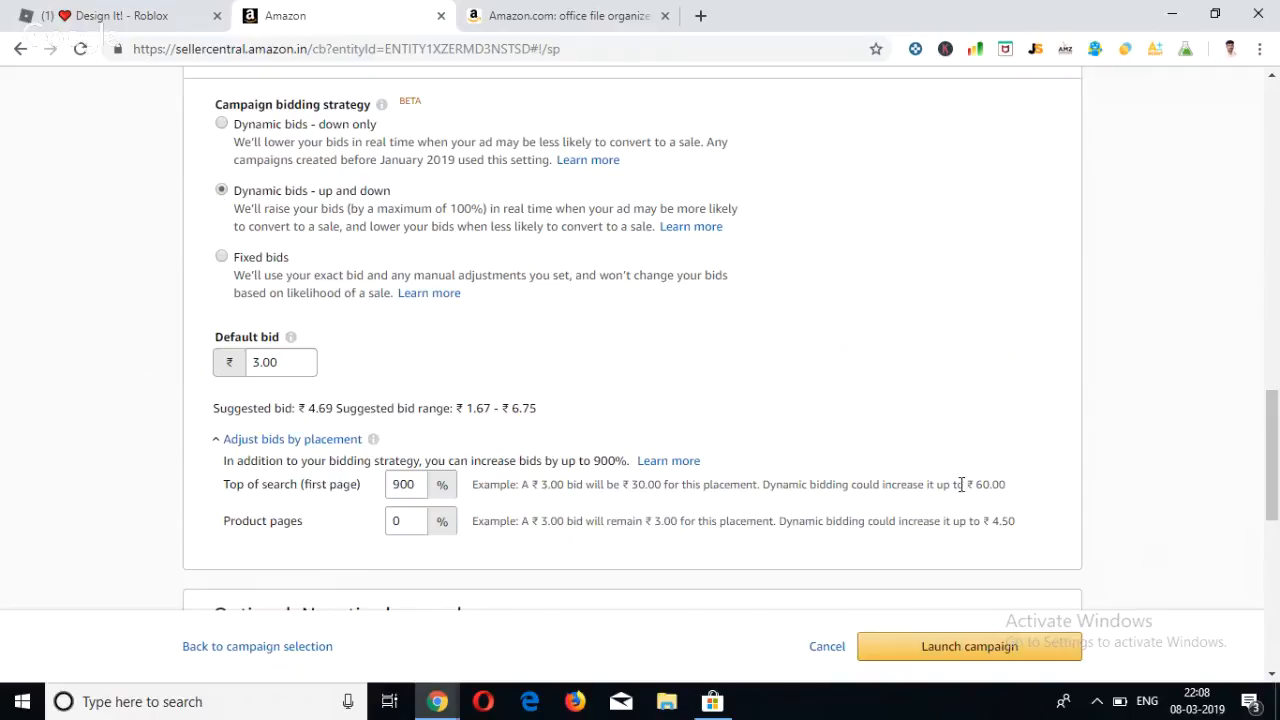
{"action": "left_click", "coordinate": [221, 257]}
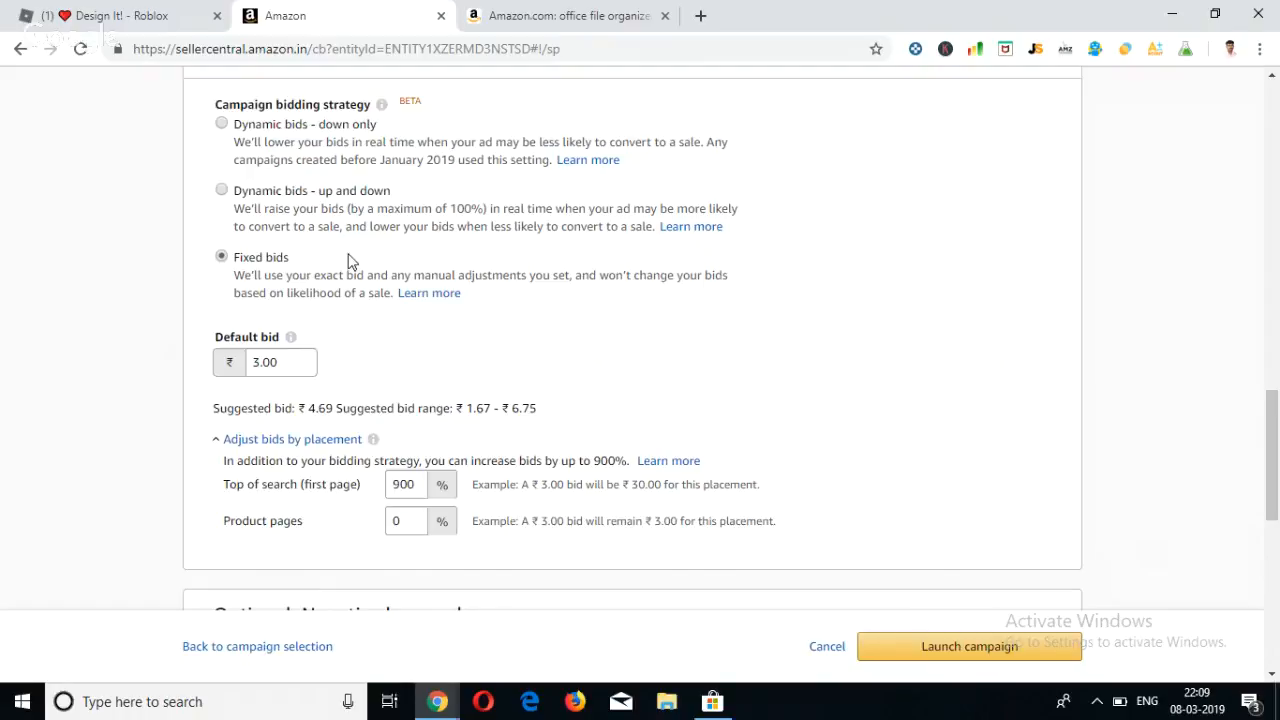
{"action": "left_click", "coordinate": [220, 127]}
Read the help article on adjusting bids by placement, including its table of example bids per strategy, then close it.
{"action": "left_click", "coordinate": [284, 361]}
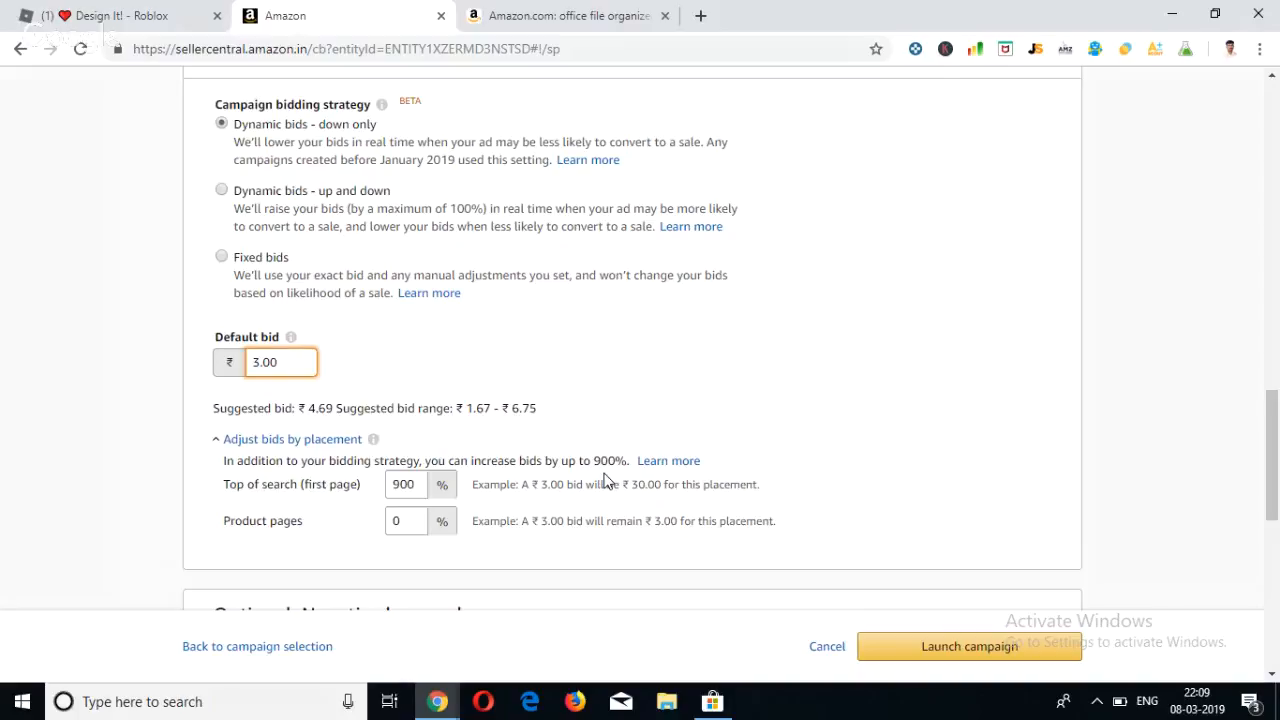
{"action": "left_click", "coordinate": [675, 463]}
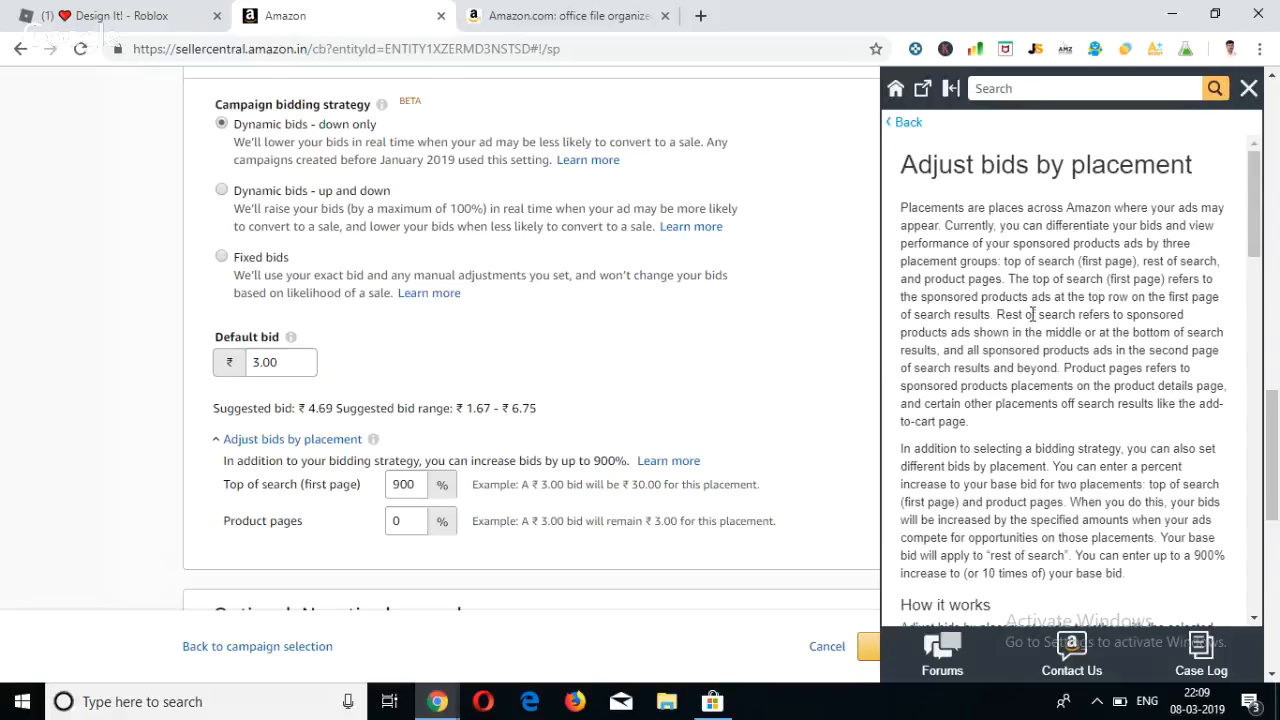
{"action": "scroll", "coordinate": [1035, 366], "scroll_direction": "down", "scroll_amount": 8}
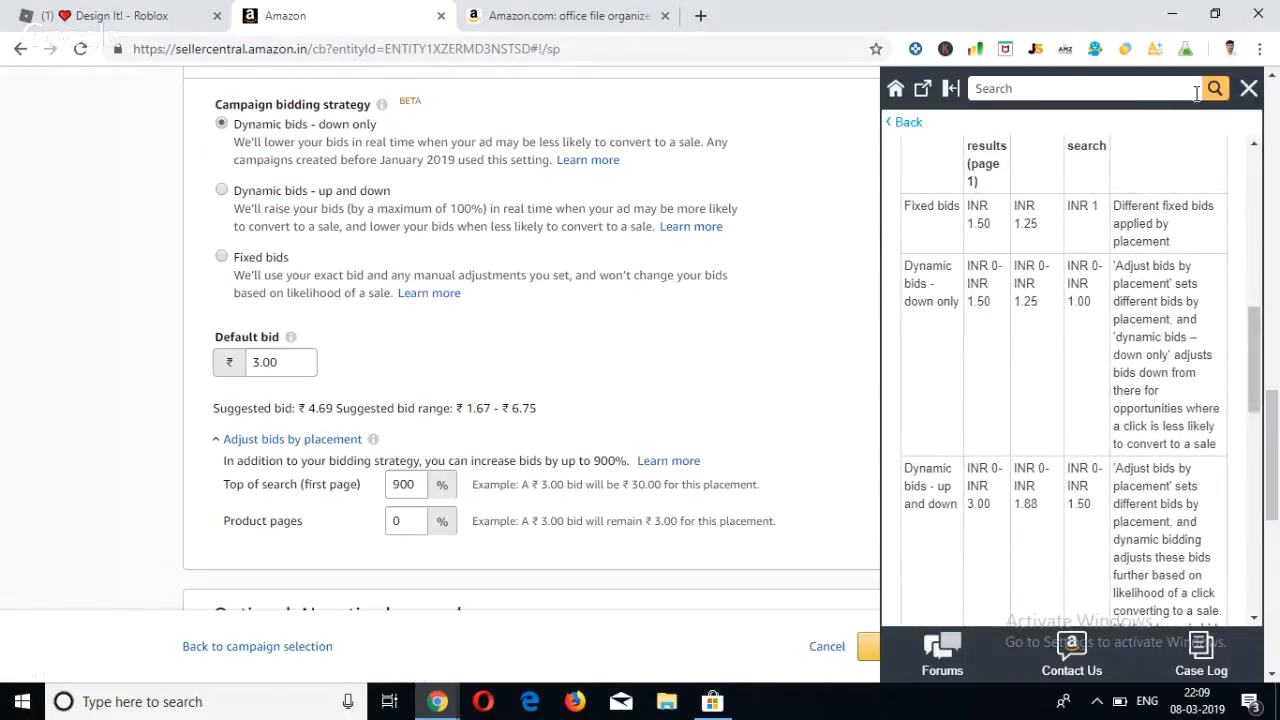
{"action": "left_click", "coordinate": [1249, 89]}
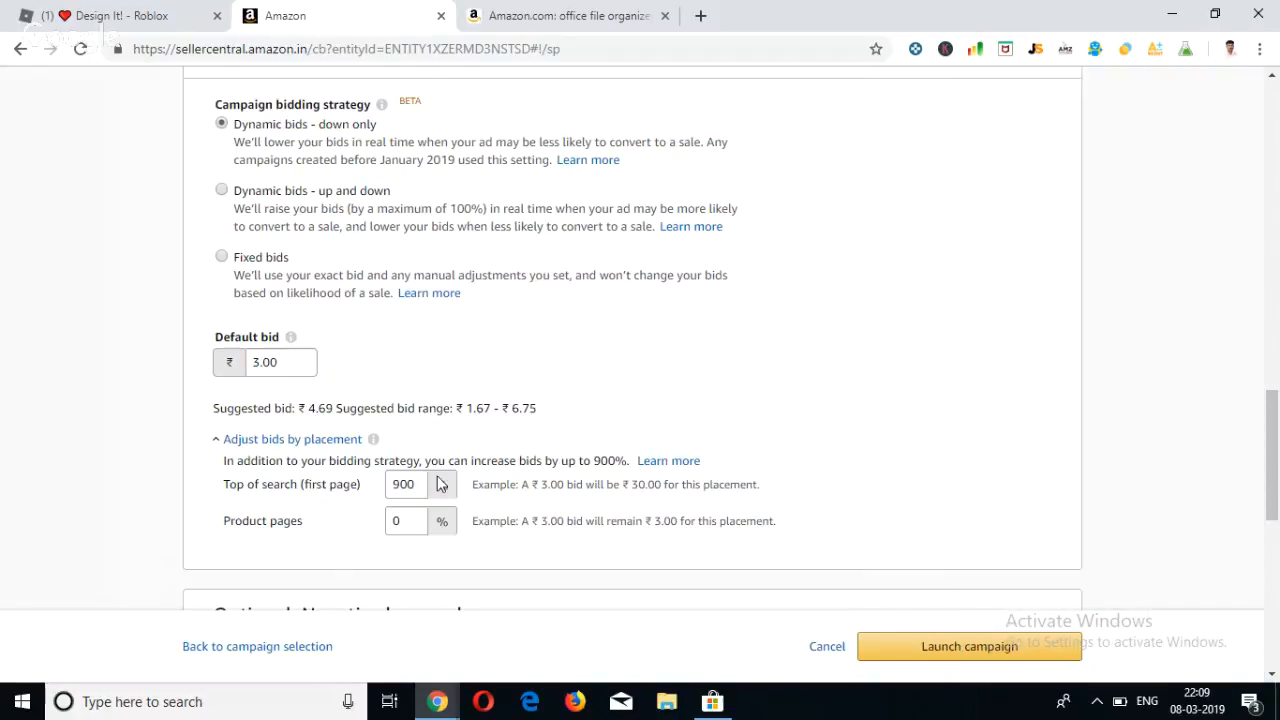
Change the Top of search (first page) bid adjustment to 100%.
{"action": "double_click", "coordinate": [421, 480]}
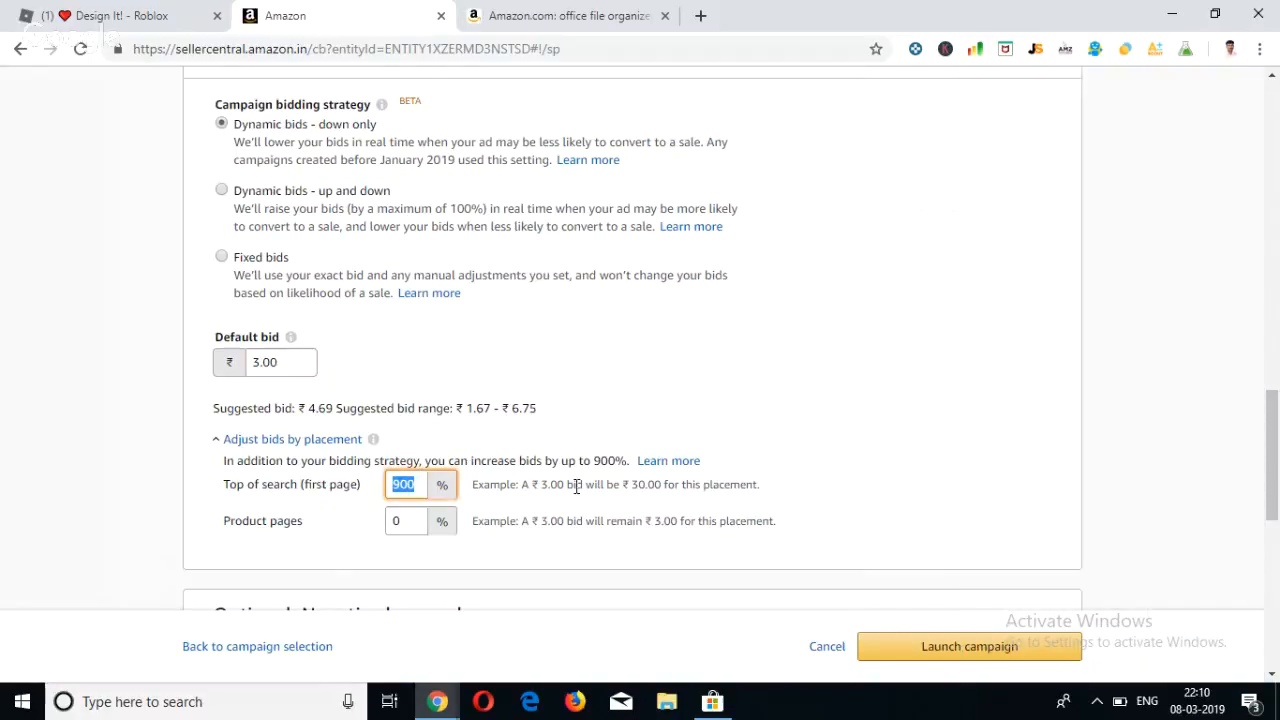
{"action": "key", "text": "BackSpace"}
{"action": "type", "text": "0"}
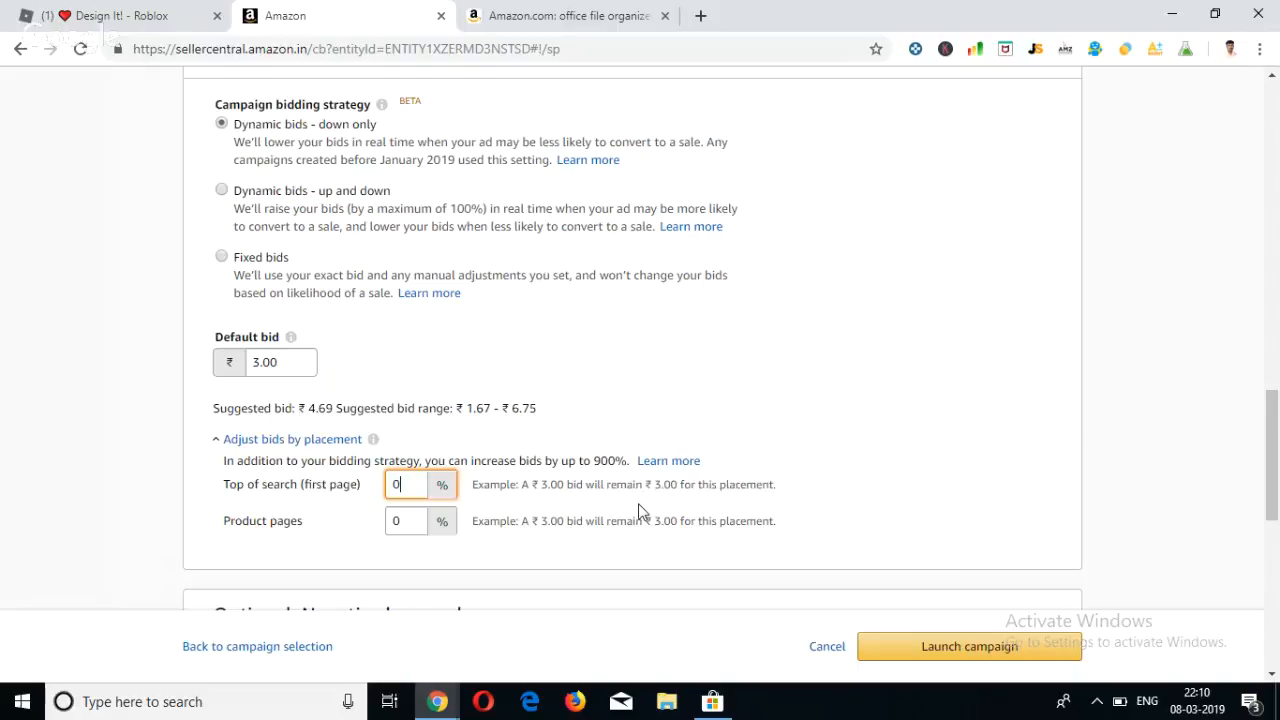
{"action": "key", "text": "BackSpace"}
{"action": "type", "text": "100"}
{"action": "left_click", "coordinate": [708, 537]}
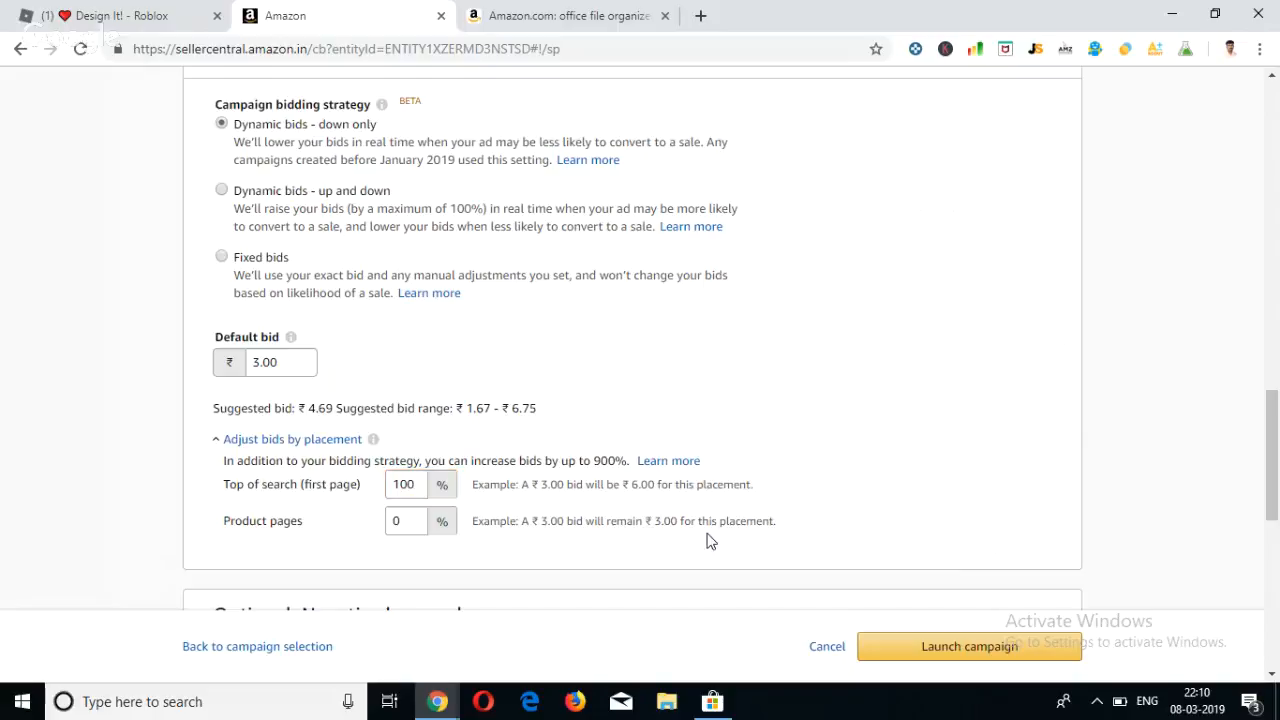
Set the Top of search (first page) bid adjustment back to 0%.
{"action": "double_click", "coordinate": [406, 484]}
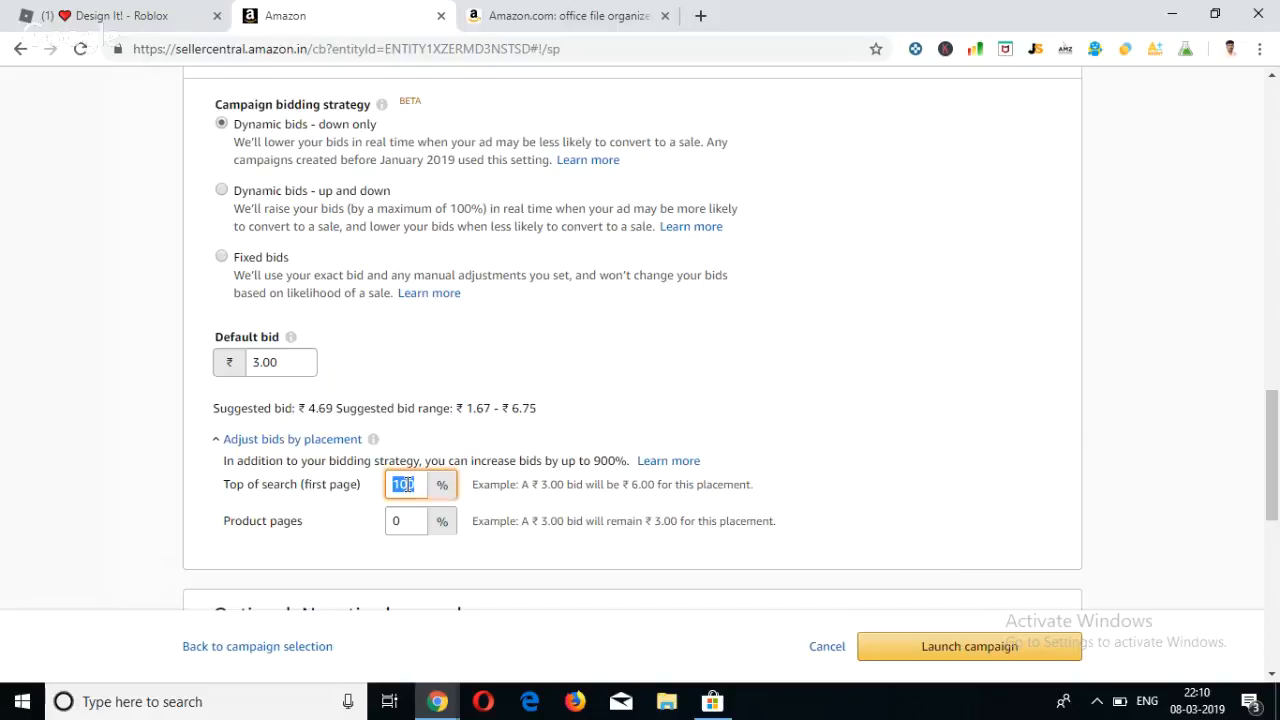
{"action": "type", "text": "3"}
{"action": "key", "text": "BackSpace"}
{"action": "type", "text": "0"}
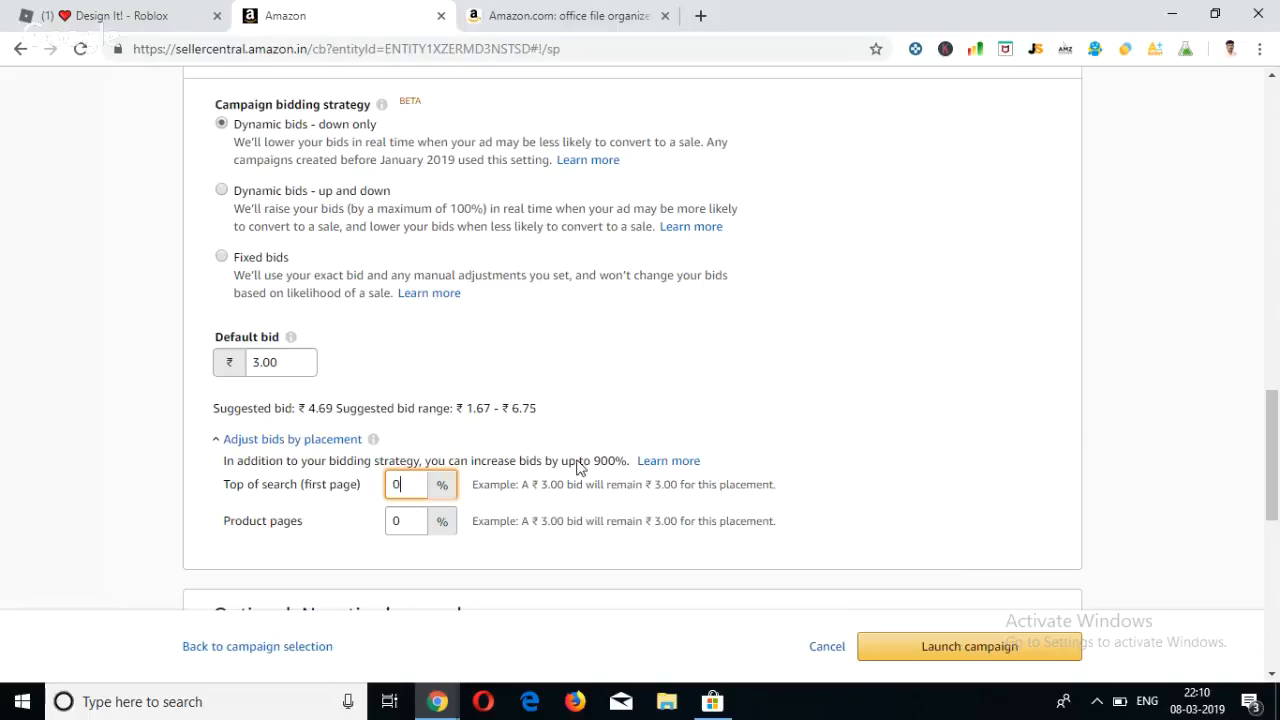
{"action": "left_click", "coordinate": [603, 485]}
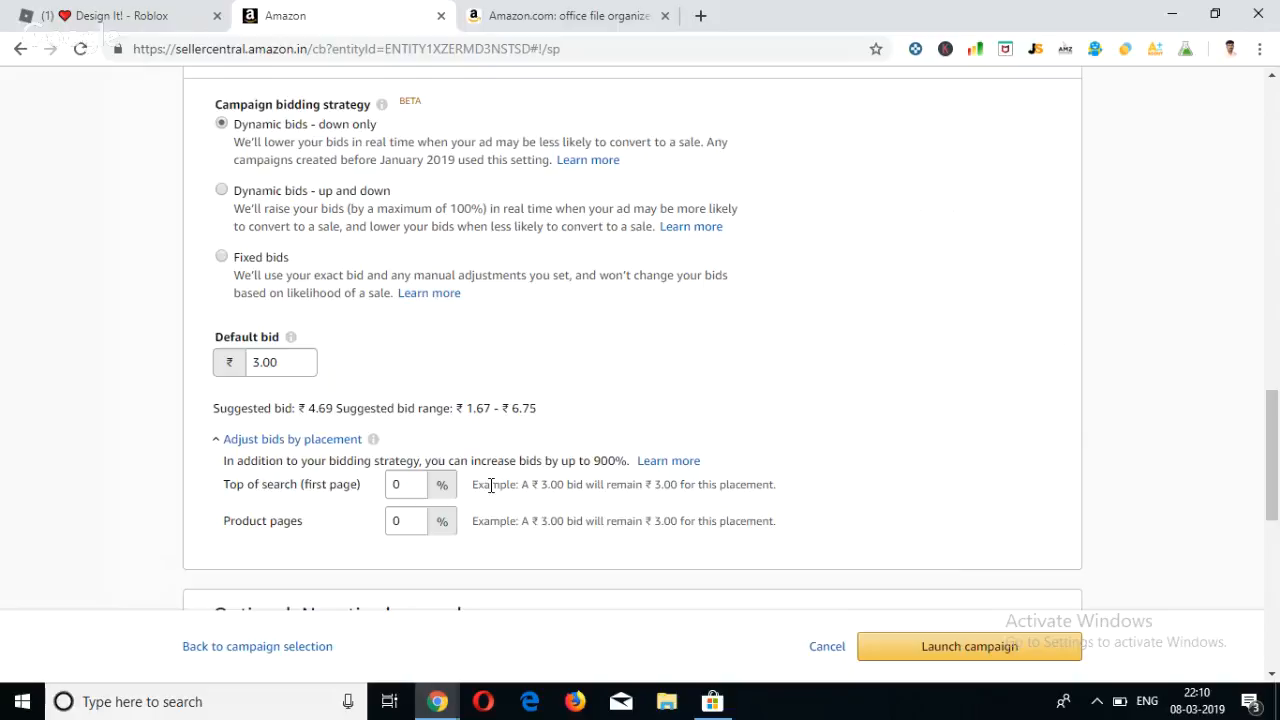
{"action": "scroll", "coordinate": [298, 553], "scroll_direction": "down", "scroll_amount": 2}
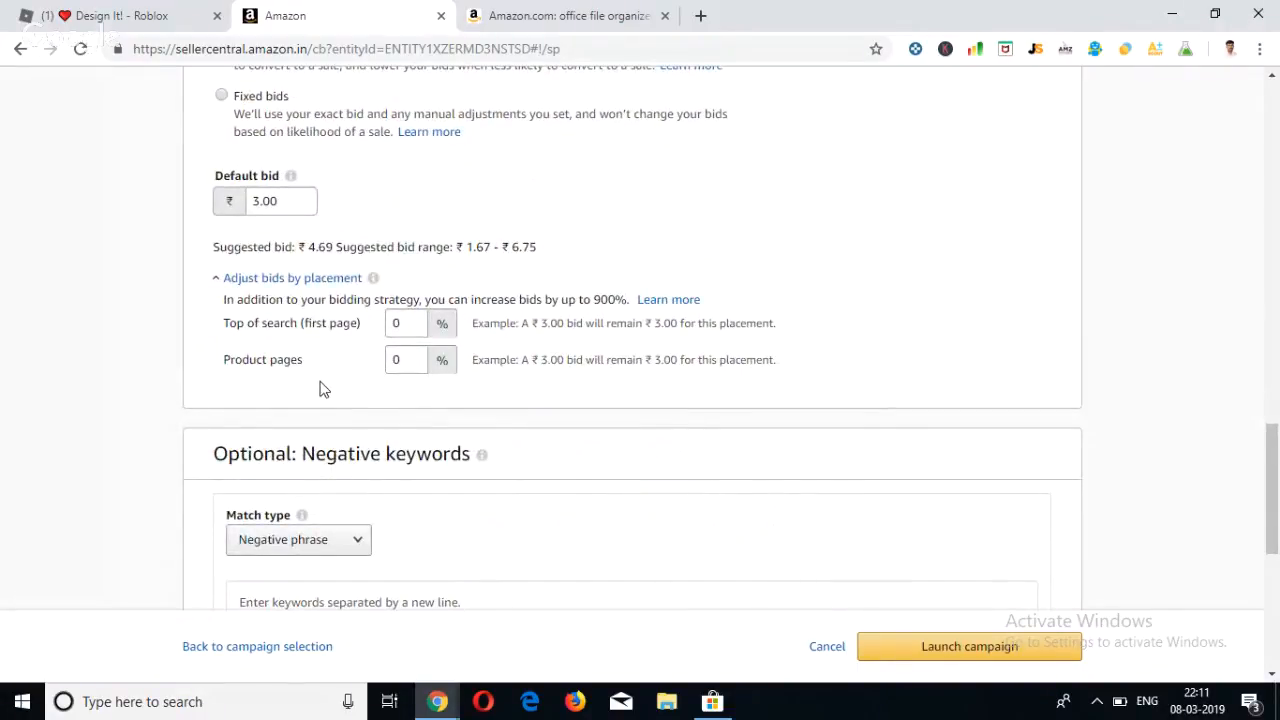
Switch to the Amazon.com office file organizer results and open the STEELMASTER 15 Compartment Desktop Message Rack product page.
{"action": "scroll", "coordinate": [323, 389], "scroll_direction": "down", "scroll_amount": 1}
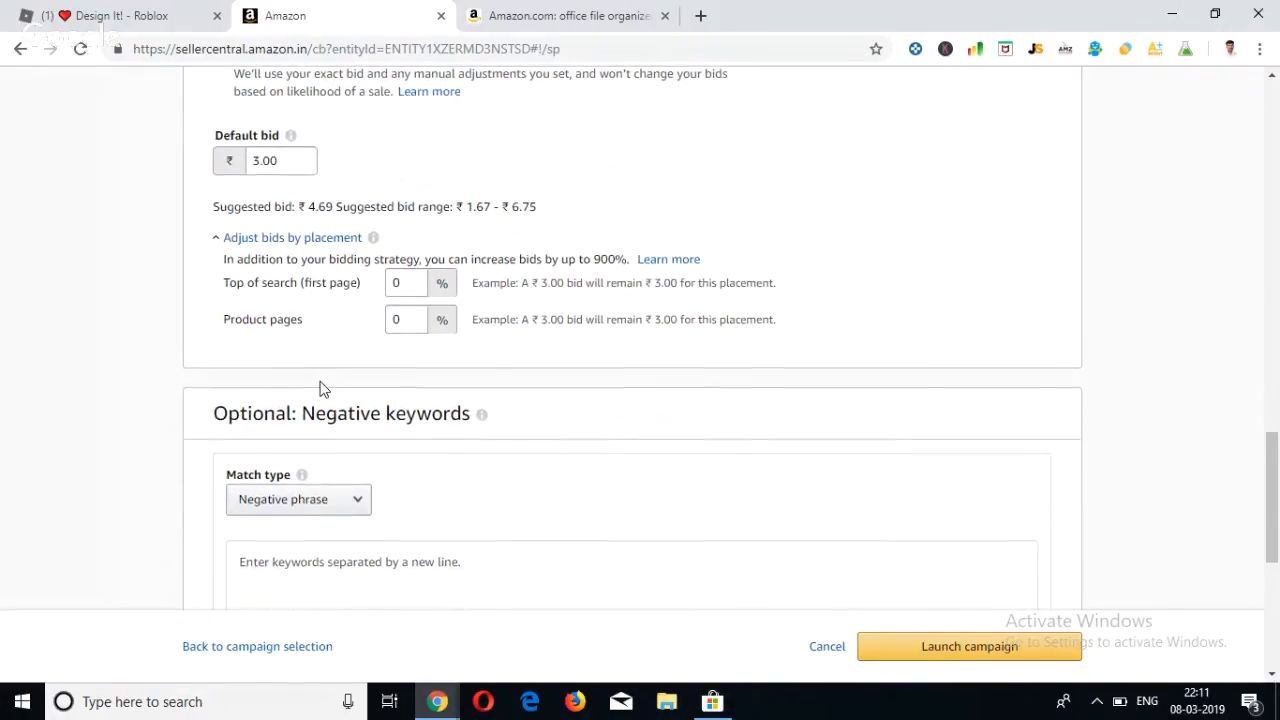
{"action": "scroll", "coordinate": [323, 389], "scroll_direction": "down", "scroll_amount": 1}
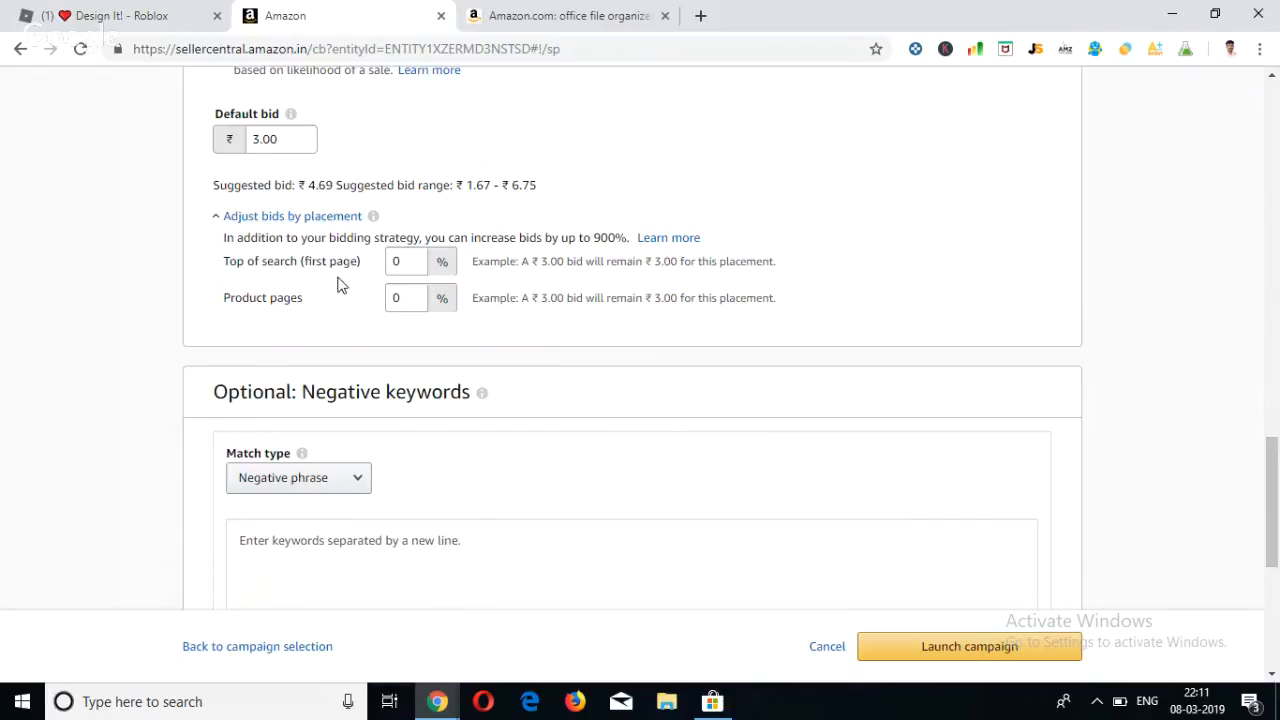
{"action": "left_click", "coordinate": [535, 12]}
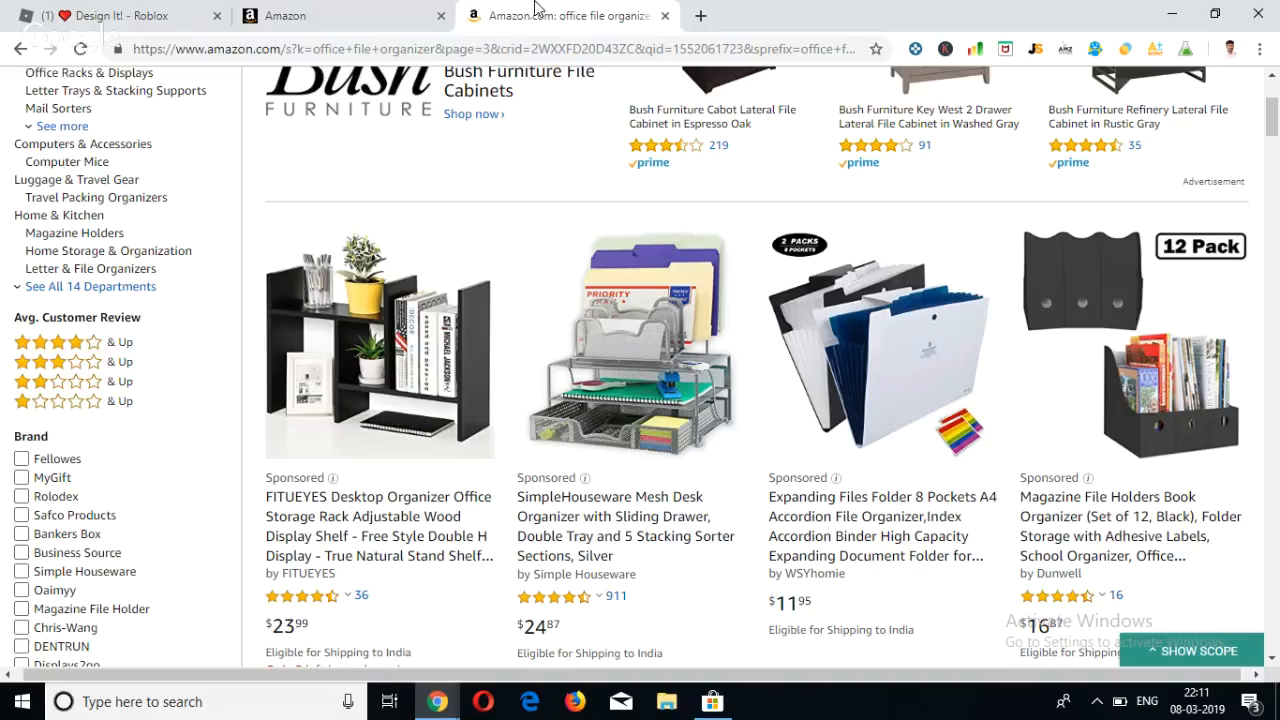
{"action": "scroll", "coordinate": [420, 430], "scroll_direction": "down", "scroll_amount": 5}
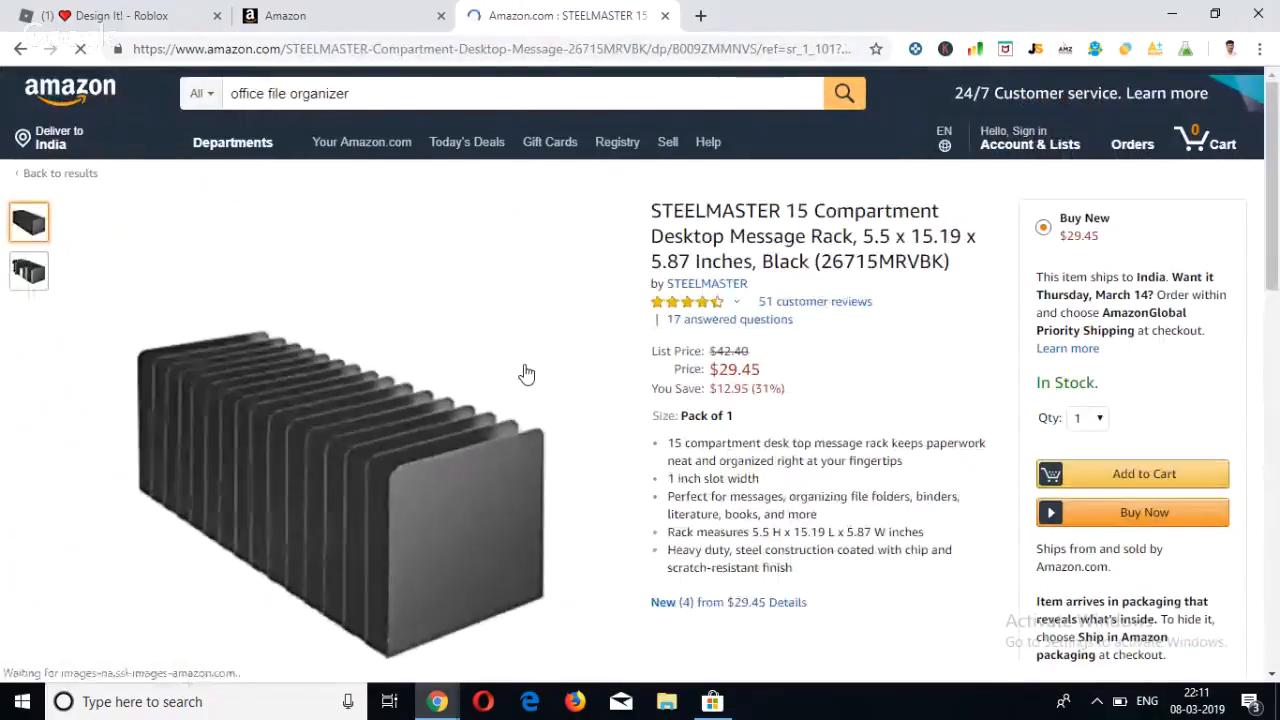
Find the "Sponsored products related to this item" section on the product page and show its second page of ads.
{"action": "scroll", "coordinate": [527, 374], "scroll_direction": "down", "scroll_amount": 5}
{"action": "scroll", "coordinate": [527, 374], "scroll_direction": "down", "scroll_amount": 8}
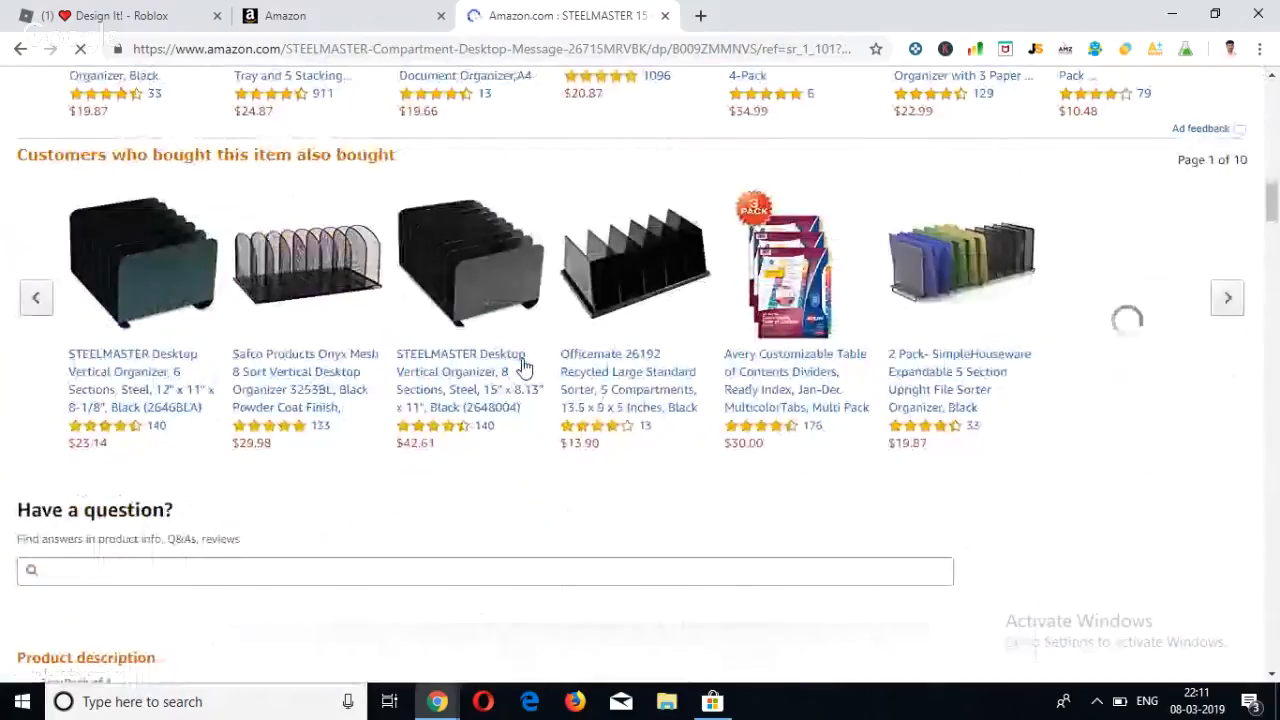
{"action": "scroll", "coordinate": [525, 368], "scroll_direction": "down", "scroll_amount": 2}
{"action": "scroll", "coordinate": [525, 368], "scroll_direction": "up", "scroll_amount": 2}
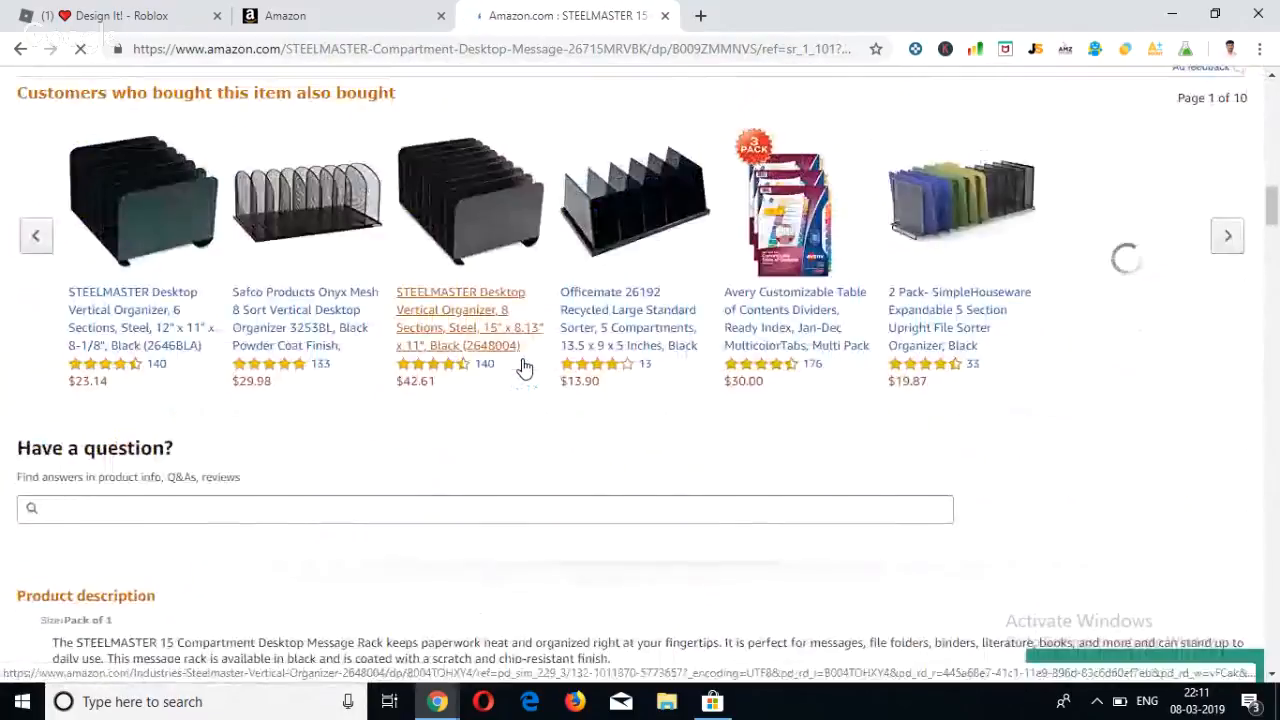
{"action": "scroll", "coordinate": [525, 368], "scroll_direction": "down", "scroll_amount": 2}
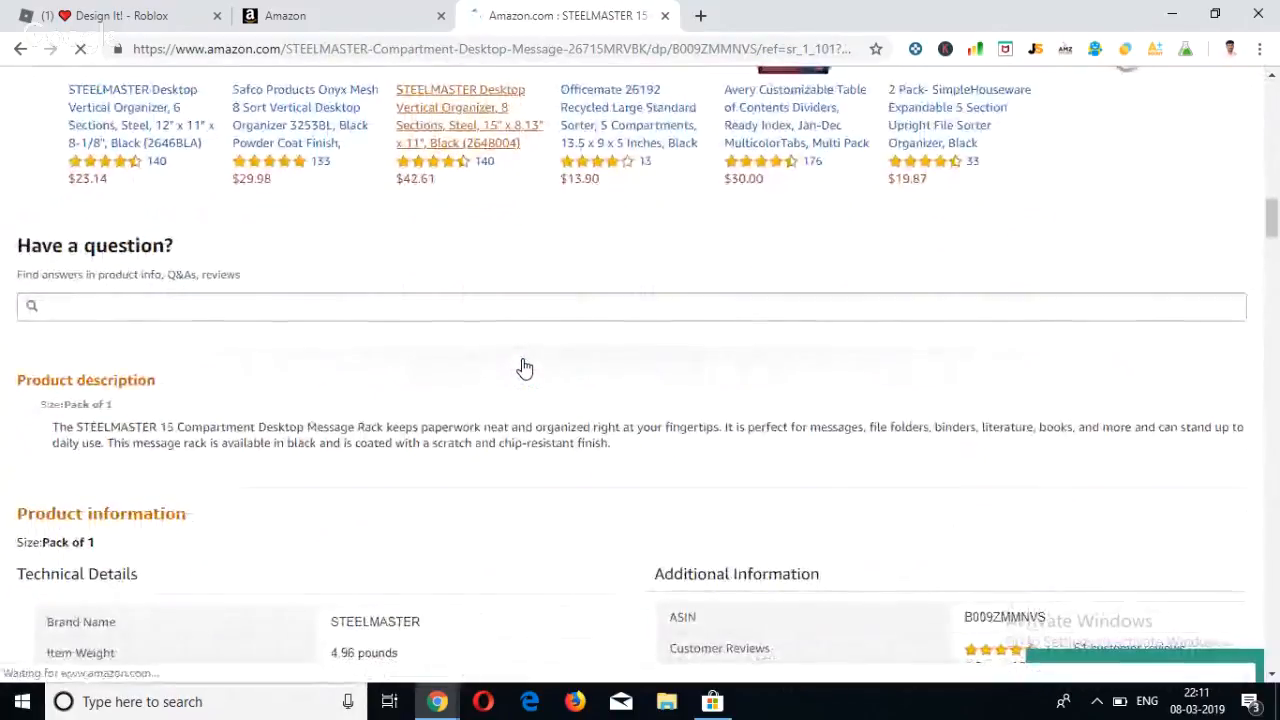
{"action": "scroll", "coordinate": [574, 297], "scroll_direction": "down", "scroll_amount": 2}
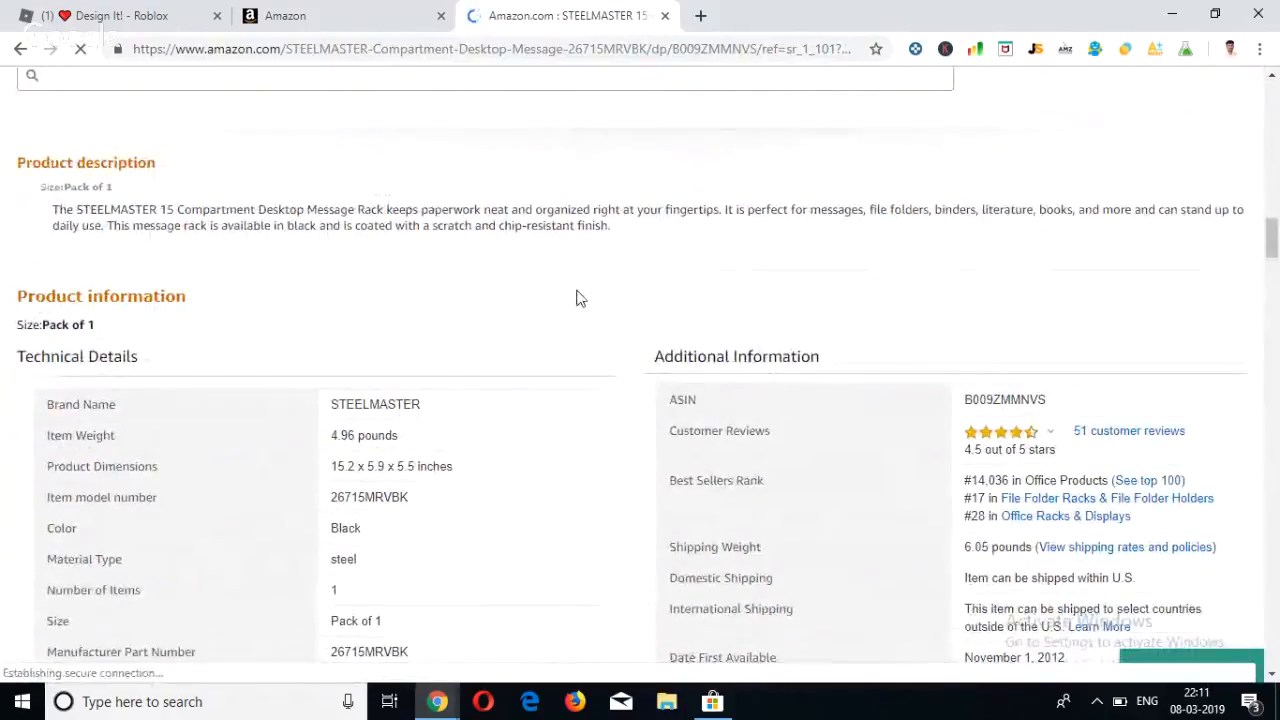
{"action": "scroll", "coordinate": [574, 294], "scroll_direction": "up", "scroll_amount": 4}
{"action": "scroll", "coordinate": [580, 366], "scroll_direction": "down", "scroll_amount": 1}
{"action": "scroll", "coordinate": [578, 360], "scroll_direction": "down", "scroll_amount": 3}
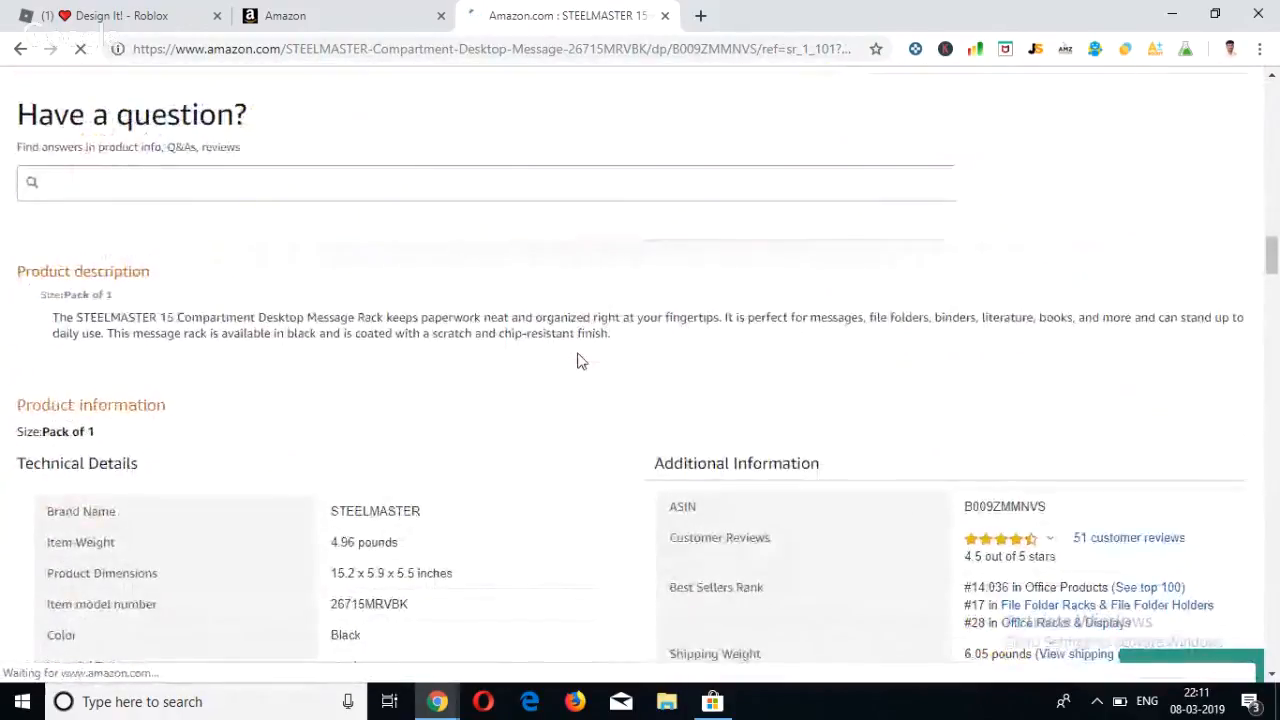
{"action": "scroll", "coordinate": [578, 360], "scroll_direction": "down", "scroll_amount": 6}
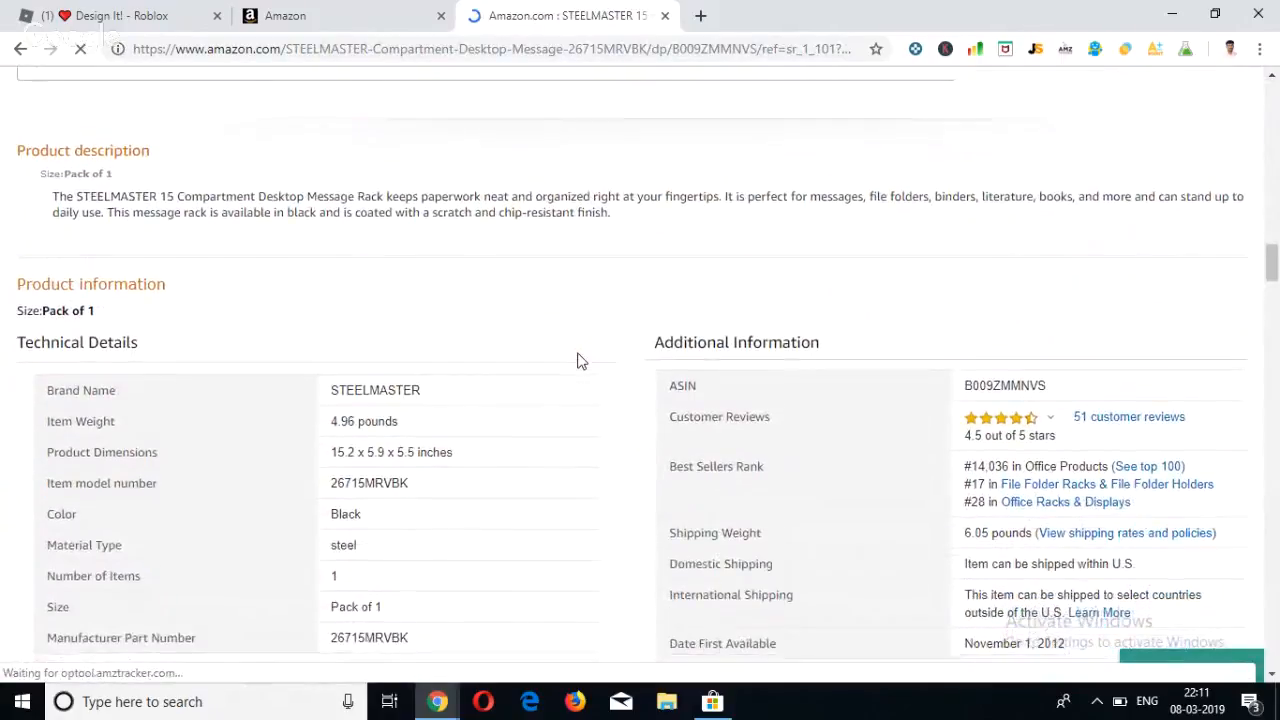
{"action": "scroll", "coordinate": [582, 361], "scroll_direction": "down", "scroll_amount": 1}
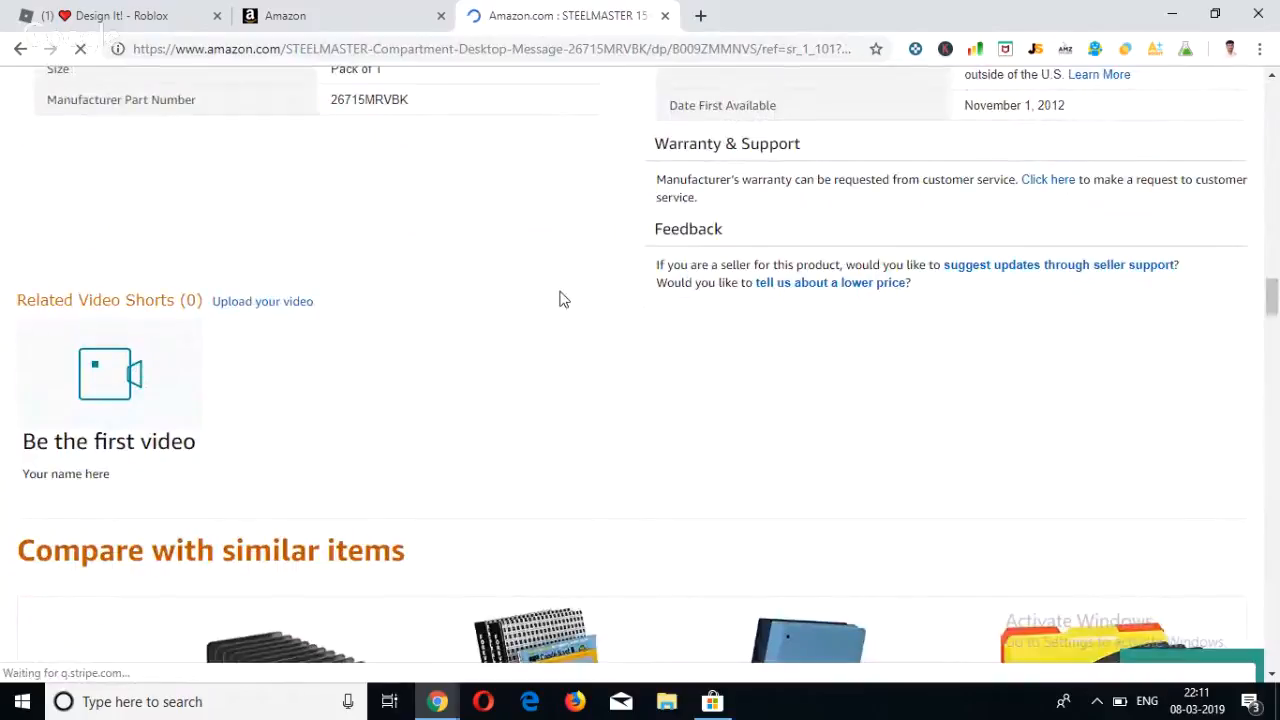
{"action": "scroll", "coordinate": [575, 362], "scroll_direction": "down", "scroll_amount": 5}
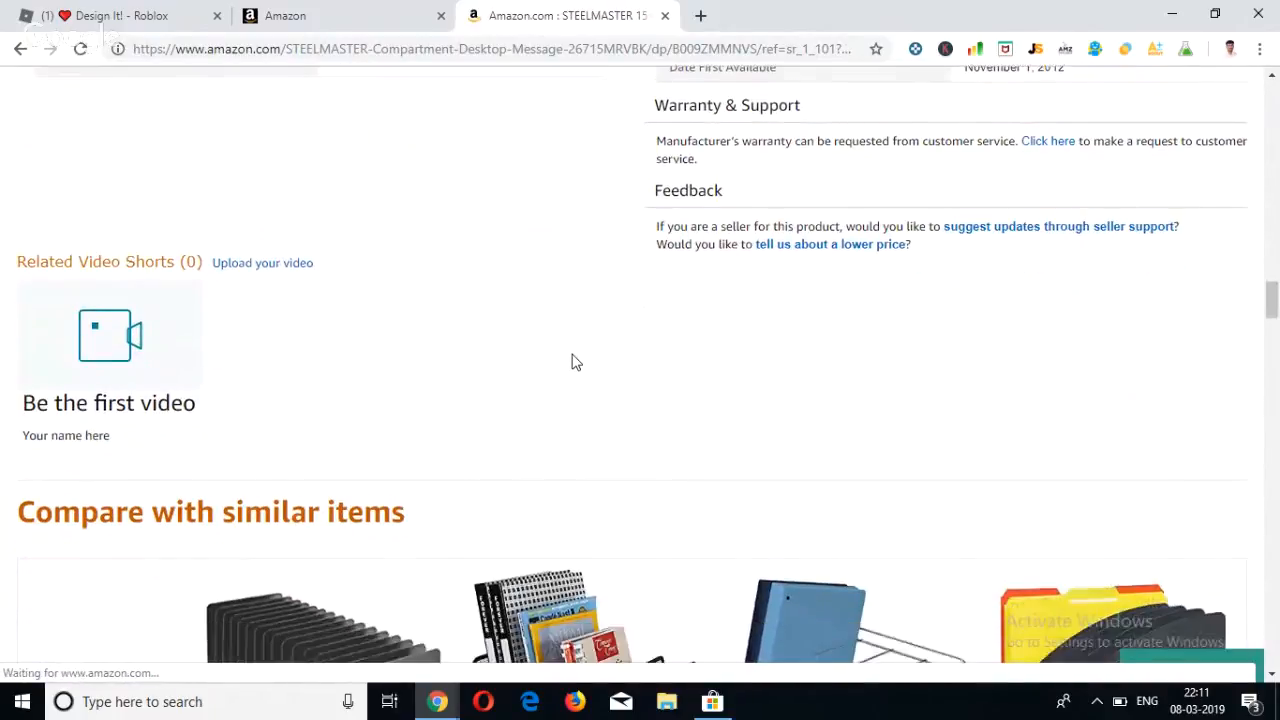
{"action": "scroll", "coordinate": [575, 362], "scroll_direction": "down", "scroll_amount": 4}
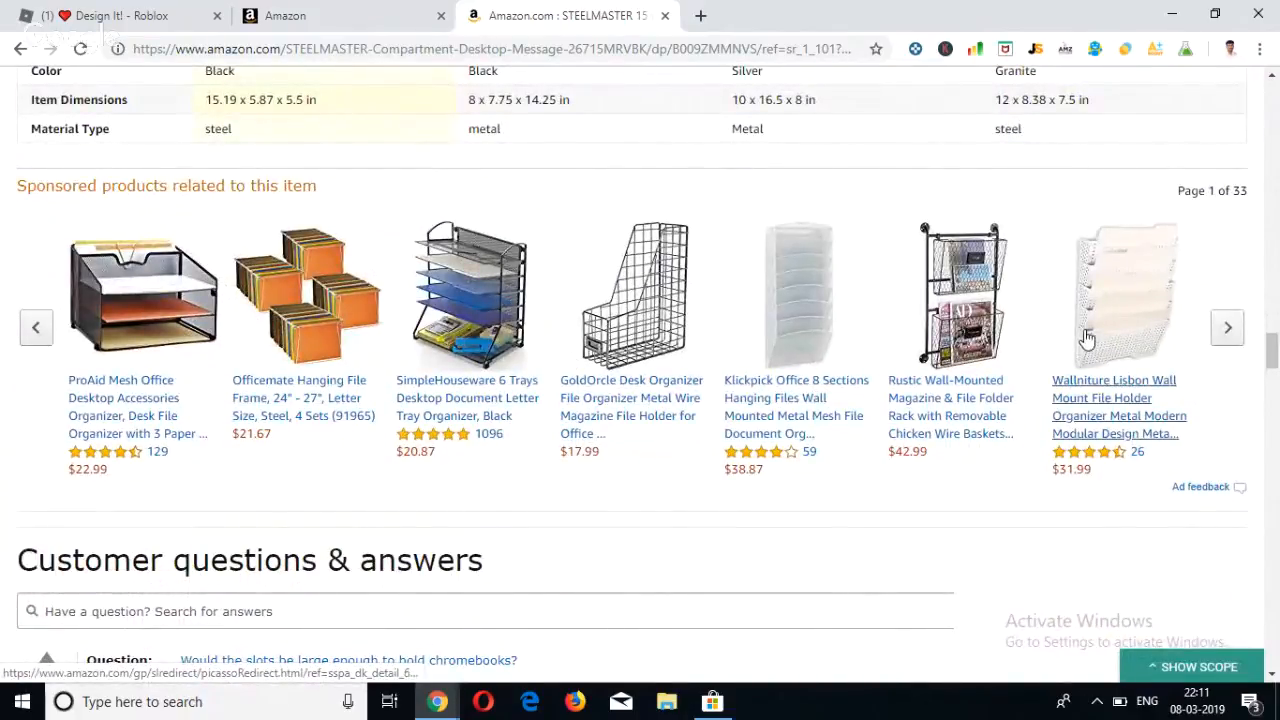
{"action": "left_click", "coordinate": [1233, 333]}
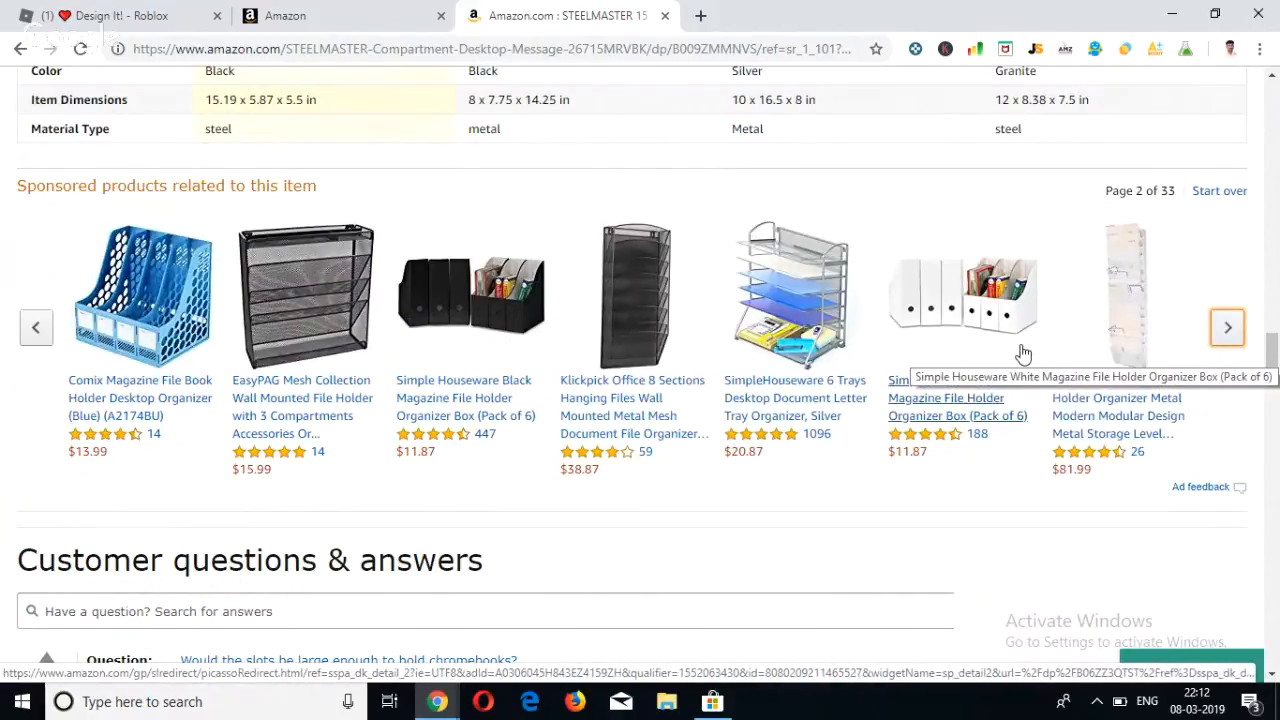
Compare the campaign's Product pages bid adjustment with the sponsored products shown on the STEELMASTER product page, then return to the campaign form.
{"action": "left_click", "coordinate": [337, 22]}
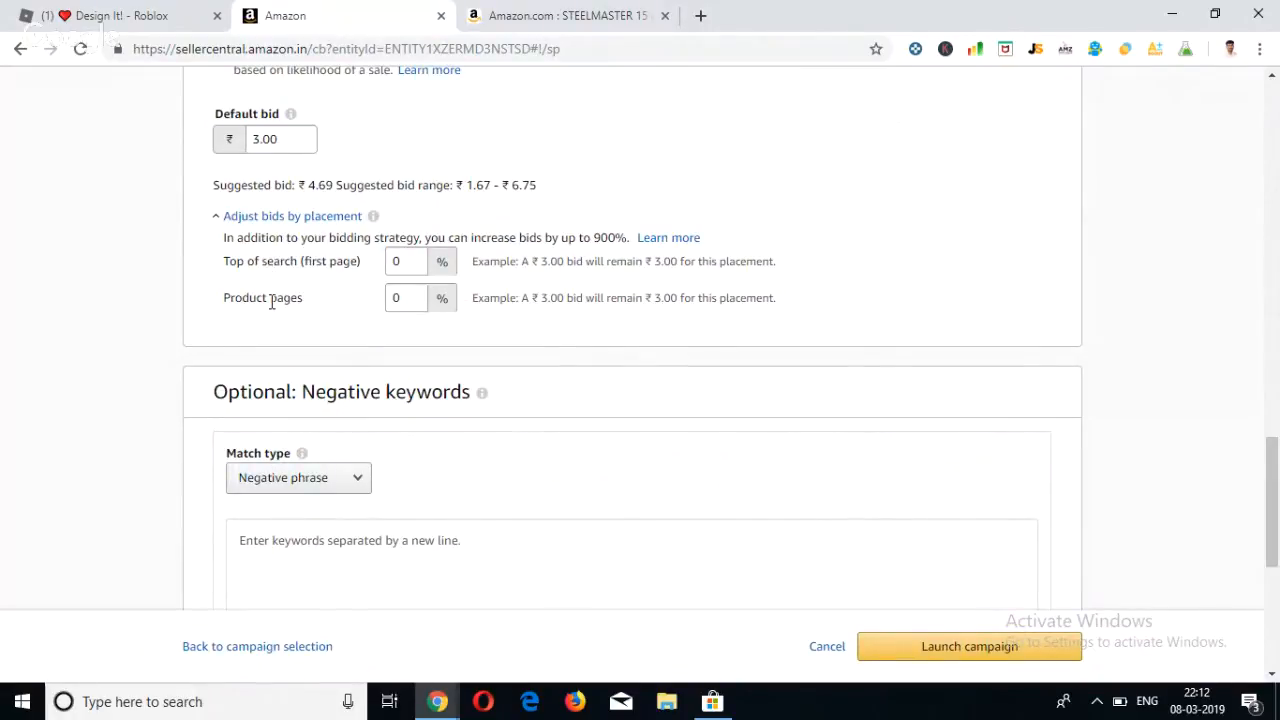
{"action": "left_click", "coordinate": [407, 298]}
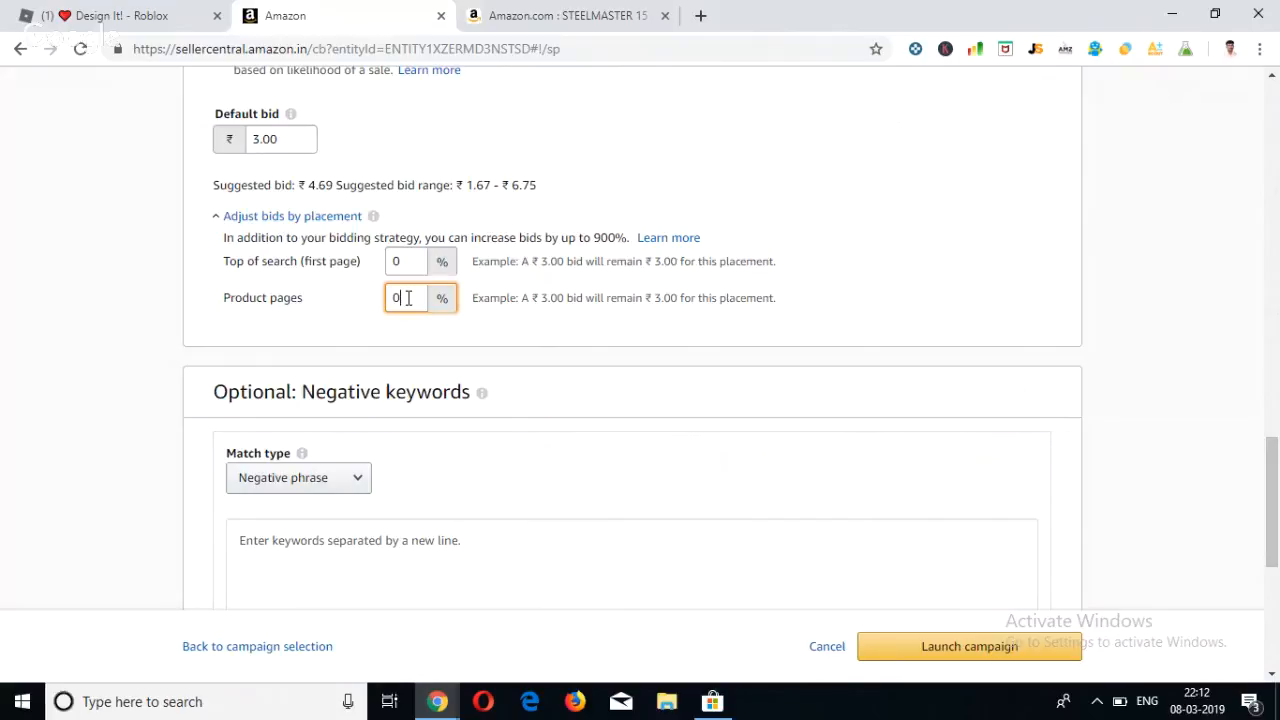
{"action": "left_click", "coordinate": [307, 302]}
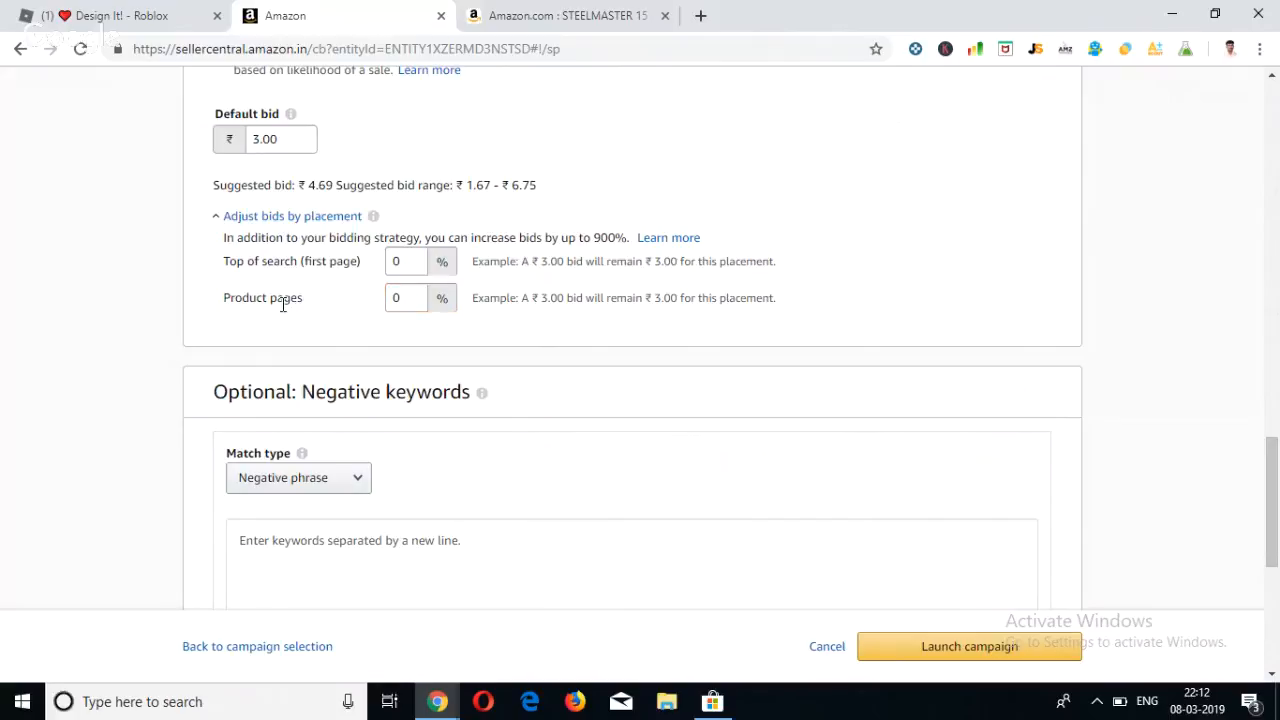
{"action": "left_click", "coordinate": [507, 28]}
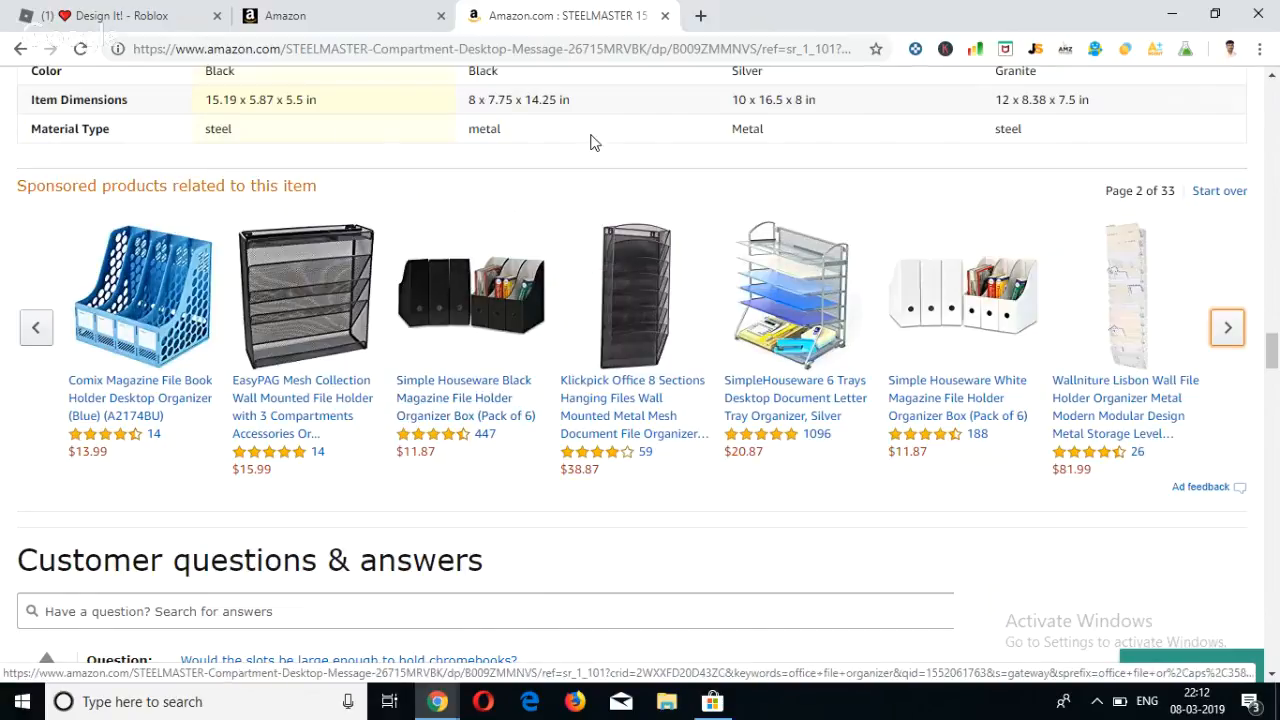
{"action": "scroll", "coordinate": [590, 142], "scroll_direction": "up", "scroll_amount": 1}
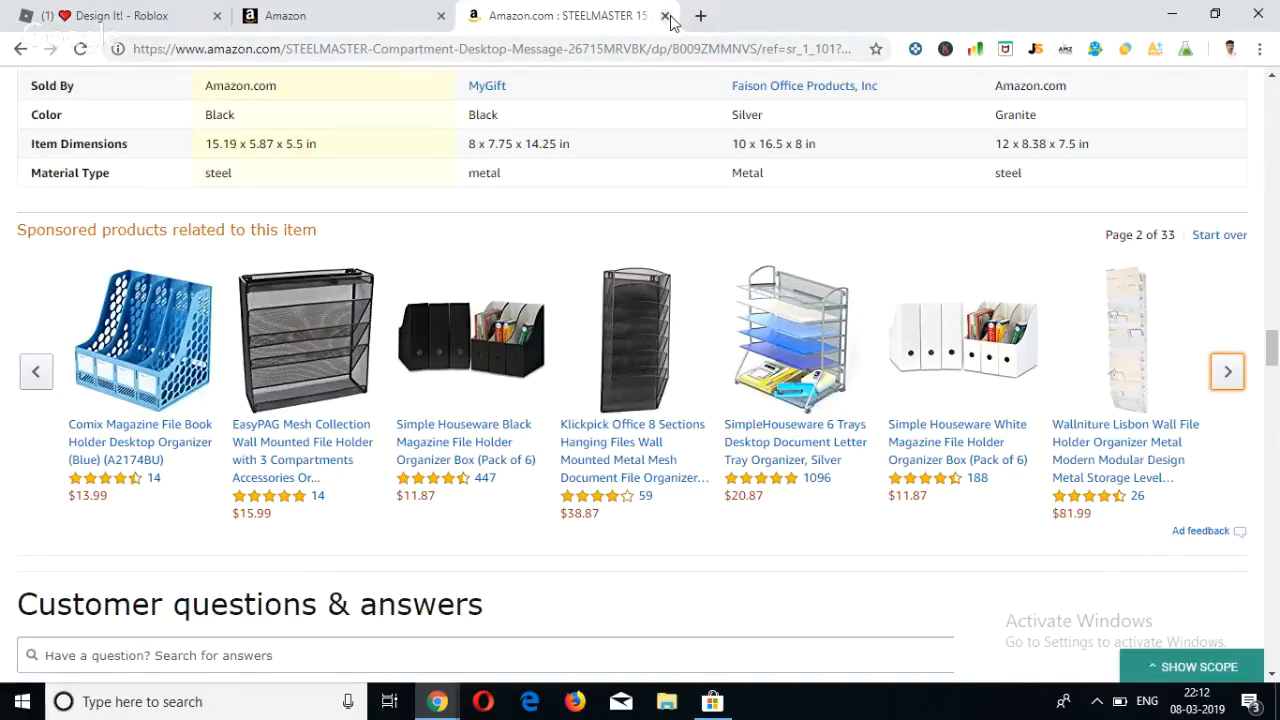
{"action": "left_click", "coordinate": [351, 12]}
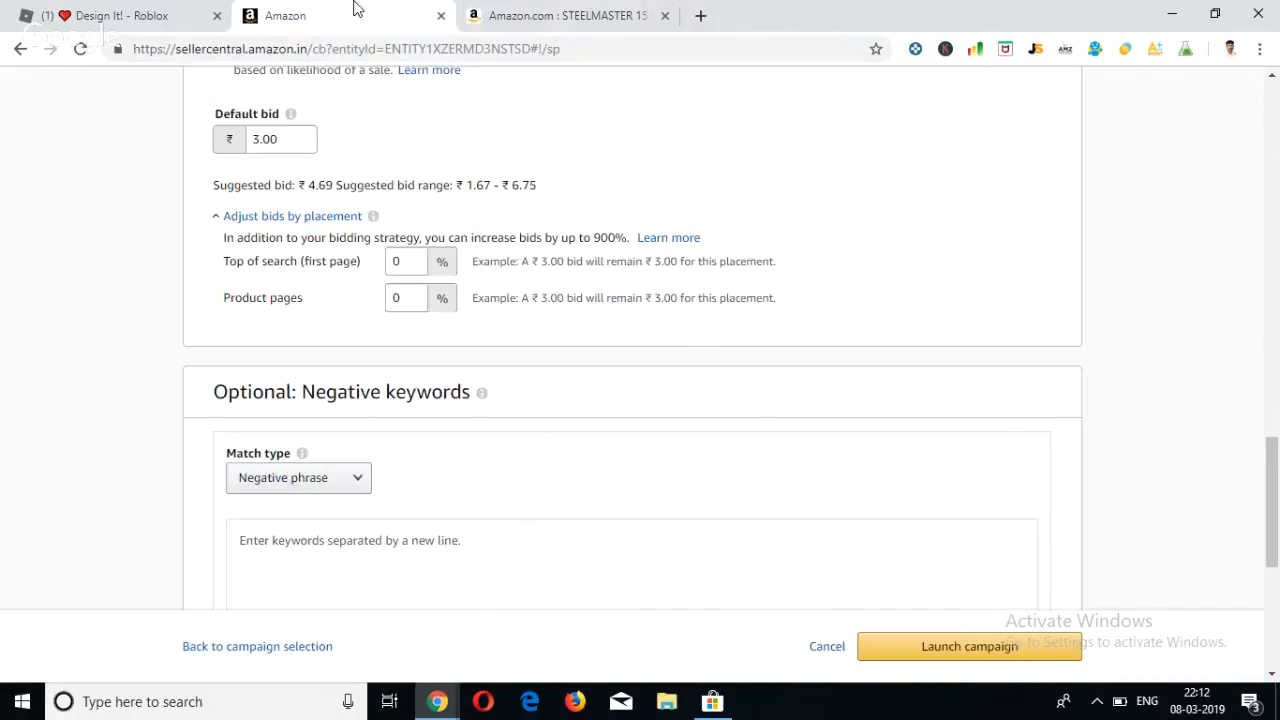
Review the campaign form's targeting choice, ad group name and selected grow bag product.
{"action": "scroll", "coordinate": [413, 236], "scroll_direction": "up", "scroll_amount": 1}
{"action": "scroll", "coordinate": [413, 236], "scroll_direction": "up", "scroll_amount": 1}
{"action": "scroll", "coordinate": [413, 236], "scroll_direction": "down", "scroll_amount": 1}
{"action": "scroll", "coordinate": [413, 237], "scroll_direction": "up", "scroll_amount": 8}
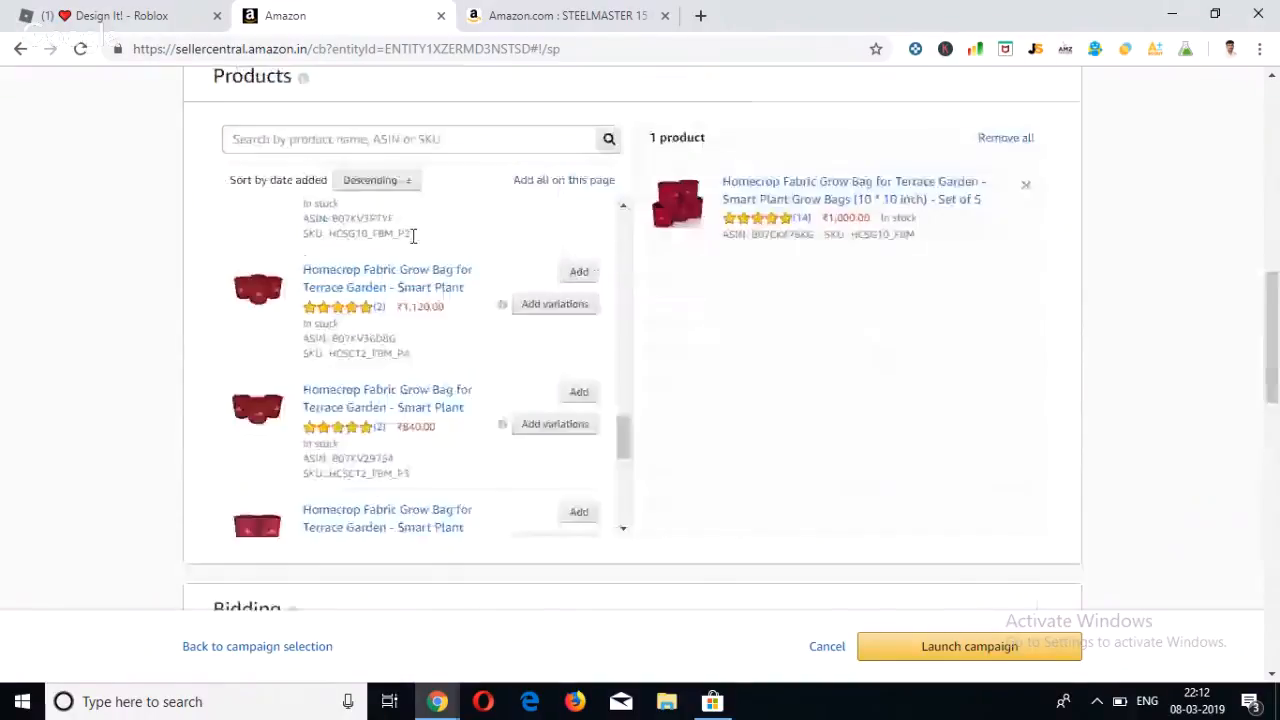
{"action": "scroll", "coordinate": [410, 238], "scroll_direction": "up", "scroll_amount": 10}
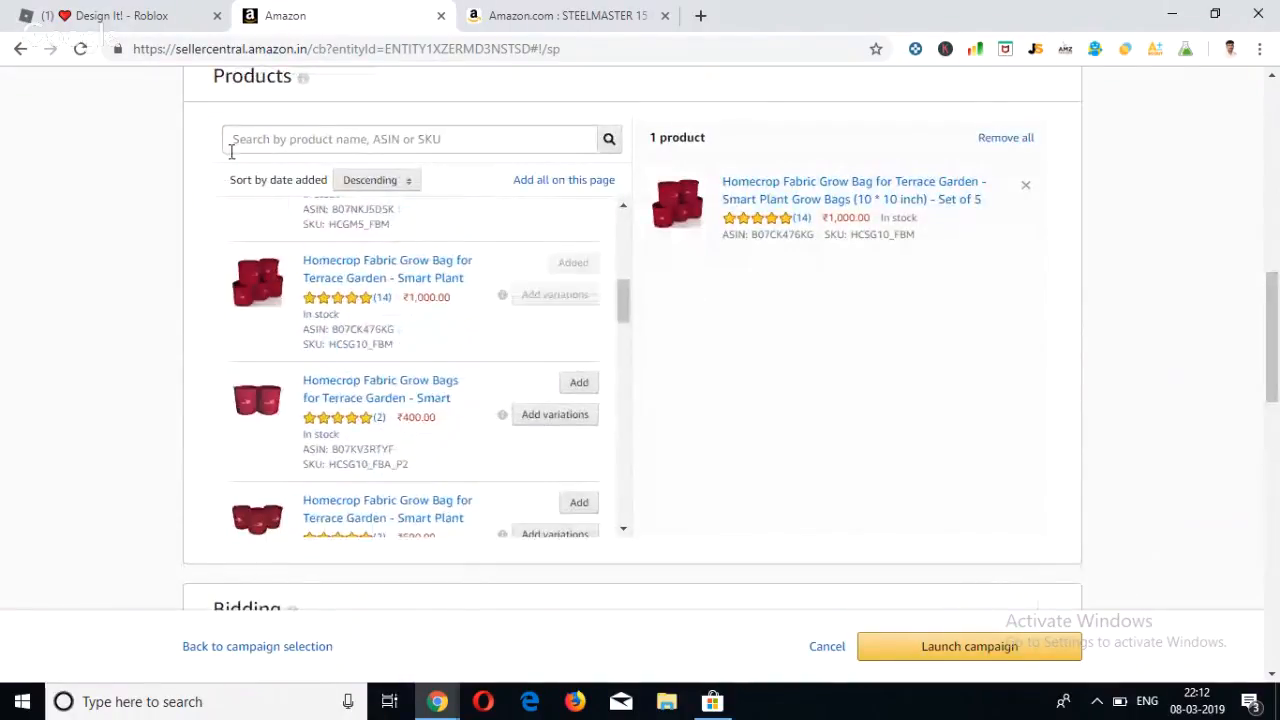
{"action": "scroll", "coordinate": [185, 165], "scroll_direction": "up", "scroll_amount": 5}
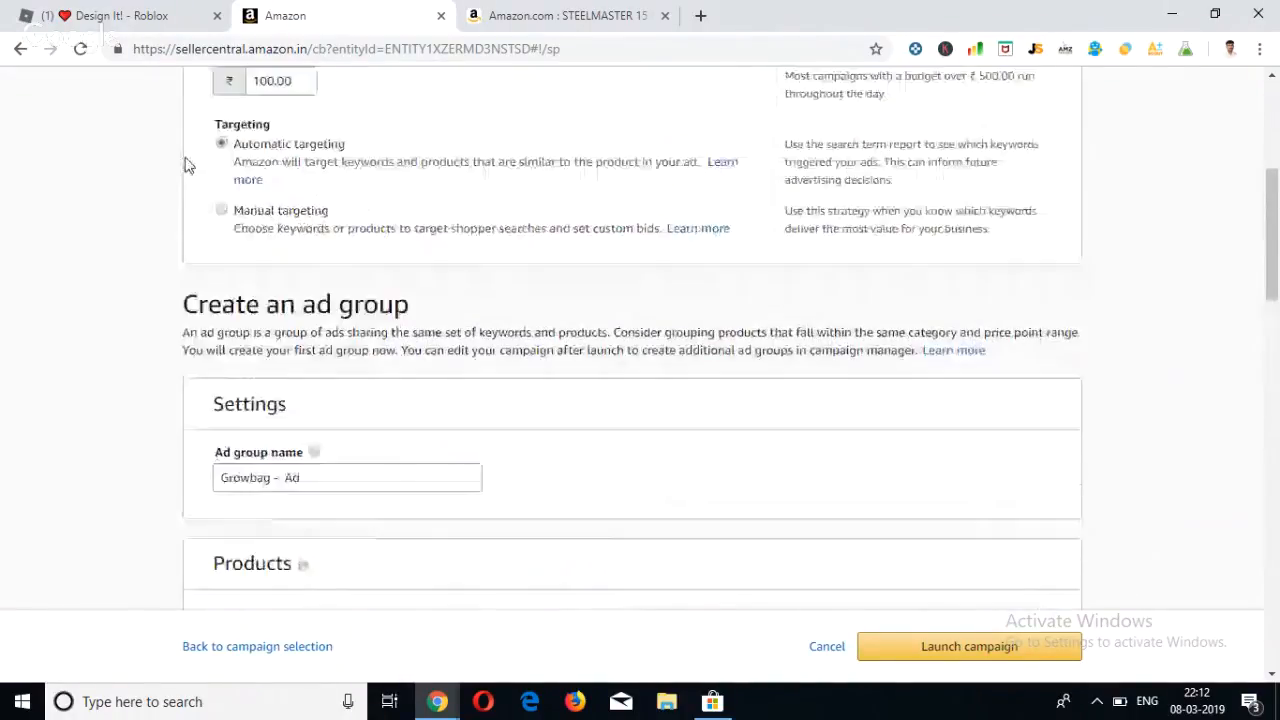
{"action": "scroll", "coordinate": [185, 165], "scroll_direction": "down", "scroll_amount": 5}
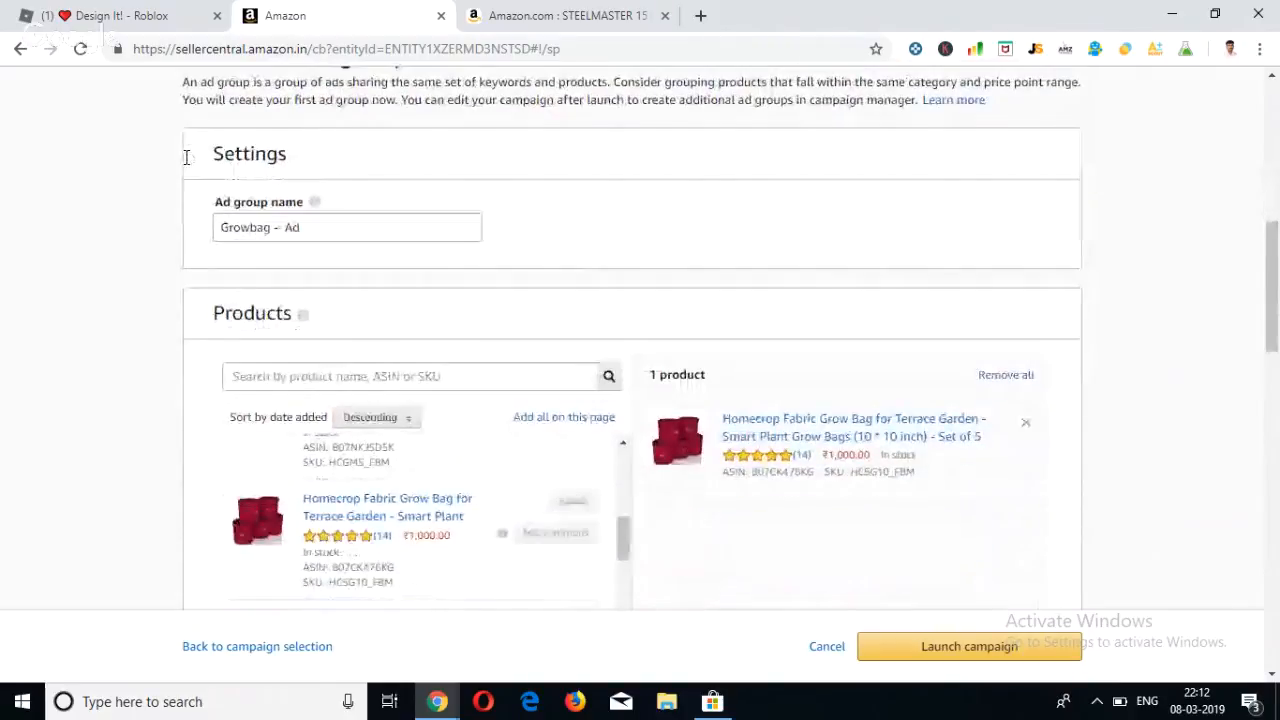
{"action": "scroll", "coordinate": [185, 165], "scroll_direction": "down", "scroll_amount": 15}
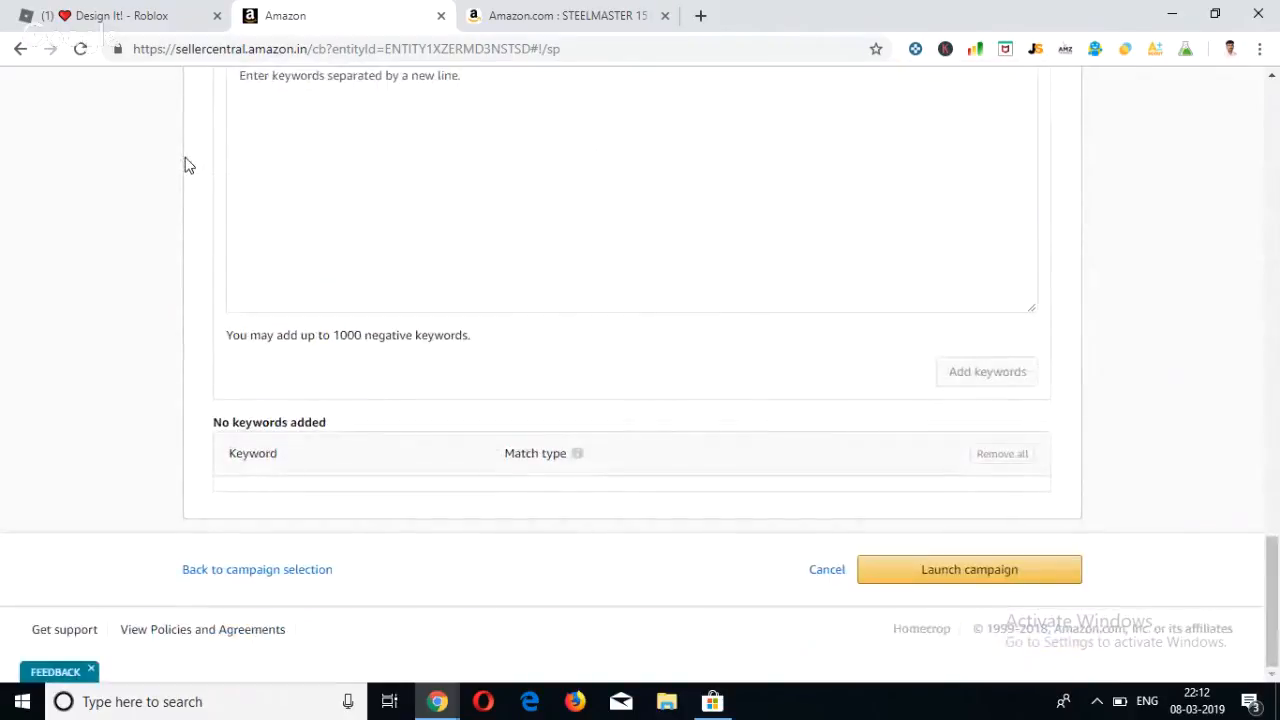
Examine the match type options for negative keywords and the box for entering them.
{"action": "scroll", "coordinate": [338, 204], "scroll_direction": "up", "scroll_amount": 2}
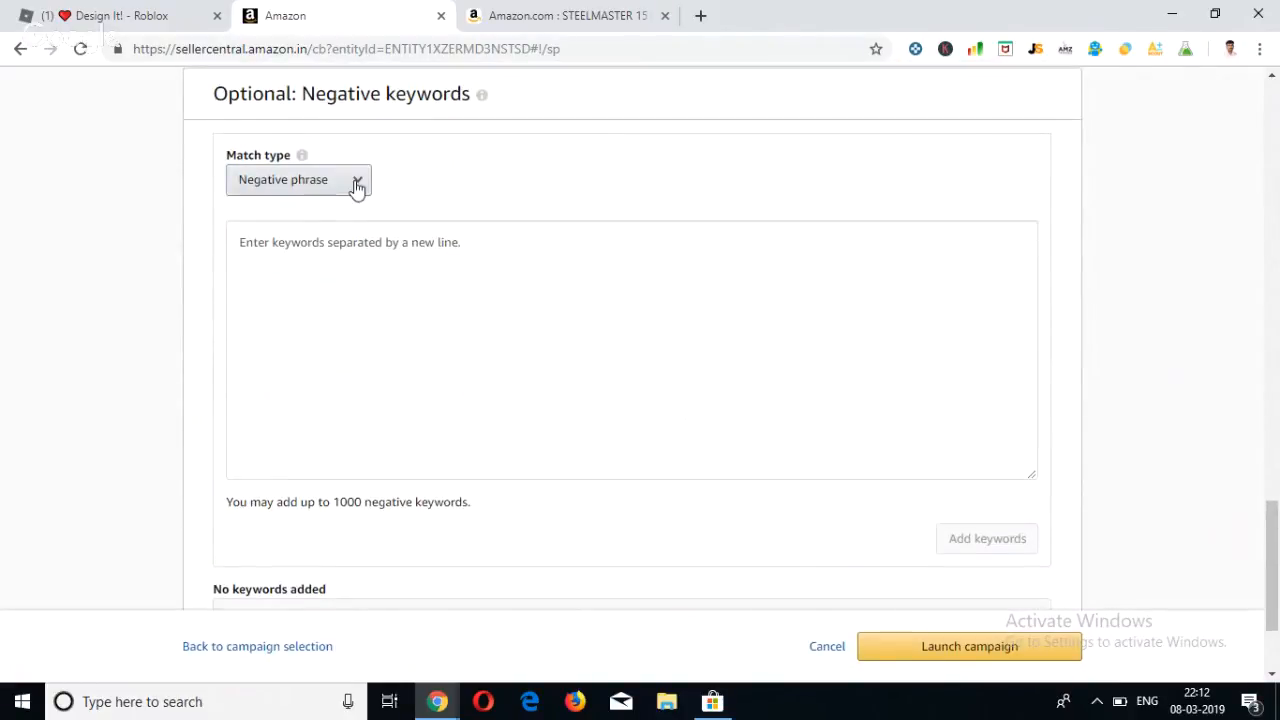
{"action": "left_click", "coordinate": [355, 187]}
{"action": "left_click", "coordinate": [355, 184]}
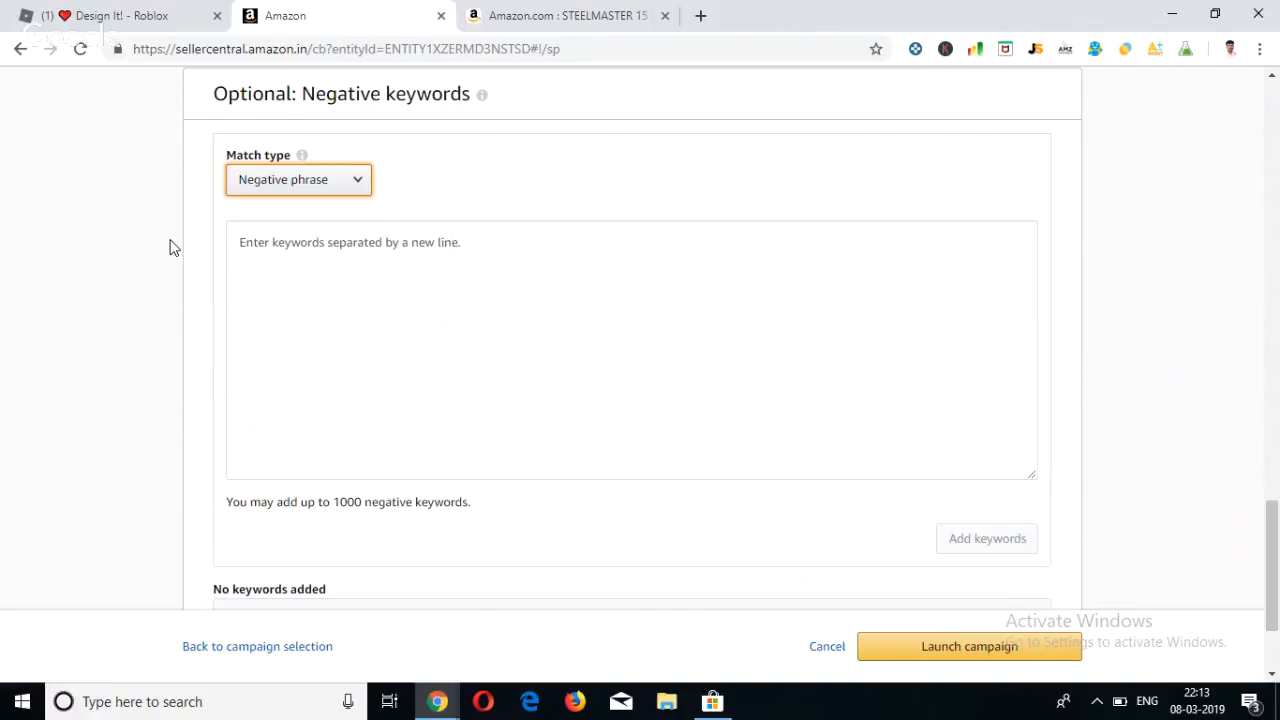
{"action": "scroll", "coordinate": [170, 247], "scroll_direction": "down", "scroll_amount": 2}
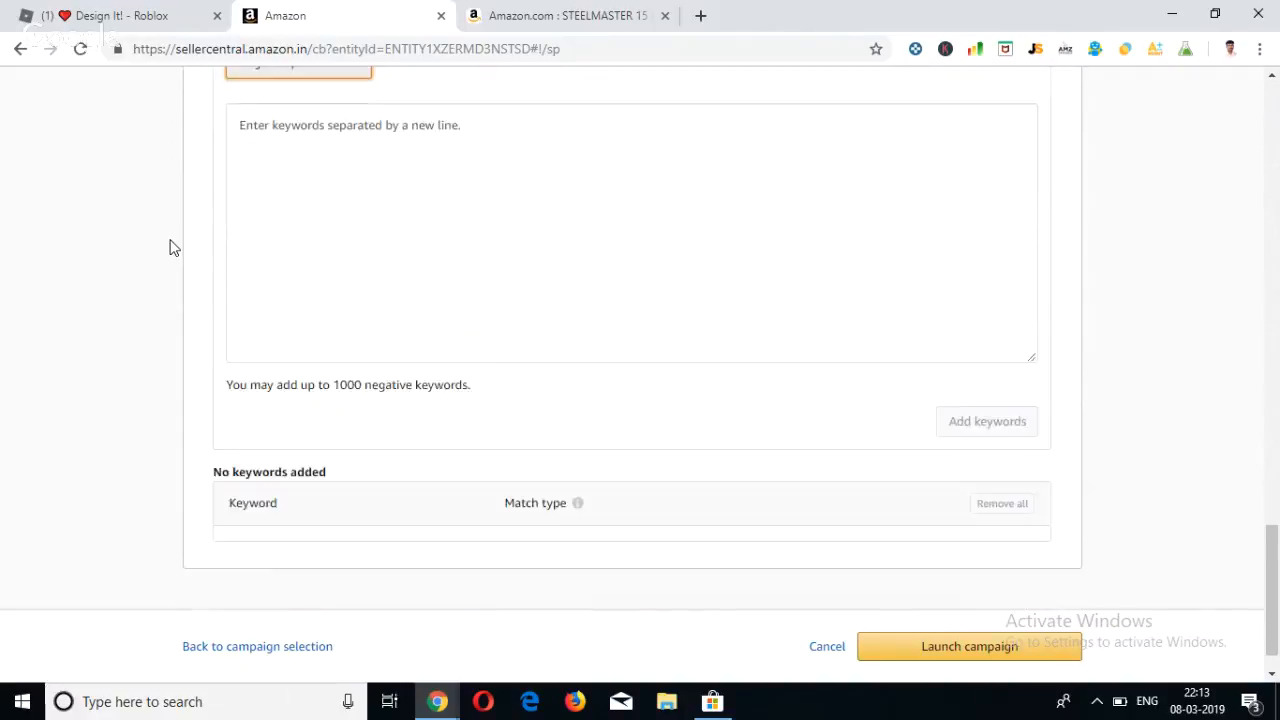
{"action": "scroll", "coordinate": [170, 247], "scroll_direction": "up", "scroll_amount": 1}
{"action": "left_click", "coordinate": [312, 250]}
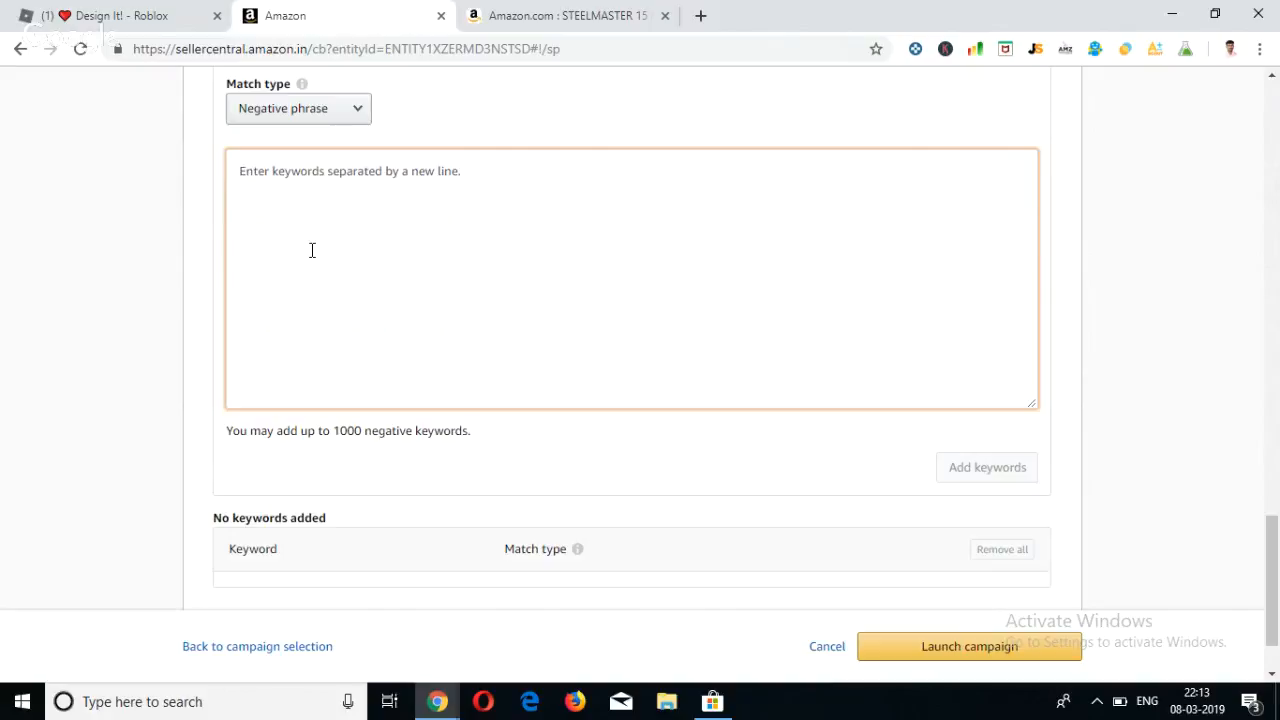
{"action": "left_click", "coordinate": [338, 111]}
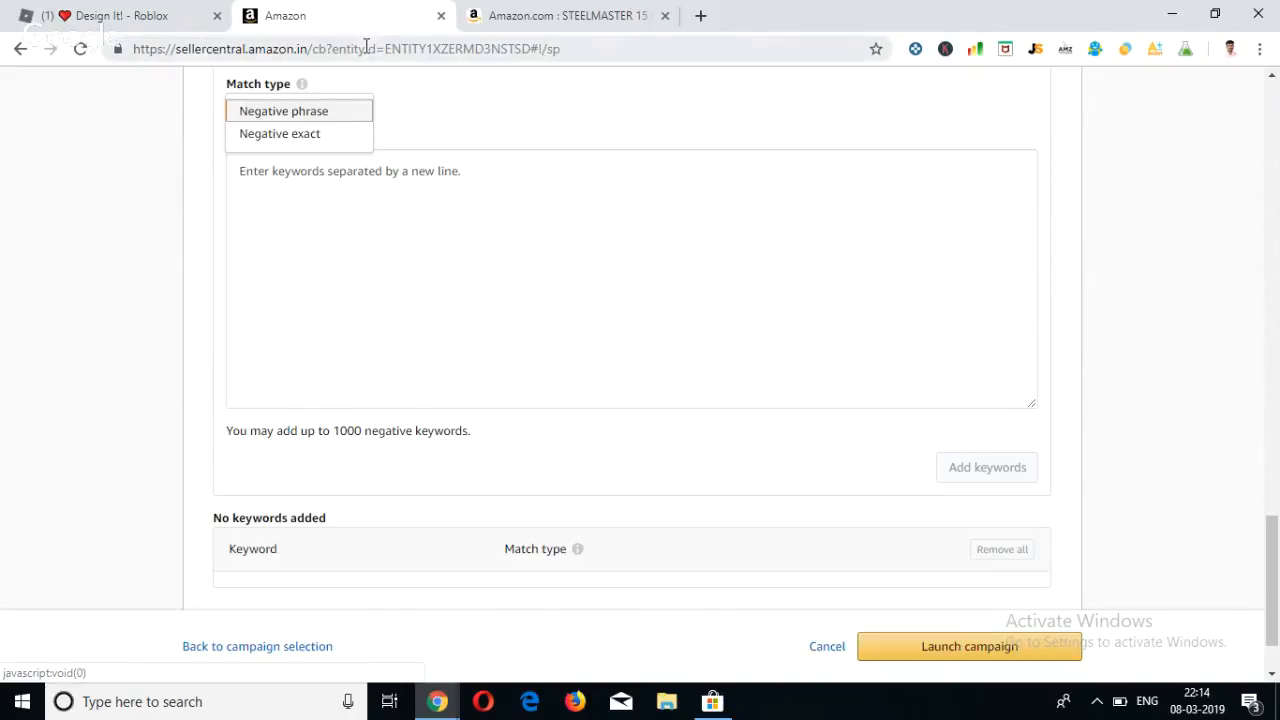
{"action": "left_click", "coordinate": [217, 402]}
Review the negative keyword entry area and the list of added keywords at the end of the campaign form.
{"action": "scroll", "coordinate": [217, 407], "scroll_direction": "down", "scroll_amount": 1}
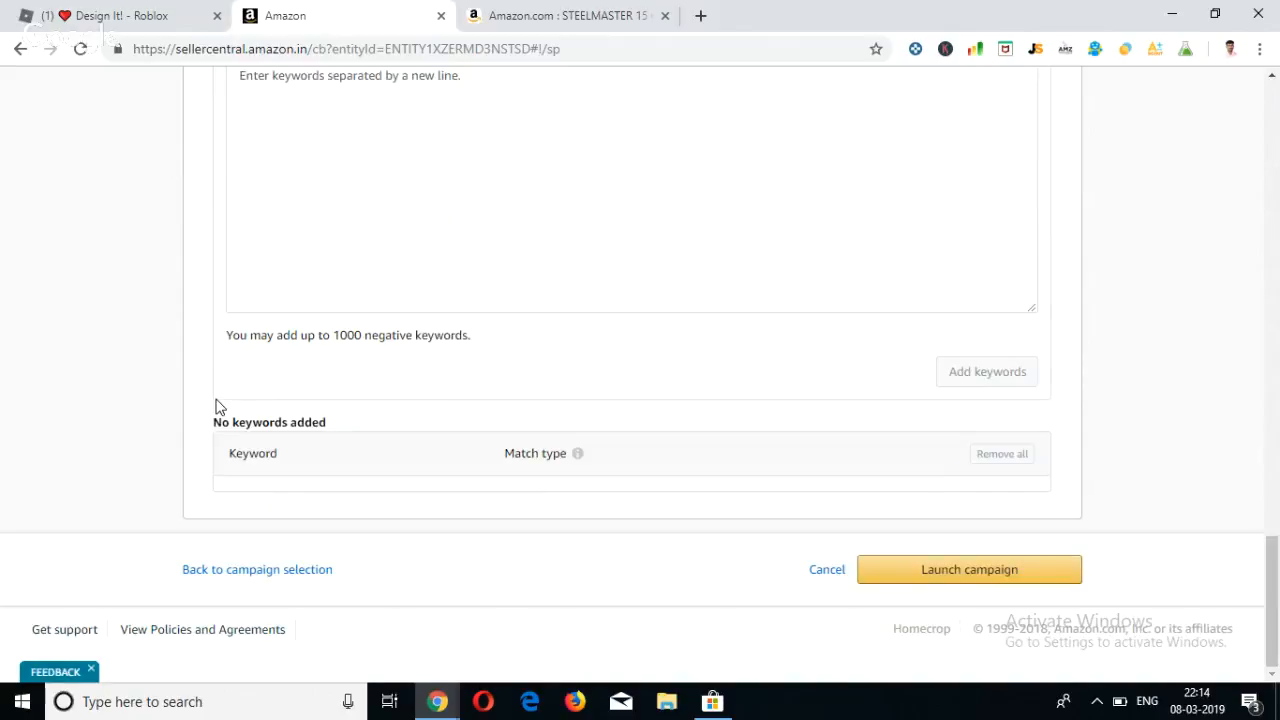
{"action": "left_click", "coordinate": [409, 232]}
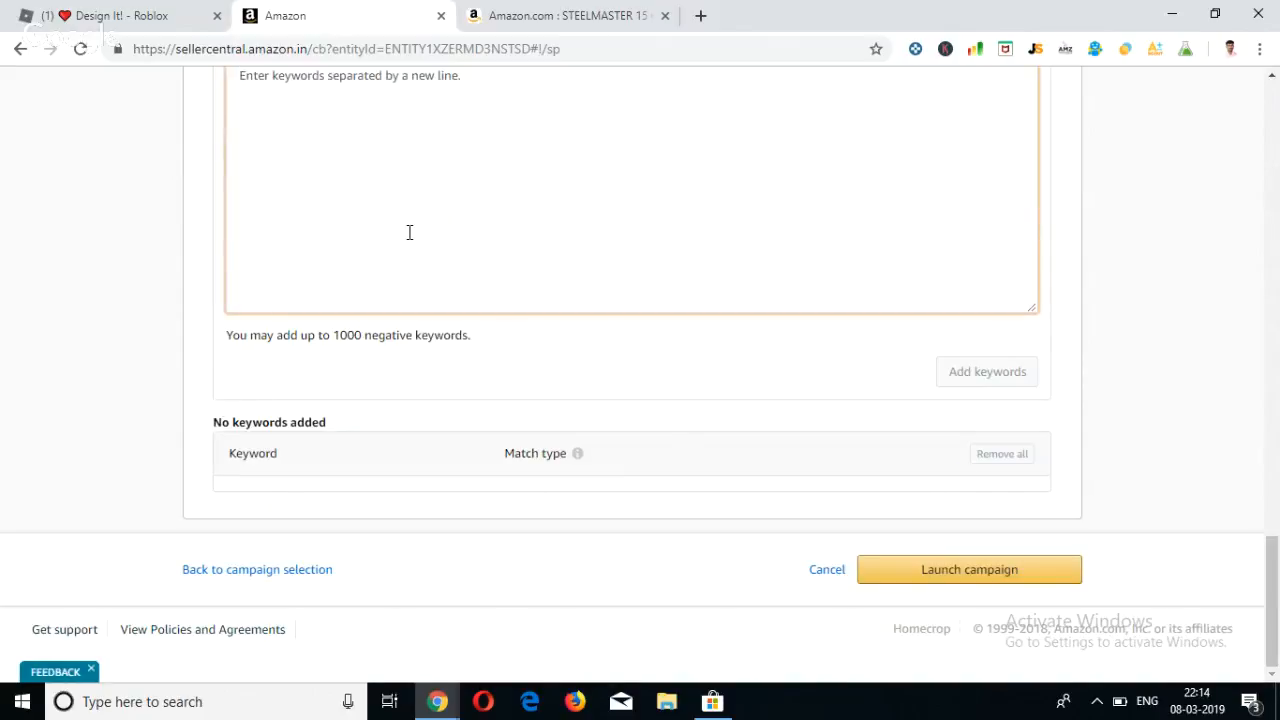
{"action": "scroll", "coordinate": [409, 232], "scroll_direction": "up", "scroll_amount": 2}
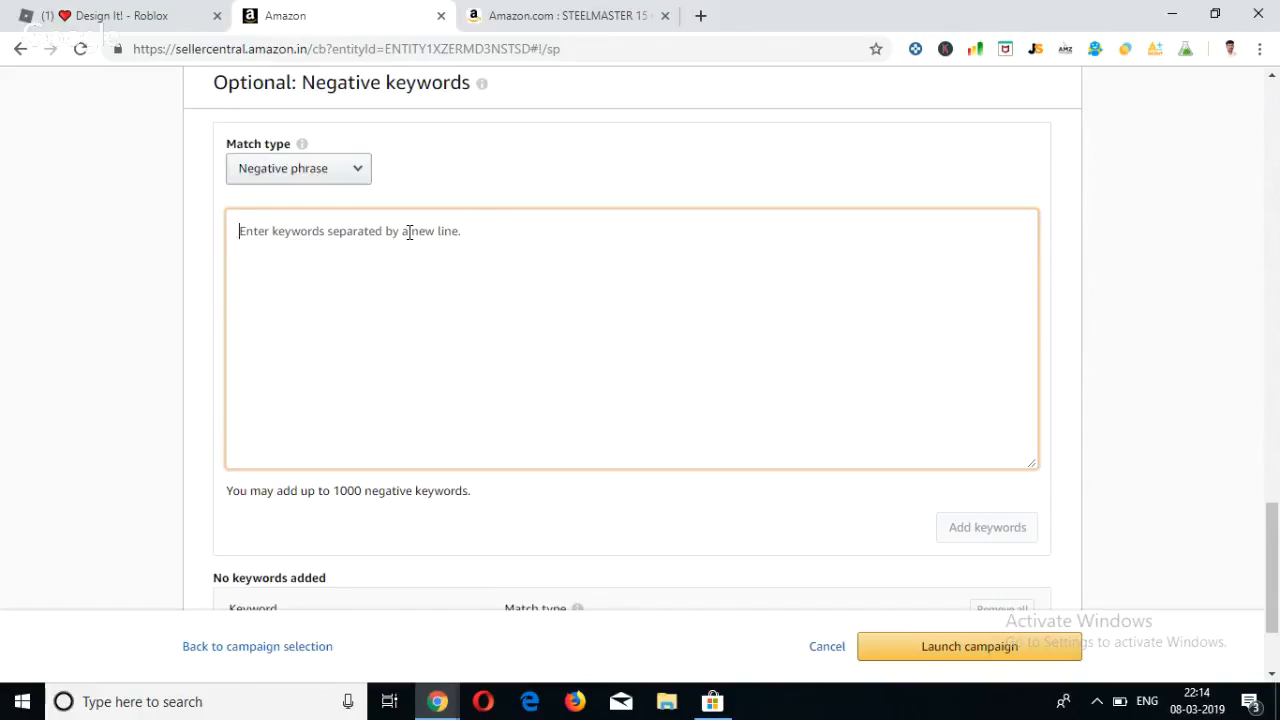
{"action": "scroll", "coordinate": [409, 232], "scroll_direction": "down", "scroll_amount": 2}
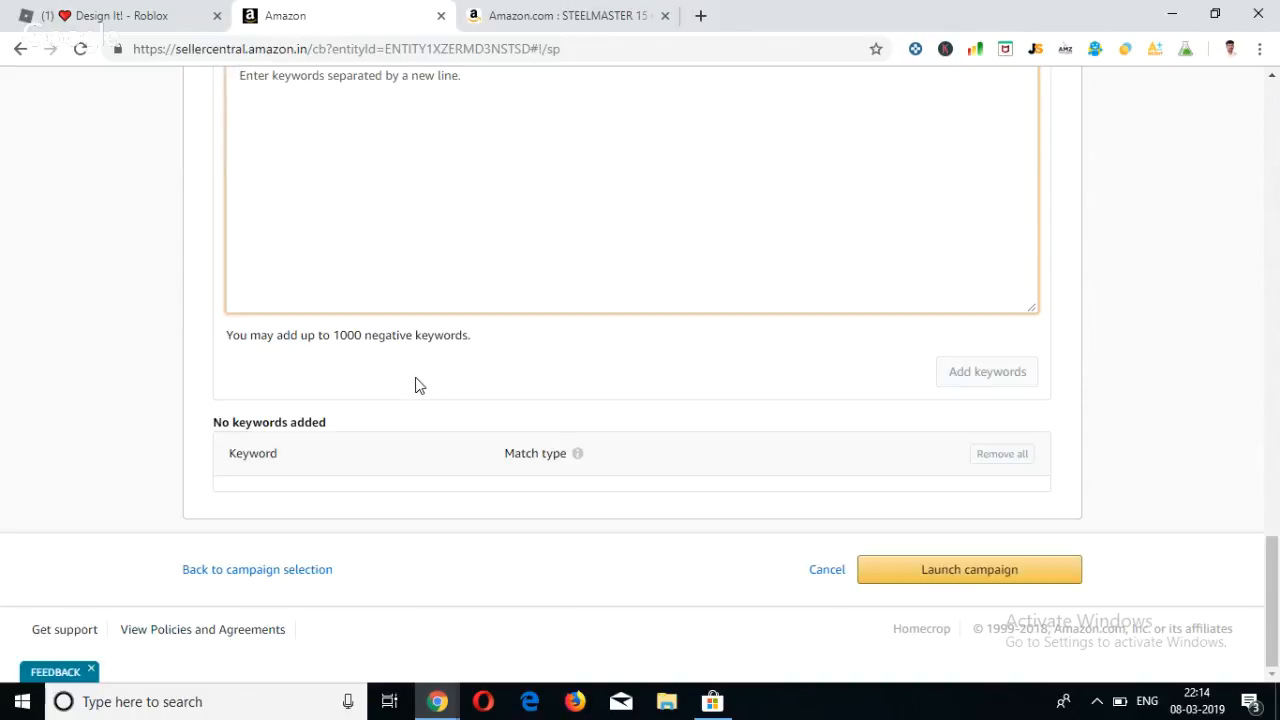
{"action": "scroll", "coordinate": [418, 386], "scroll_direction": "up", "scroll_amount": 1}
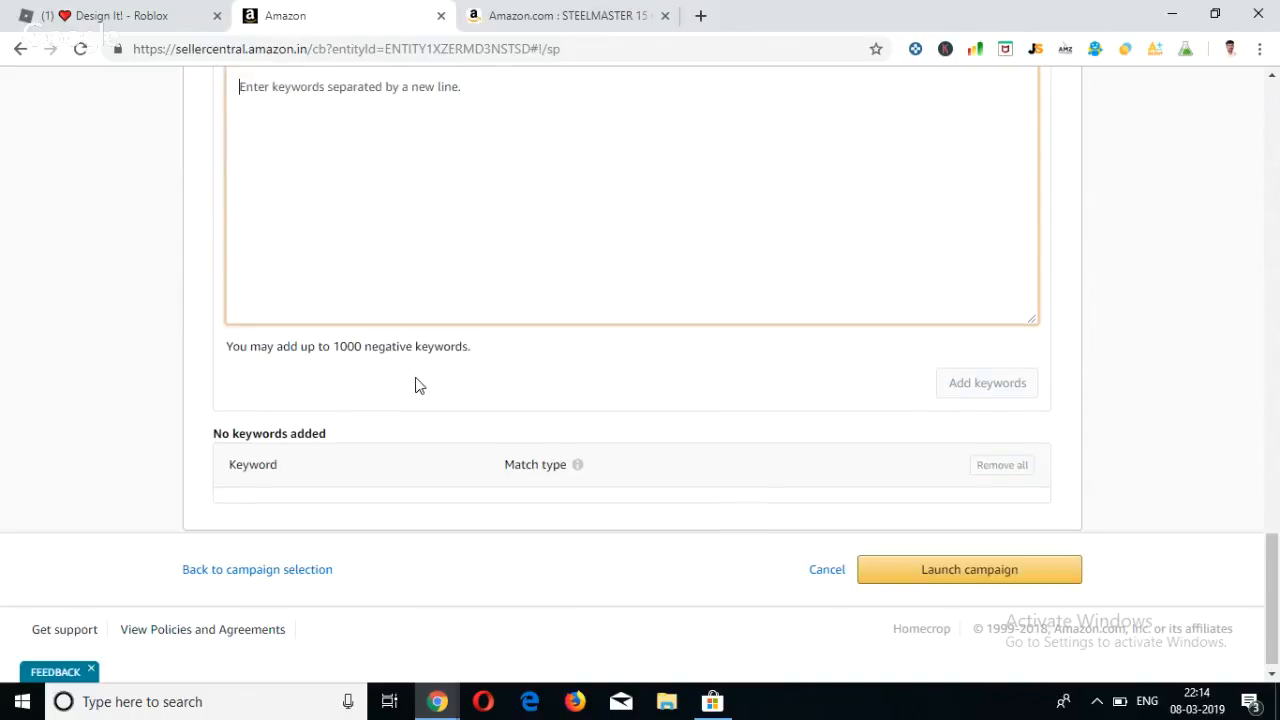
Look back over the campaign form from the negative keywords area to the default bid and placement adjustments.
{"action": "scroll", "coordinate": [418, 380], "scroll_direction": "down", "scroll_amount": 1}
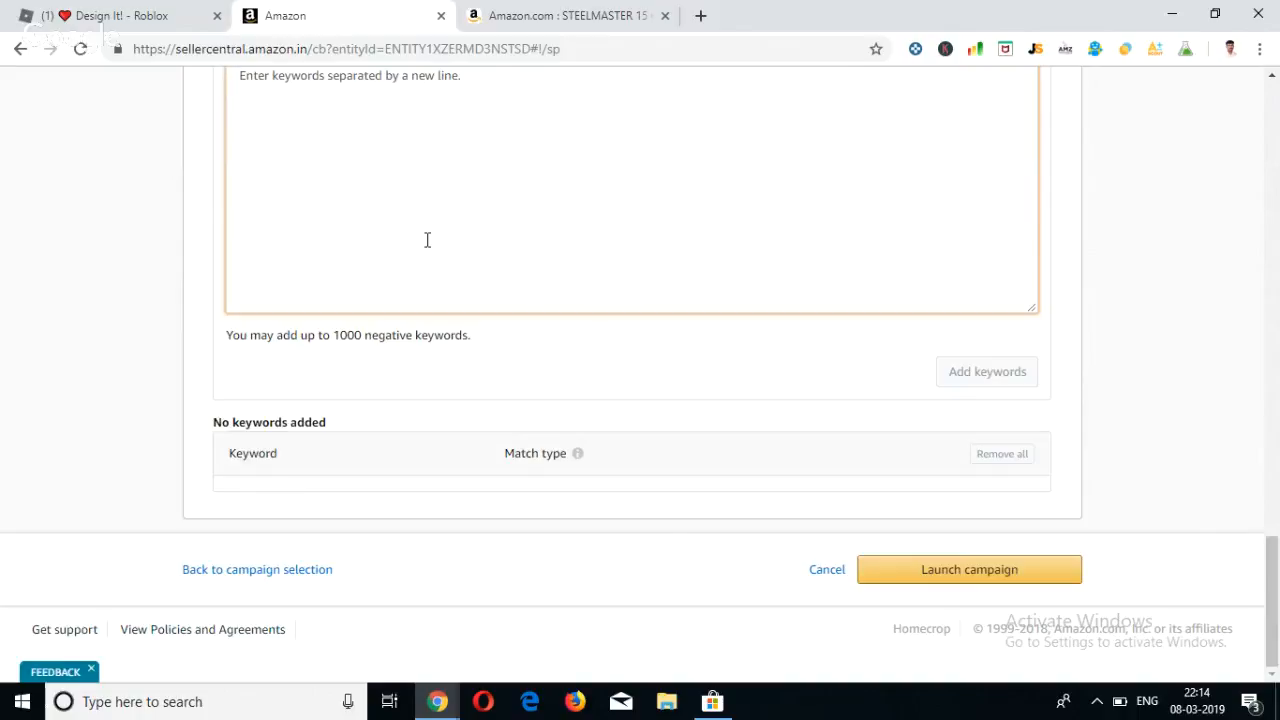
{"action": "scroll", "coordinate": [426, 240], "scroll_direction": "up", "scroll_amount": 1}
{"action": "scroll", "coordinate": [426, 240], "scroll_direction": "down", "scroll_amount": 1}
{"action": "scroll", "coordinate": [557, 385], "scroll_direction": "up", "scroll_amount": 1}
{"action": "scroll", "coordinate": [700, 460], "scroll_direction": "down", "scroll_amount": 1}
{"action": "scroll", "coordinate": [514, 334], "scroll_direction": "up", "scroll_amount": 15}
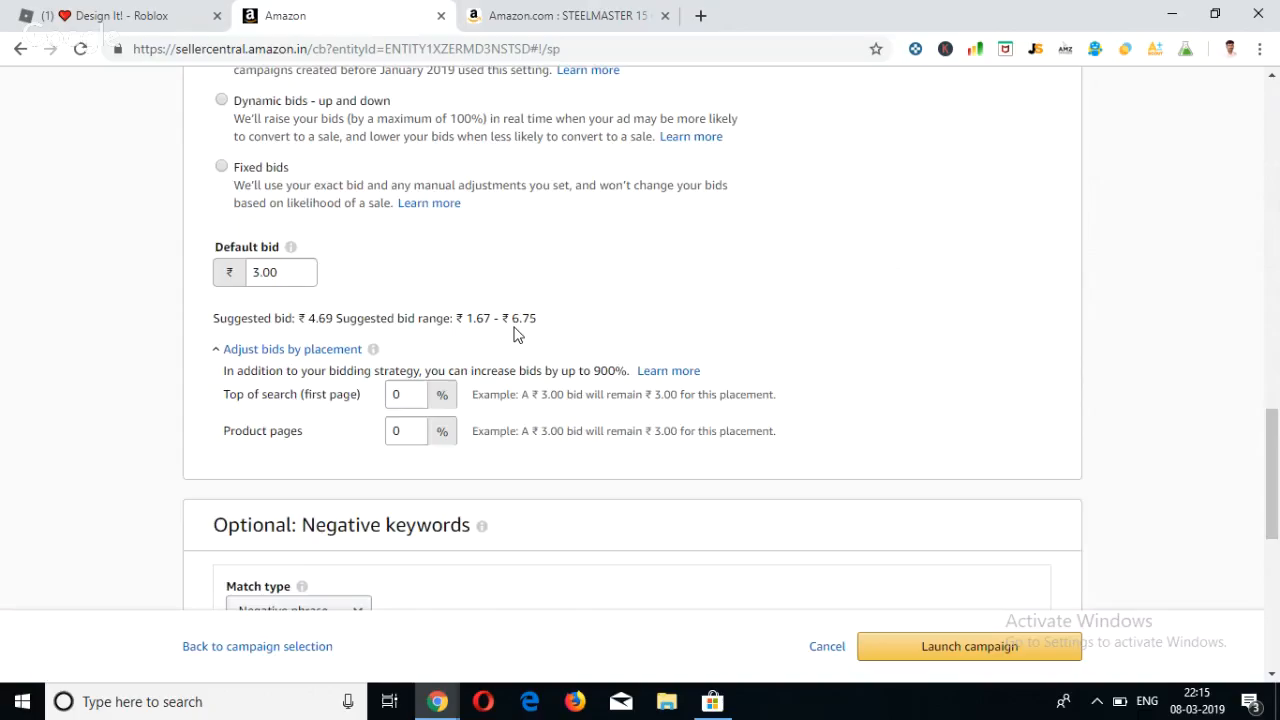
Open the Campaign Manager and examine the existing campaigns' status, targeting type and daily budgets.
{"action": "mouse_move", "coordinate": [368, 133]}
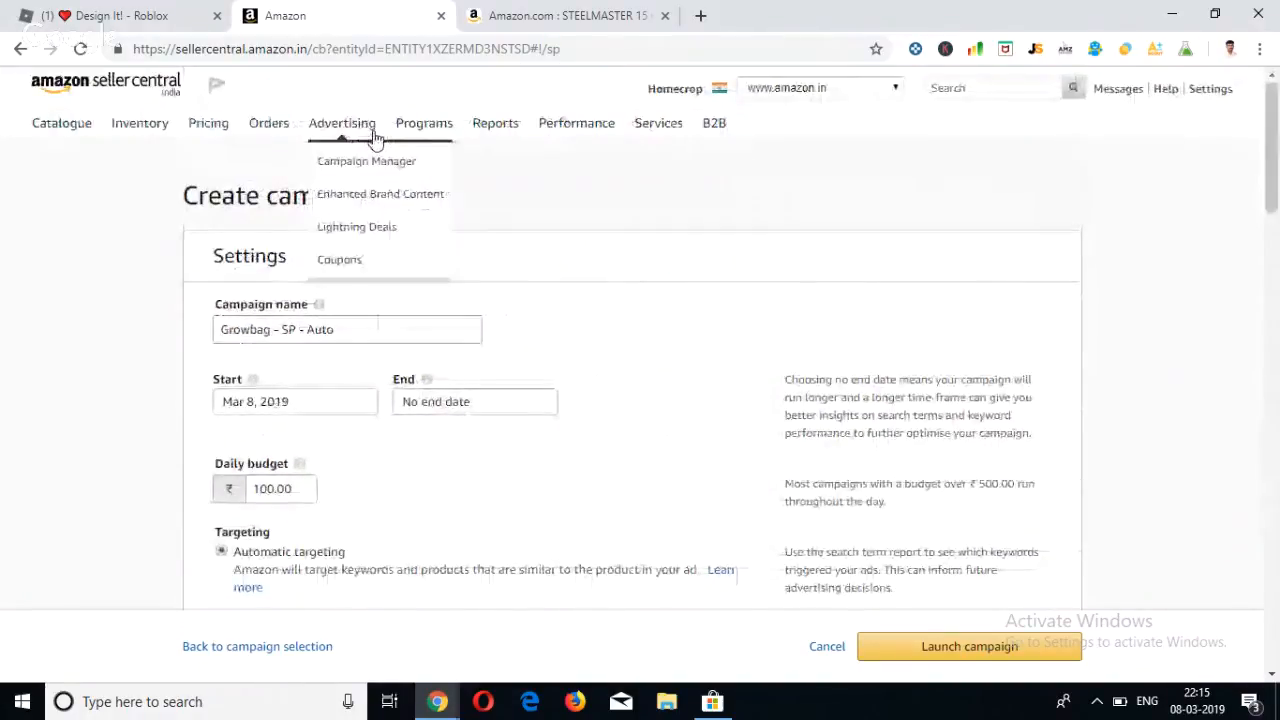
{"action": "left_click", "coordinate": [349, 167]}
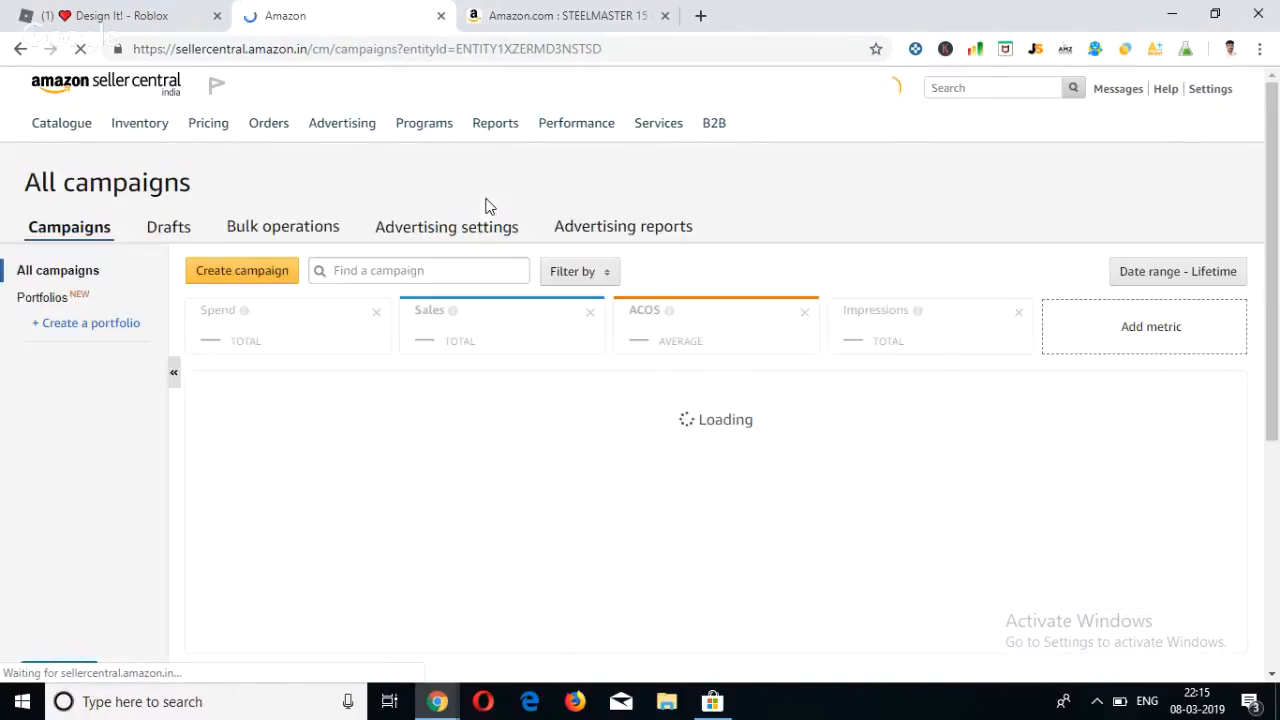
{"action": "scroll", "coordinate": [489, 206], "scroll_direction": "down", "scroll_amount": 1}
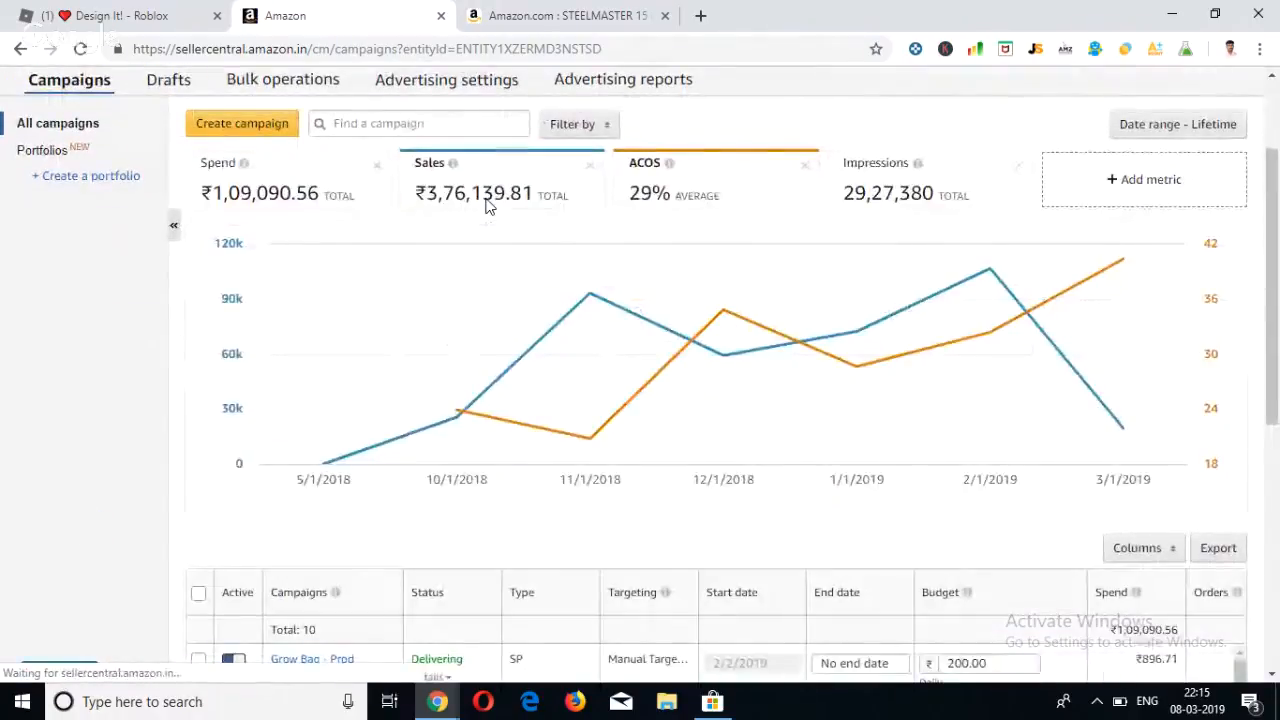
{"action": "scroll", "coordinate": [489, 206], "scroll_direction": "down", "scroll_amount": 1}
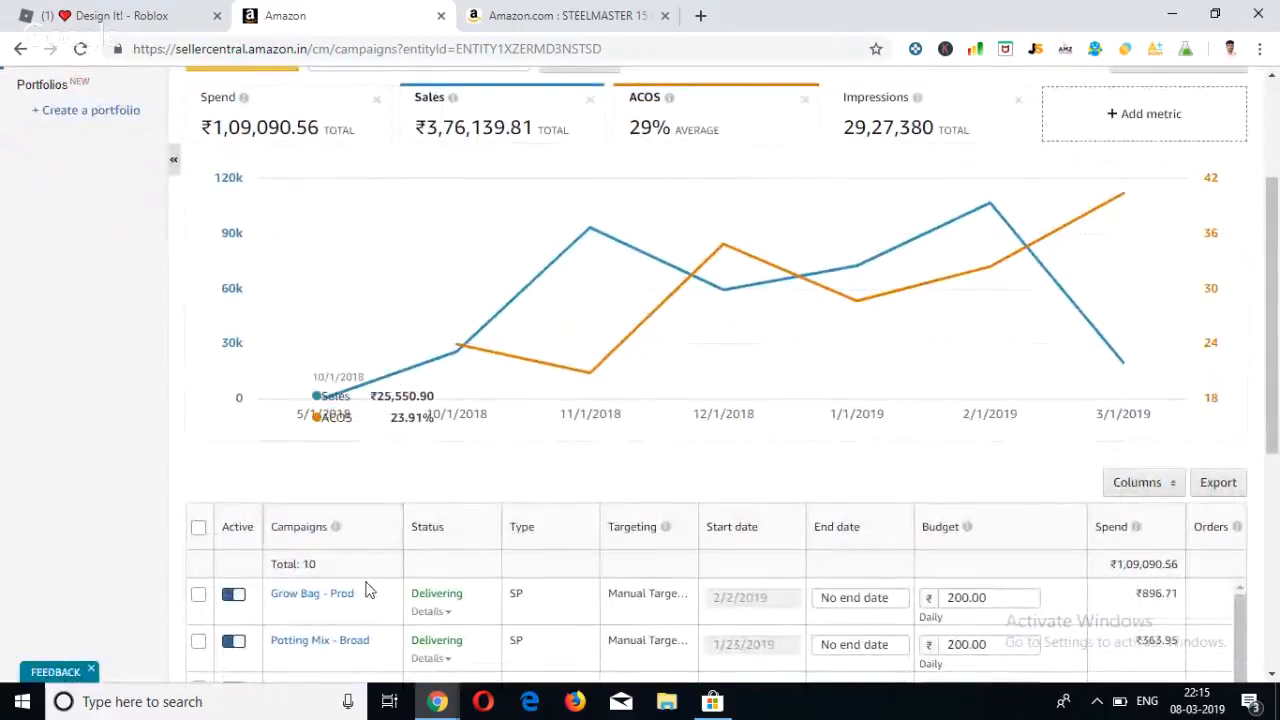
{"action": "scroll", "coordinate": [337, 634], "scroll_direction": "down", "scroll_amount": 2}
{"action": "scroll", "coordinate": [337, 637], "scroll_direction": "down", "scroll_amount": 2}
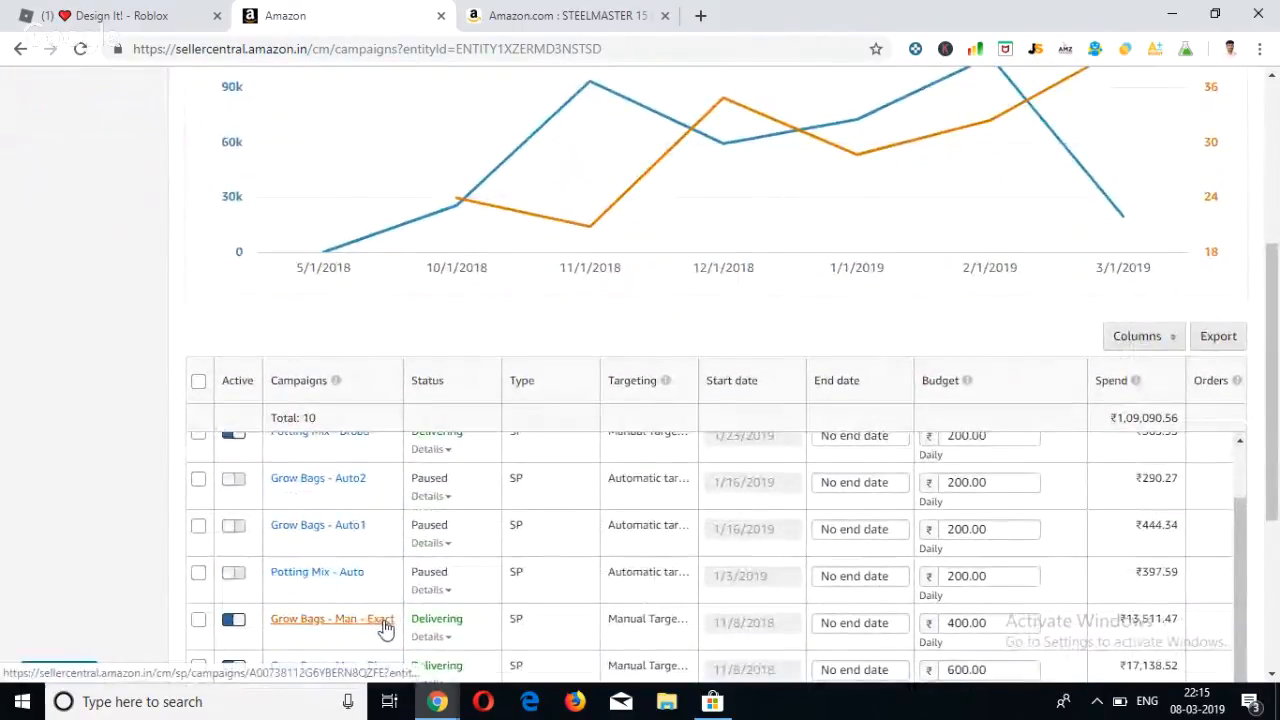
{"action": "scroll", "coordinate": [397, 636], "scroll_direction": "down", "scroll_amount": 1}
{"action": "scroll", "coordinate": [397, 636], "scroll_direction": "down", "scroll_amount": 2}
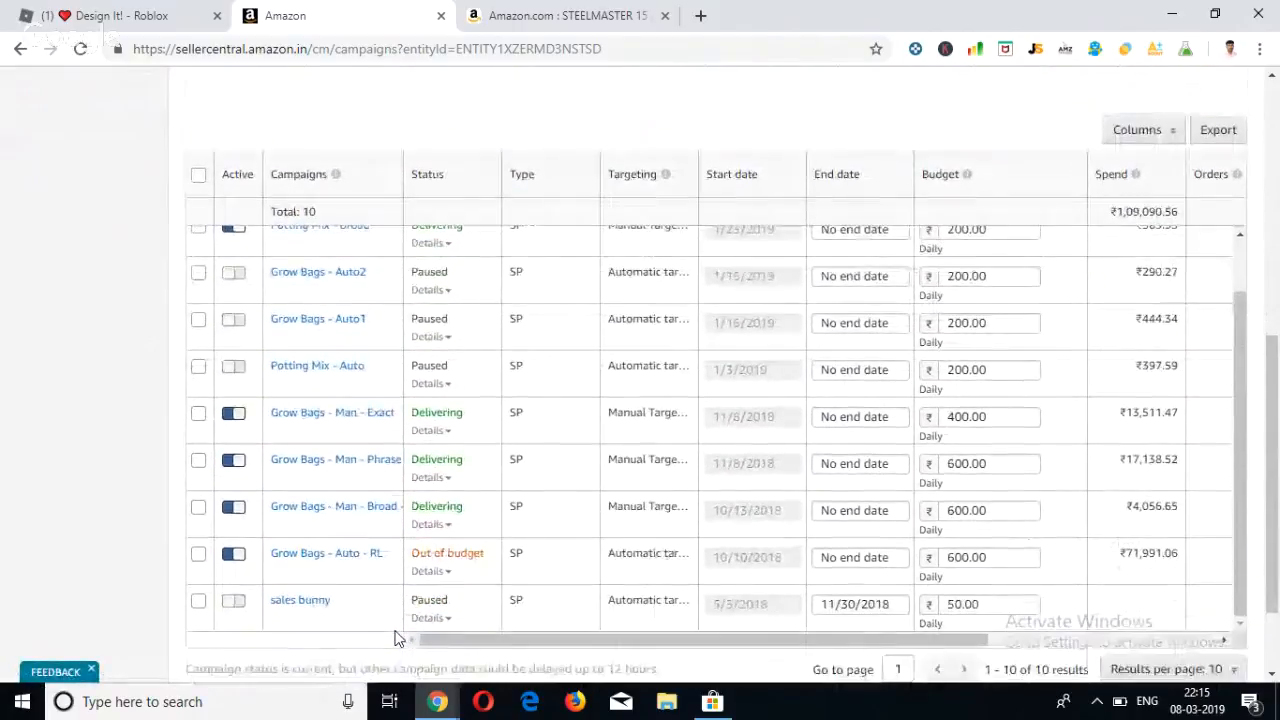
{"action": "scroll", "coordinate": [397, 637], "scroll_direction": "up", "scroll_amount": 1}
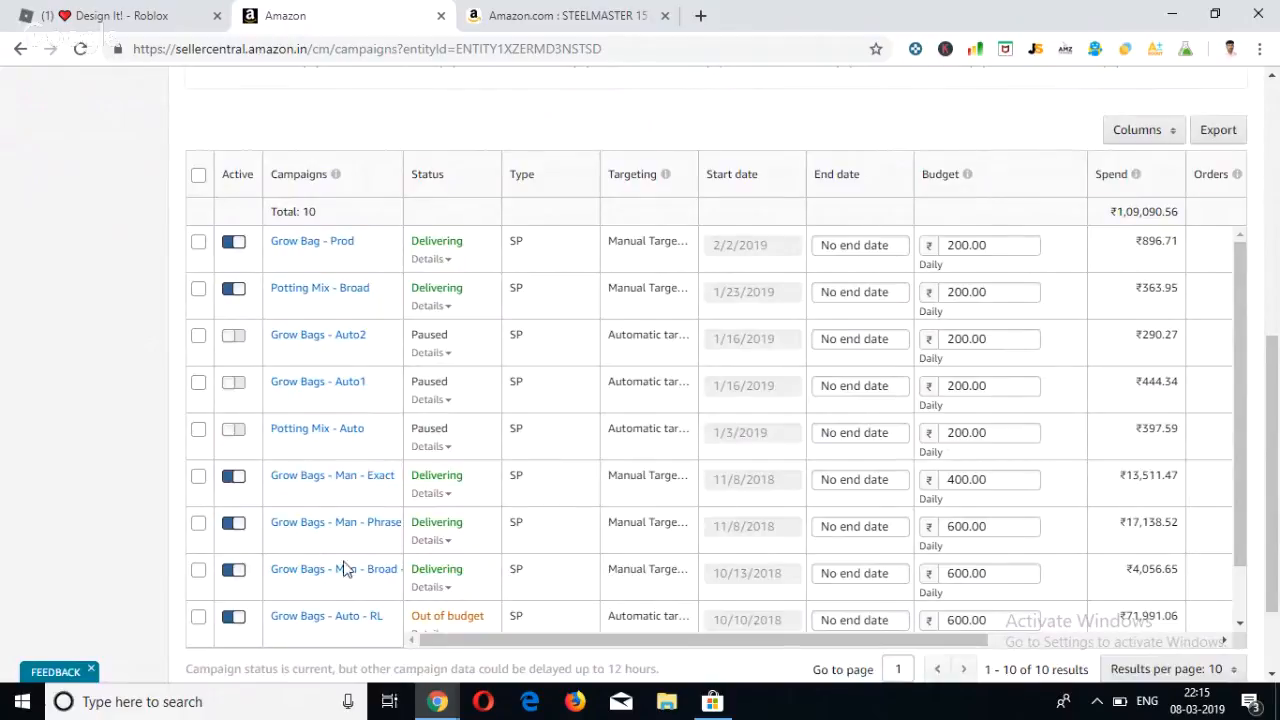
{"action": "scroll", "coordinate": [336, 572], "scroll_direction": "down", "scroll_amount": 1}
{"action": "scroll", "coordinate": [309, 592], "scroll_direction": "up", "scroll_amount": 2}
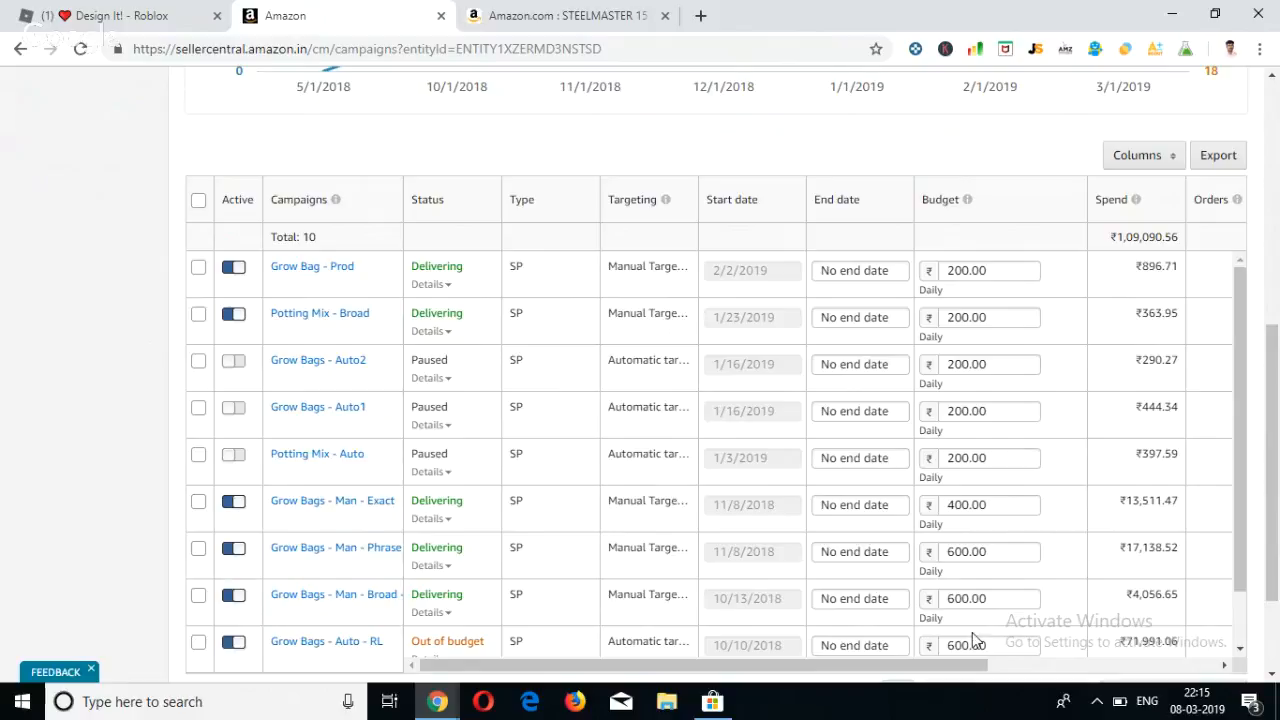
Examine the campaigns' spend, sales and ACOS columns, and view the Grow Bag - Prod daily budget editor without changing it.
{"action": "left_click_drag", "start_coordinate": [960, 666], "coordinate": [1131, 640]}
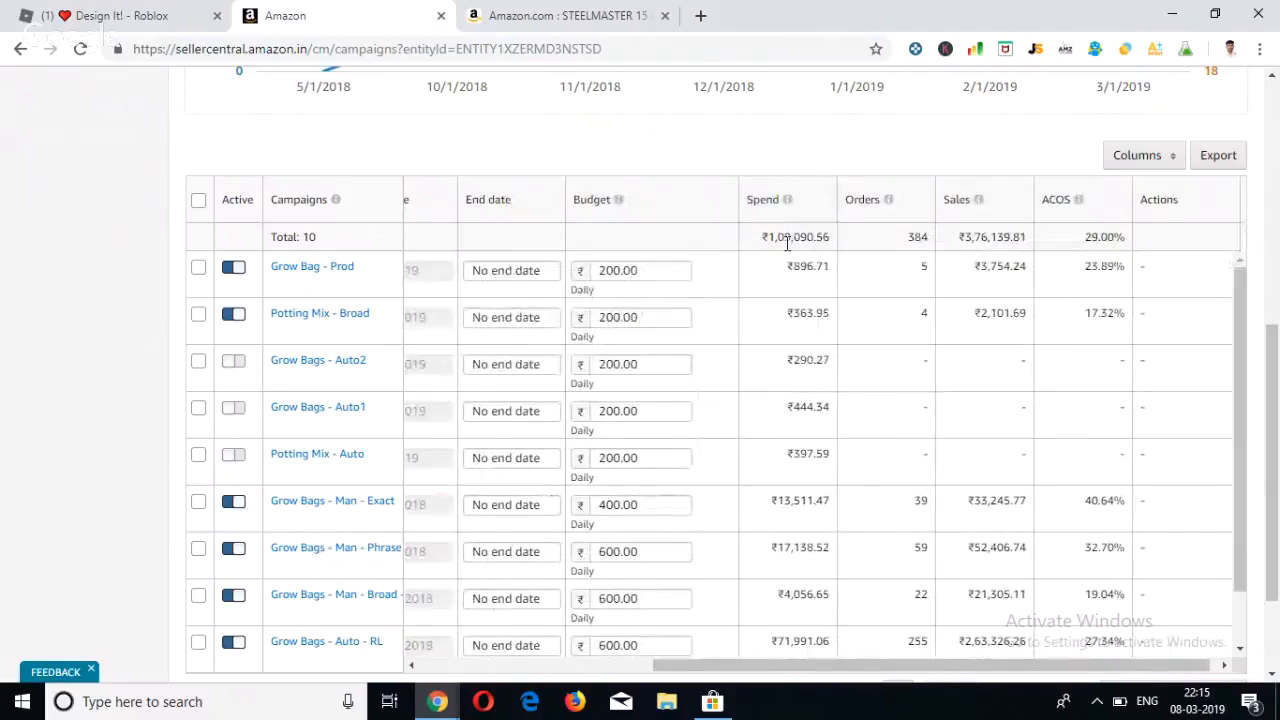
{"action": "mouse_move", "coordinate": [787, 200]}
{"action": "mouse_move", "coordinate": [976, 212]}
{"action": "mouse_move", "coordinate": [1080, 205]}
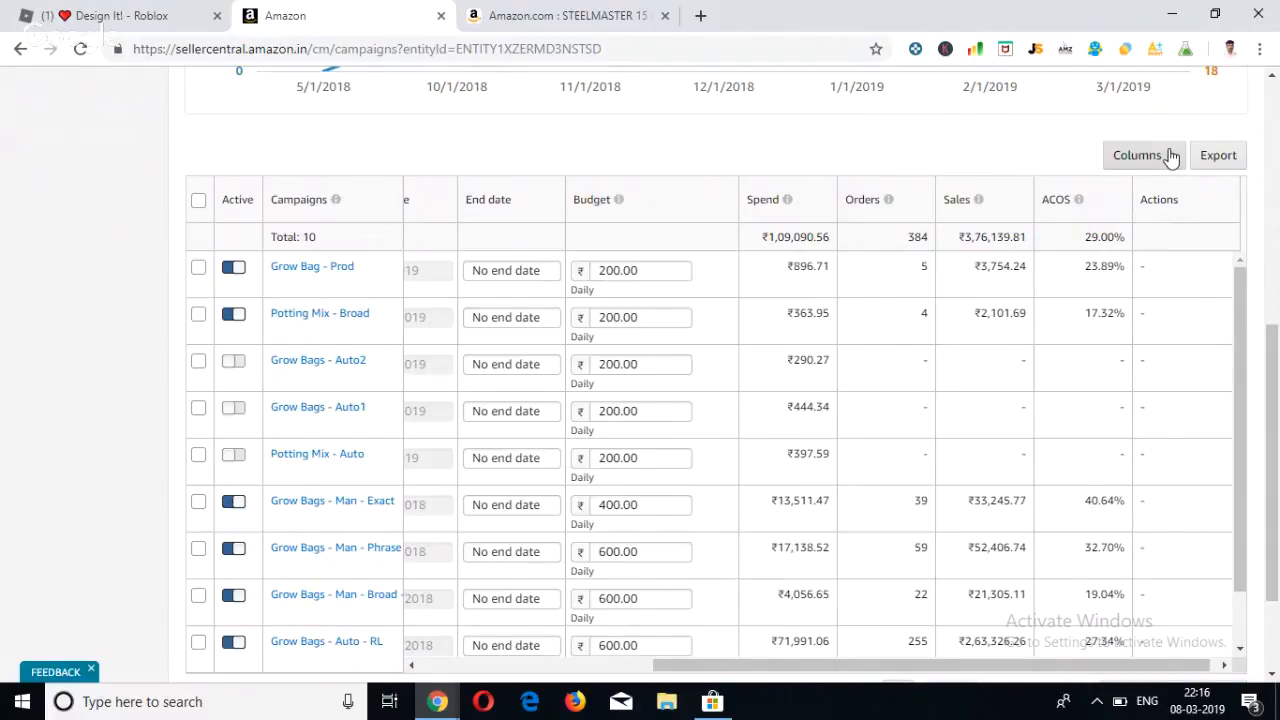
{"action": "left_click", "coordinate": [656, 271]}
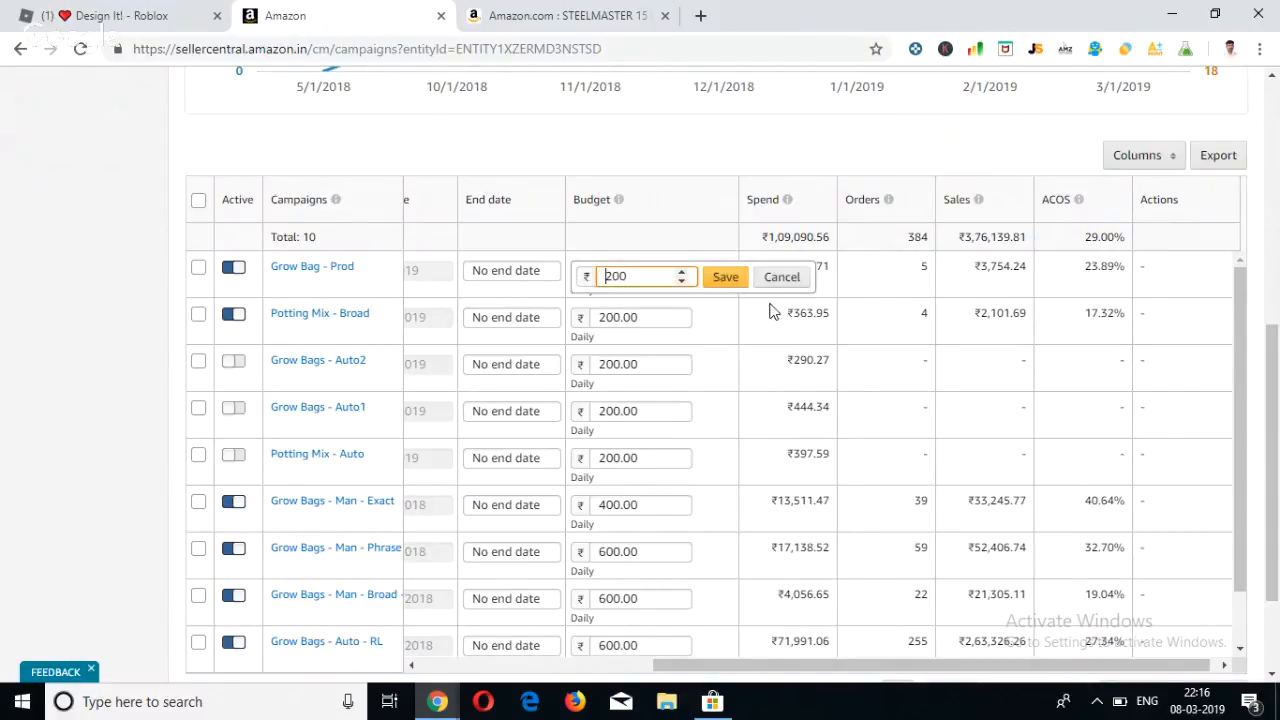
{"action": "left_click", "coordinate": [782, 279]}
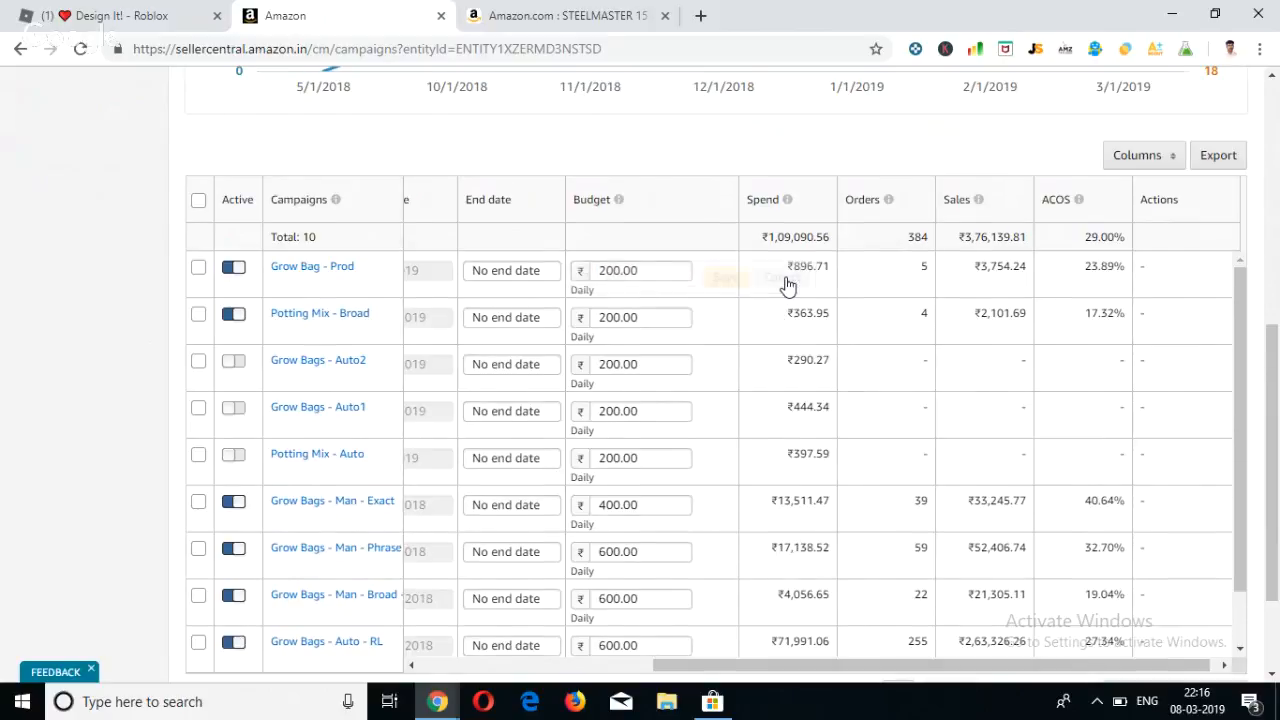
Open a new Sponsored Products campaign form and look at its daily budget field.
{"action": "scroll", "coordinate": [786, 283], "scroll_direction": "up", "scroll_amount": 1}
{"action": "mouse_move", "coordinate": [787, 284]}
{"action": "scroll", "coordinate": [787, 285], "scroll_direction": "up", "scroll_amount": 5}
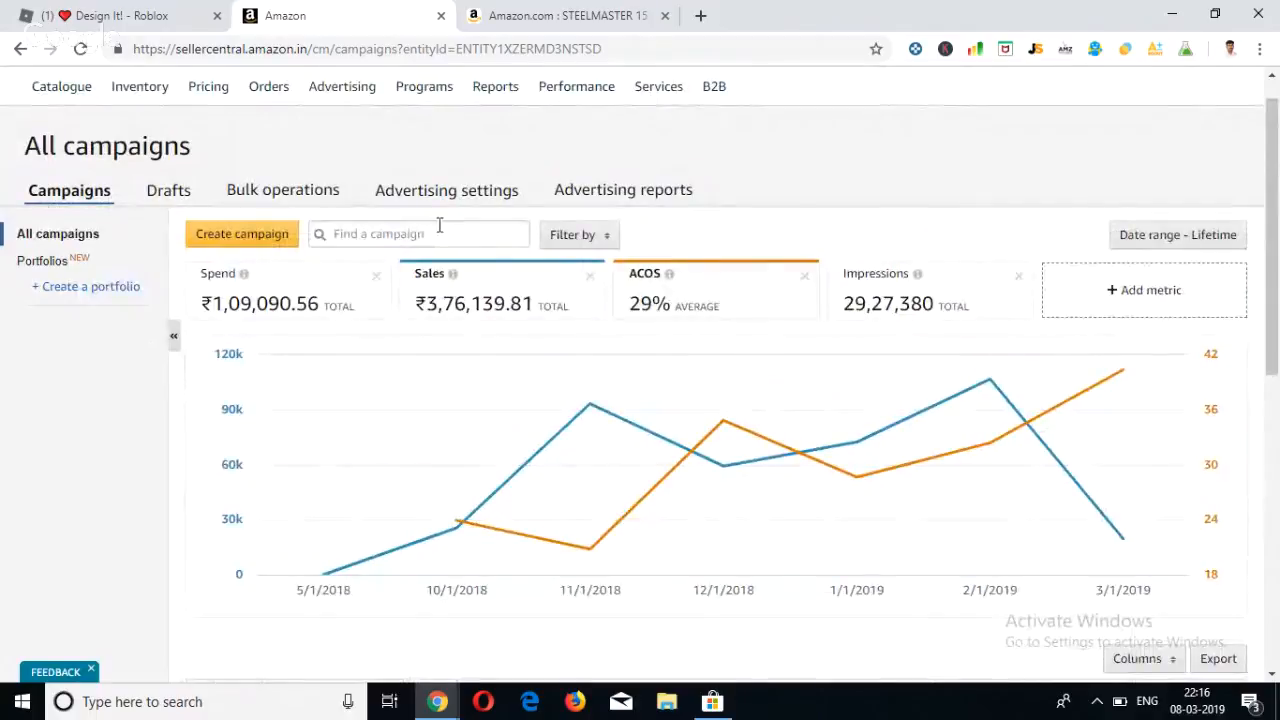
{"action": "left_click", "coordinate": [265, 232]}
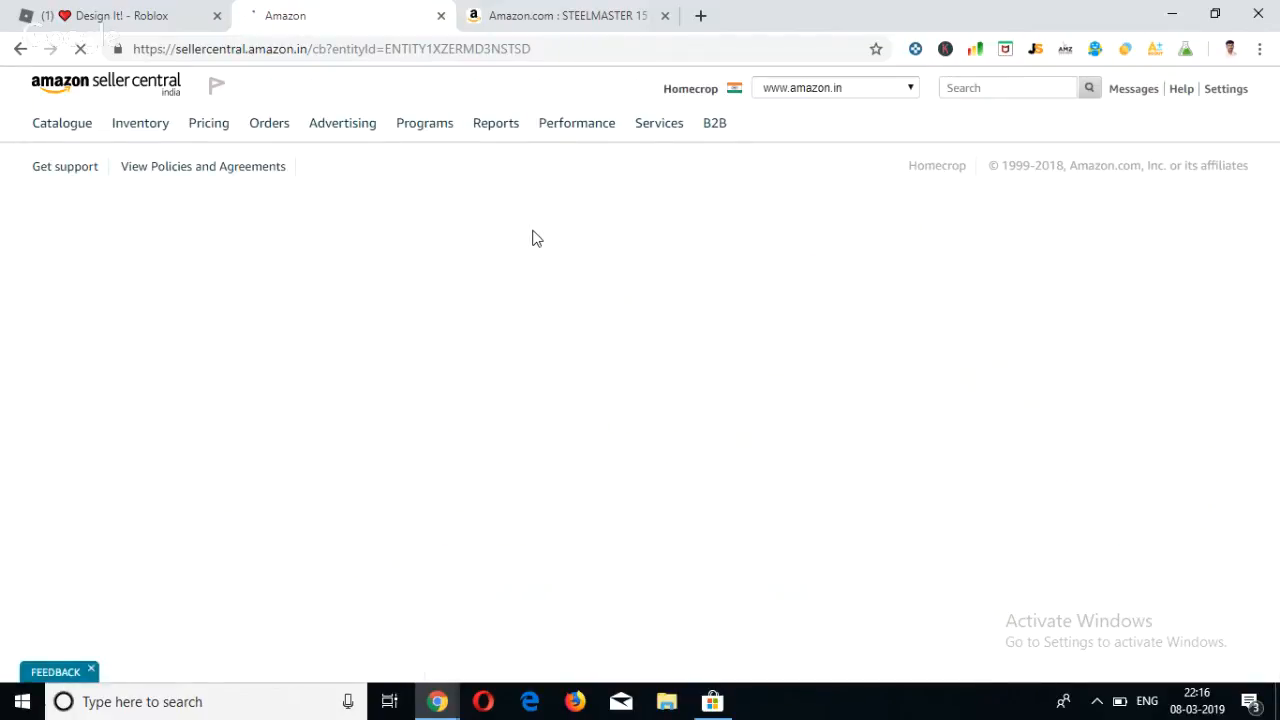
{"action": "scroll", "coordinate": [510, 364], "scroll_direction": "down", "scroll_amount": 1}
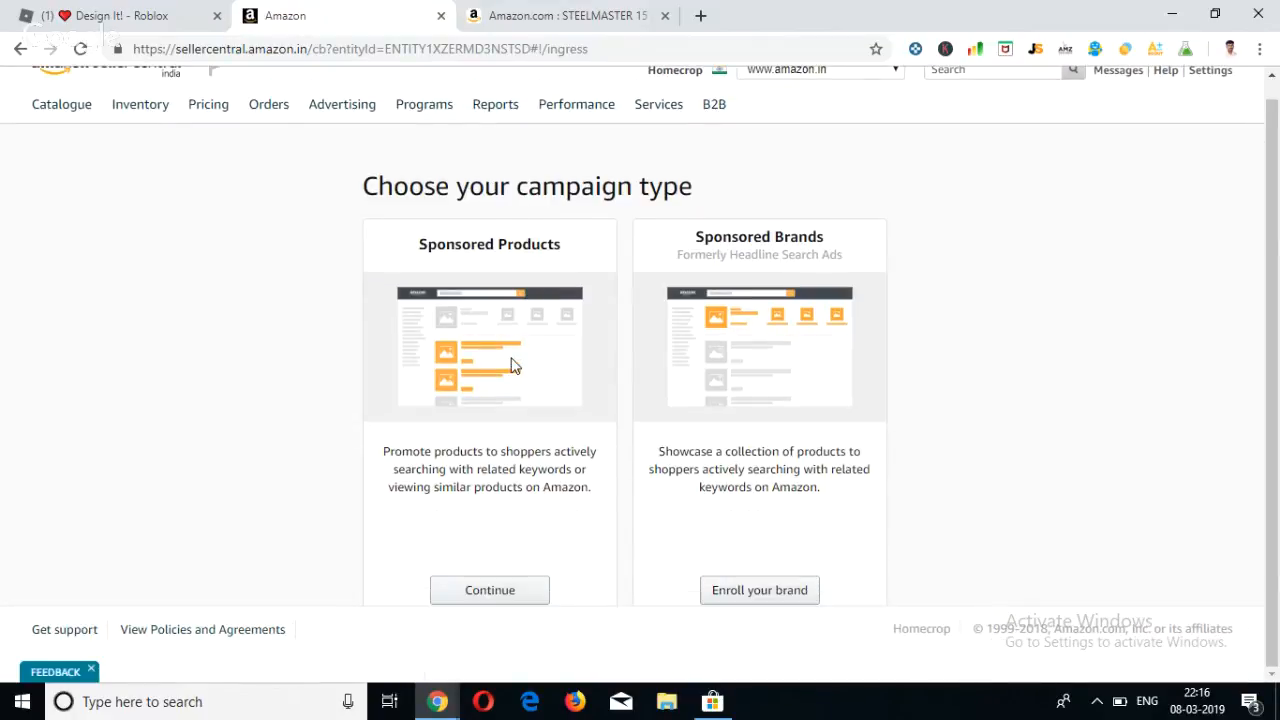
{"action": "left_click", "coordinate": [469, 594]}
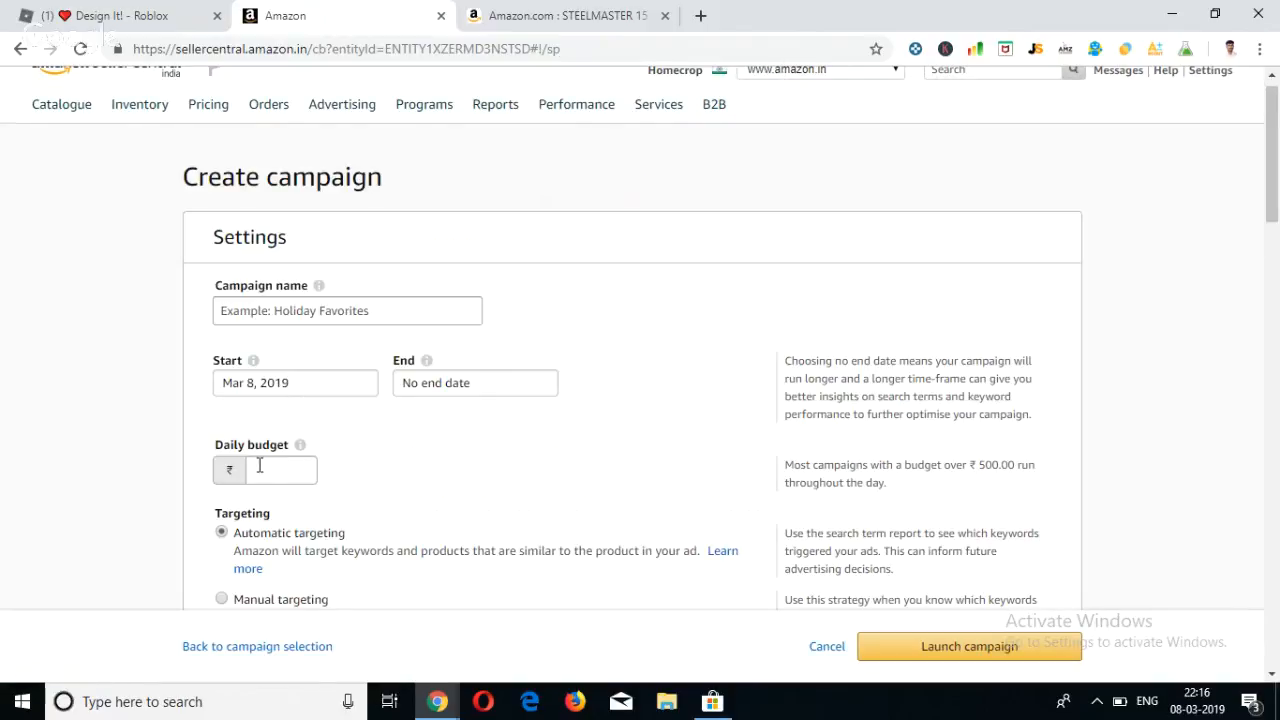
{"action": "left_click", "coordinate": [302, 467]}
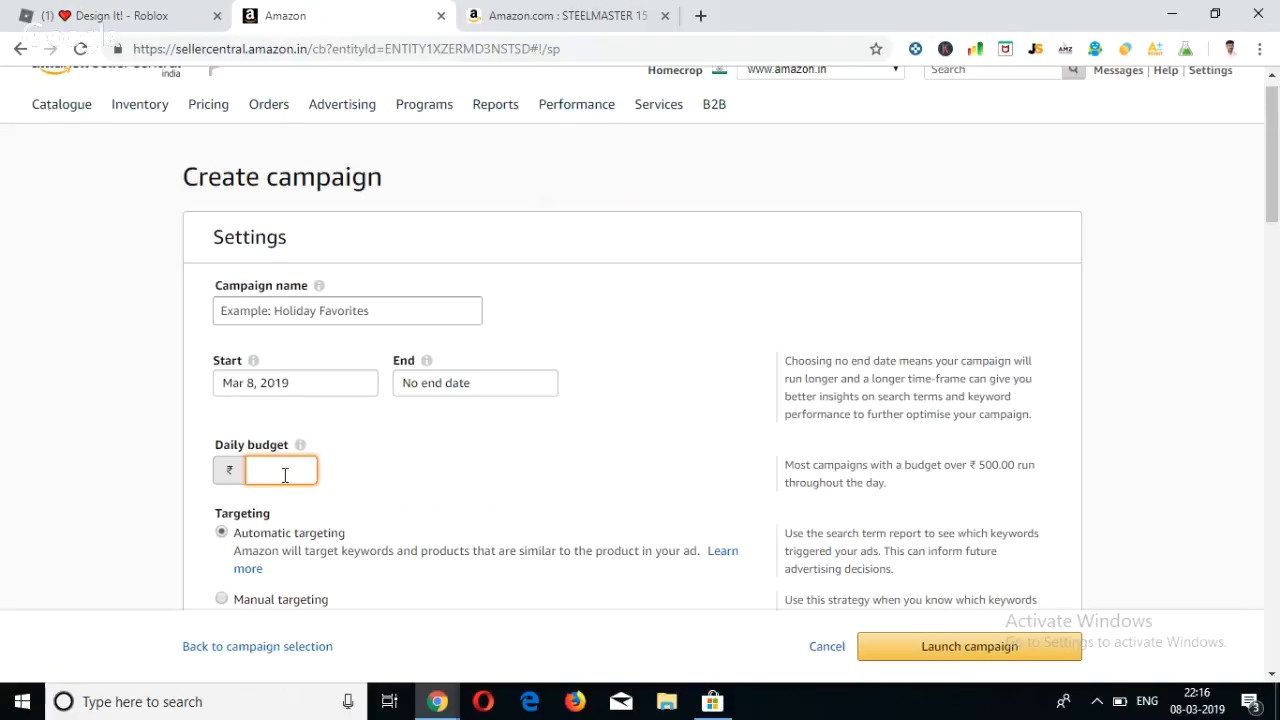
Return to the Campaign Manager and examine the campaigns' daily budgets and the total spend and sales.
{"action": "scroll", "coordinate": [300, 467], "scroll_direction": "up", "scroll_amount": 1}
{"action": "mouse_move", "coordinate": [385, 128]}
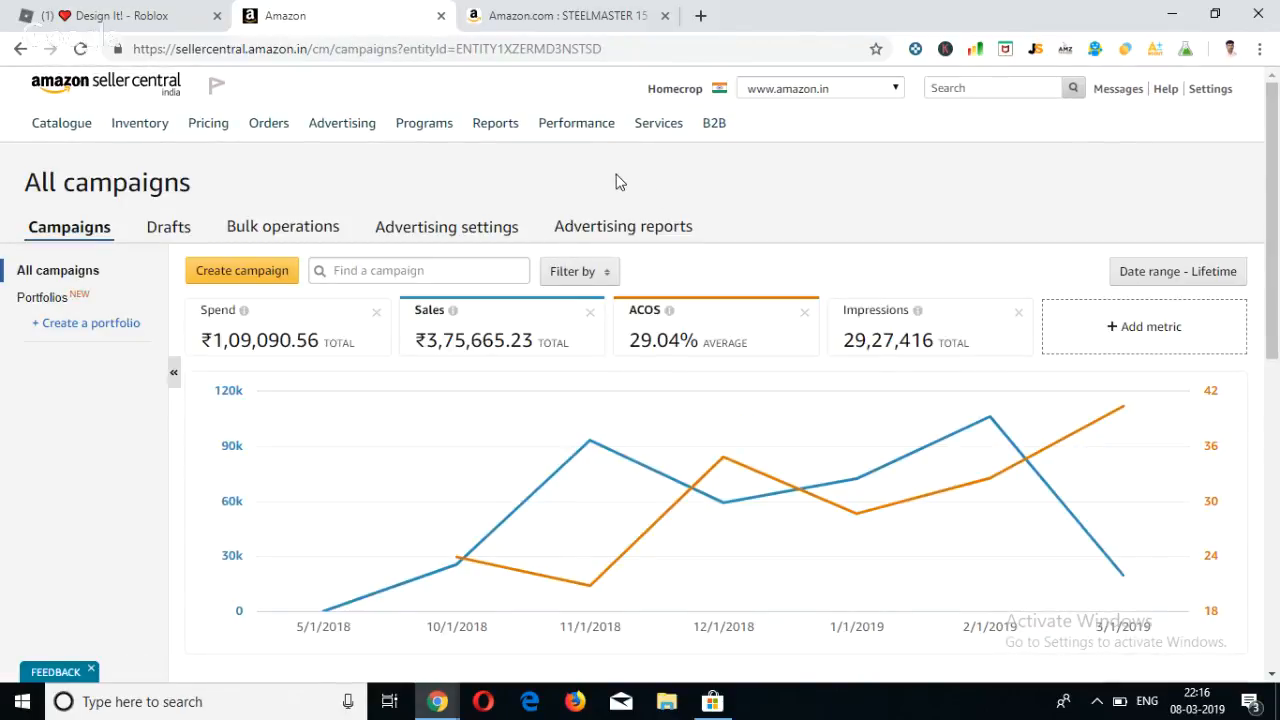
{"action": "scroll", "coordinate": [616, 181], "scroll_direction": "down", "scroll_amount": 6}
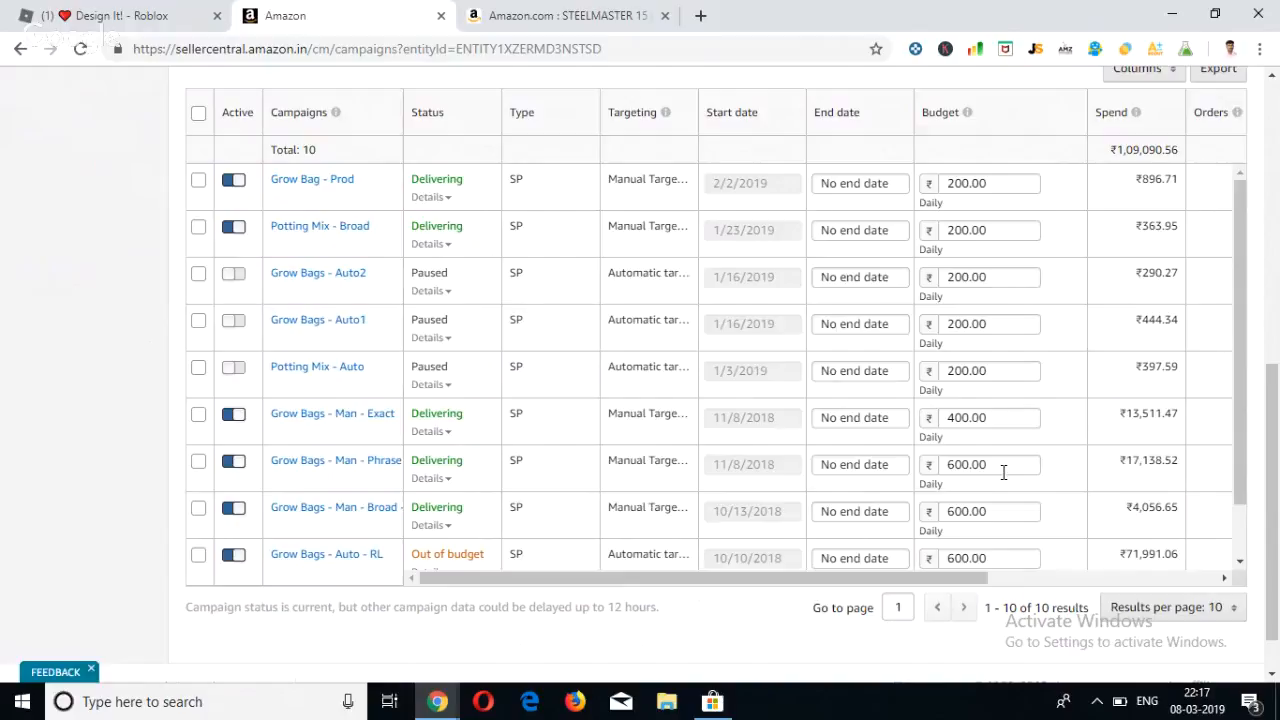
{"action": "left_click_drag", "start_coordinate": [965, 587], "coordinate": [1161, 540]}
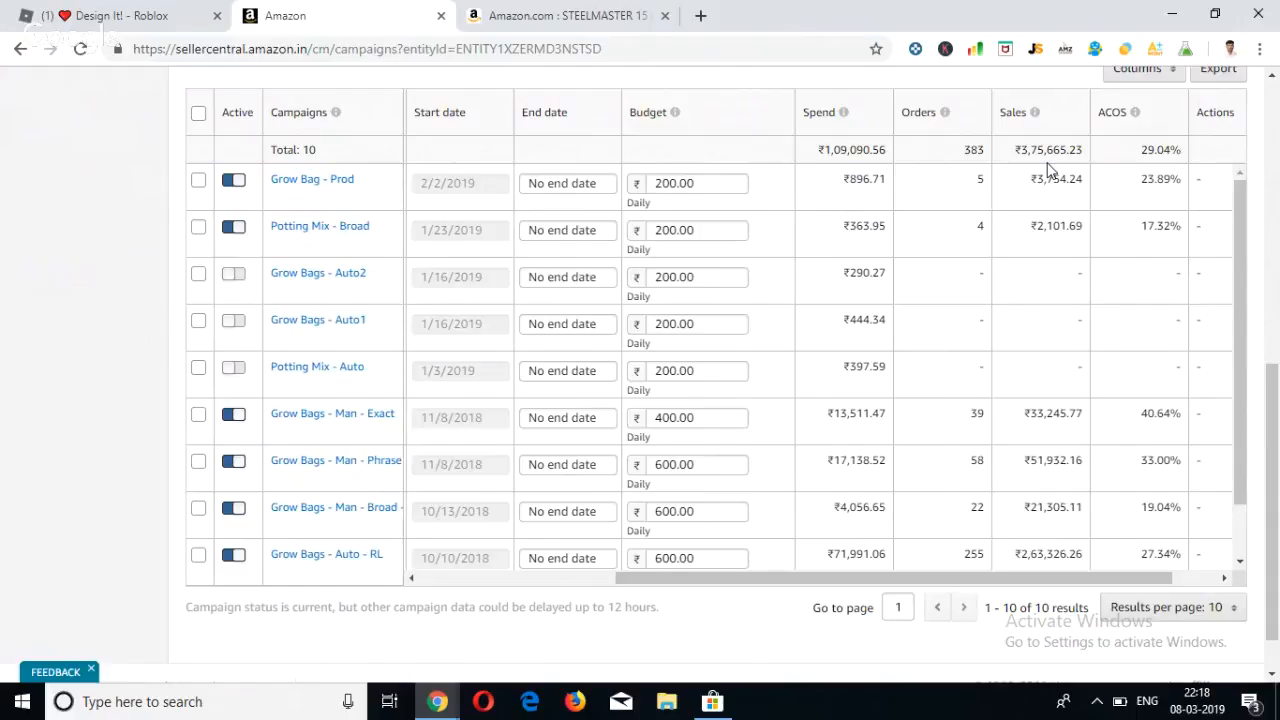
{"action": "left_click_drag", "start_coordinate": [1022, 155], "coordinate": [1088, 160]}
{"action": "left_click", "coordinate": [878, 150]}
Switch to the amazon.com tab, go back to the office file organizer results and examine the sponsored listings.
{"action": "left_click", "coordinate": [590, 12]}
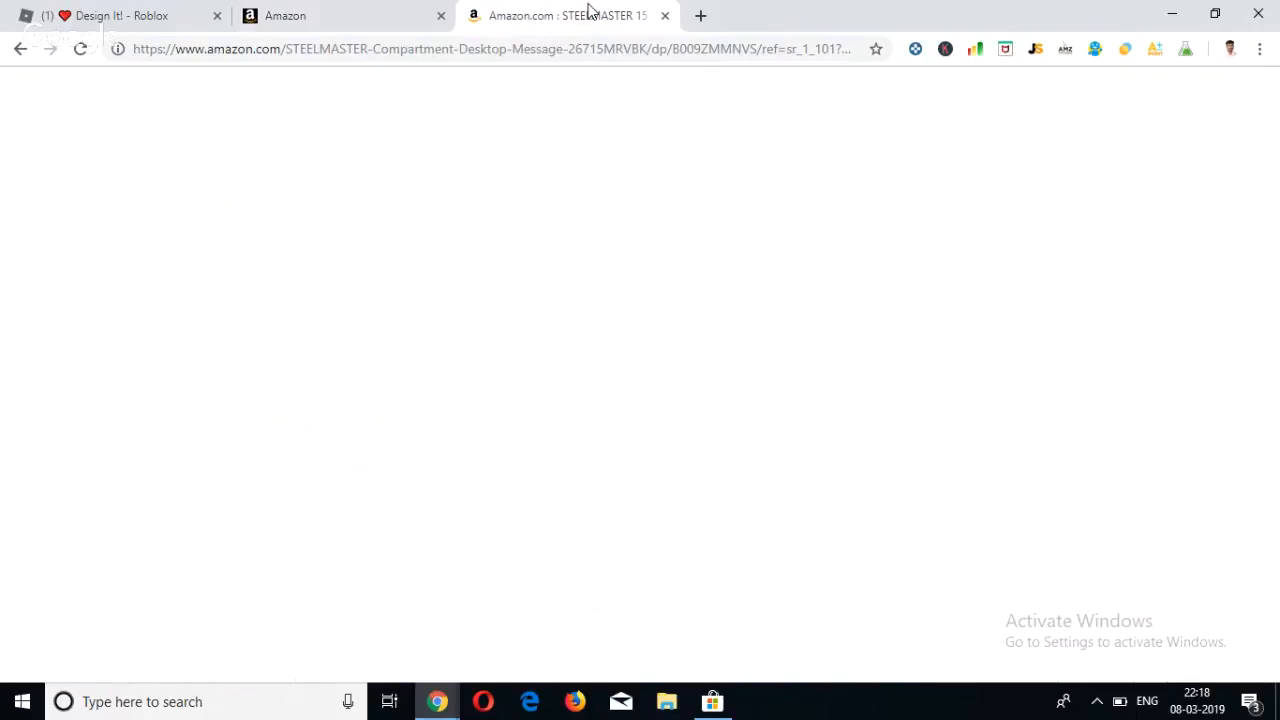
{"action": "scroll", "coordinate": [597, 271], "scroll_direction": "up", "scroll_amount": 15}
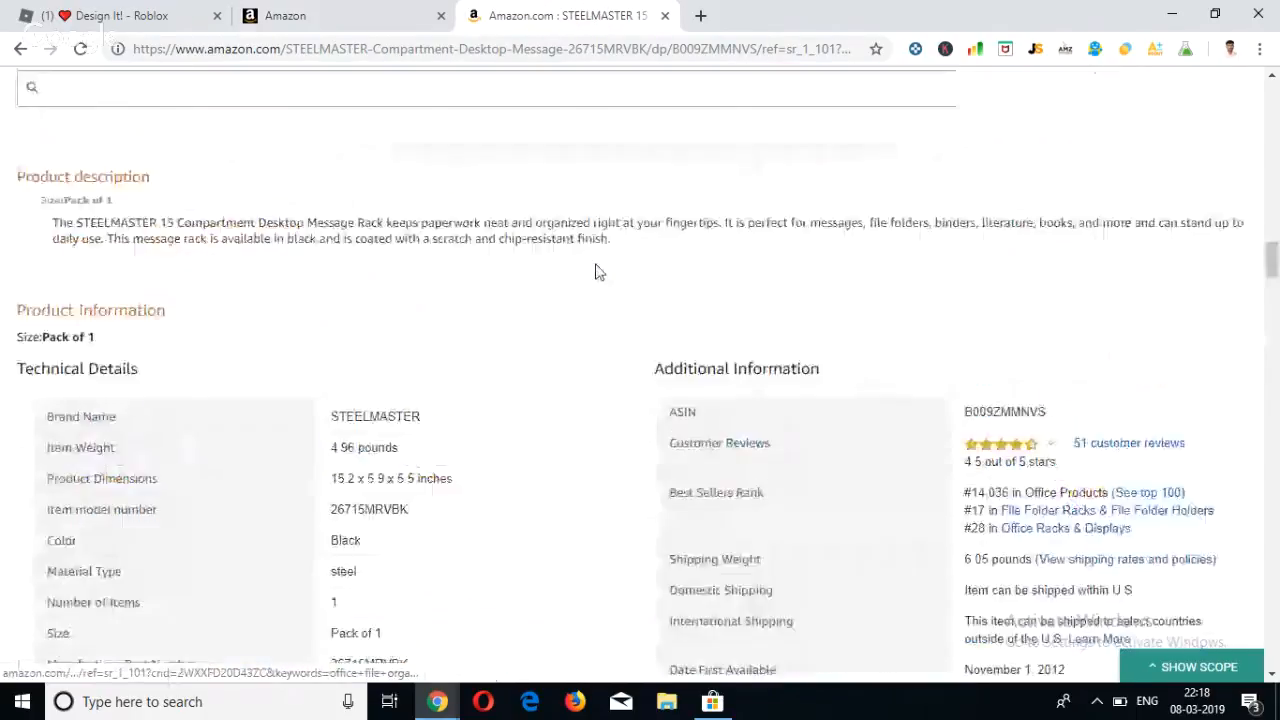
{"action": "left_click", "coordinate": [18, 50]}
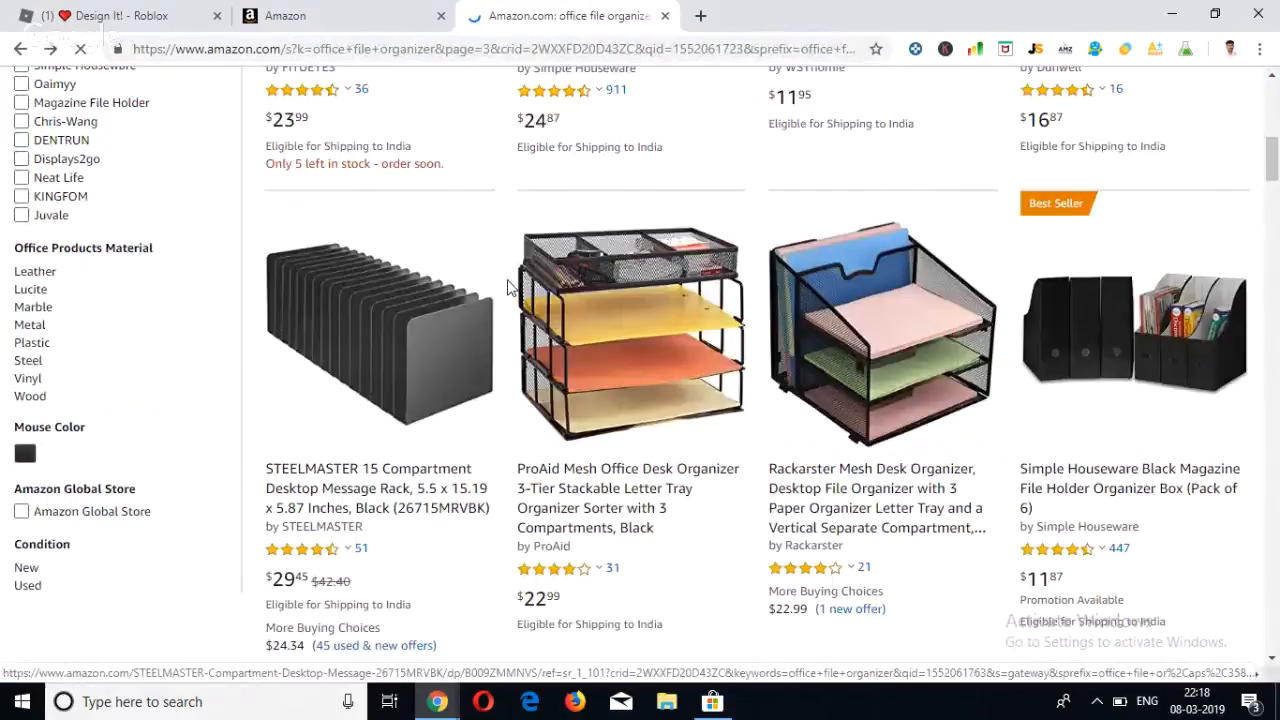
{"action": "scroll", "coordinate": [508, 286], "scroll_direction": "up", "scroll_amount": 4}
{"action": "scroll", "coordinate": [480, 300], "scroll_direction": "down", "scroll_amount": 3}
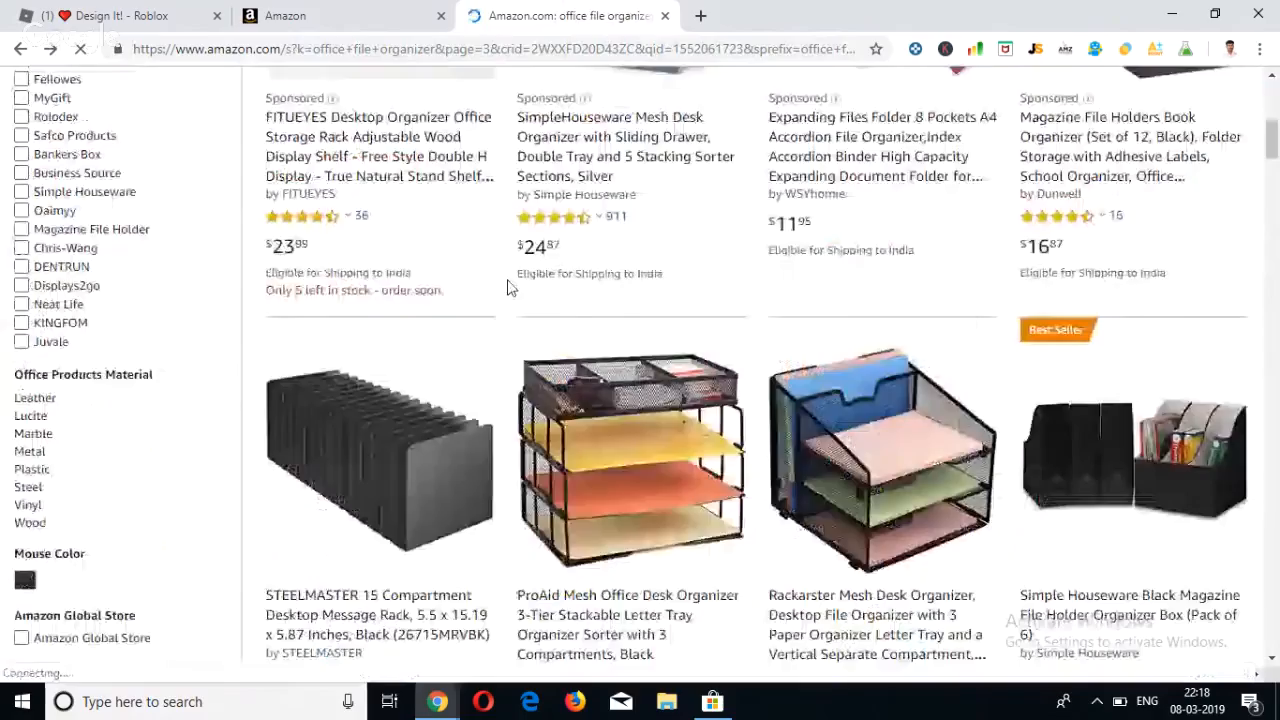
{"action": "scroll", "coordinate": [434, 325], "scroll_direction": "up", "scroll_amount": 2}
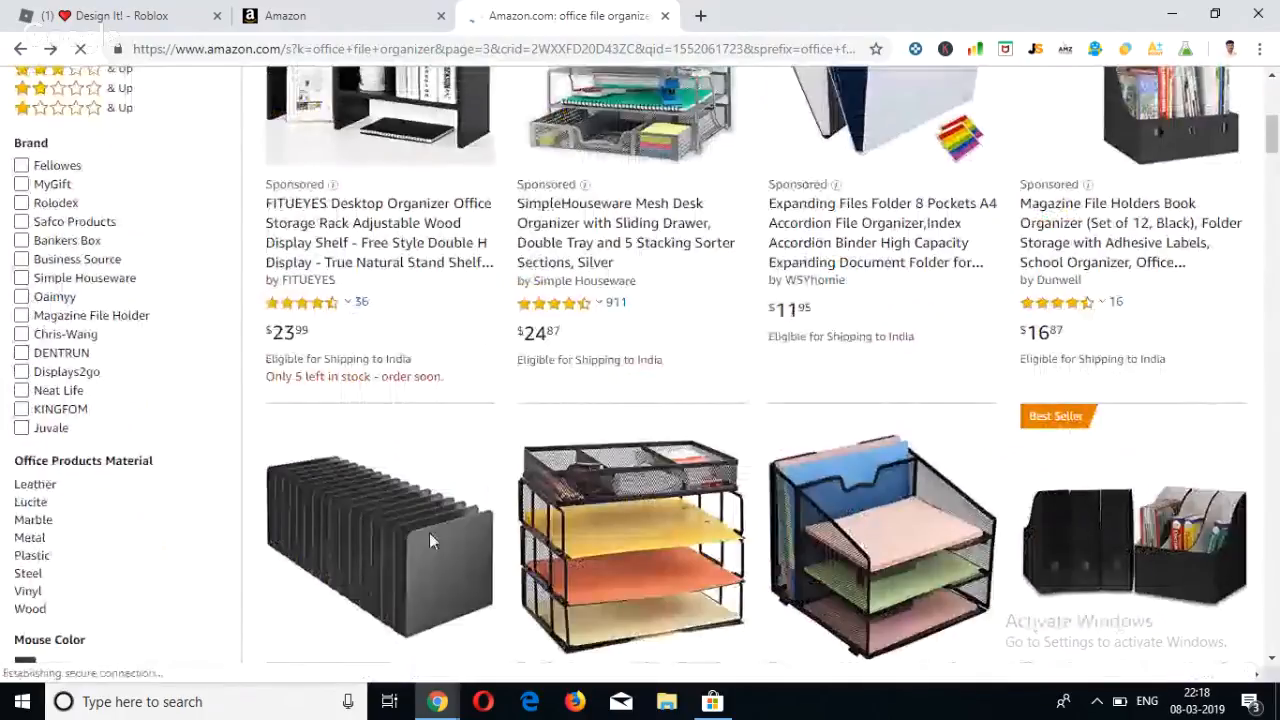
View the STEELMASTER 15 Compartment Desktop Message Rack product page from the results, then return to the results.
{"action": "scroll", "coordinate": [414, 509], "scroll_direction": "down", "scroll_amount": 3}
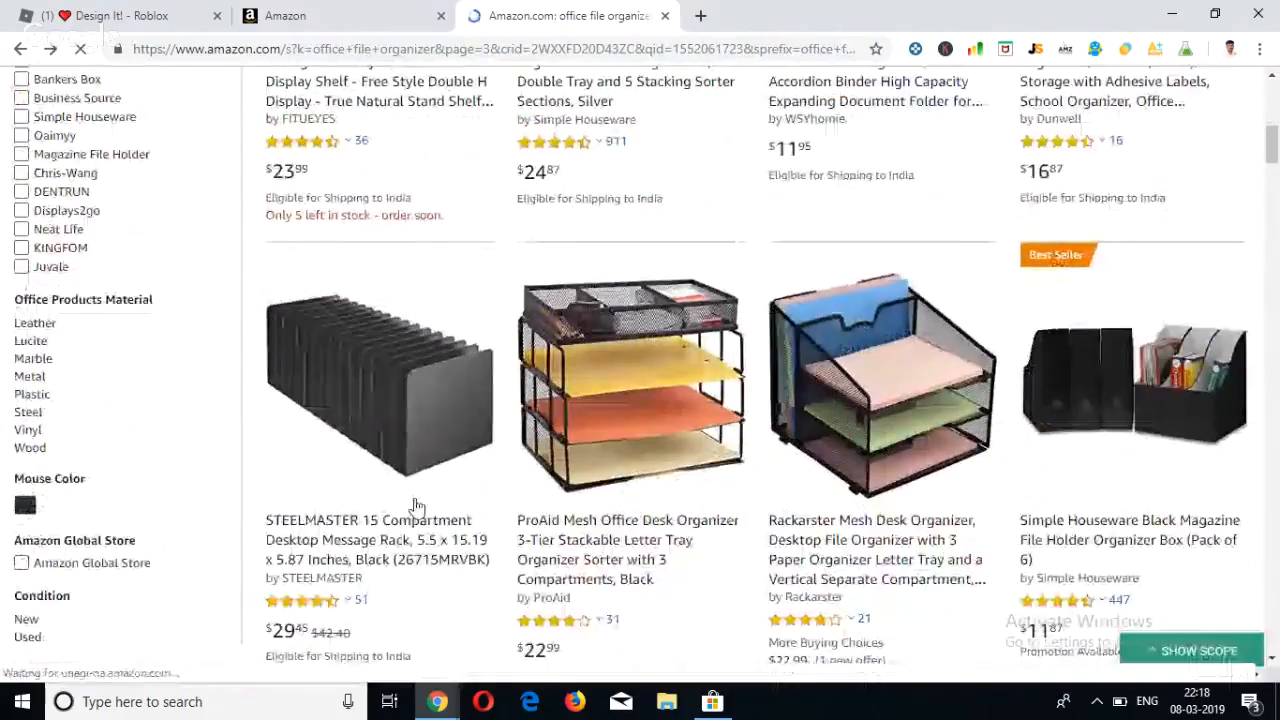
{"action": "left_click", "coordinate": [386, 405]}
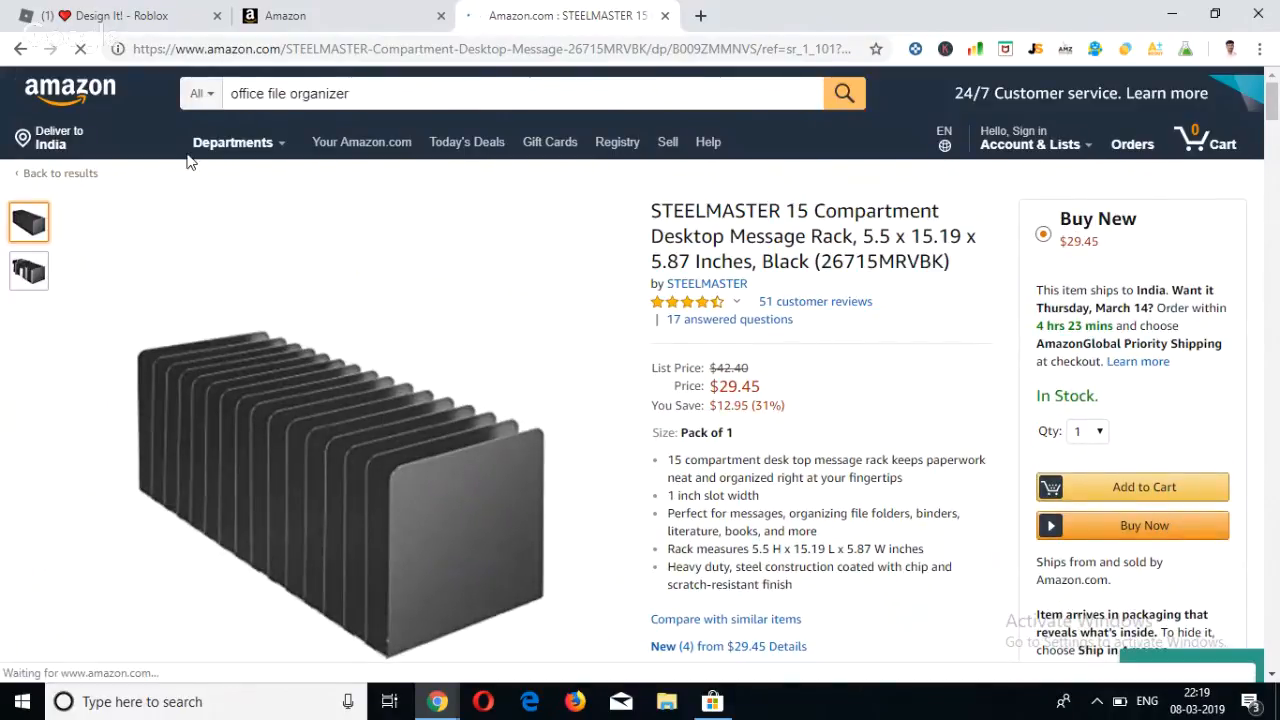
{"action": "key", "text": "alt+Left"}
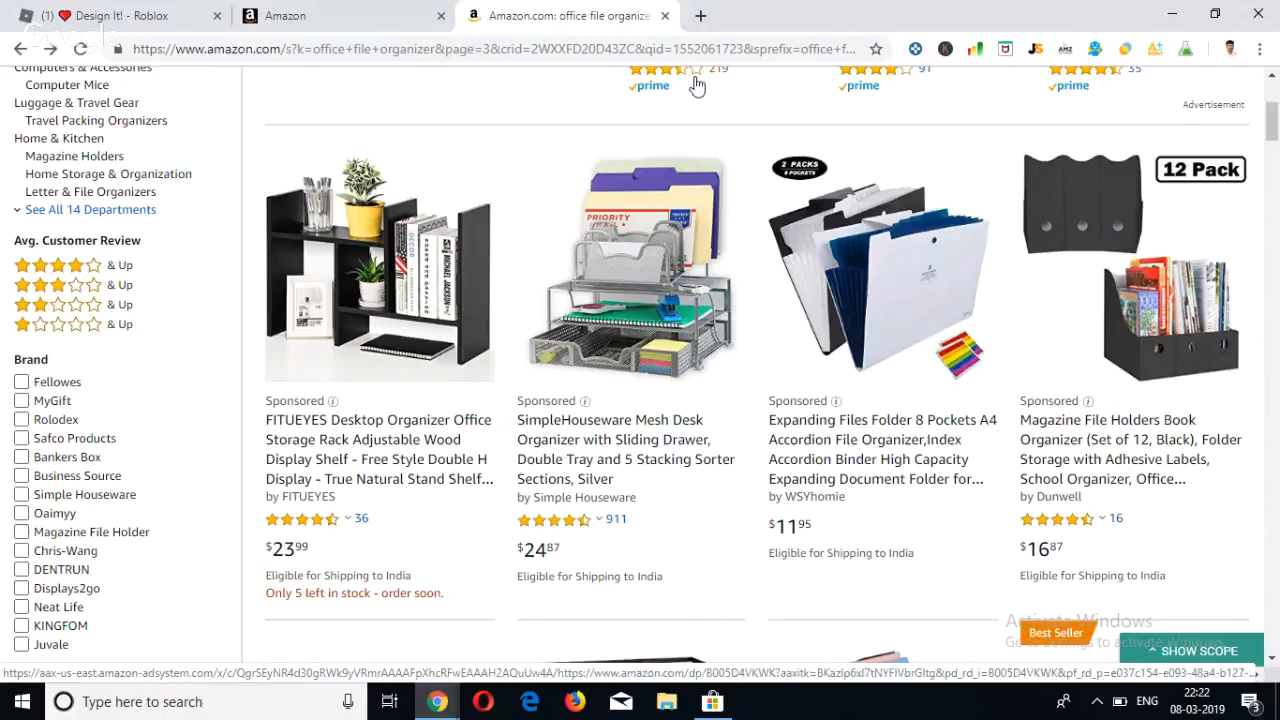
Switch back to the campaign list, view the Grow Bag - Prod budget editor without changing it, and review the campaigns' spend and sales.
{"action": "left_click", "coordinate": [373, 12]}
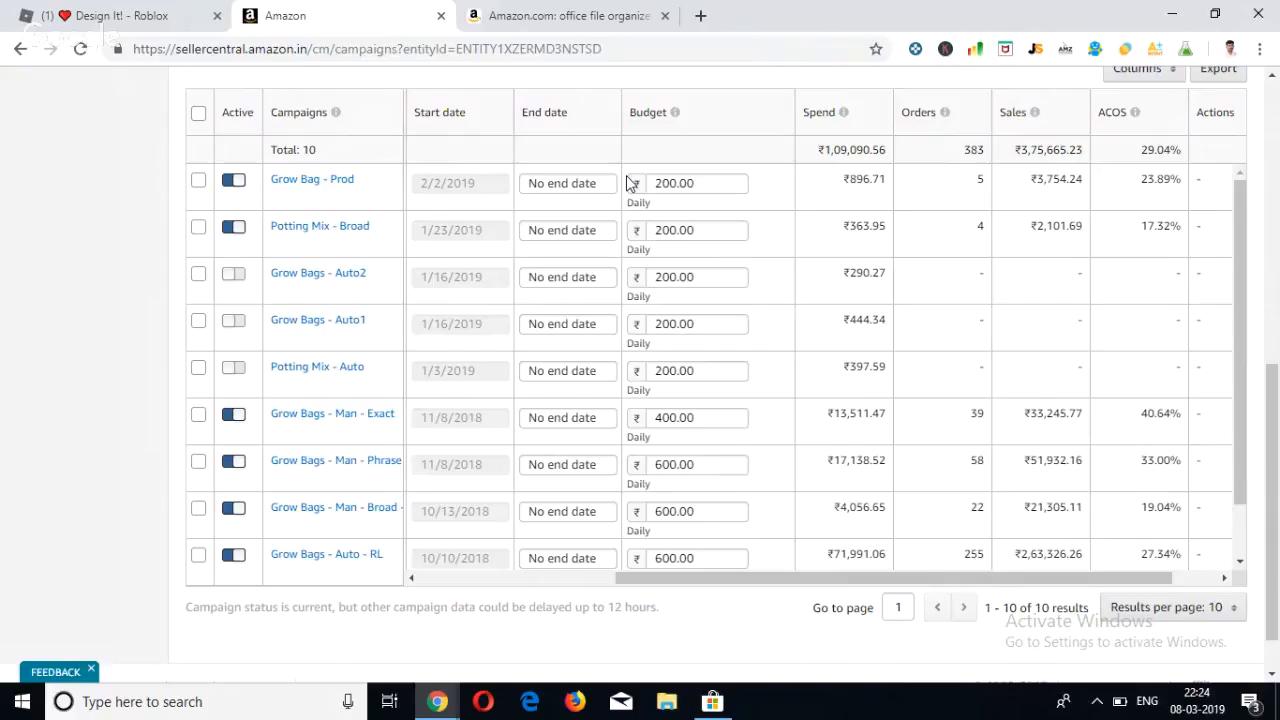
{"action": "left_click", "coordinate": [703, 188]}
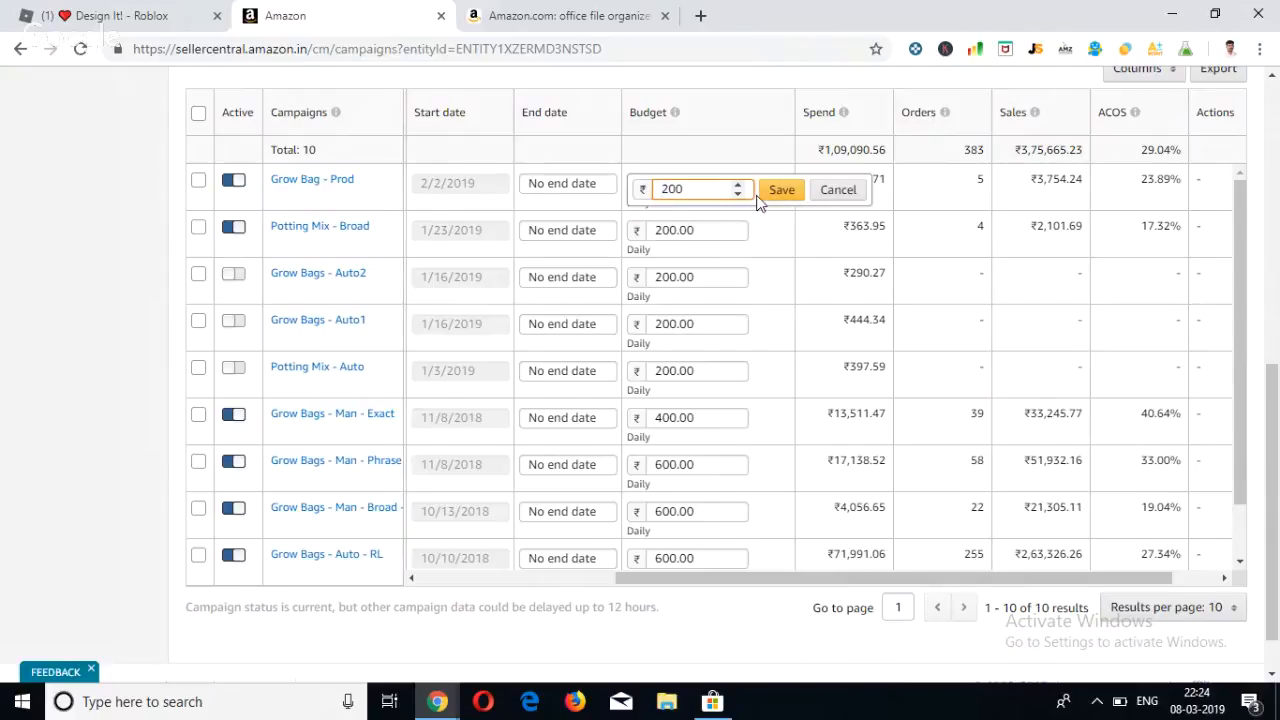
{"action": "left_click", "coordinate": [832, 196]}
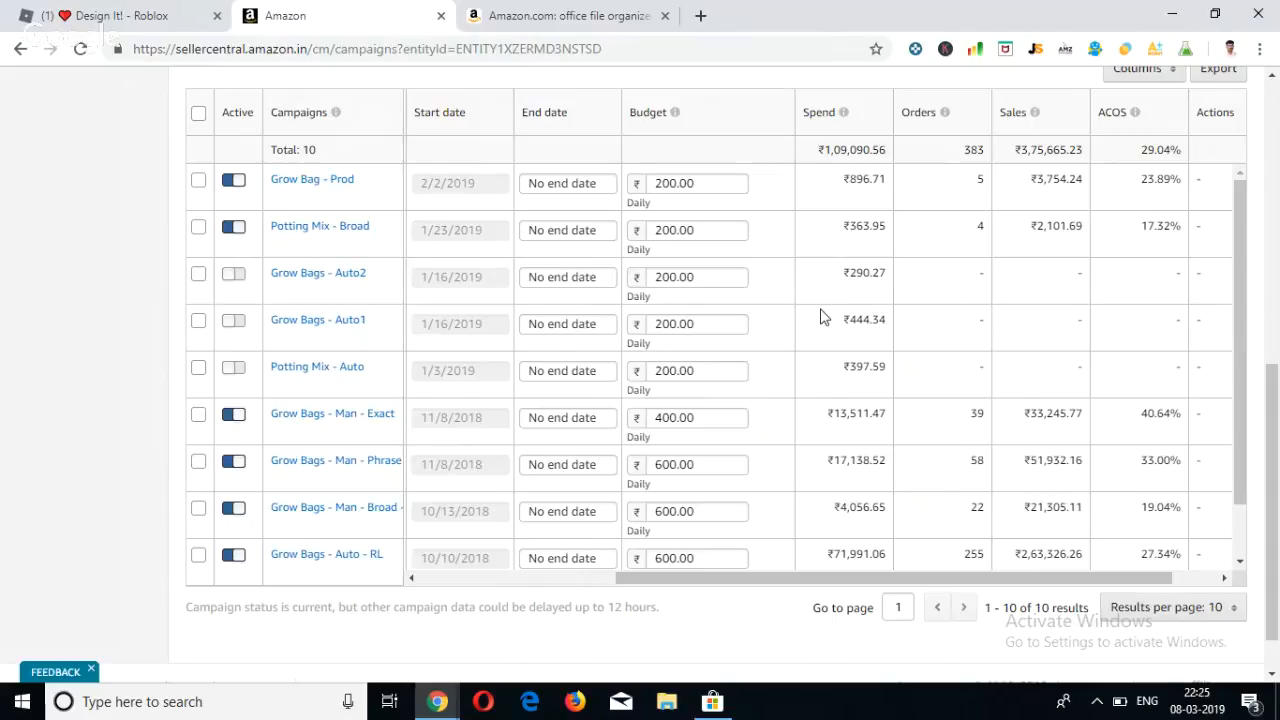
{"action": "scroll", "coordinate": [827, 233], "scroll_direction": "down", "scroll_amount": 1}
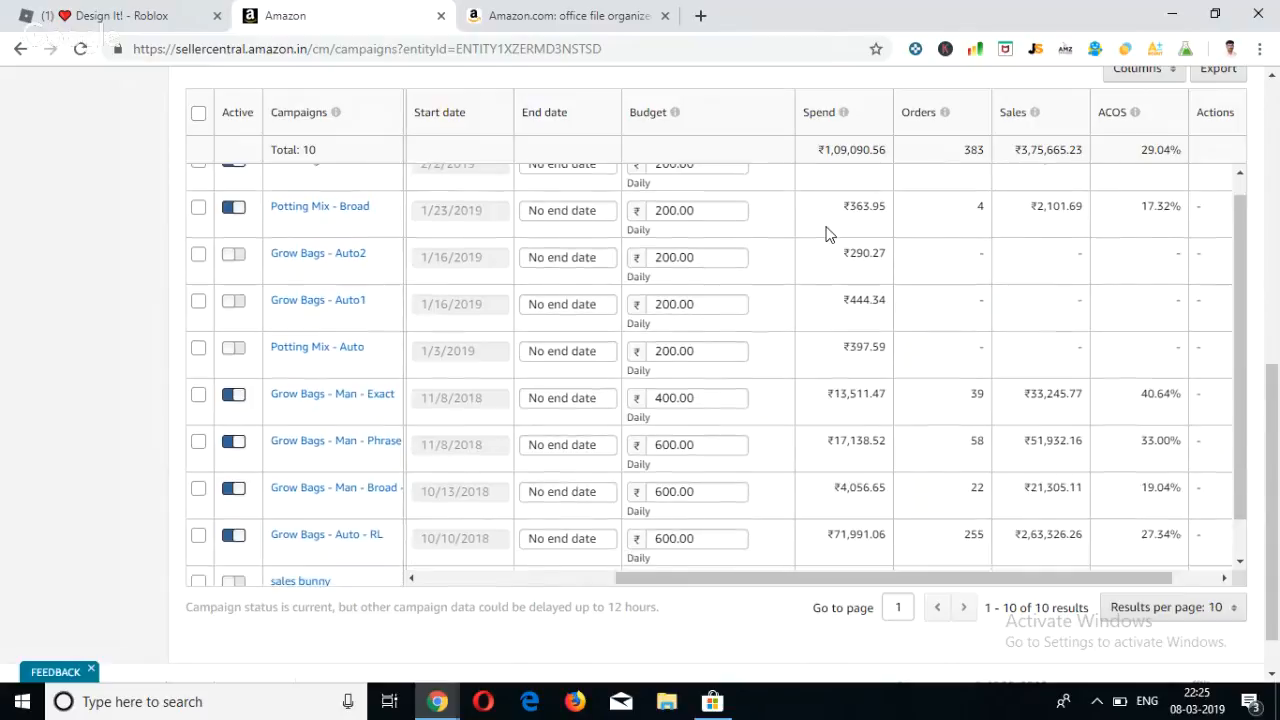
{"action": "scroll", "coordinate": [827, 233], "scroll_direction": "up", "scroll_amount": 1}
{"action": "scroll", "coordinate": [826, 233], "scroll_direction": "down", "scroll_amount": 1}
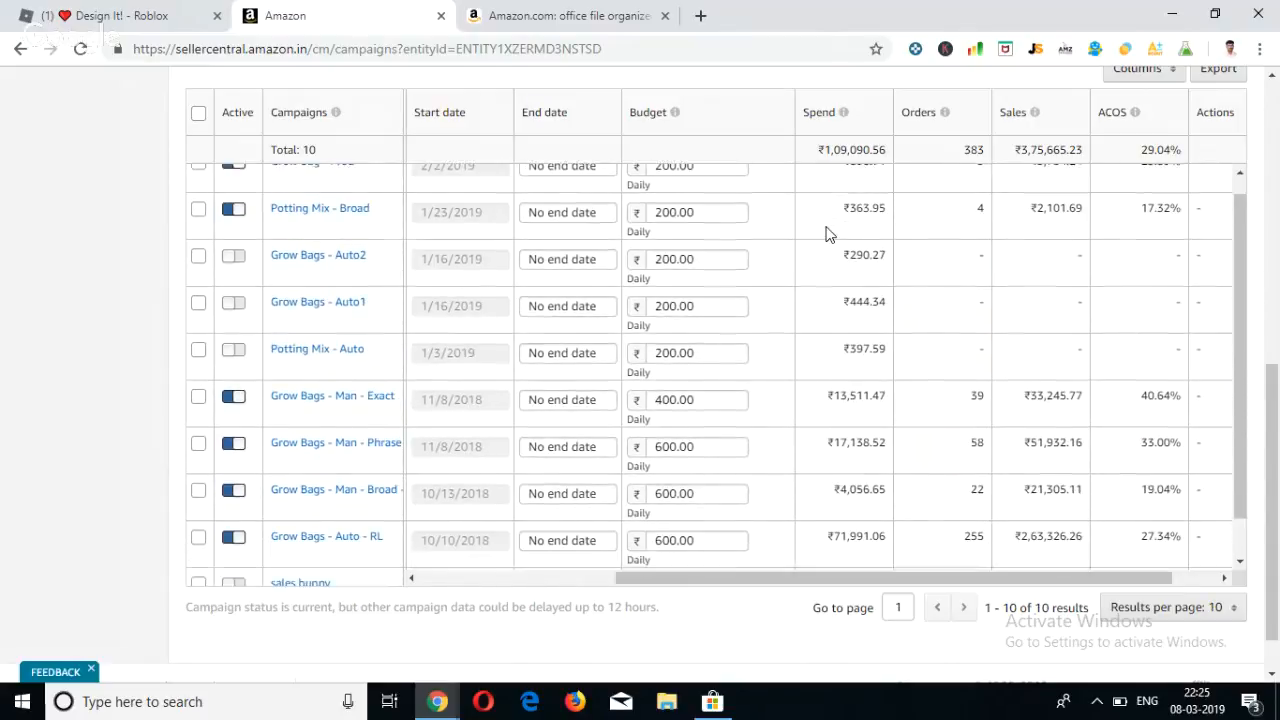
{"action": "scroll", "coordinate": [825, 240], "scroll_direction": "up", "scroll_amount": 1}
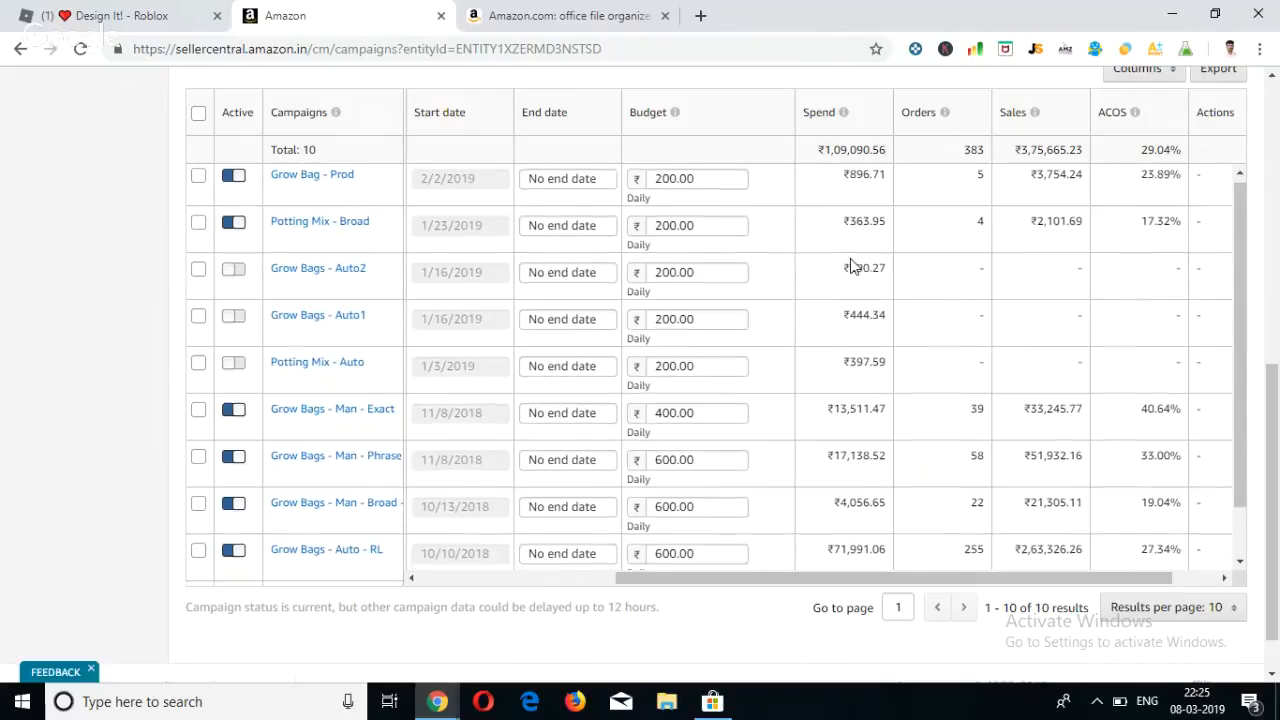
Examine the campaign list's daily budgets, spend, orders, sales and ACOS for each campaign.
{"action": "scroll", "coordinate": [851, 257], "scroll_direction": "down", "scroll_amount": 1}
{"action": "scroll", "coordinate": [851, 262], "scroll_direction": "up", "scroll_amount": 1}
{"action": "scroll", "coordinate": [851, 264], "scroll_direction": "up", "scroll_amount": 1}
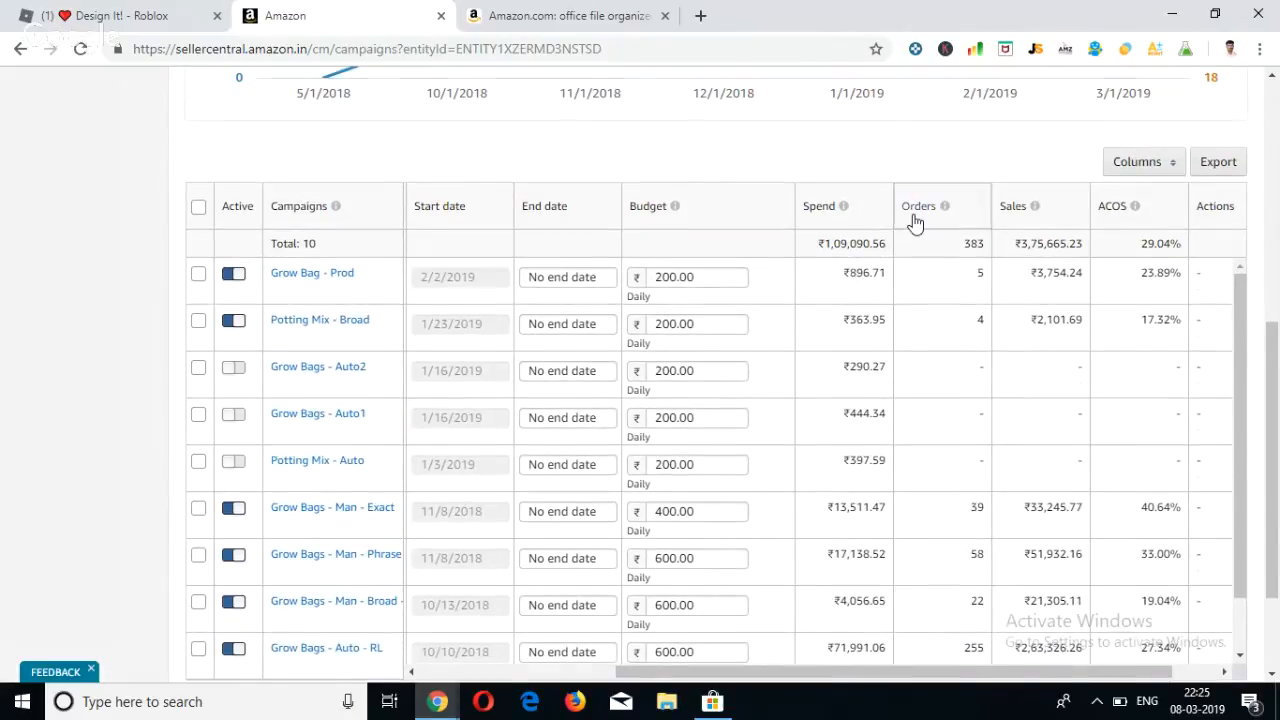
{"action": "scroll", "coordinate": [914, 223], "scroll_direction": "up", "scroll_amount": 1}
{"action": "scroll", "coordinate": [913, 222], "scroll_direction": "down", "scroll_amount": 1}
{"action": "scroll", "coordinate": [913, 221], "scroll_direction": "down", "scroll_amount": 1}
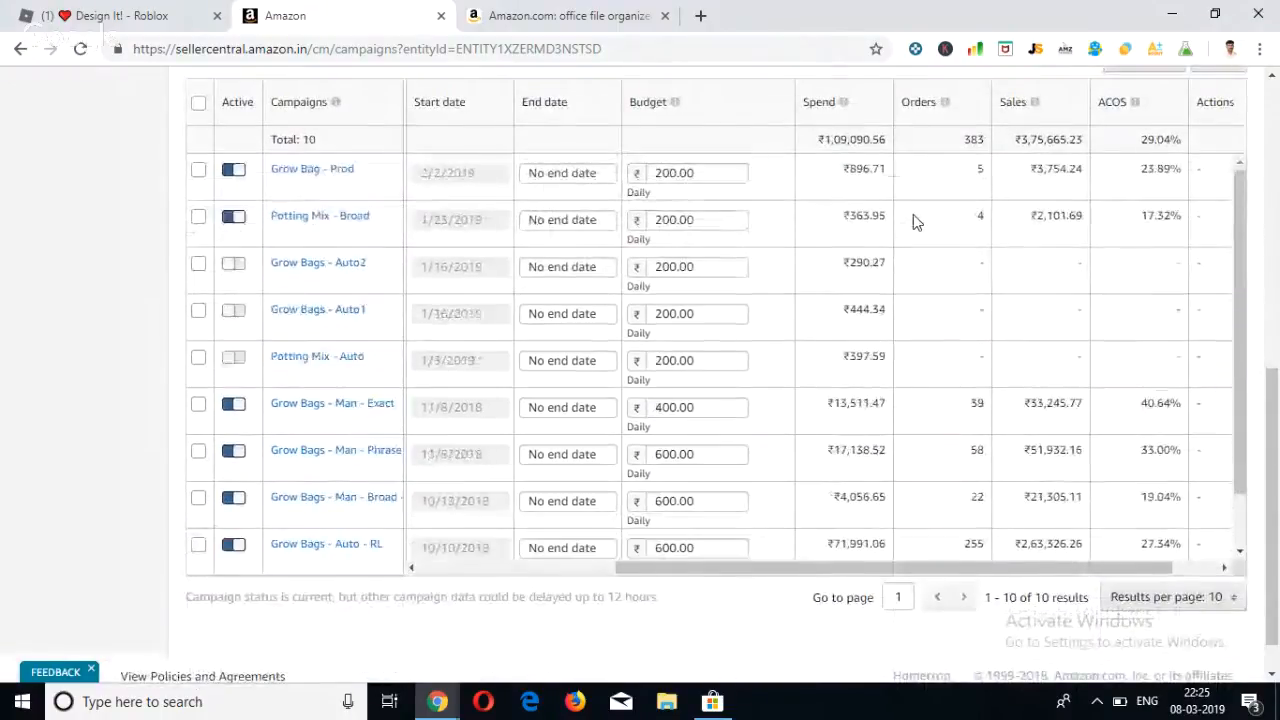
{"action": "scroll", "coordinate": [728, 125], "scroll_direction": "up", "scroll_amount": 1}
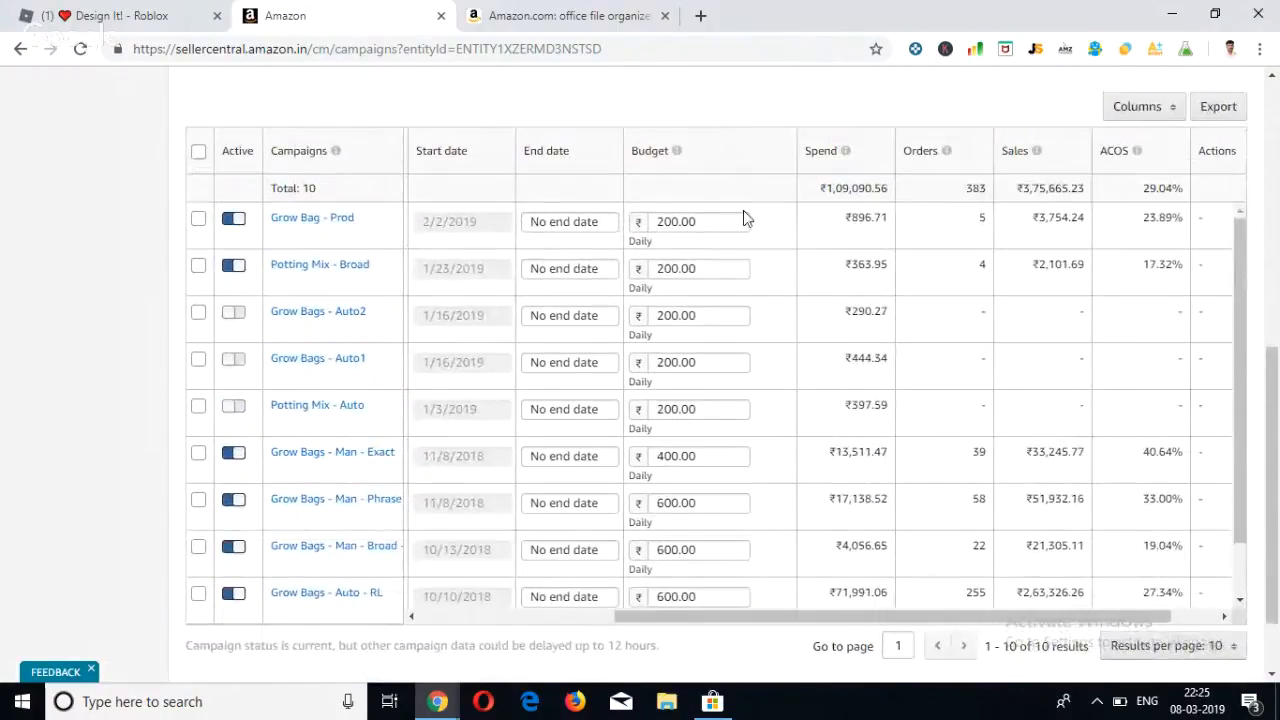
{"action": "scroll", "coordinate": [748, 217], "scroll_direction": "up", "scroll_amount": 5}
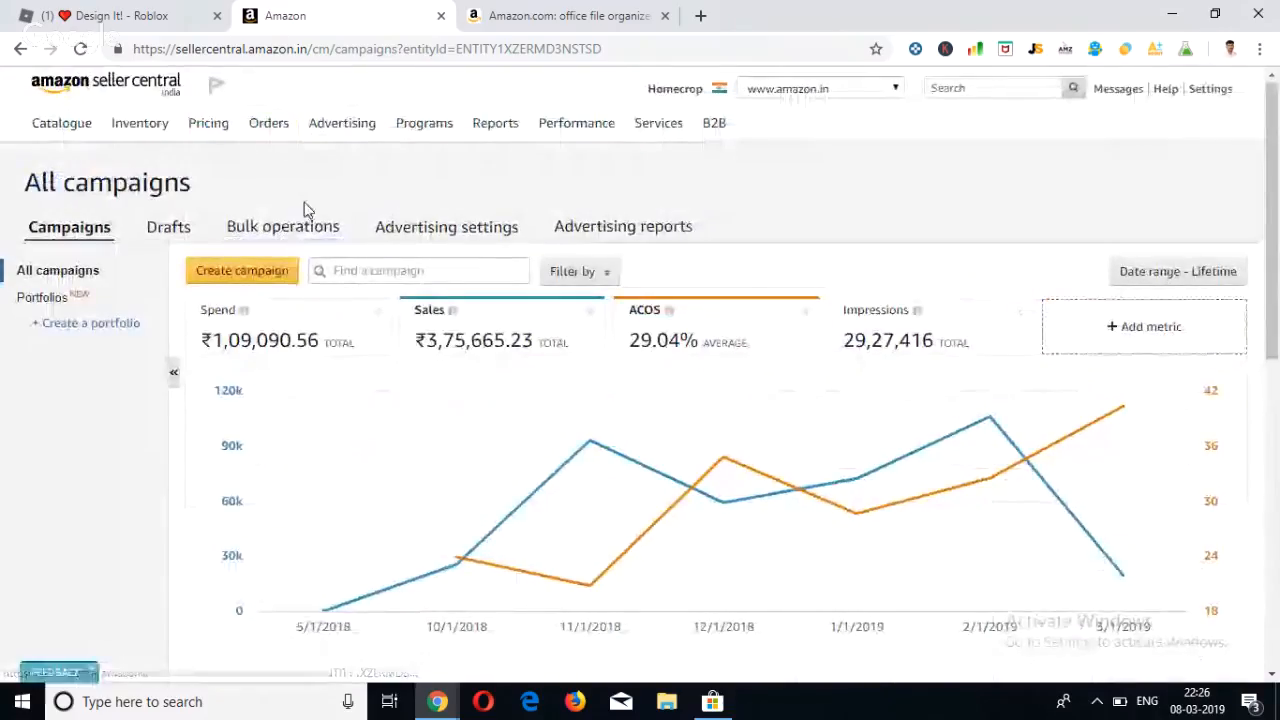
Start creating a new campaign of the Sponsored Products type.
{"action": "mouse_move", "coordinate": [148, 128]}
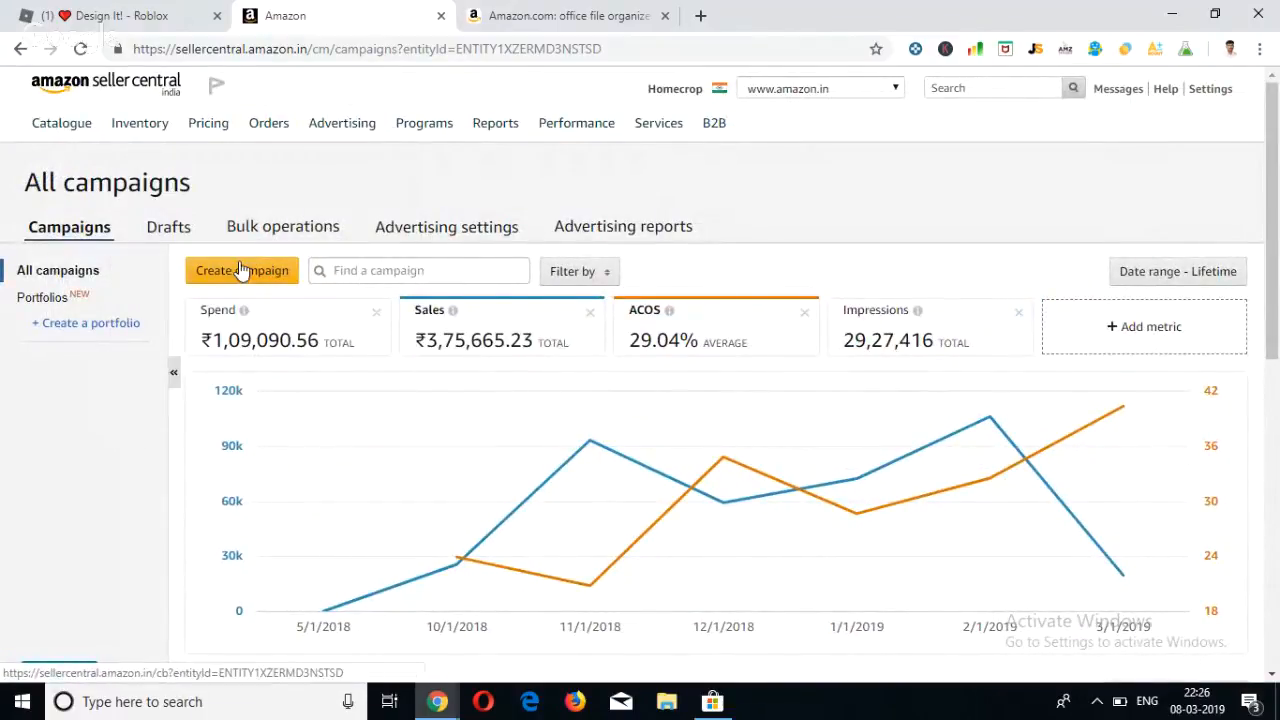
{"action": "left_click", "coordinate": [248, 272]}
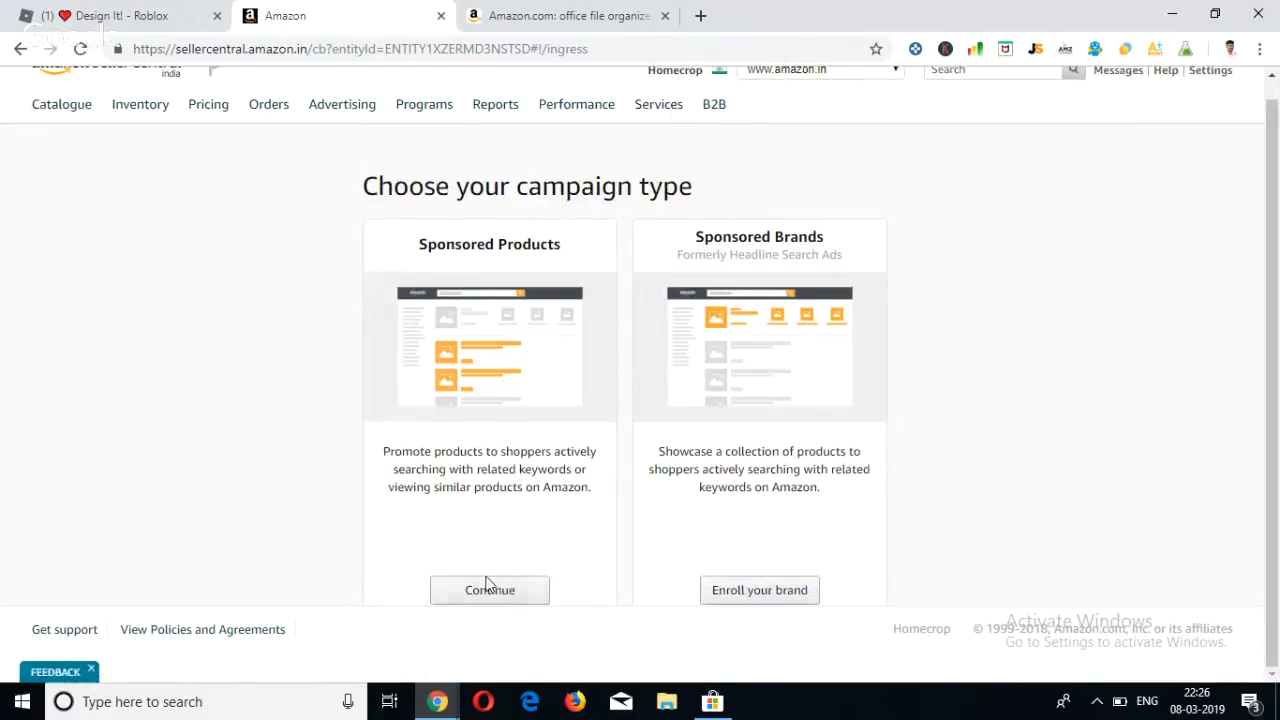
{"action": "left_click", "coordinate": [489, 590]}
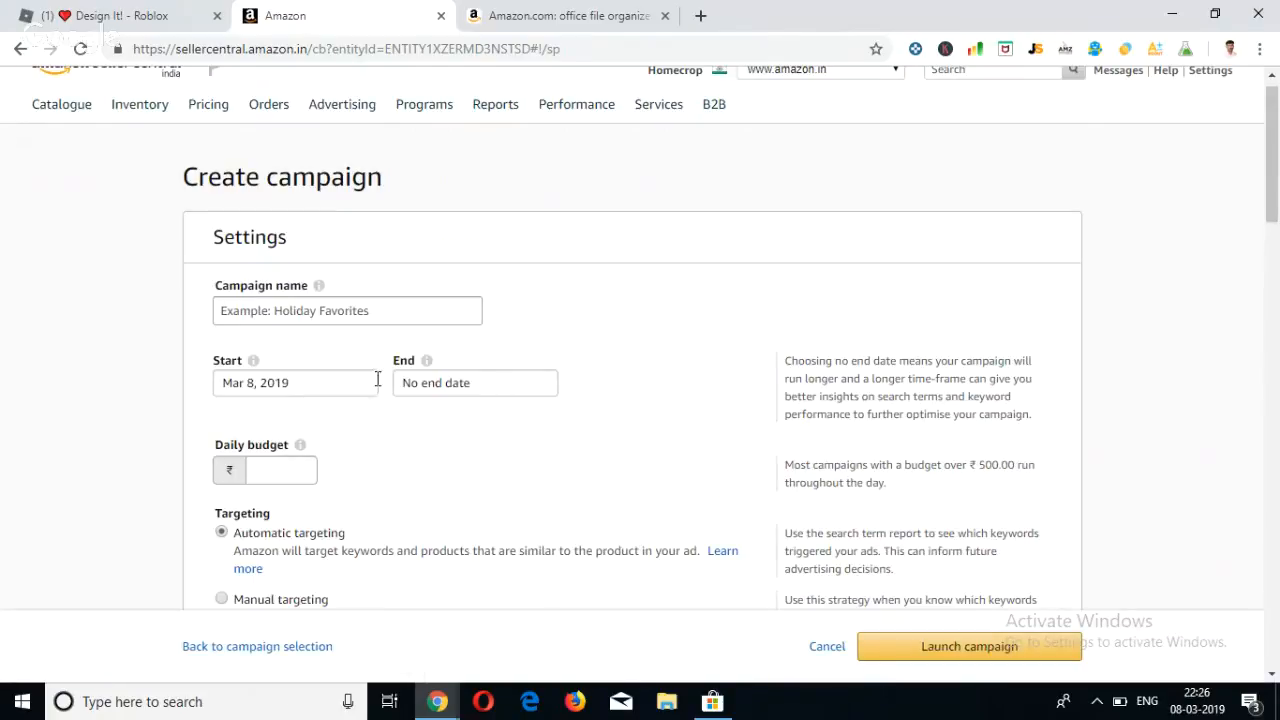
Name the new campaign "Growbag - SP - Man".
{"action": "left_click", "coordinate": [288, 322]}
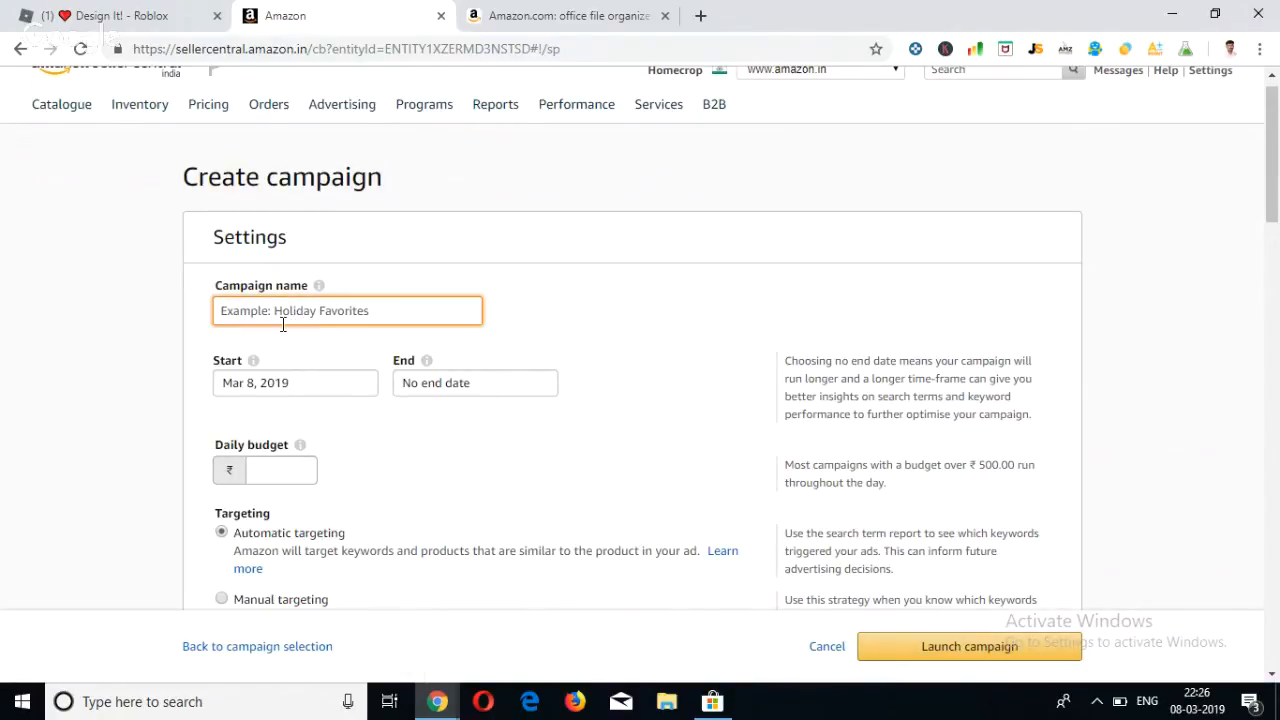
{"action": "type", "text": "Growbag - SP - Man"}
{"action": "left_click", "coordinate": [427, 362]}
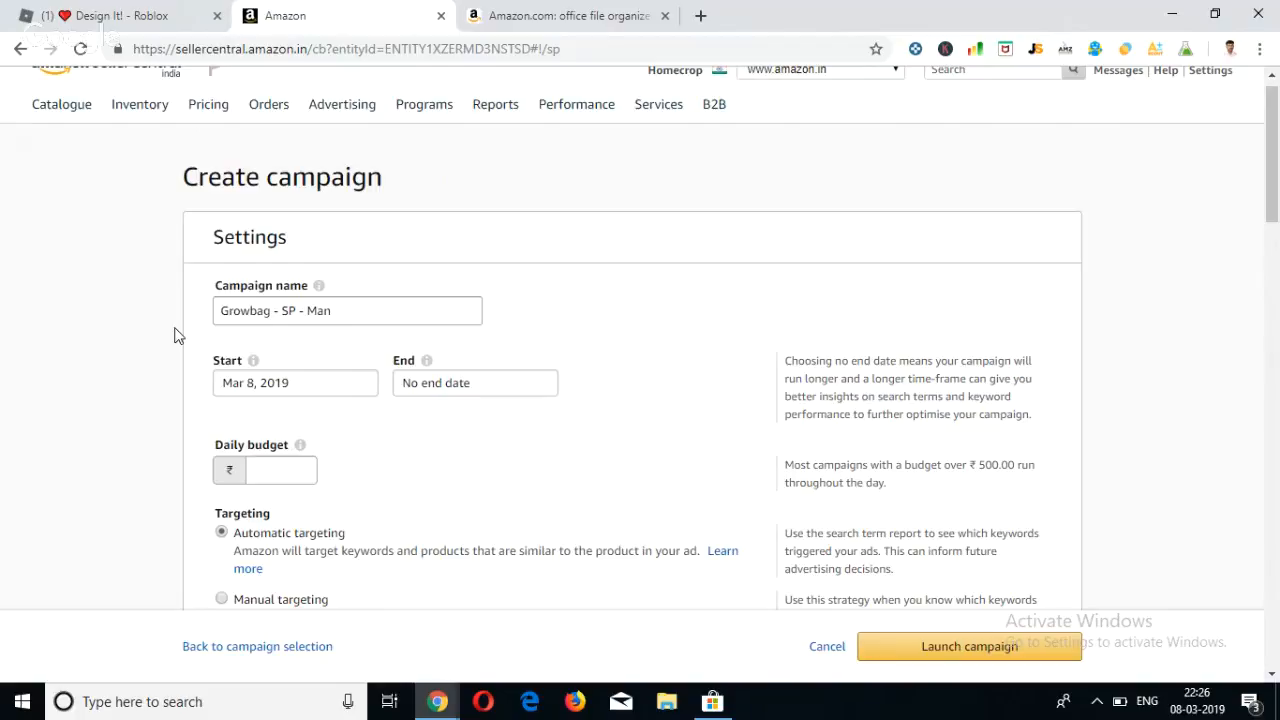
Set the campaign's daily budget to ₹2000.
{"action": "scroll", "coordinate": [174, 336], "scroll_direction": "down", "scroll_amount": 1}
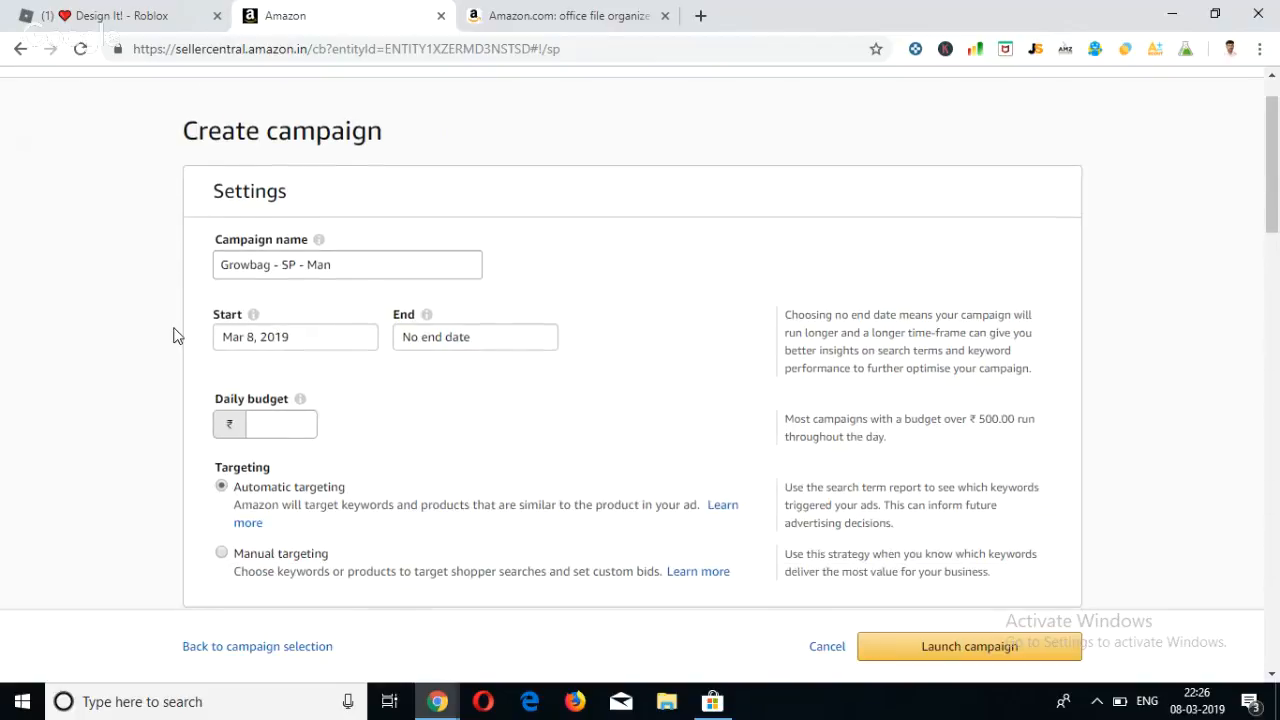
{"action": "scroll", "coordinate": [174, 336], "scroll_direction": "down", "scroll_amount": 2}
{"action": "left_click", "coordinate": [267, 320]}
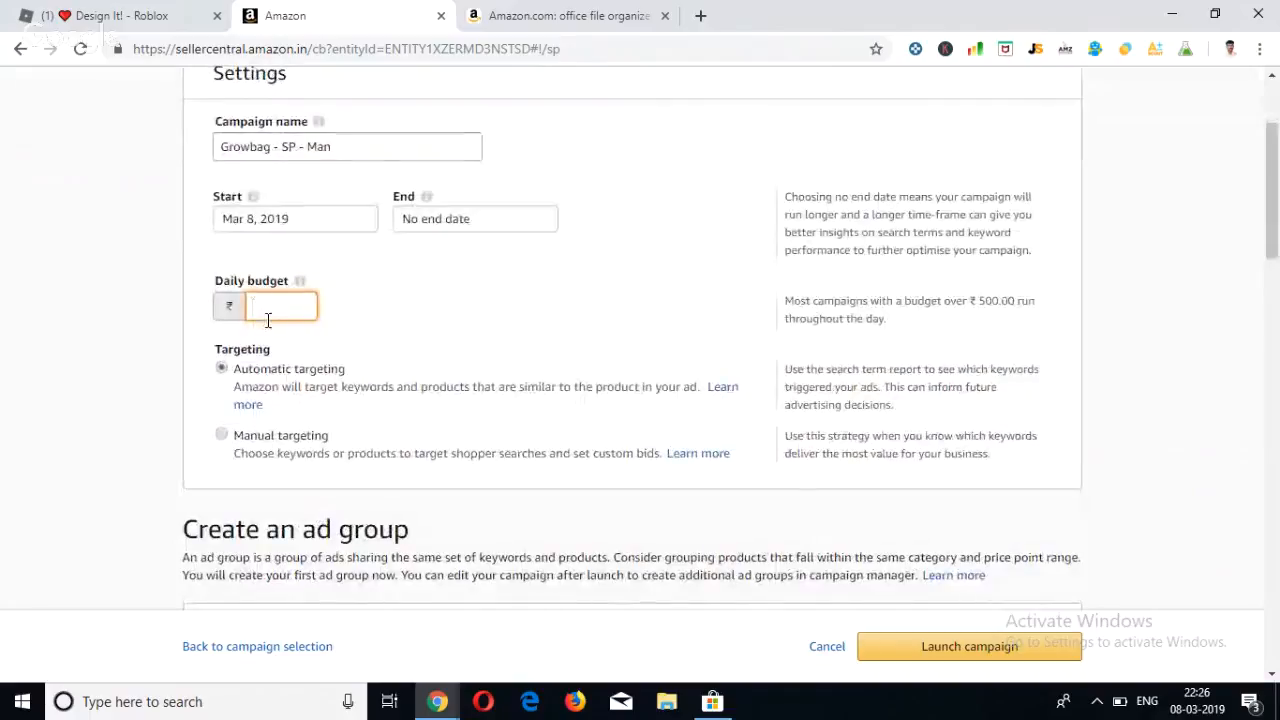
{"action": "type", "text": "2000"}
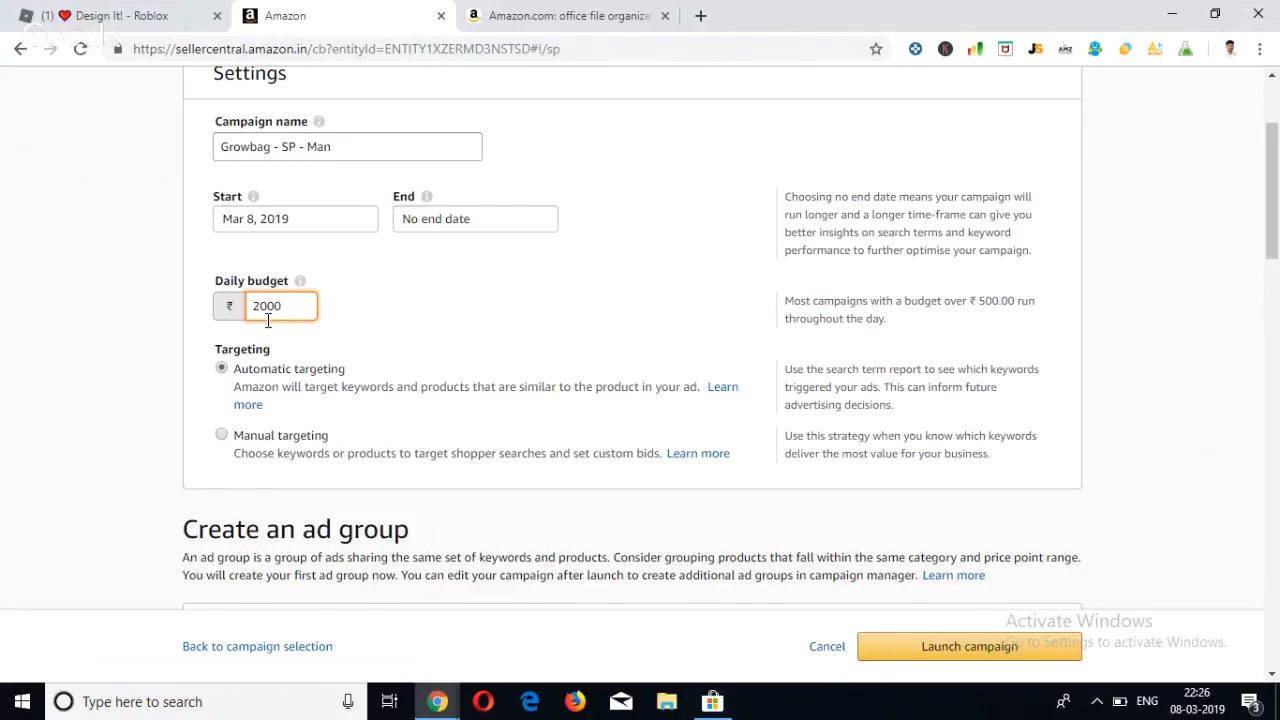
Choose manual targeting for the campaign.
{"action": "scroll", "coordinate": [397, 369], "scroll_direction": "down", "scroll_amount": 1}
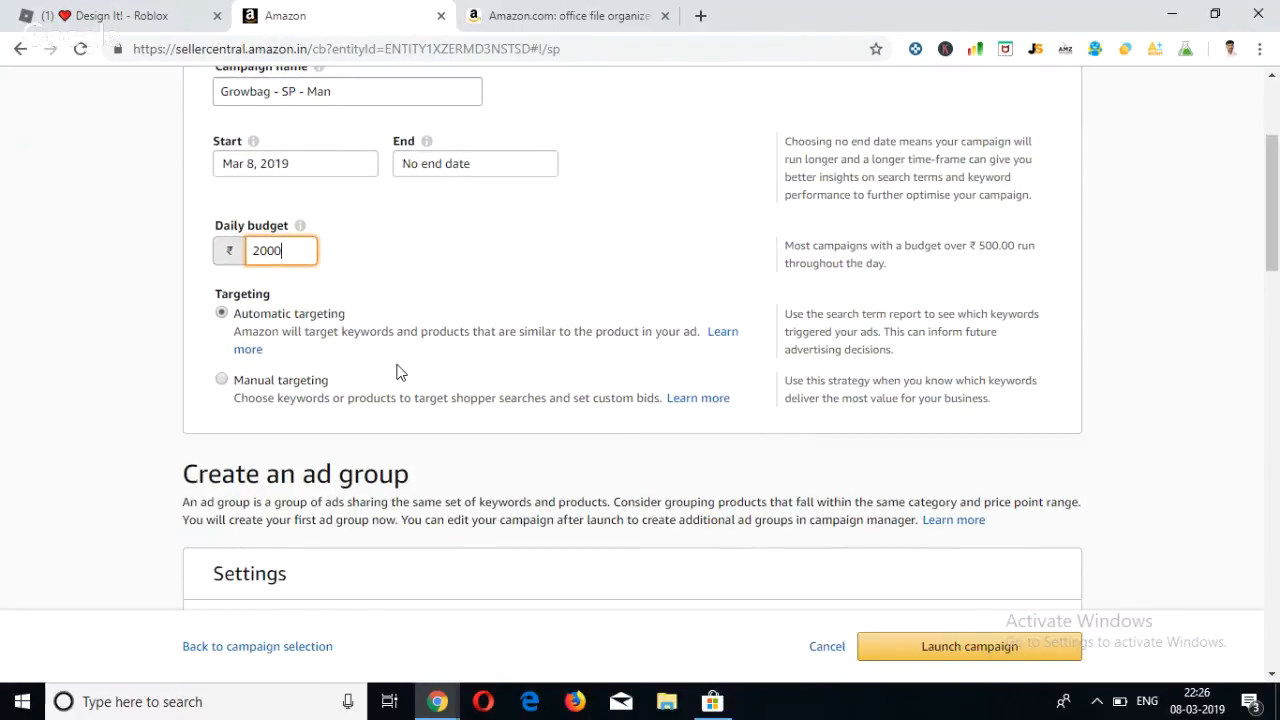
{"action": "left_click", "coordinate": [222, 380]}
{"action": "scroll", "coordinate": [325, 395], "scroll_direction": "down", "scroll_amount": 1}
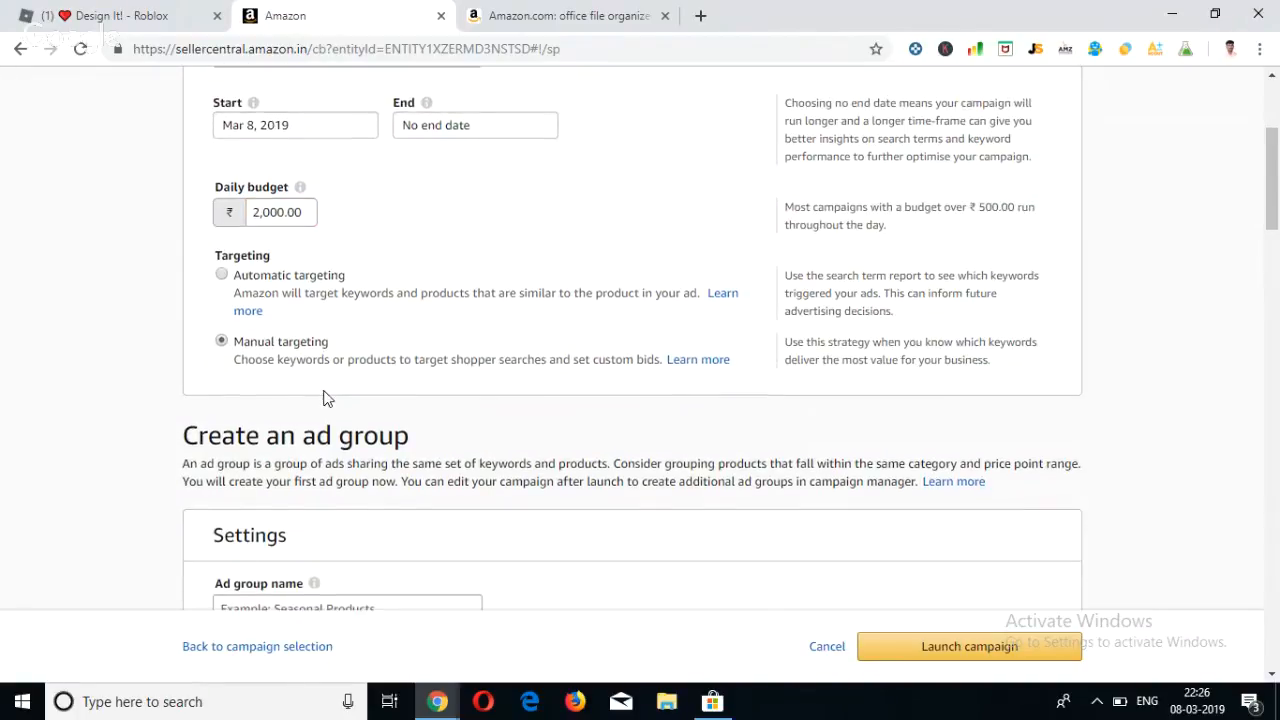
{"action": "scroll", "coordinate": [283, 348], "scroll_direction": "down", "scroll_amount": 1}
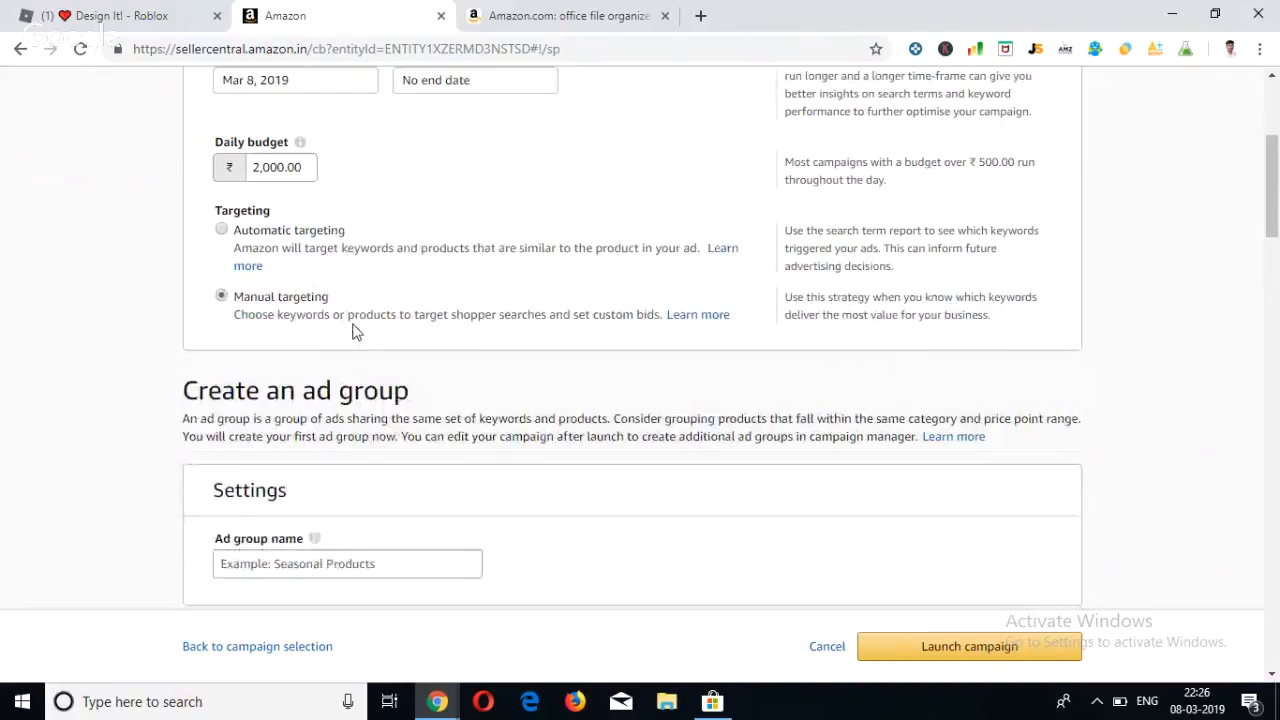
{"action": "scroll", "coordinate": [352, 330], "scroll_direction": "down", "scroll_amount": 5}
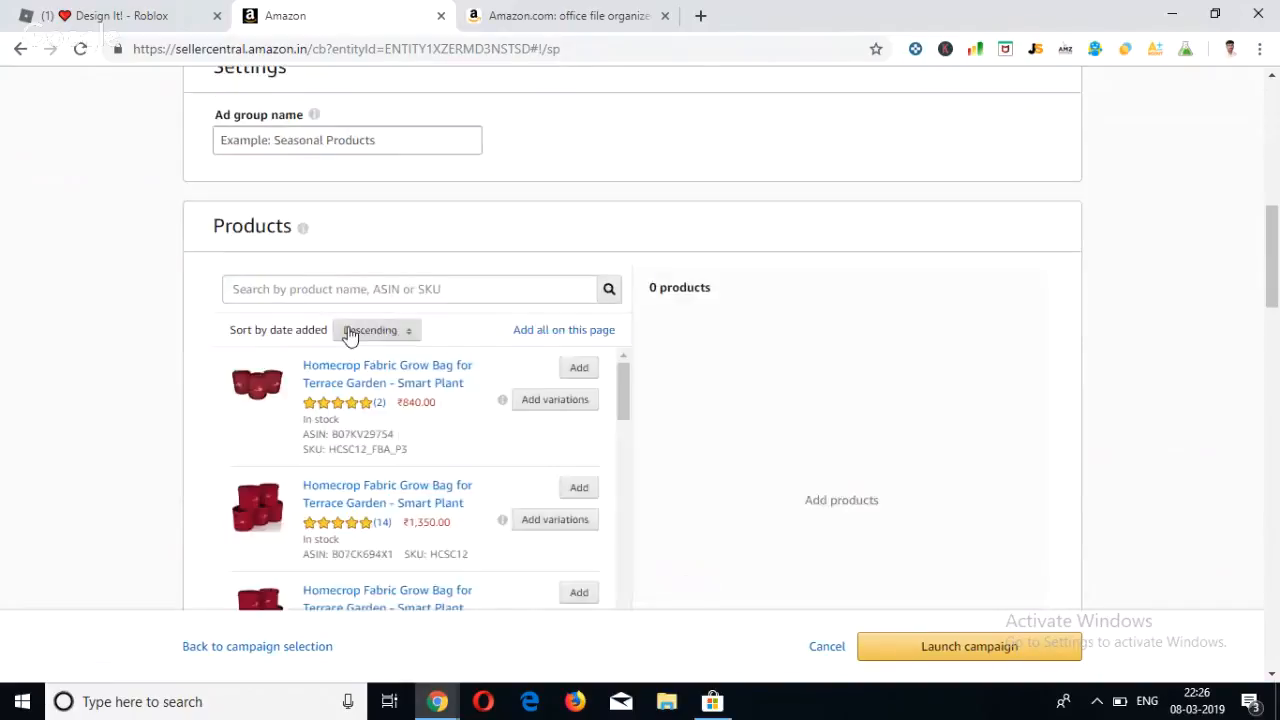
{"action": "scroll", "coordinate": [349, 331], "scroll_direction": "up", "scroll_amount": 1}
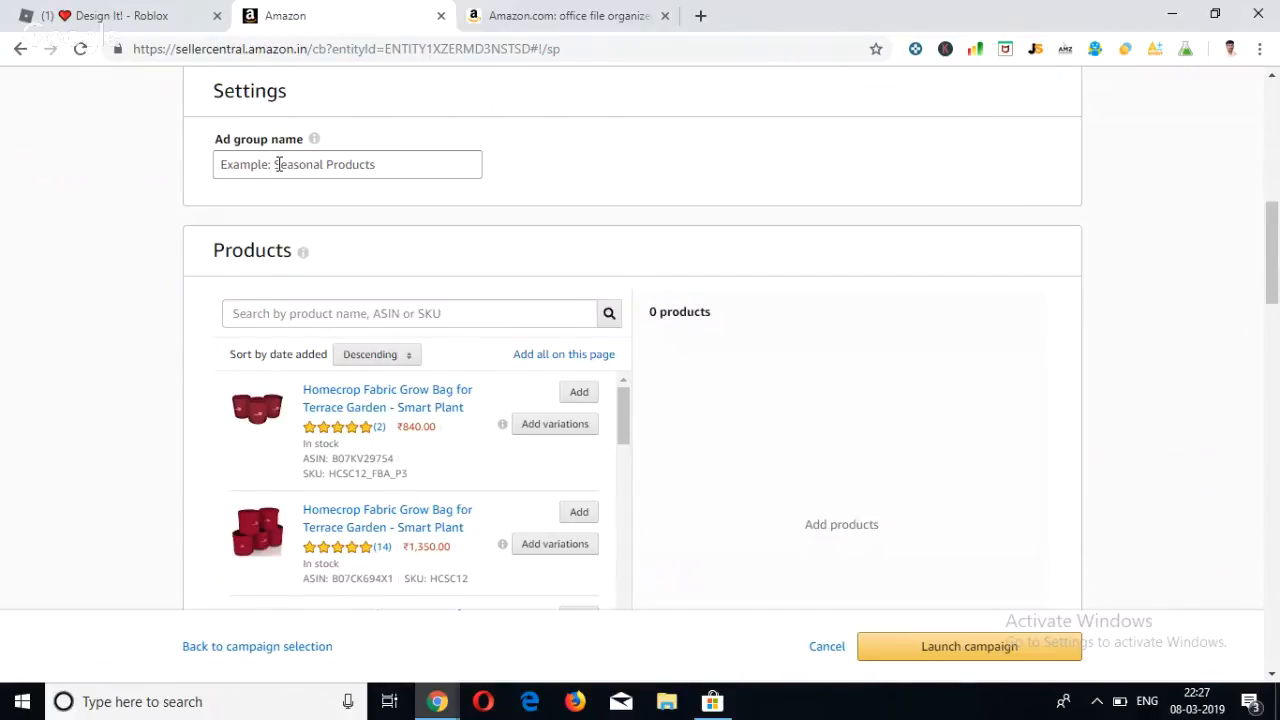
{"action": "scroll", "coordinate": [278, 164], "scroll_direction": "up", "scroll_amount": 5}
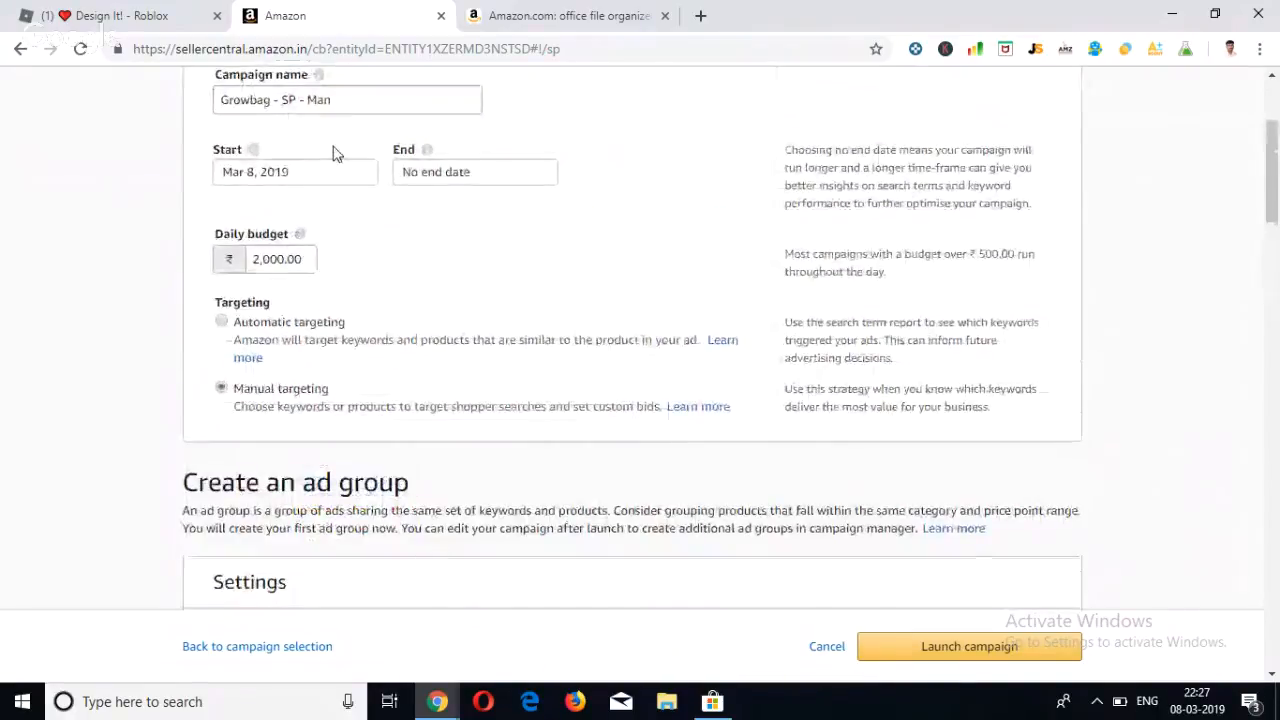
{"action": "left_click_drag", "start_coordinate": [342, 97], "coordinate": [203, 108]}
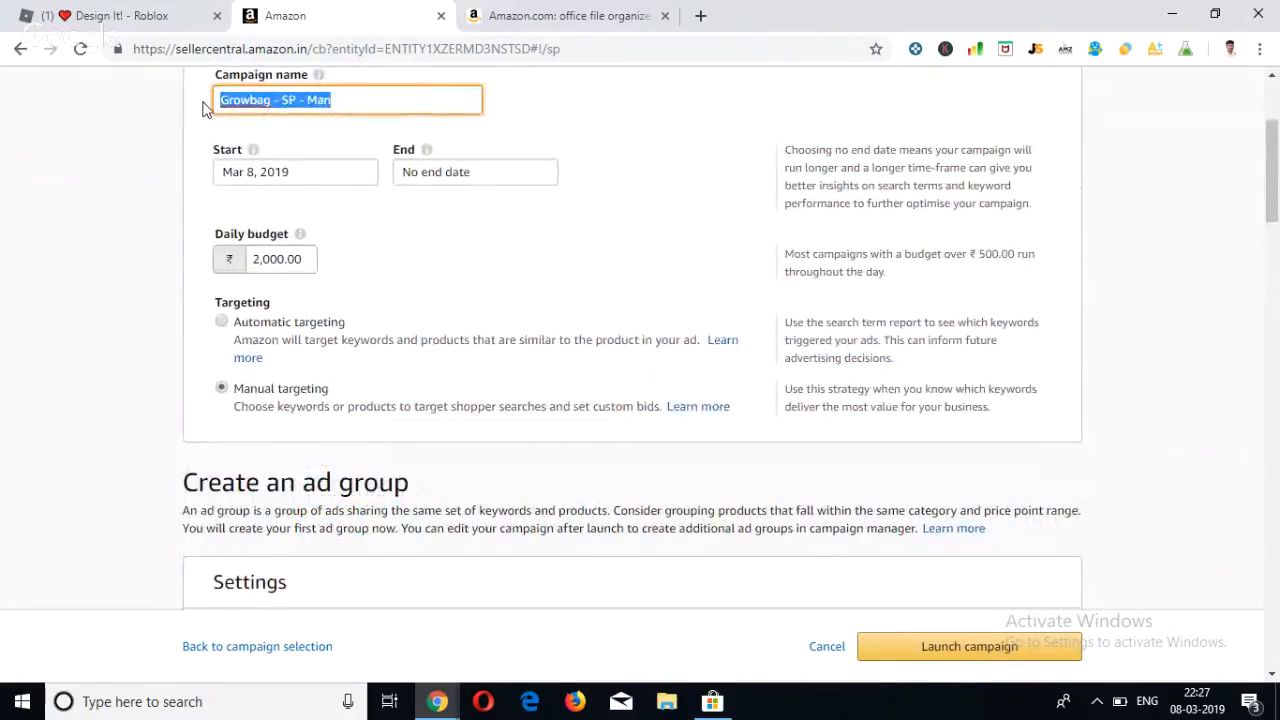
{"action": "scroll", "coordinate": [270, 248], "scroll_direction": "down", "scroll_amount": 1}
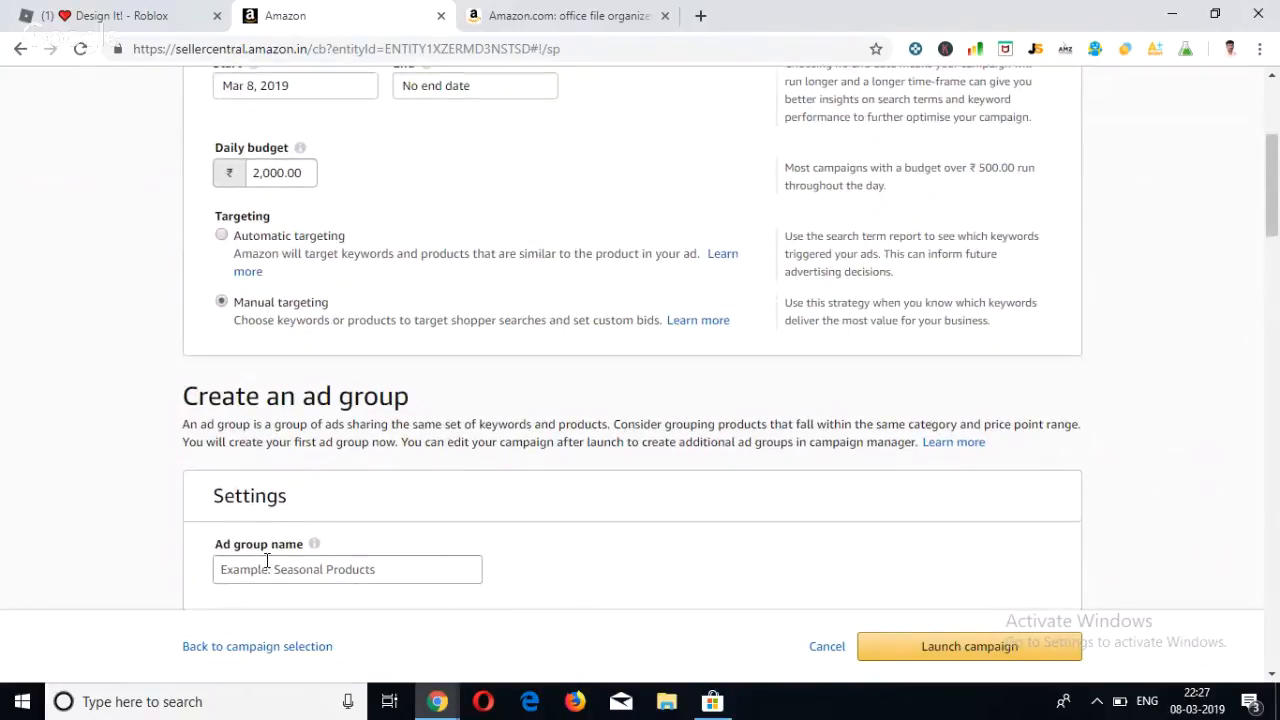
{"action": "left_click", "coordinate": [260, 569]}
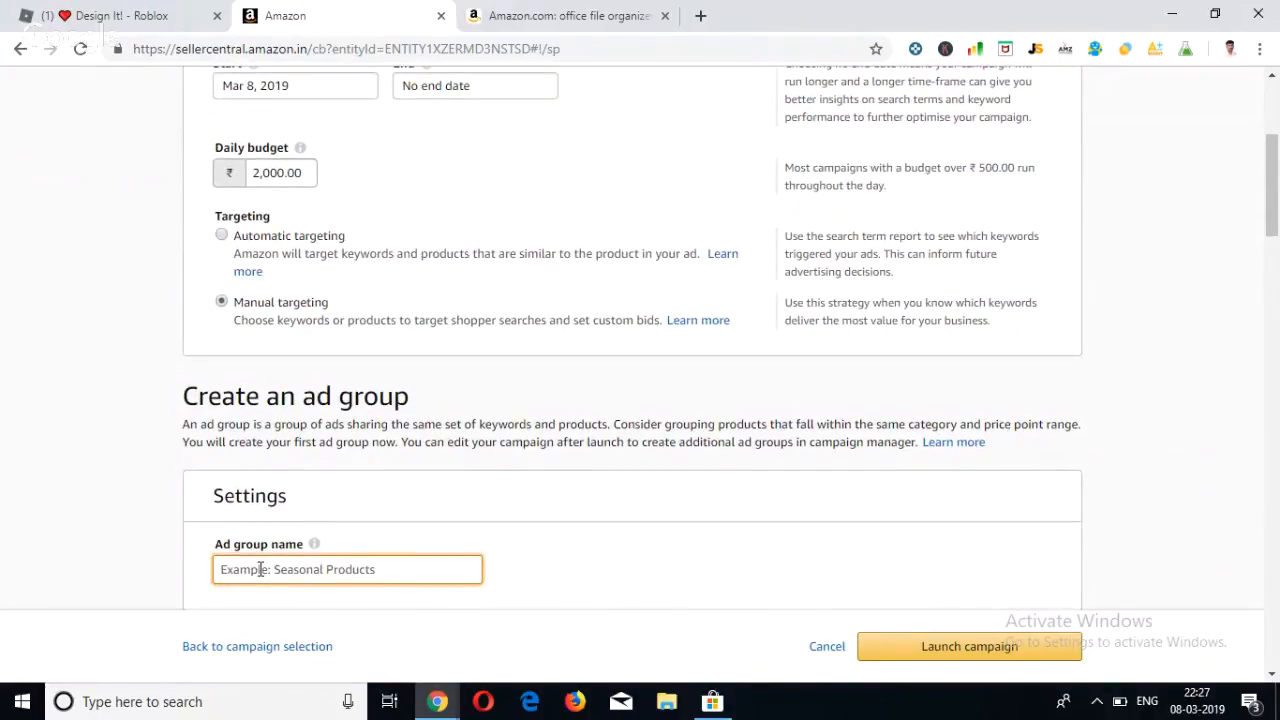
{"action": "key", "text": "BackSpace"}
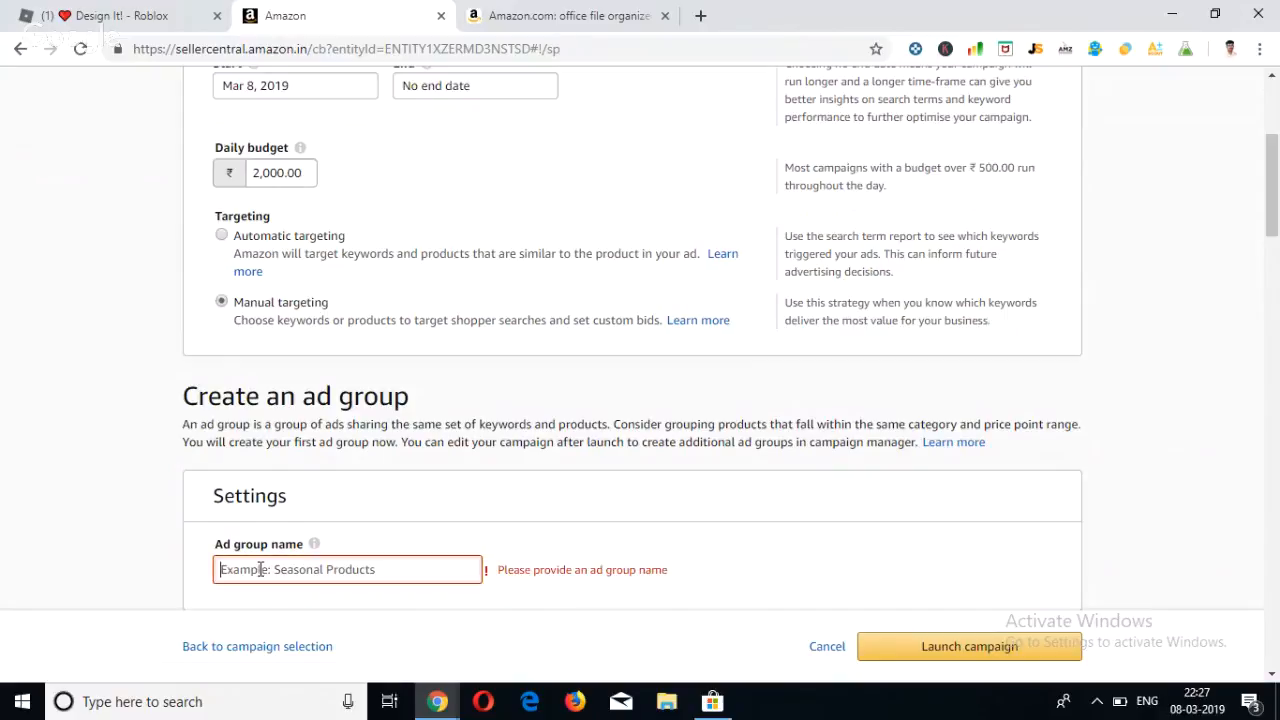
{"action": "key", "text": "ctrl+v"}
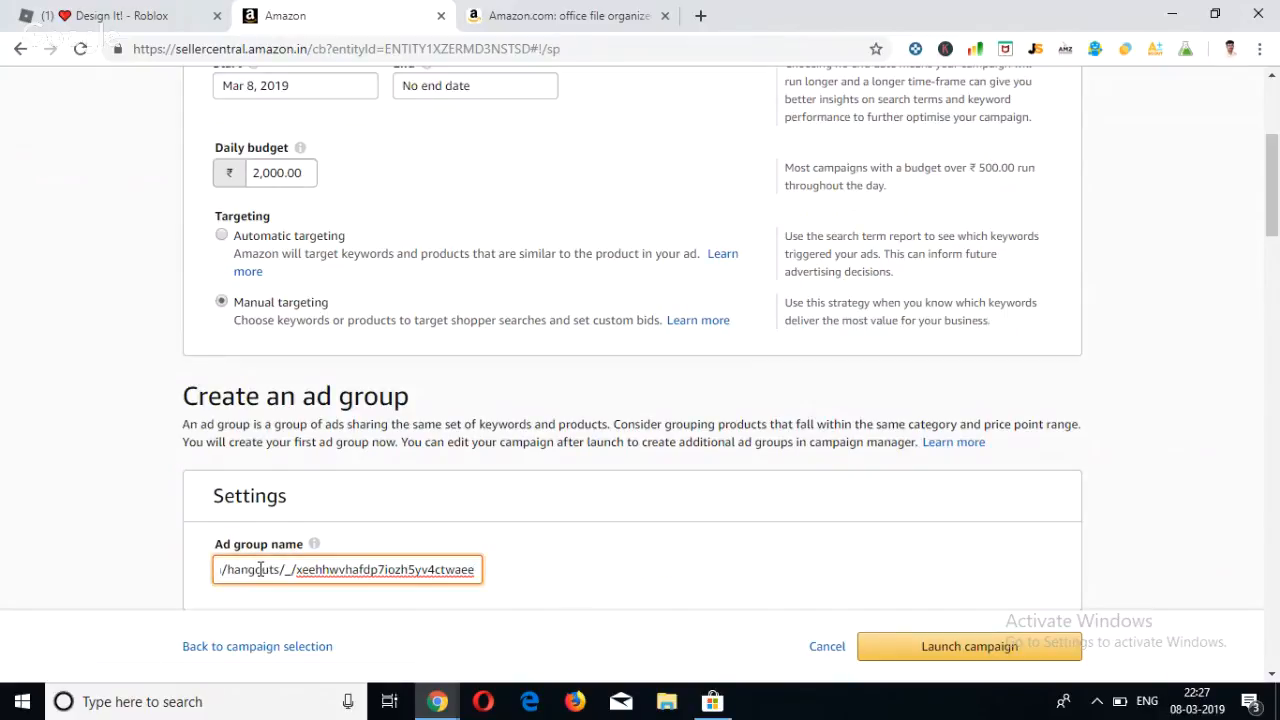
{"action": "key", "text": "ctrl+z"}
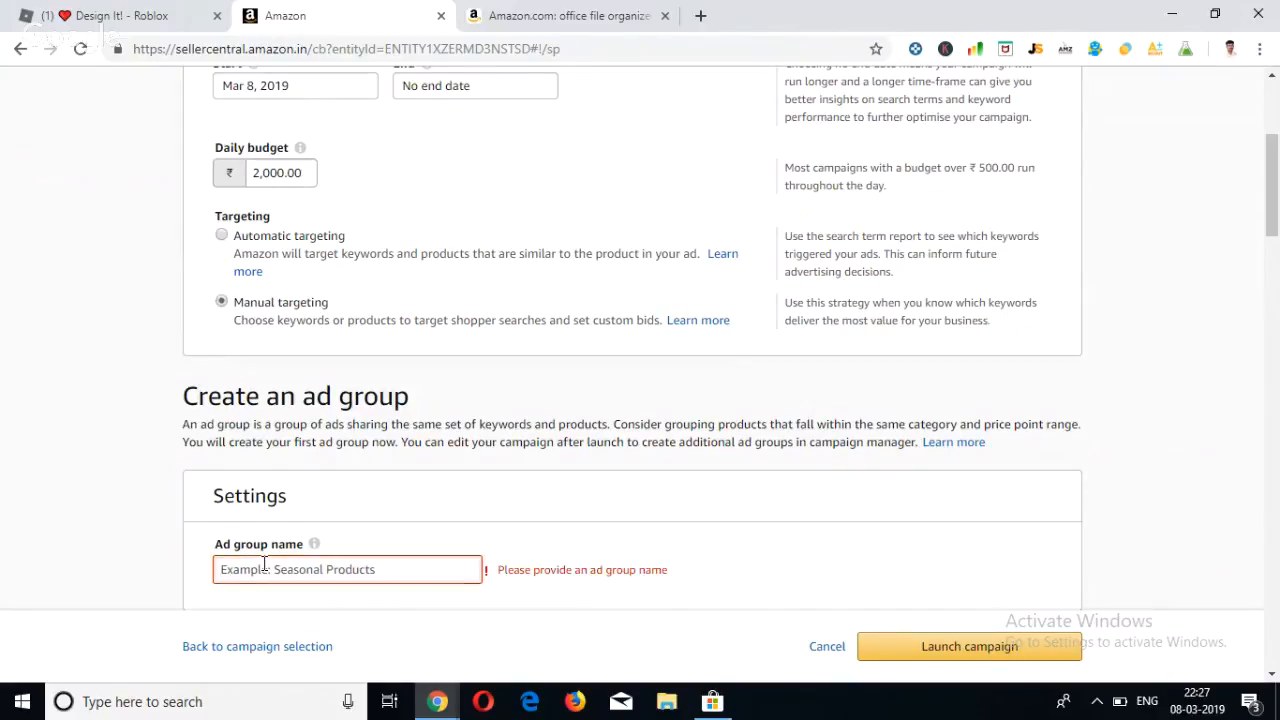
Copy the campaign name into the ad group name and extend it to "Growbag - SP - Man - AG".
{"action": "scroll", "coordinate": [363, 228], "scroll_direction": "up", "scroll_amount": 3}
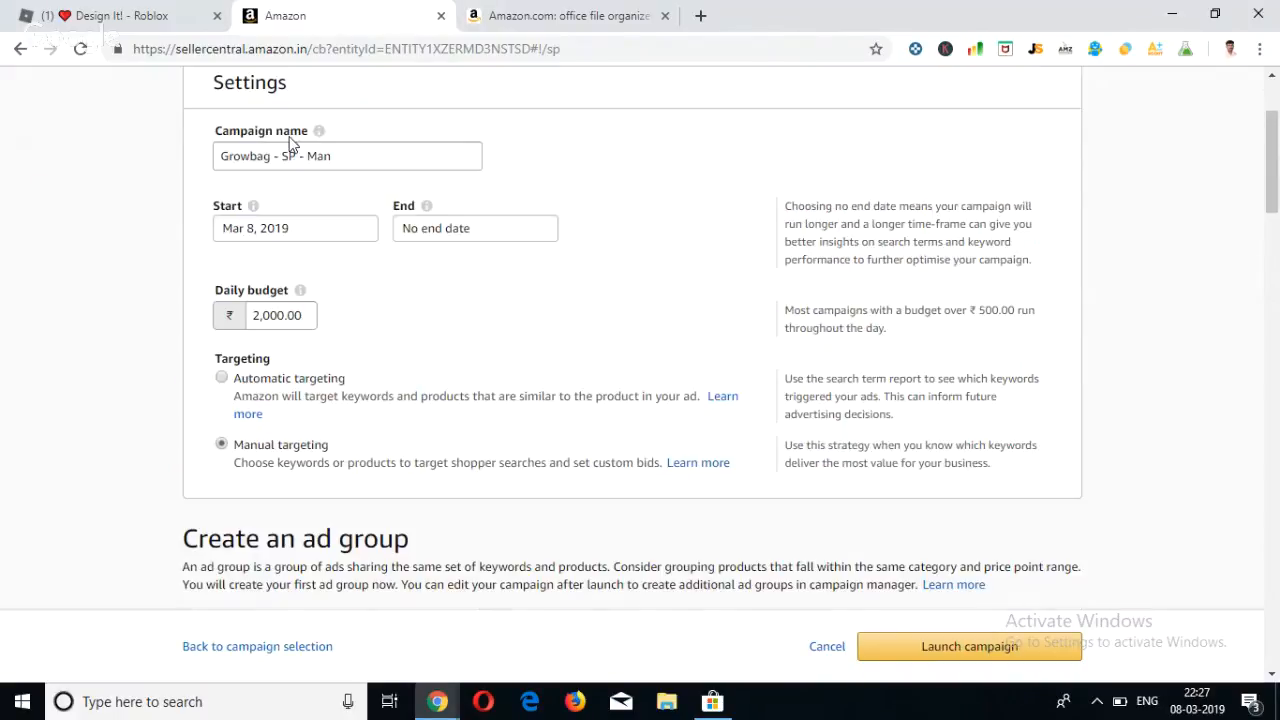
{"action": "left_click_drag", "start_coordinate": [343, 160], "coordinate": [170, 135]}
{"action": "key", "text": "ctrl+c"}
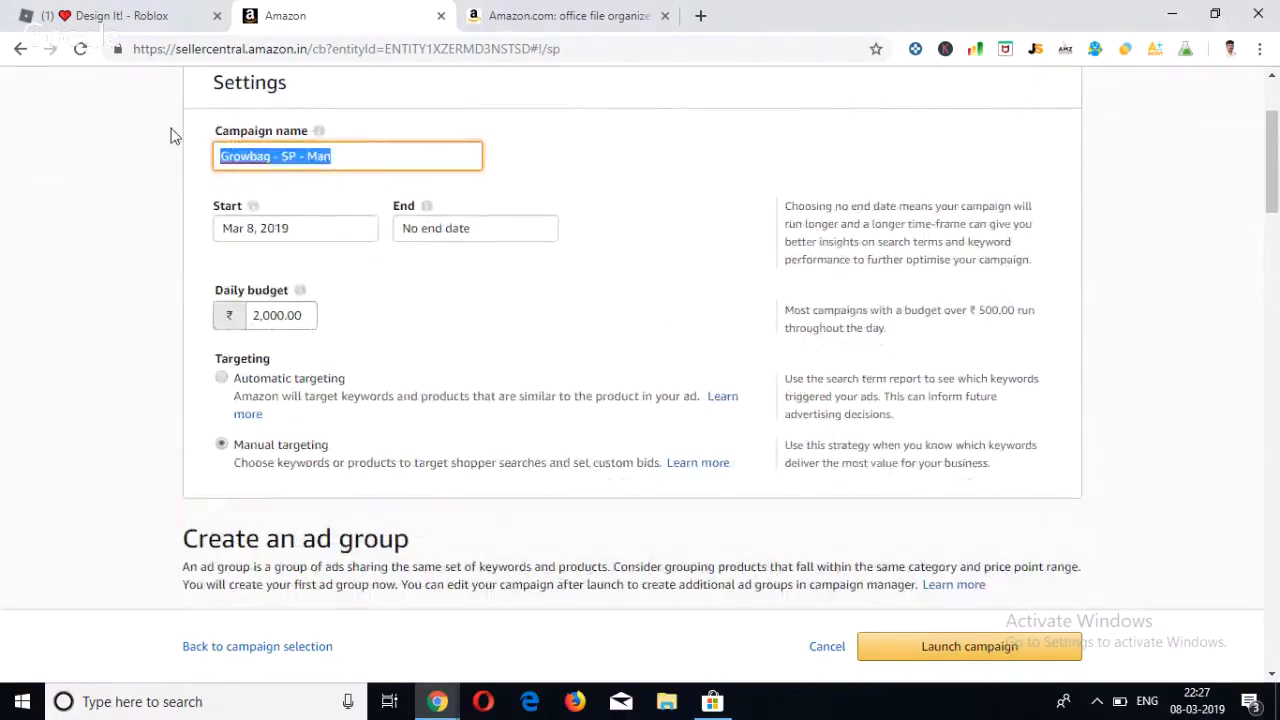
{"action": "scroll", "coordinate": [351, 386], "scroll_direction": "down", "scroll_amount": 1}
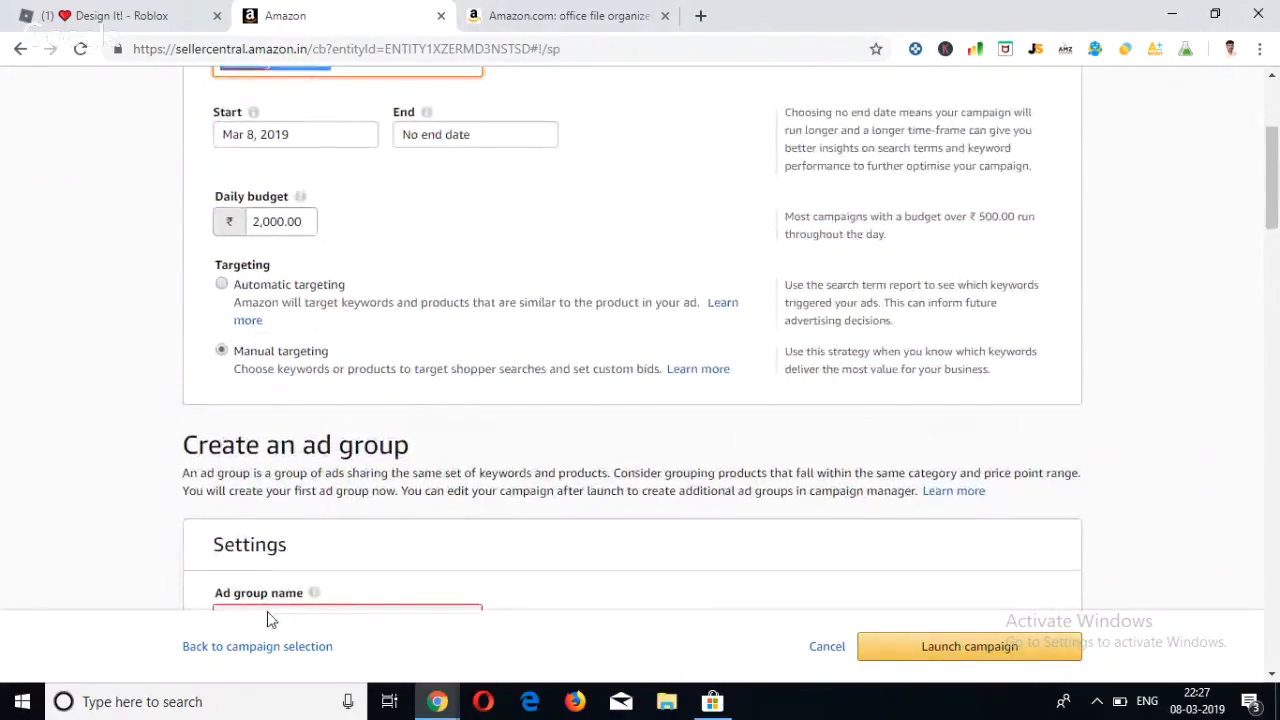
{"action": "scroll", "coordinate": [268, 618], "scroll_direction": "down", "scroll_amount": 1}
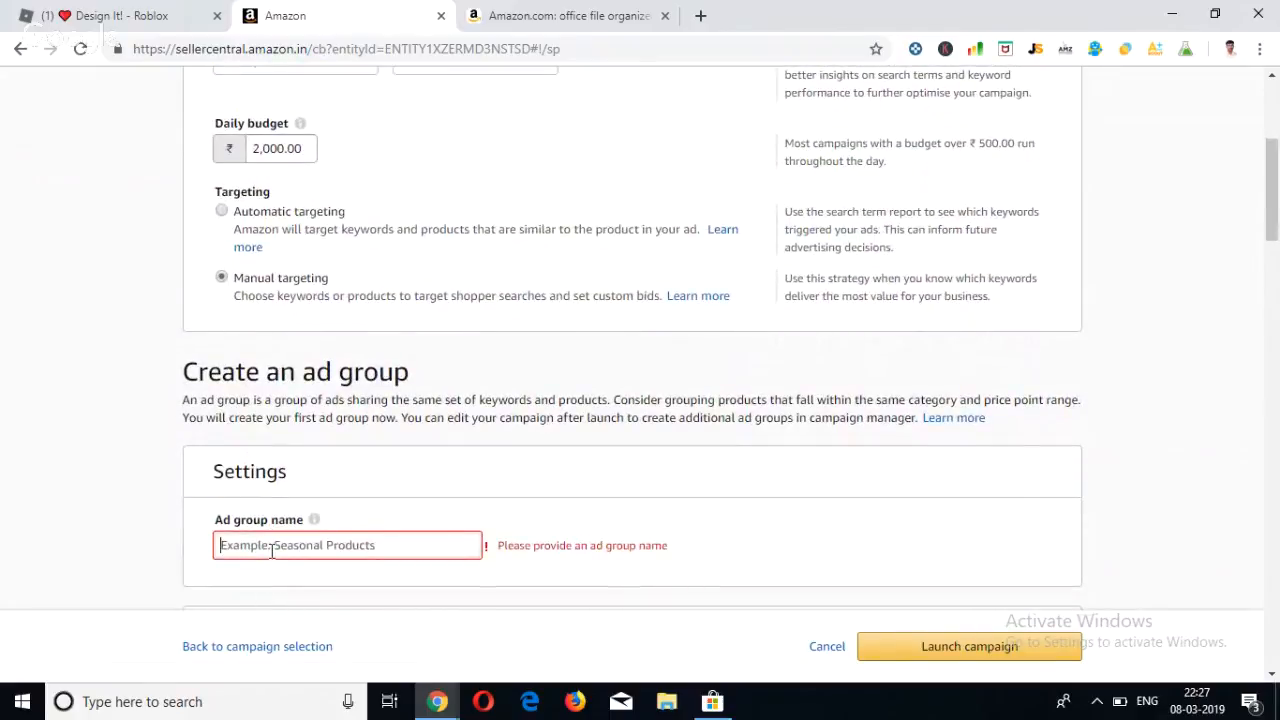
{"action": "left_click", "coordinate": [272, 551]}
{"action": "key", "text": "ctrl+v"}
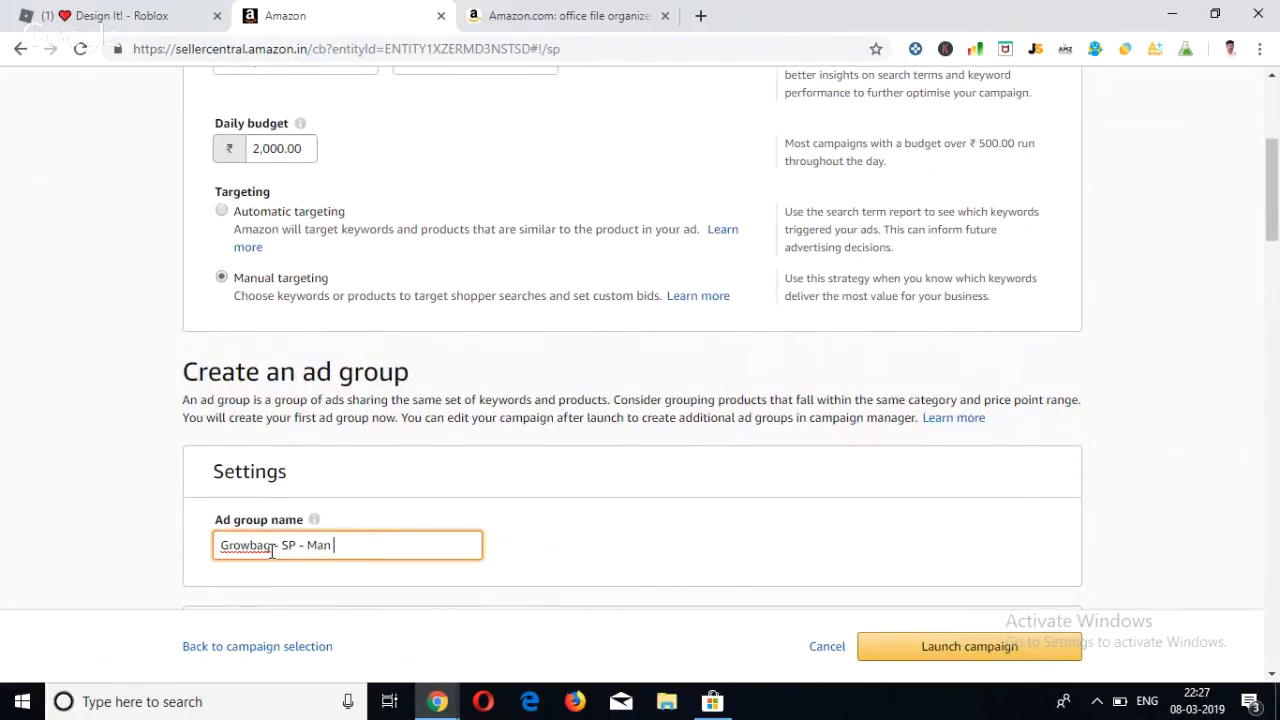
{"action": "type", "text": "- AD"}
{"action": "key", "text": "BackSpace"}
{"action": "type", "text": "G"}
{"action": "scroll", "coordinate": [272, 555], "scroll_direction": "down", "scroll_amount": 2}
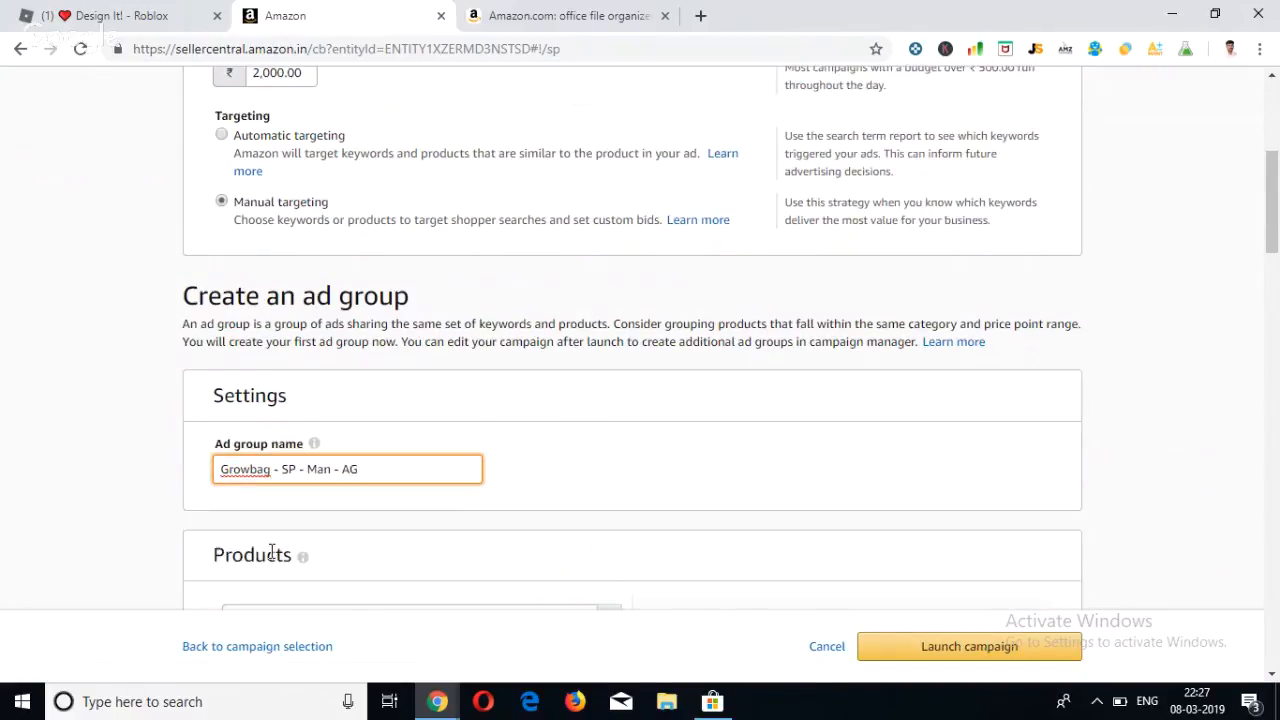
{"action": "scroll", "coordinate": [174, 414], "scroll_direction": "down", "scroll_amount": 1}
{"action": "left_click", "coordinate": [176, 414]}
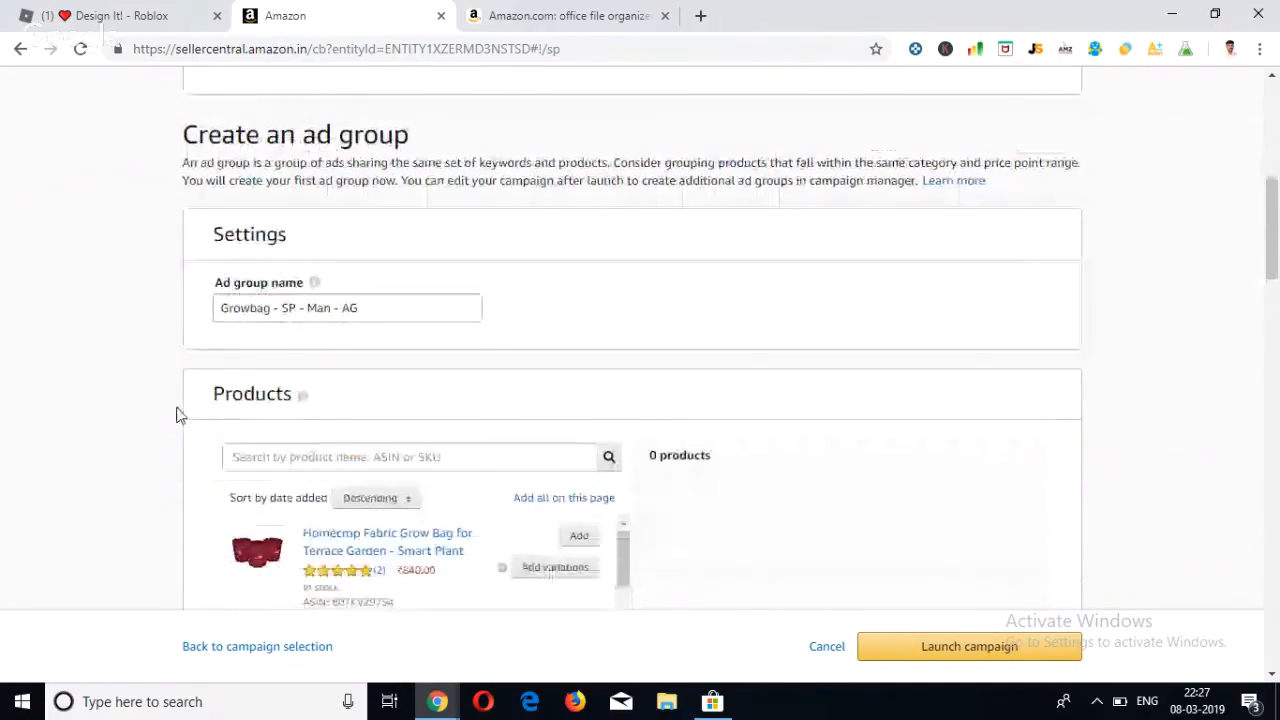
Examine the list of Homecrop grow bag products that can be added to the ad group.
{"action": "scroll", "coordinate": [176, 414], "scroll_direction": "down", "scroll_amount": 1}
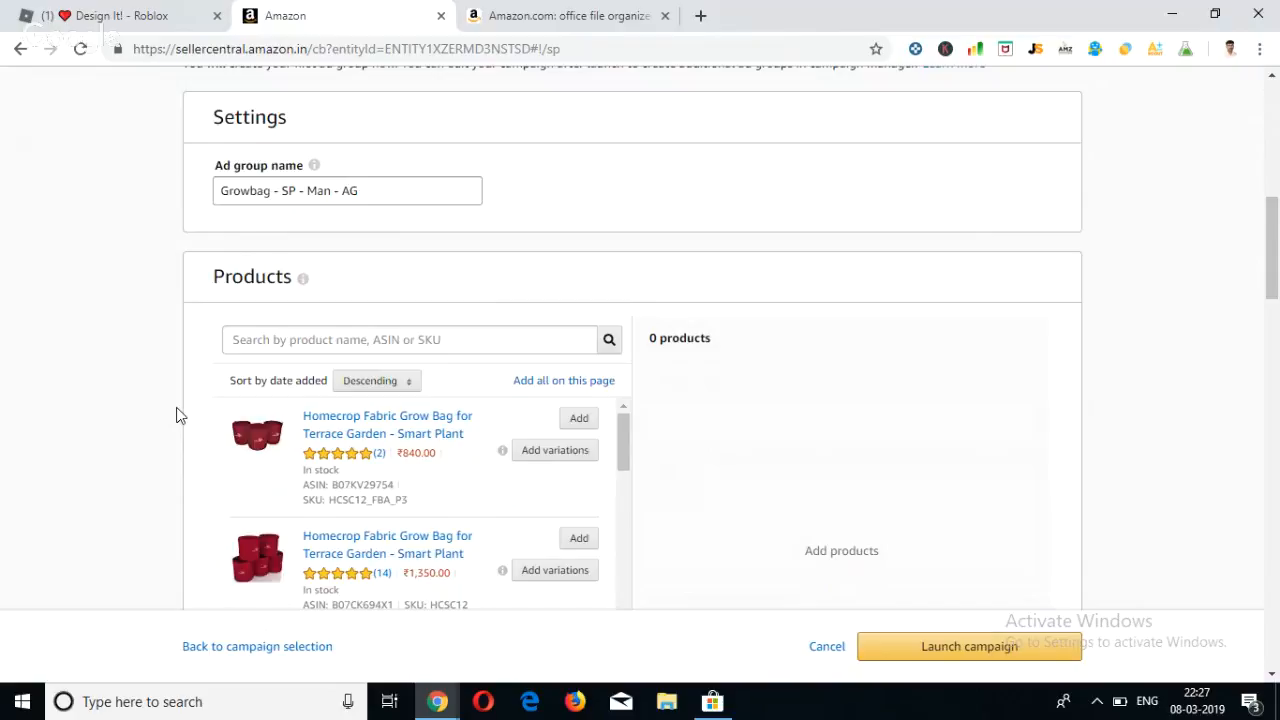
{"action": "scroll", "coordinate": [176, 415], "scroll_direction": "down", "scroll_amount": 2}
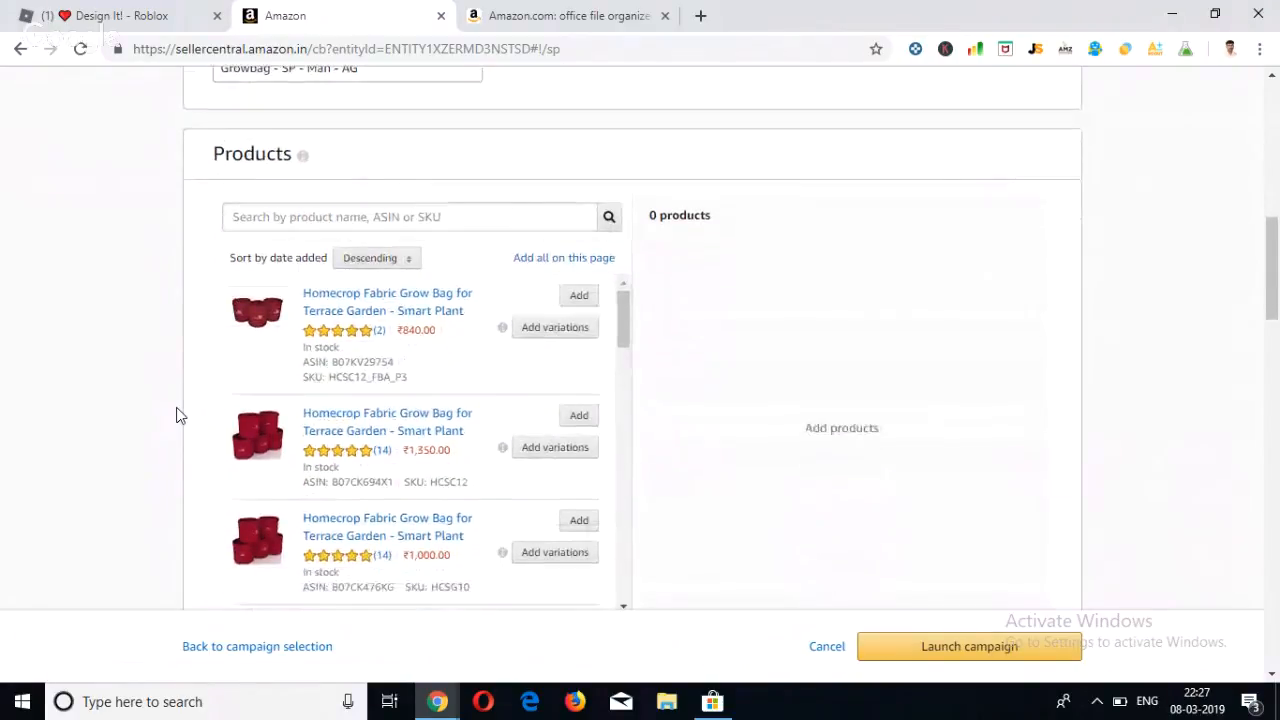
{"action": "scroll", "coordinate": [176, 415], "scroll_direction": "down", "scroll_amount": 1}
{"action": "scroll", "coordinate": [176, 415], "scroll_direction": "up", "scroll_amount": 1}
{"action": "scroll", "coordinate": [176, 415], "scroll_direction": "down", "scroll_amount": 1}
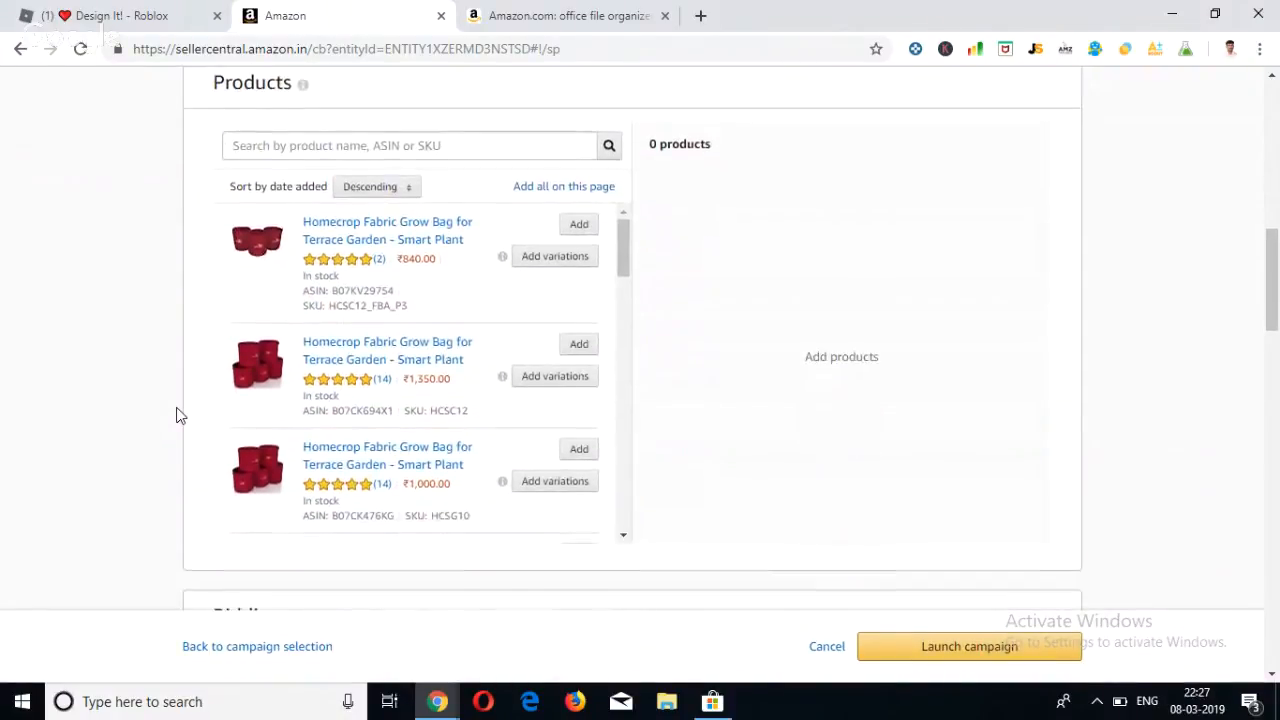
{"action": "scroll", "coordinate": [176, 415], "scroll_direction": "up", "scroll_amount": 2}
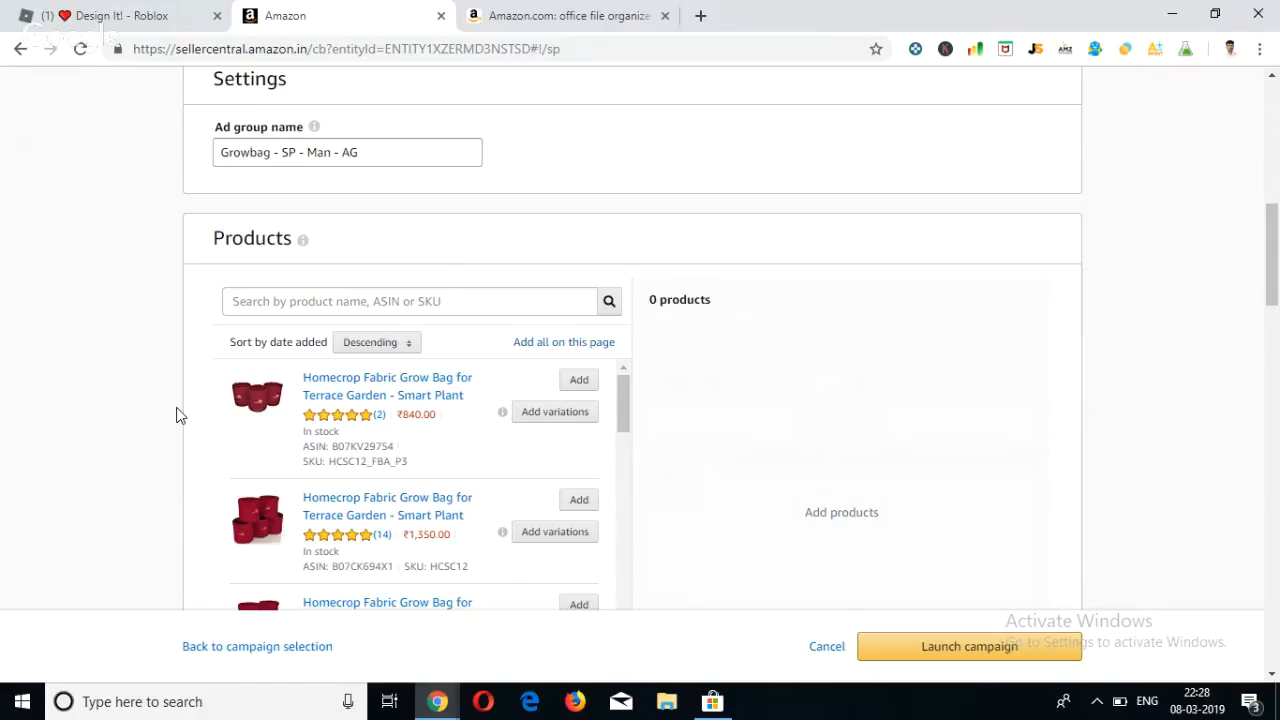
Add the Homecrop Fabric Grow Bag for Terrace Garden set of 3 (SKU HCSC12_FBA_P3) to the ad group's products.
{"action": "scroll", "coordinate": [180, 415], "scroll_direction": "down", "scroll_amount": 1}
{"action": "scroll", "coordinate": [180, 415], "scroll_direction": "up", "scroll_amount": 1}
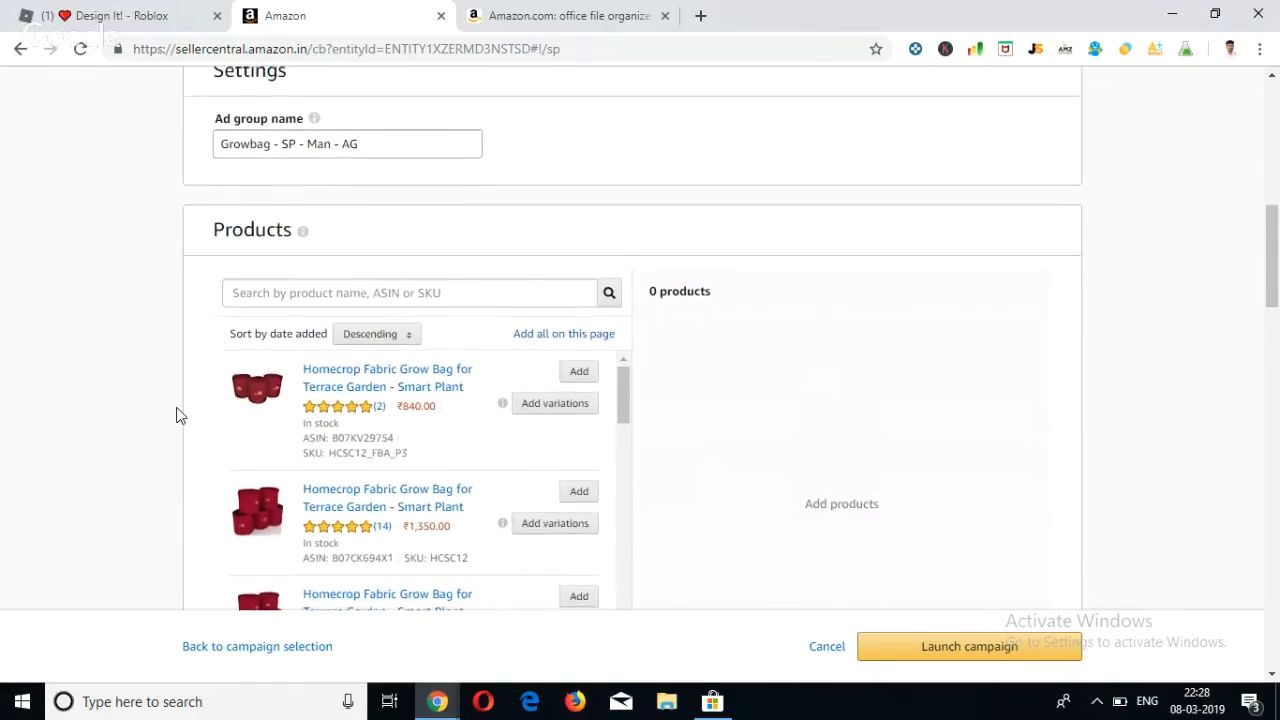
{"action": "left_click_drag", "start_coordinate": [370, 143], "coordinate": [222, 143]}
{"action": "left_click", "coordinate": [545, 188]}
{"action": "scroll", "coordinate": [536, 220], "scroll_direction": "down", "scroll_amount": 1}
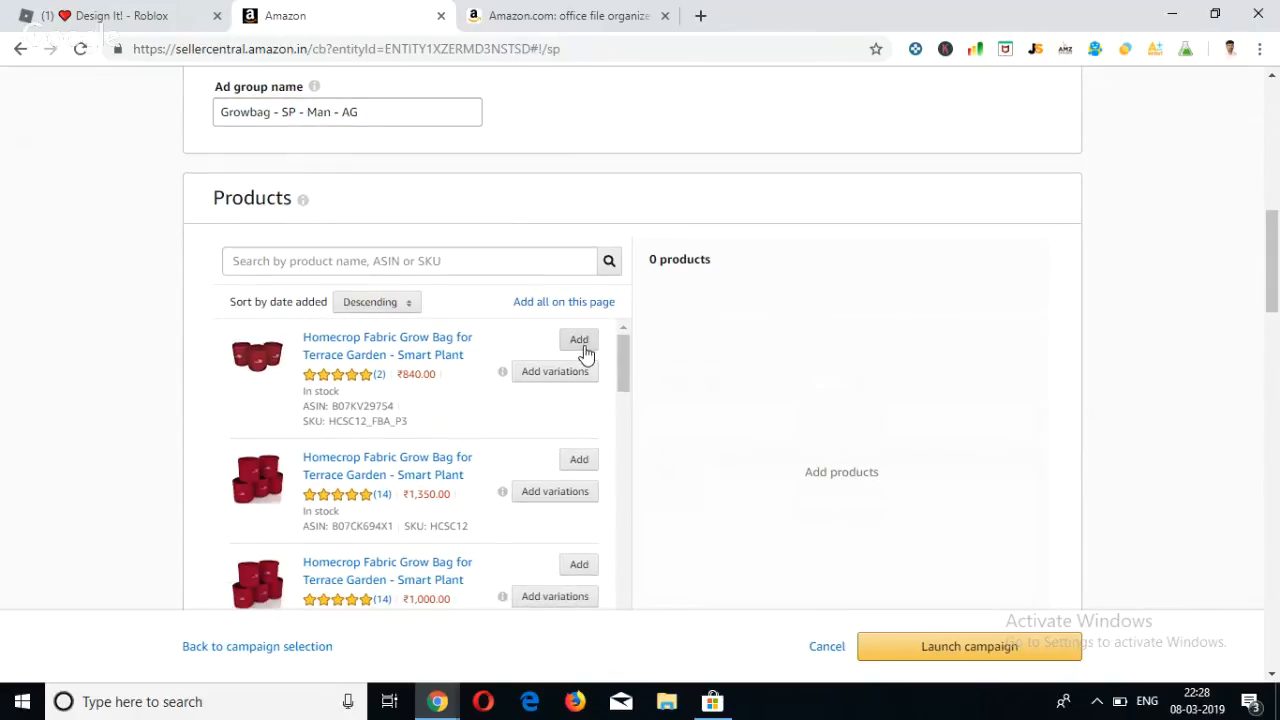
{"action": "scroll", "coordinate": [586, 354], "scroll_direction": "down", "scroll_amount": 1}
{"action": "scroll", "coordinate": [586, 354], "scroll_direction": "up", "scroll_amount": 1}
{"action": "left_click", "coordinate": [586, 344]}
Review the campaign bidding strategies, the default and suggested bids, and the keyword and product targeting options.
{"action": "scroll", "coordinate": [654, 388], "scroll_direction": "down", "scroll_amount": 2}
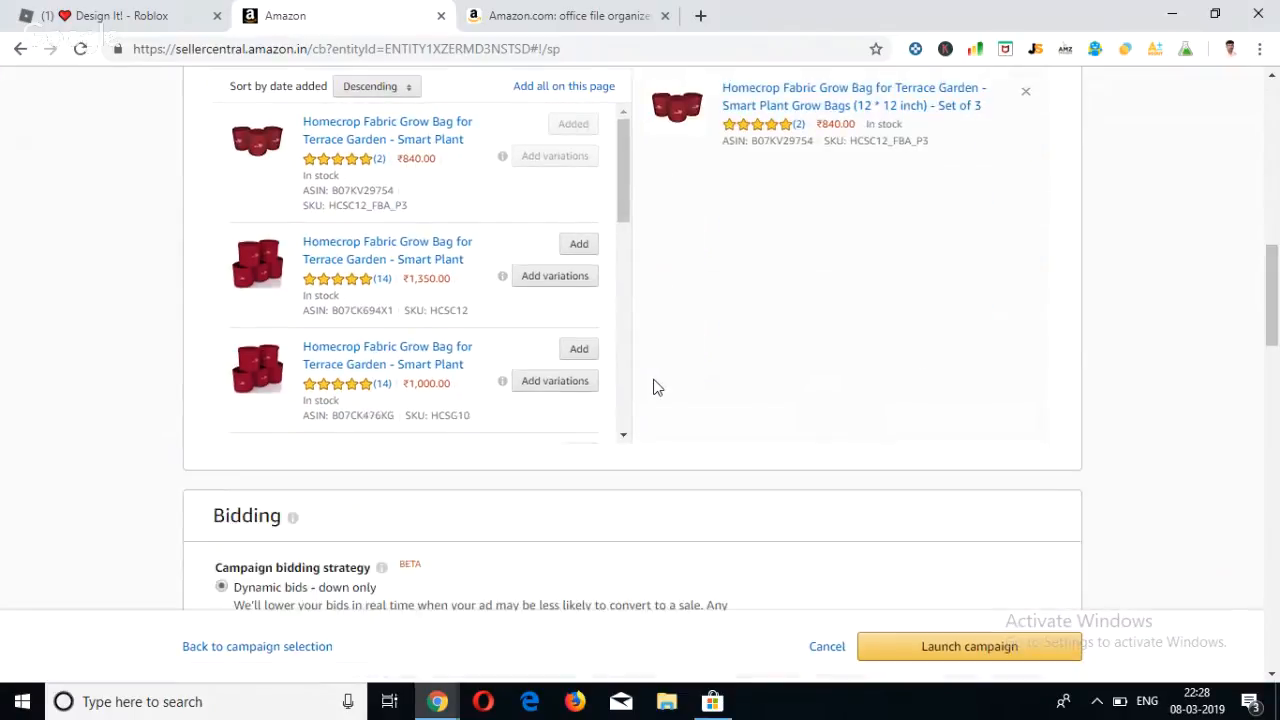
{"action": "scroll", "coordinate": [655, 388], "scroll_direction": "down", "scroll_amount": 4}
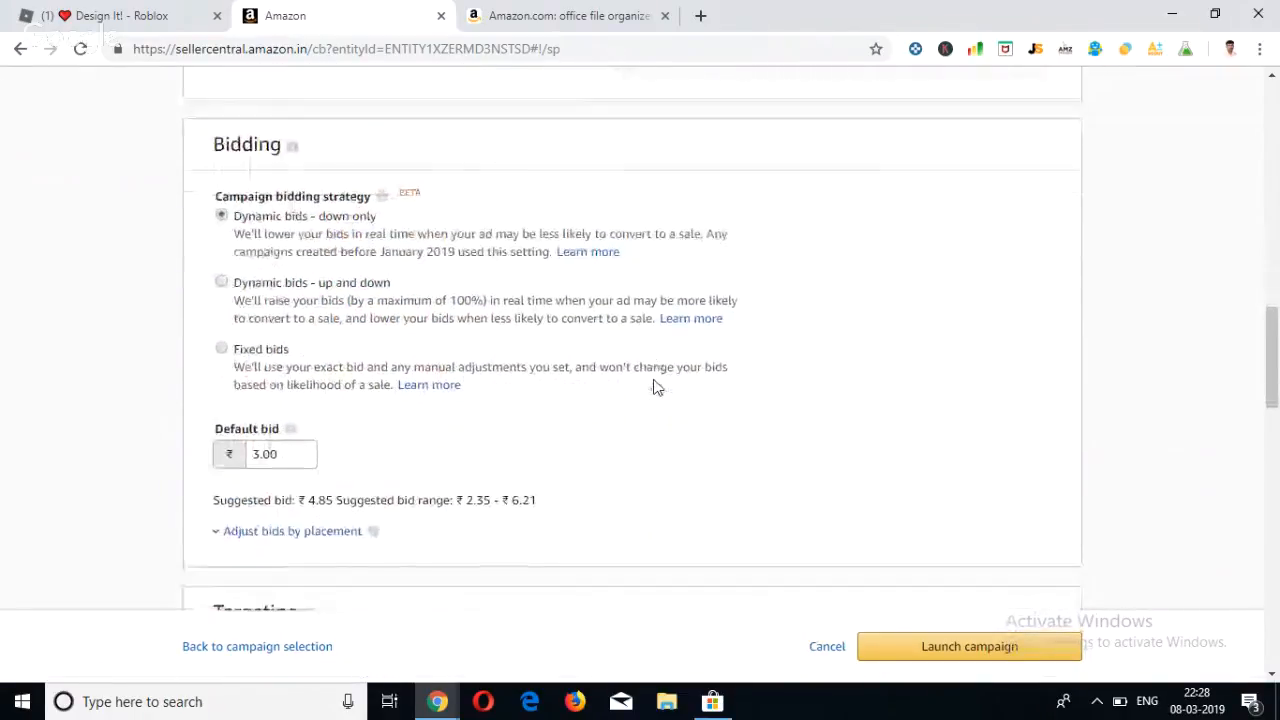
{"action": "scroll", "coordinate": [376, 332], "scroll_direction": "down", "scroll_amount": 1}
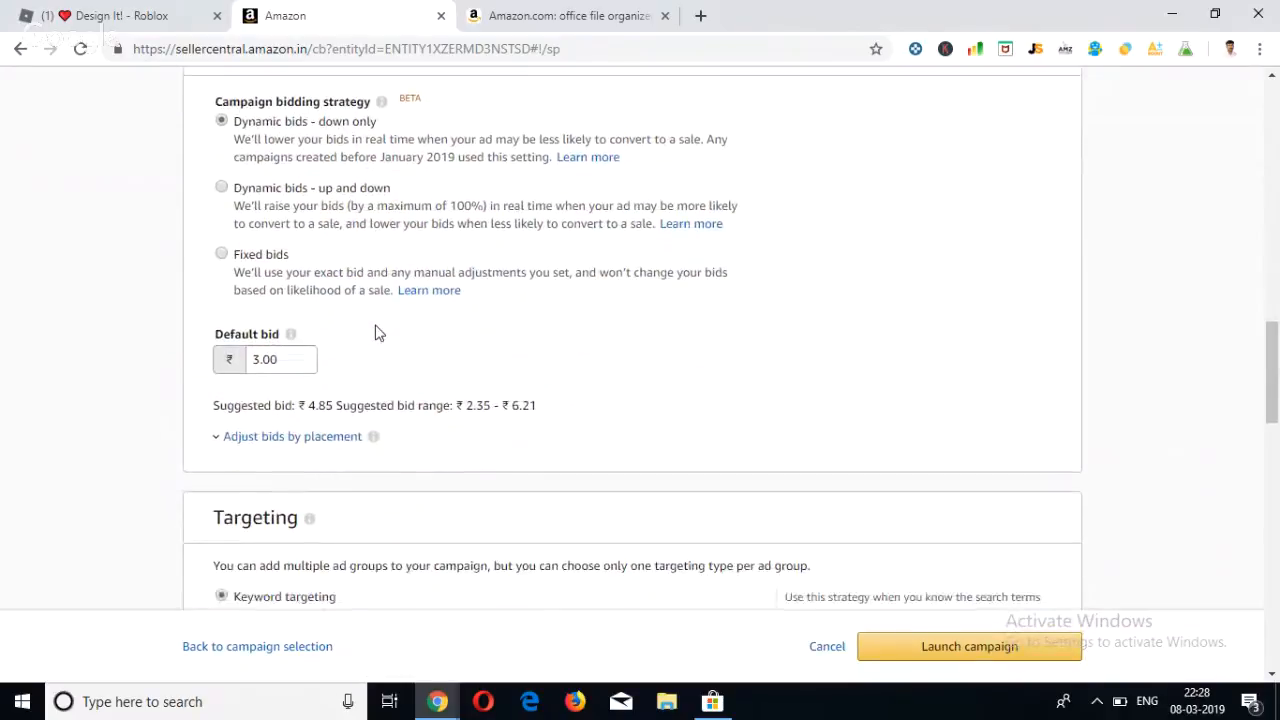
{"action": "scroll", "coordinate": [376, 332], "scroll_direction": "down", "scroll_amount": 3}
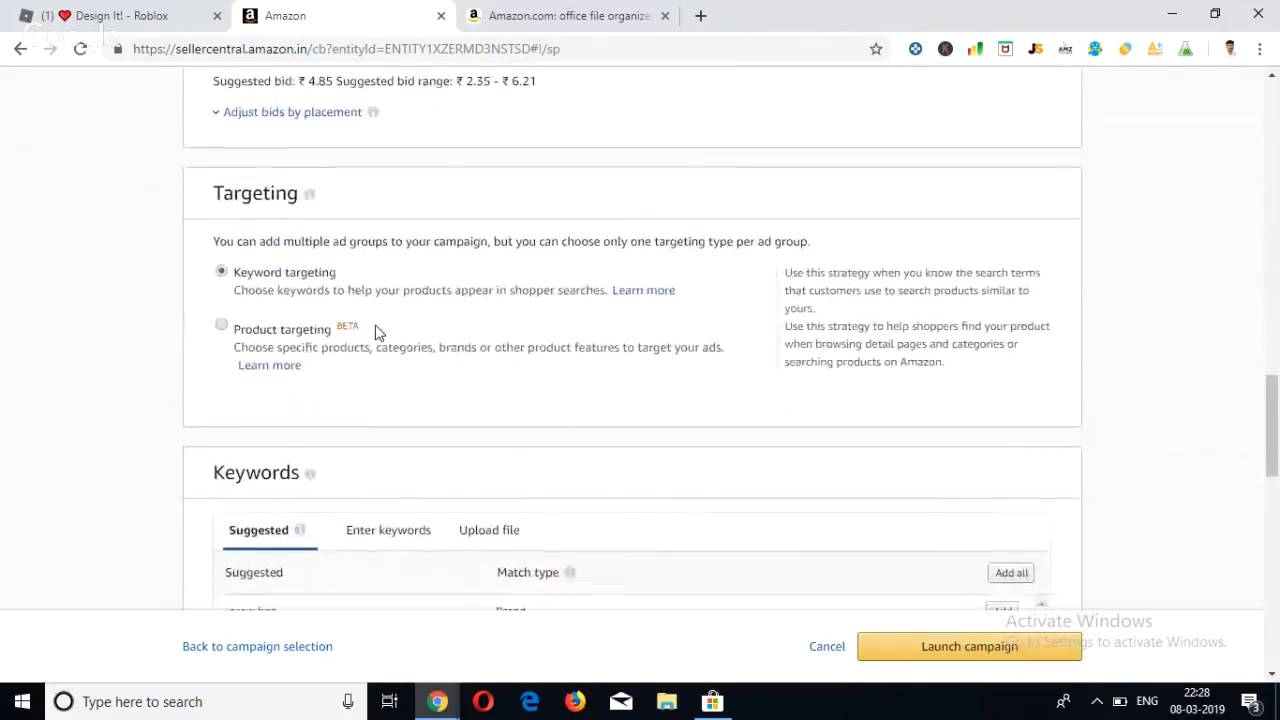
{"action": "scroll", "coordinate": [395, 302], "scroll_direction": "up", "scroll_amount": 2}
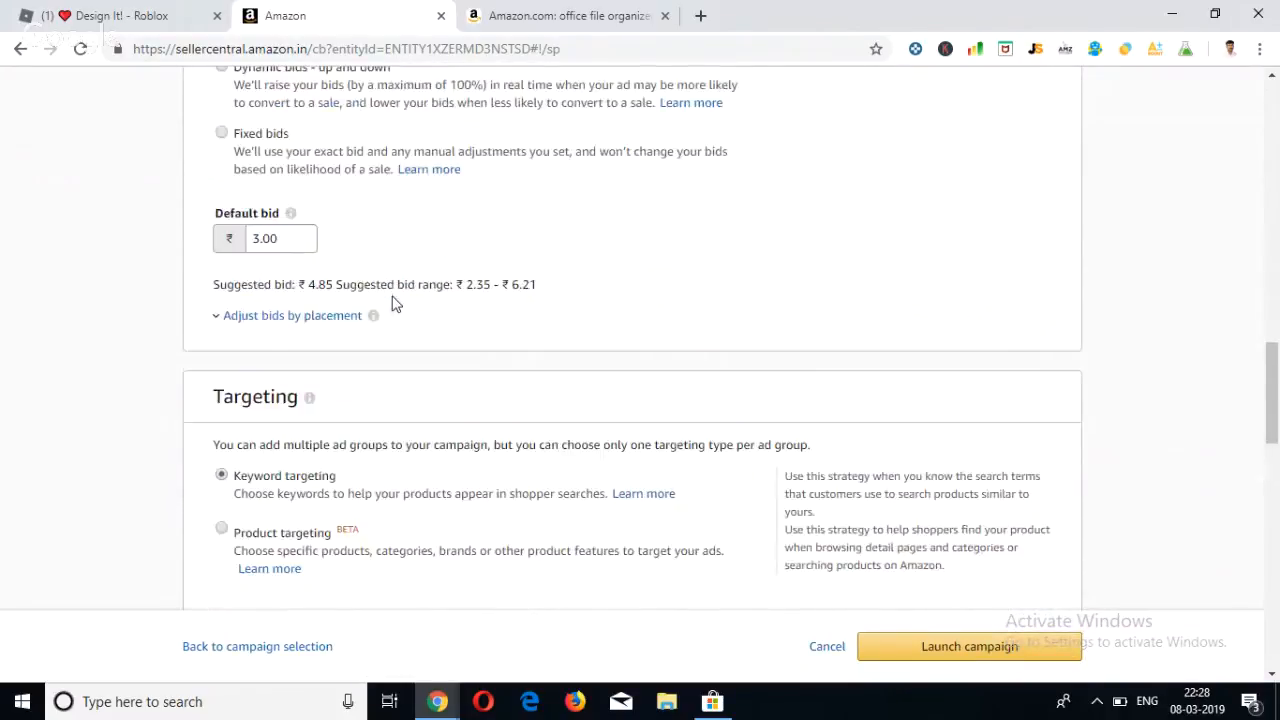
{"action": "scroll", "coordinate": [392, 302], "scroll_direction": "down", "scroll_amount": 2}
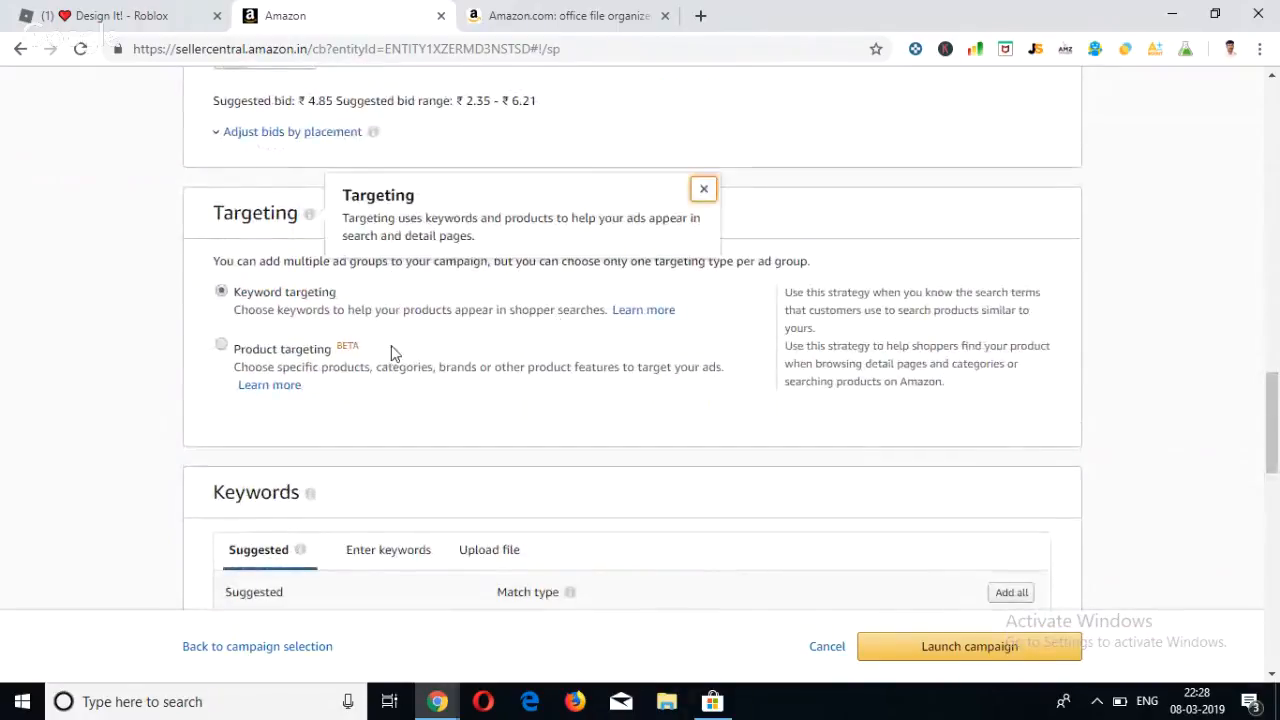
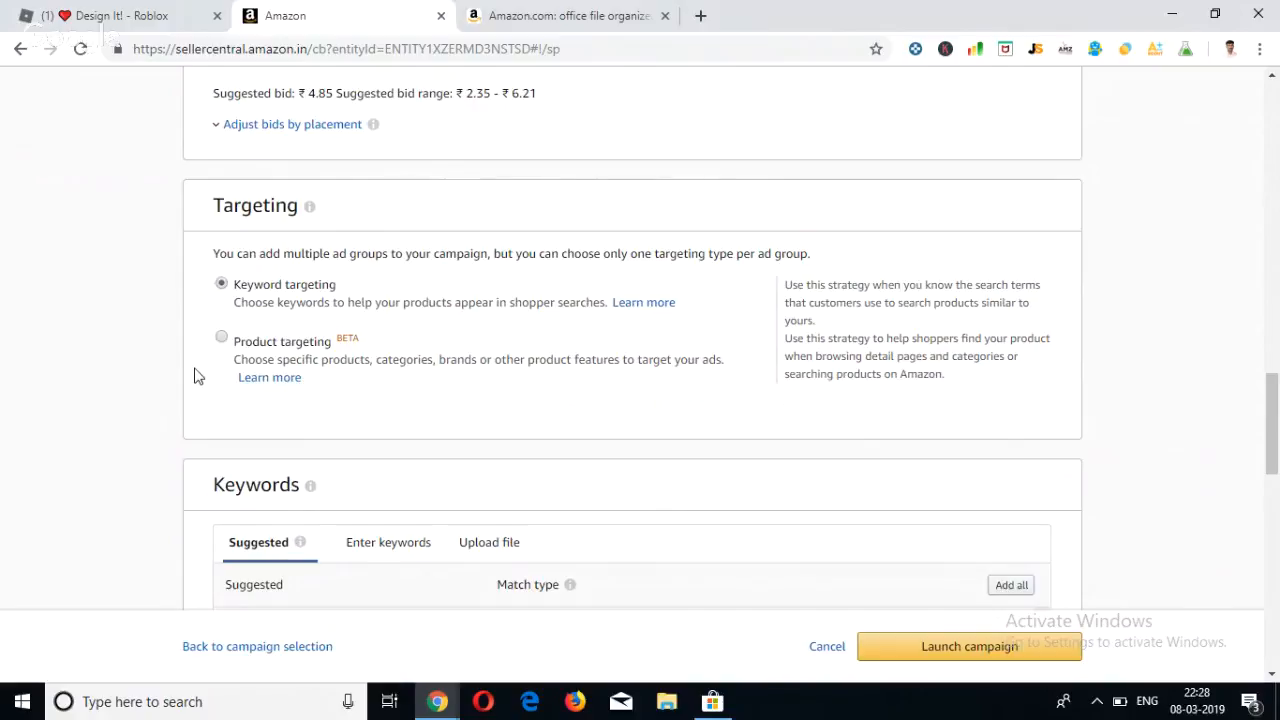
Review the ad group's keyword and product targeting choices and the Keywords section beneath them.
{"action": "scroll", "coordinate": [190, 357], "scroll_direction": "down", "scroll_amount": 1}
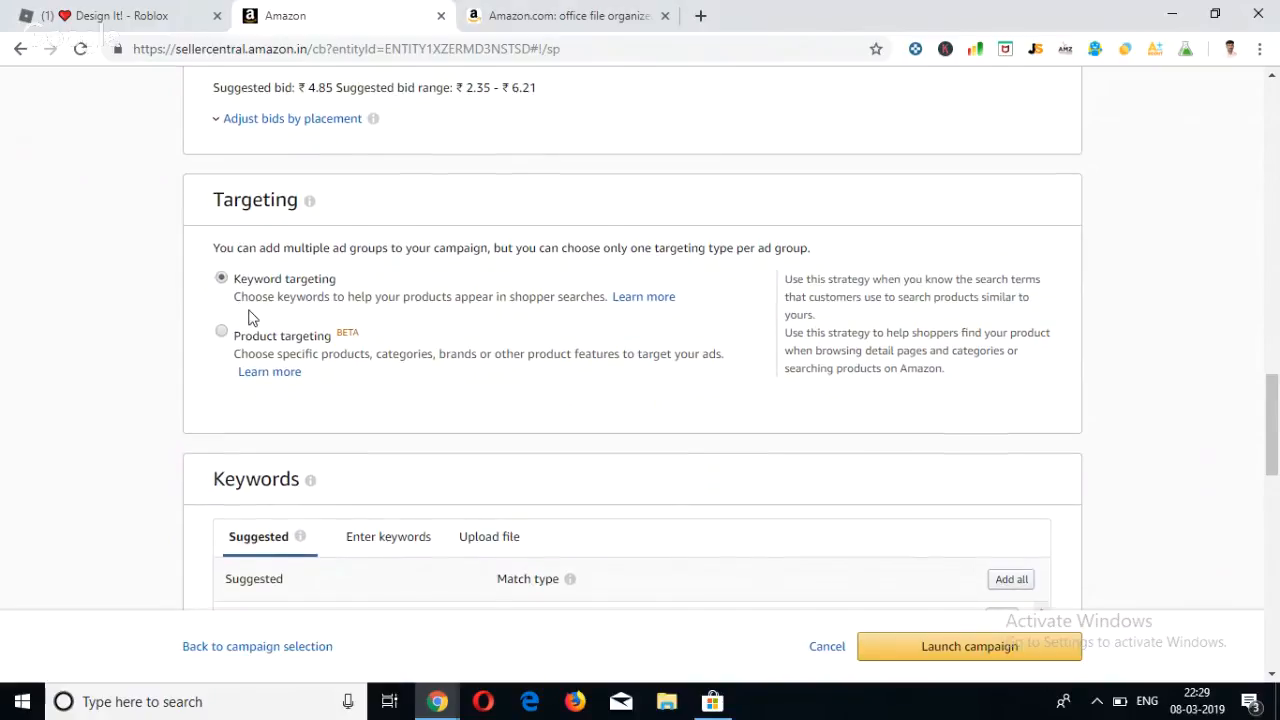
{"action": "scroll", "coordinate": [248, 316], "scroll_direction": "down", "scroll_amount": 1}
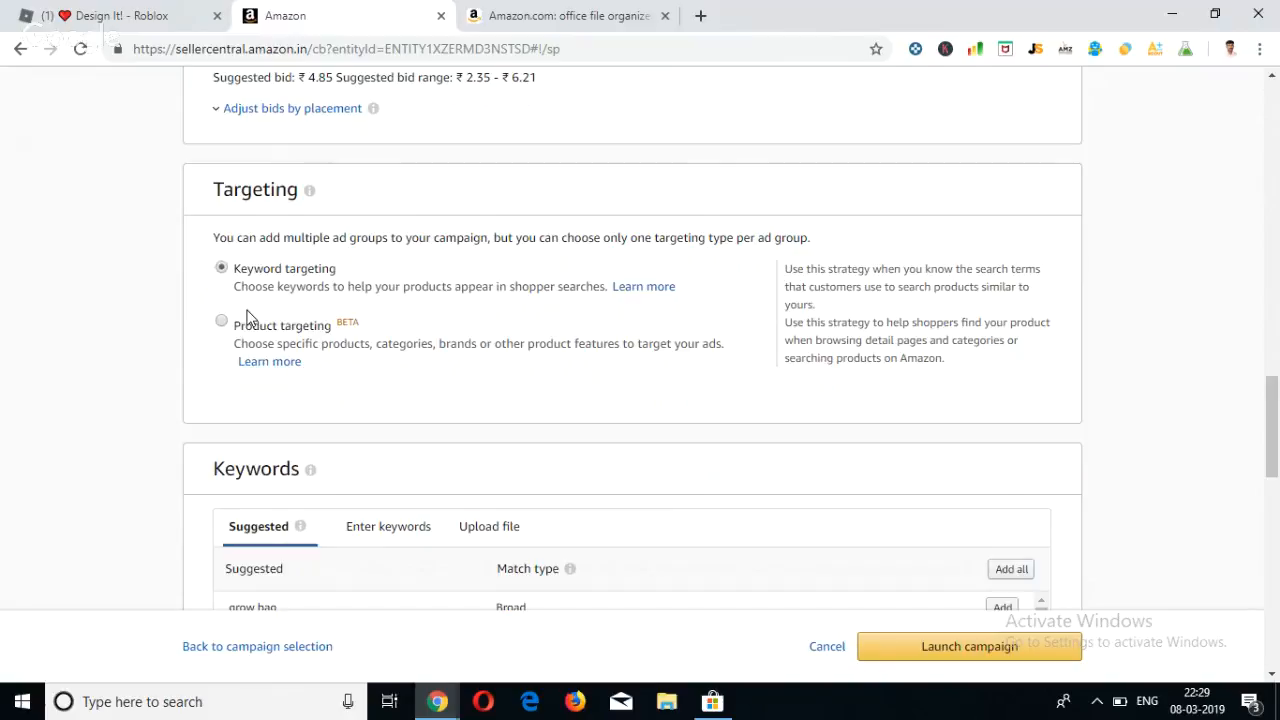
{"action": "scroll", "coordinate": [248, 316], "scroll_direction": "down", "scroll_amount": 1}
{"action": "scroll", "coordinate": [272, 272], "scroll_direction": "down", "scroll_amount": 3}
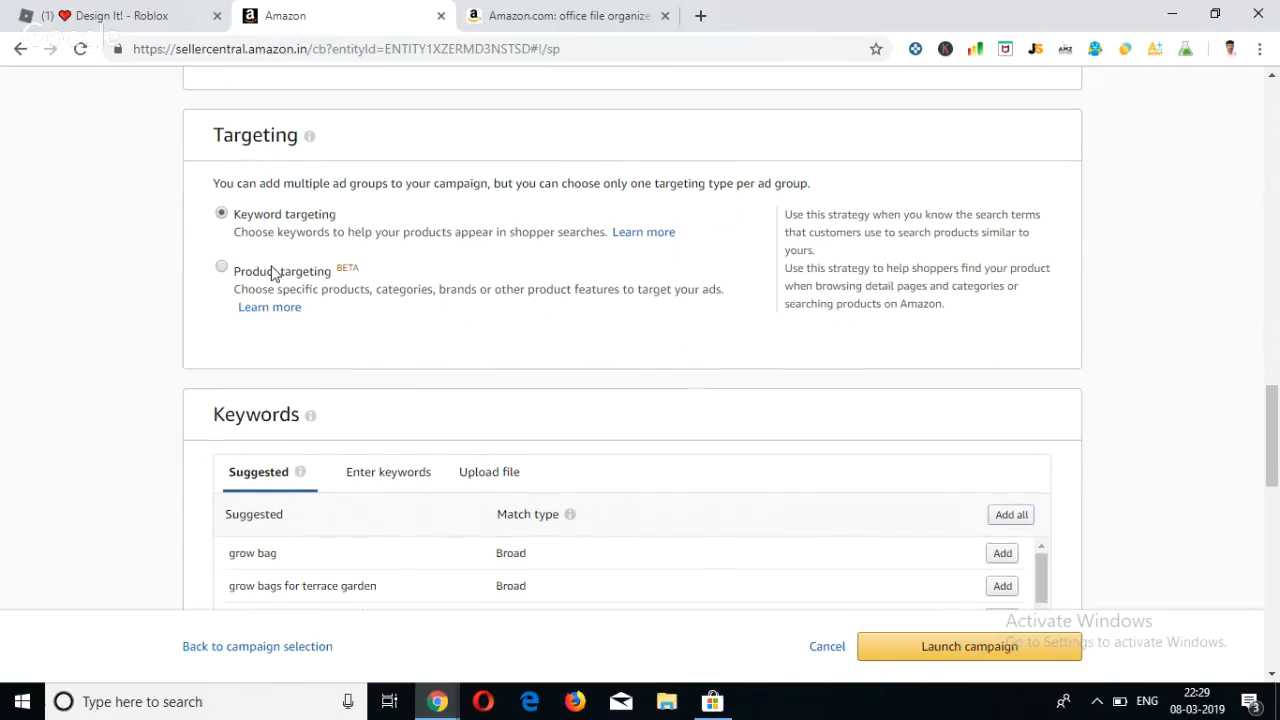
{"action": "scroll", "coordinate": [317, 351], "scroll_direction": "down", "scroll_amount": 2}
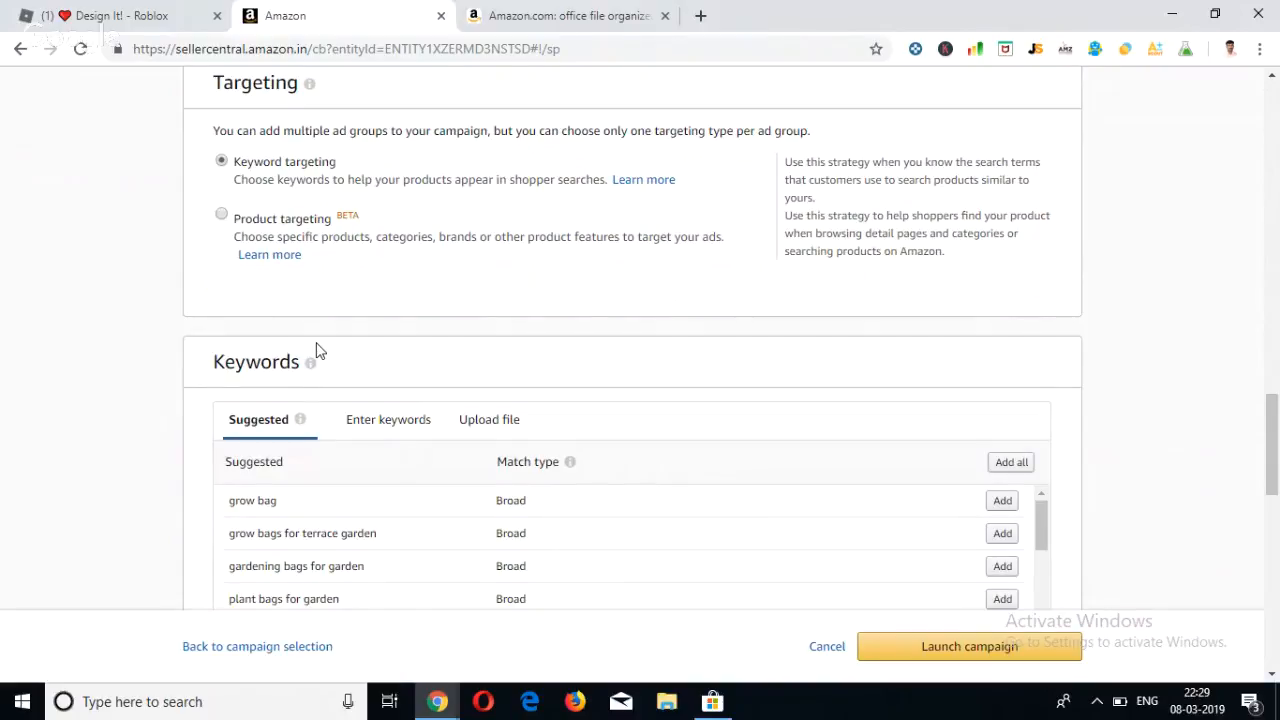
{"action": "scroll", "coordinate": [318, 350], "scroll_direction": "down", "scroll_amount": 3}
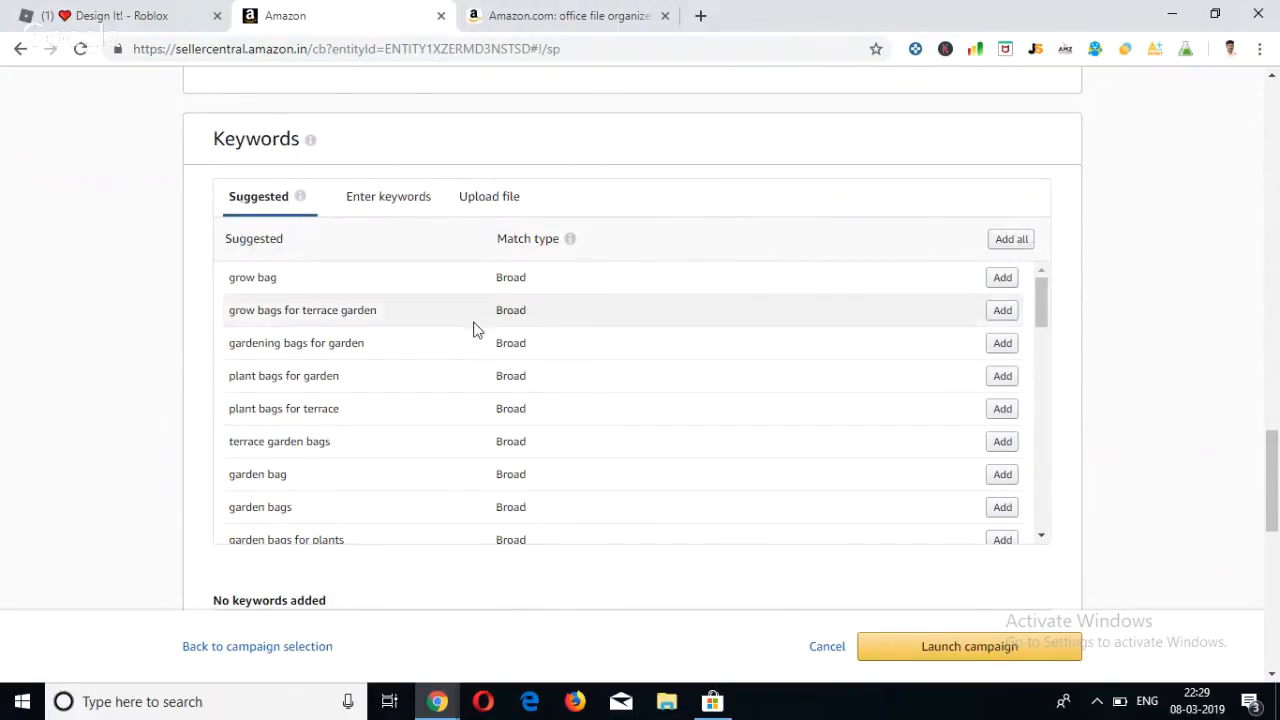
{"action": "left_click", "coordinate": [301, 203]}
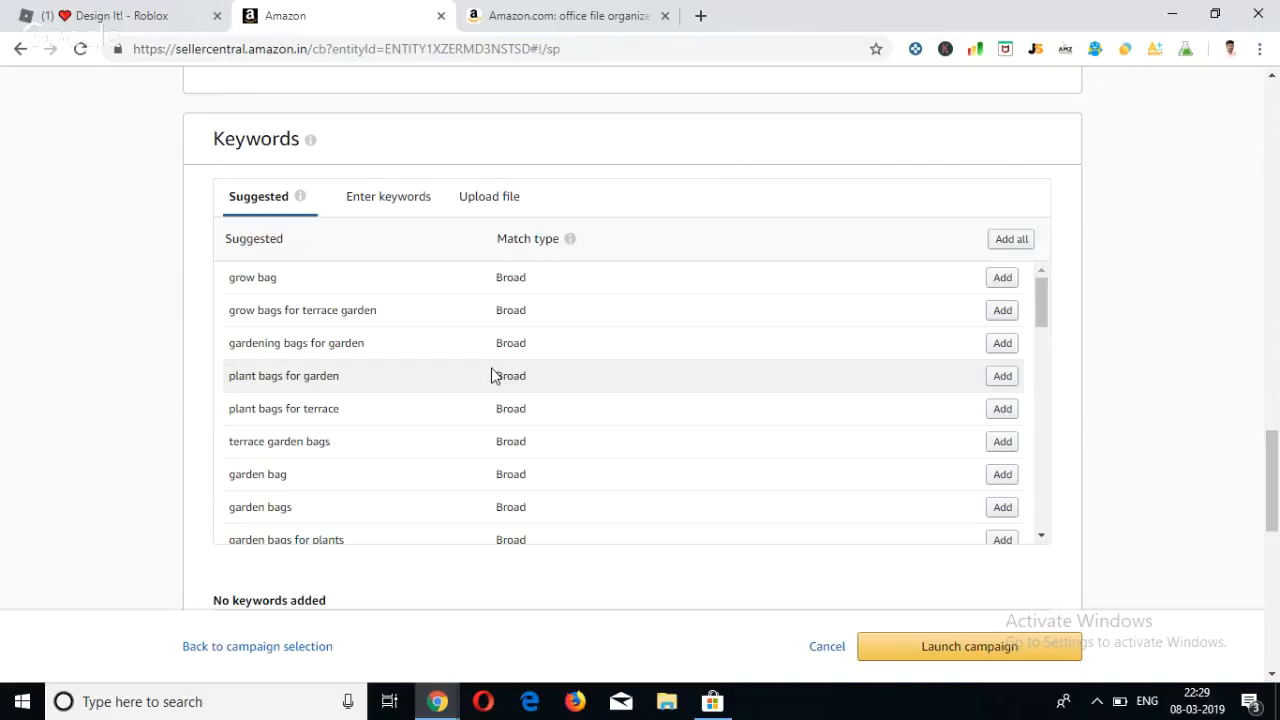
{"action": "scroll", "coordinate": [491, 375], "scroll_direction": "up", "scroll_amount": 10}
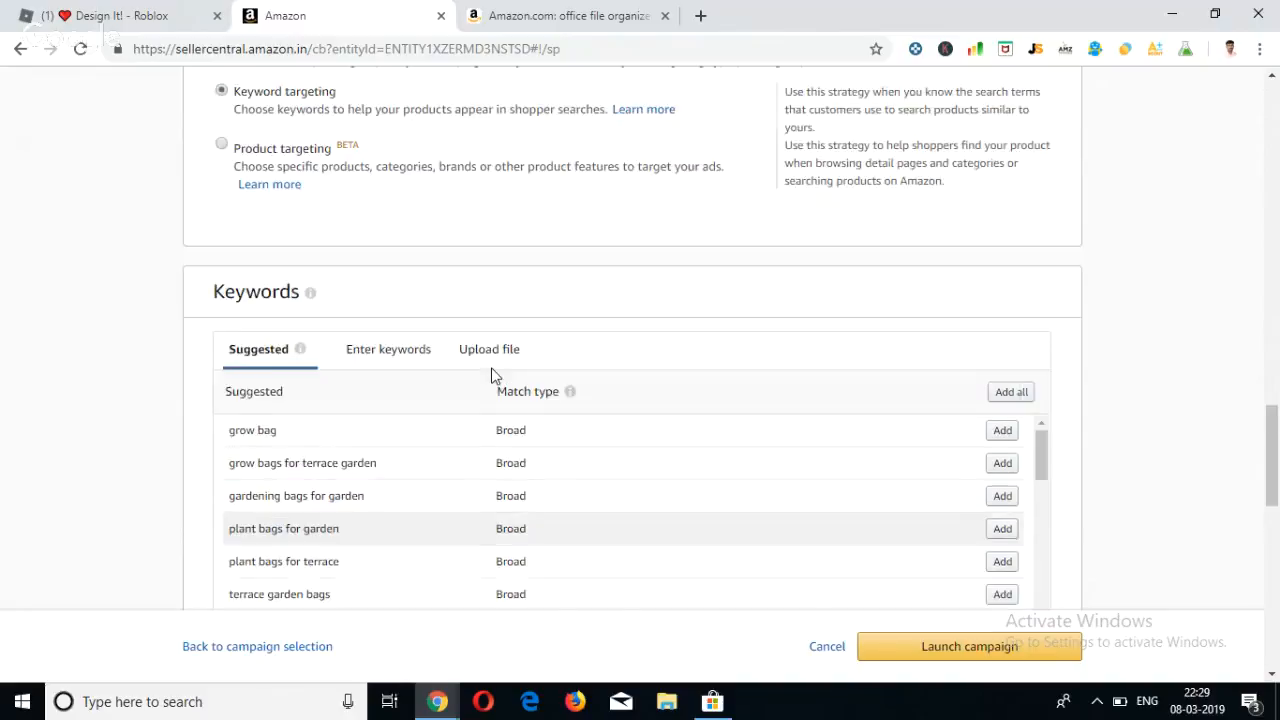
{"action": "scroll", "coordinate": [740, 293], "scroll_direction": "down", "scroll_amount": 6}
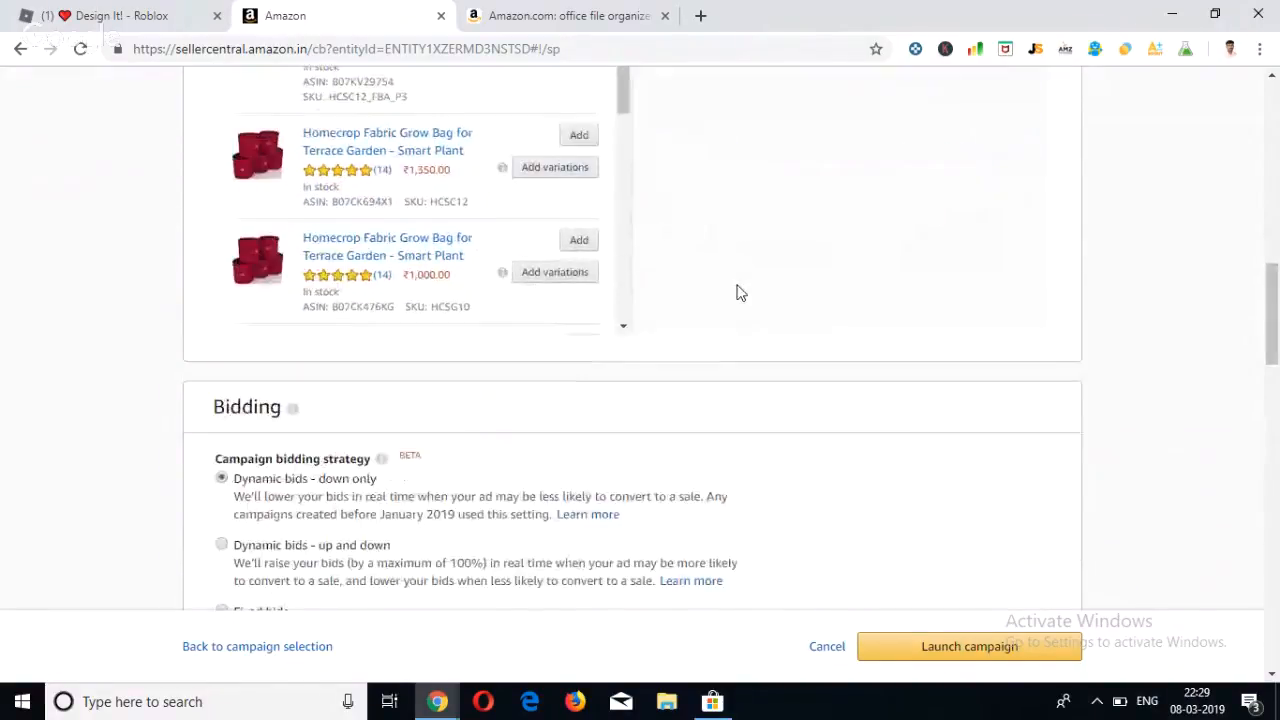
{"action": "scroll", "coordinate": [740, 293], "scroll_direction": "down", "scroll_amount": 5}
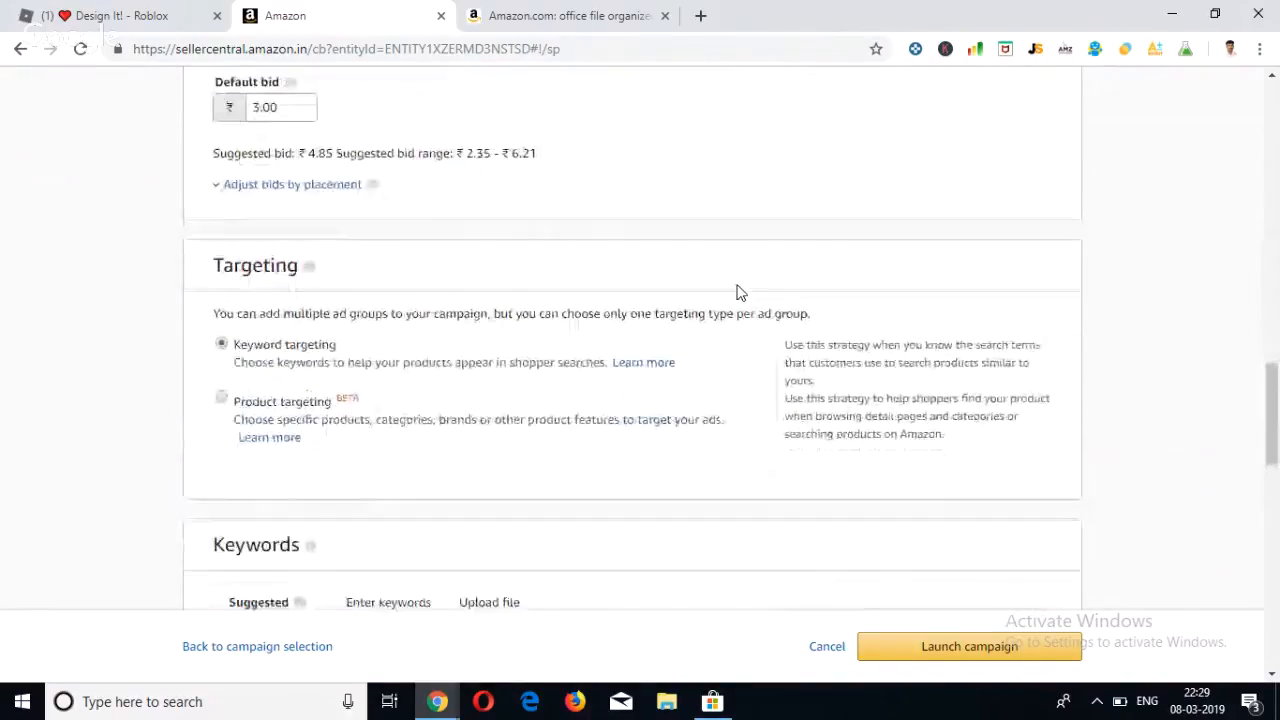
Examine the list of suggested keywords for the grow bag and their match types.
{"action": "scroll", "coordinate": [318, 416], "scroll_direction": "down", "scroll_amount": 3}
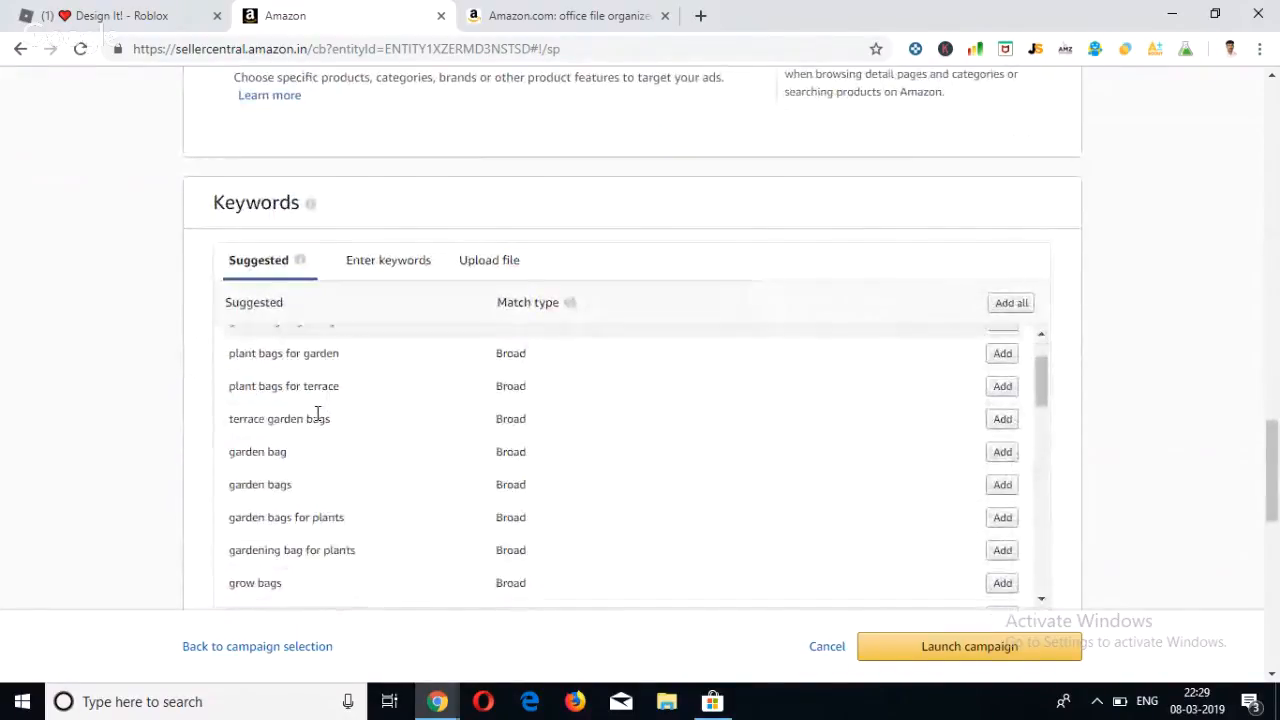
{"action": "scroll", "coordinate": [170, 397], "scroll_direction": "down", "scroll_amount": 1}
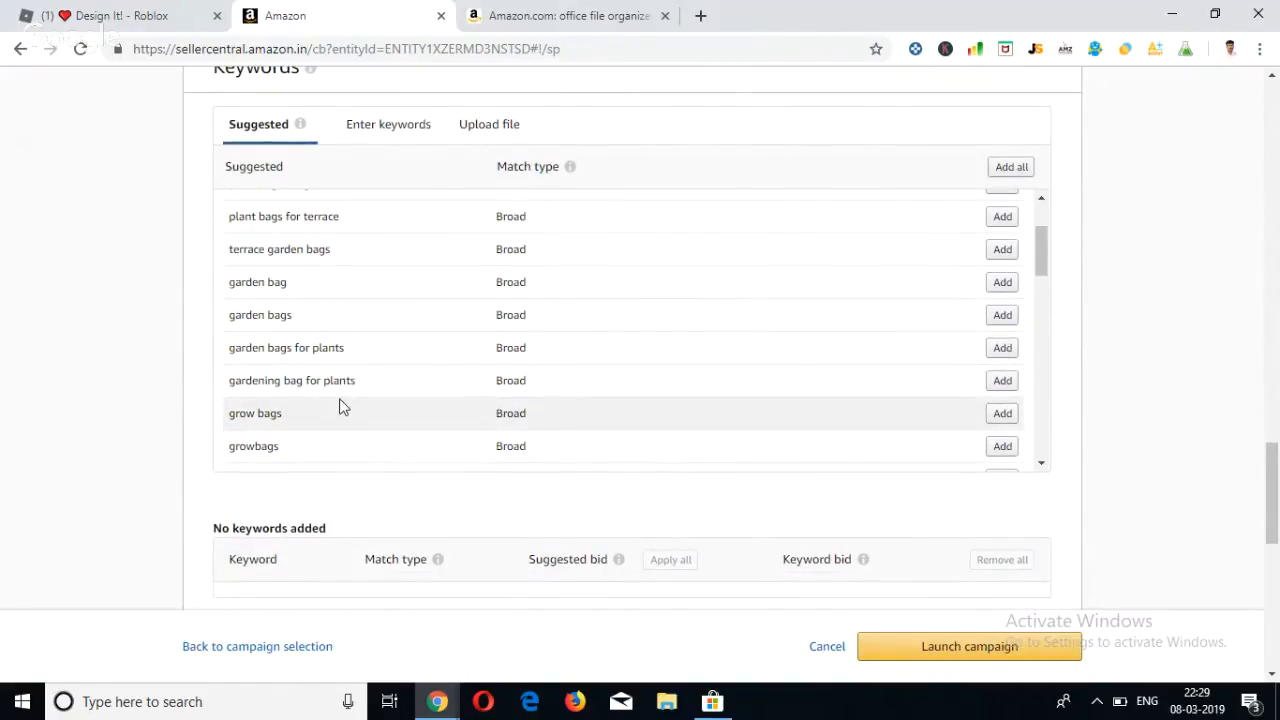
{"action": "scroll", "coordinate": [340, 406], "scroll_direction": "up", "scroll_amount": 3}
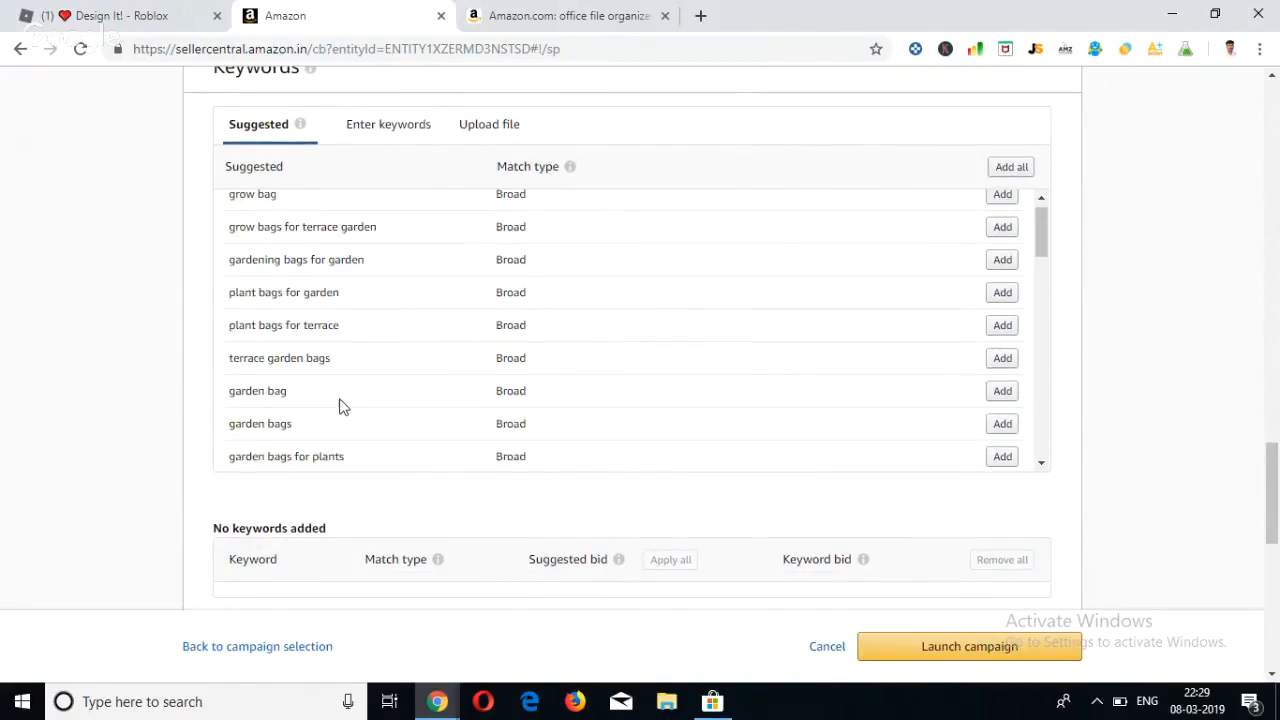
{"action": "scroll", "coordinate": [340, 406], "scroll_direction": "down", "scroll_amount": 1}
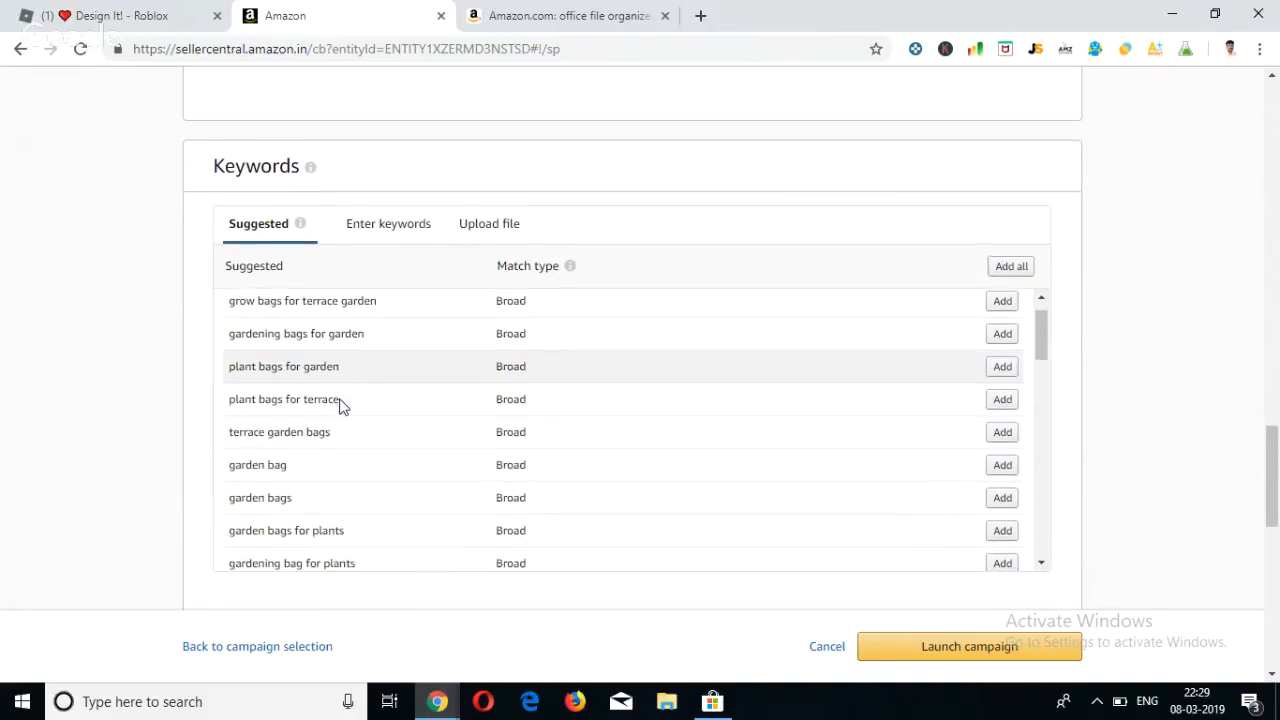
{"action": "scroll", "coordinate": [1278, 268], "scroll_direction": "down", "scroll_amount": 1}
{"action": "scroll", "coordinate": [1220, 290], "scroll_direction": "down", "scroll_amount": 2}
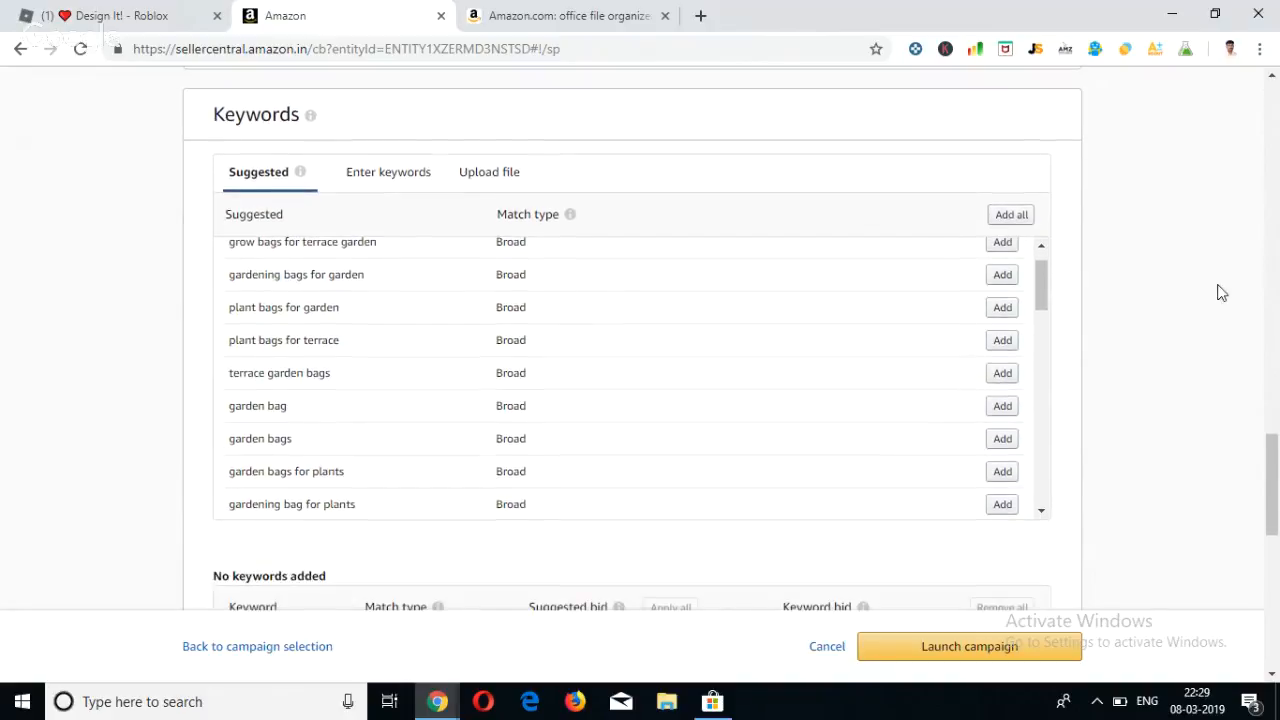
{"action": "scroll", "coordinate": [417, 329], "scroll_direction": "up", "scroll_amount": 2}
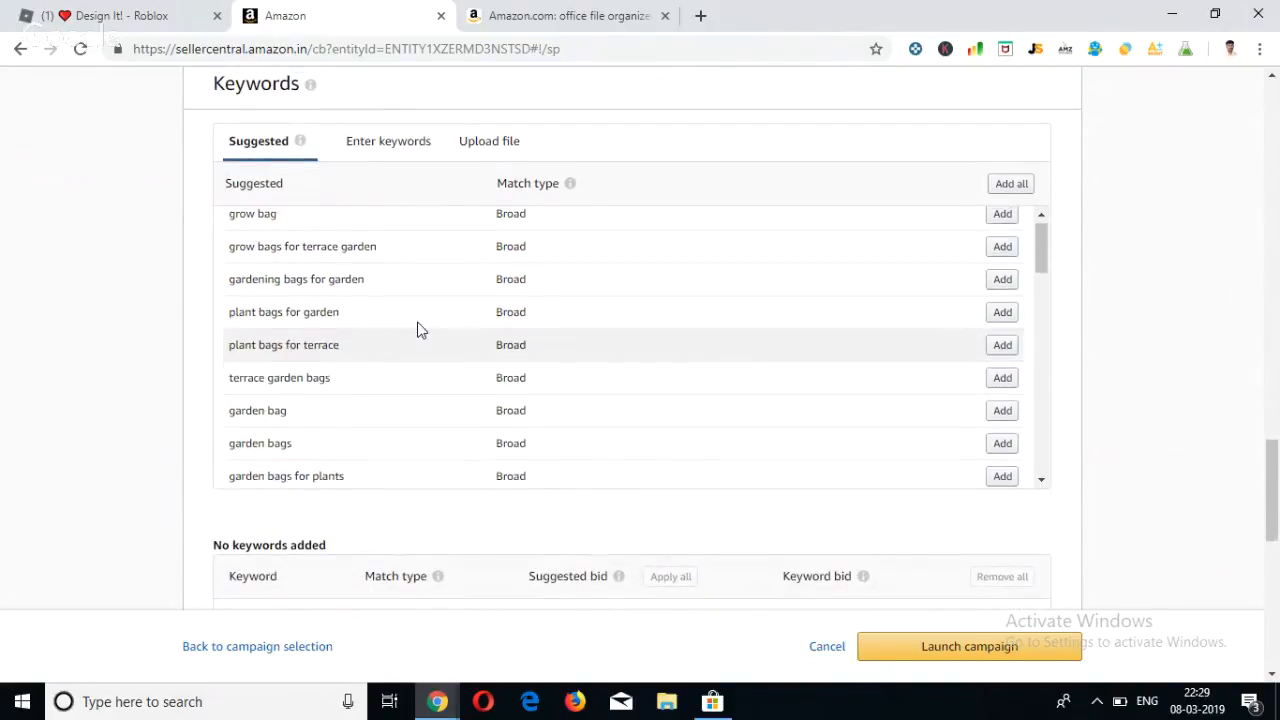
{"action": "scroll", "coordinate": [485, 290], "scroll_direction": "up", "scroll_amount": 1}
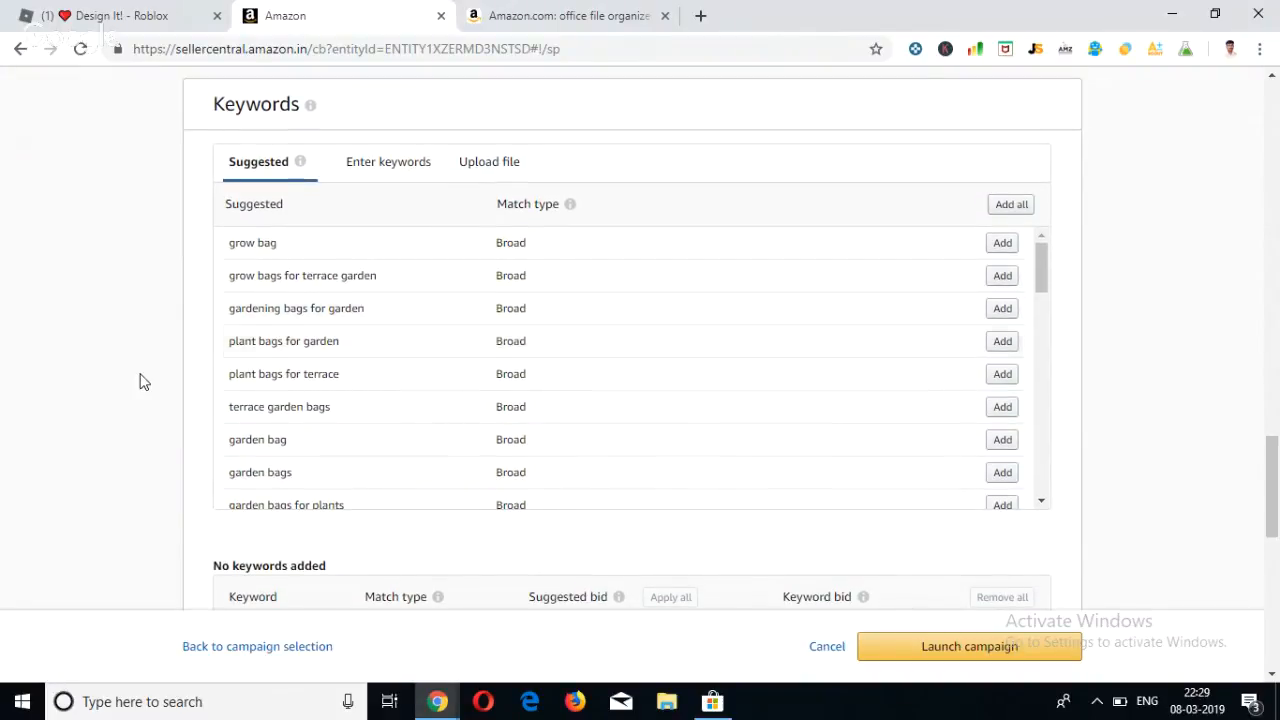
{"action": "scroll", "coordinate": [141, 381], "scroll_direction": "down", "scroll_amount": 1}
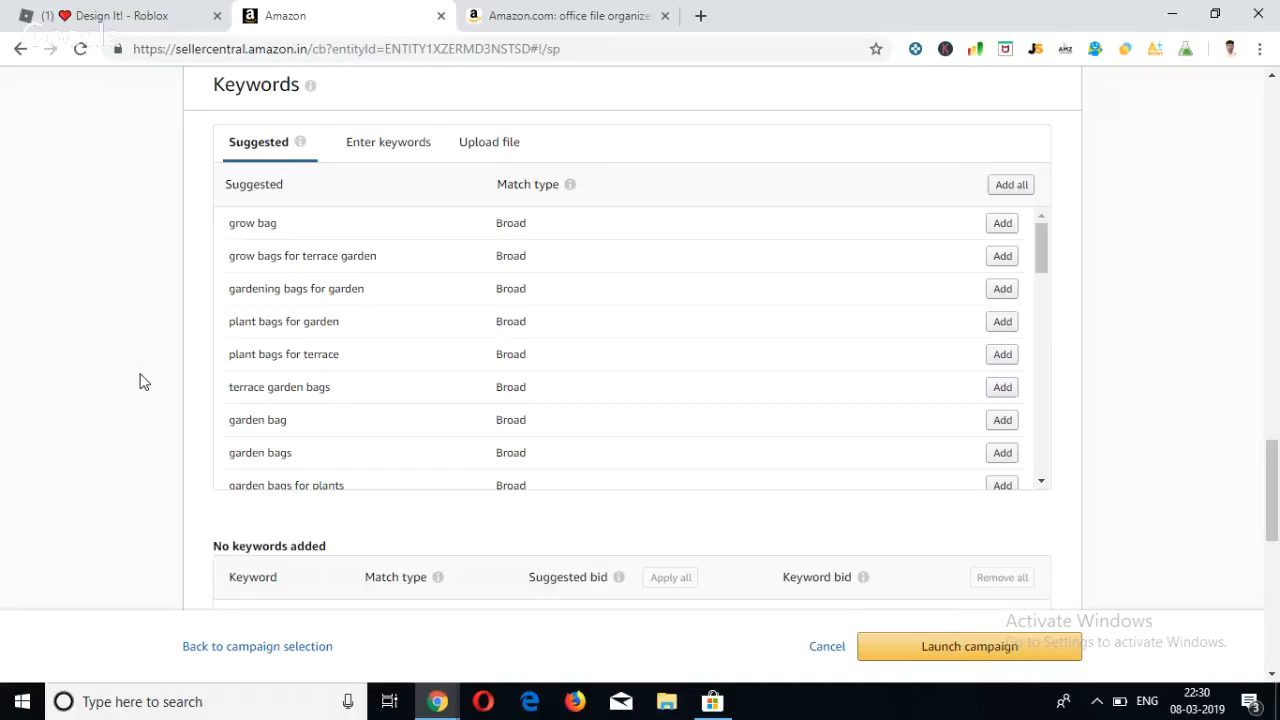
{"action": "scroll", "coordinate": [140, 381], "scroll_direction": "down", "scroll_amount": 2}
{"action": "scroll", "coordinate": [140, 381], "scroll_direction": "up", "scroll_amount": 1}
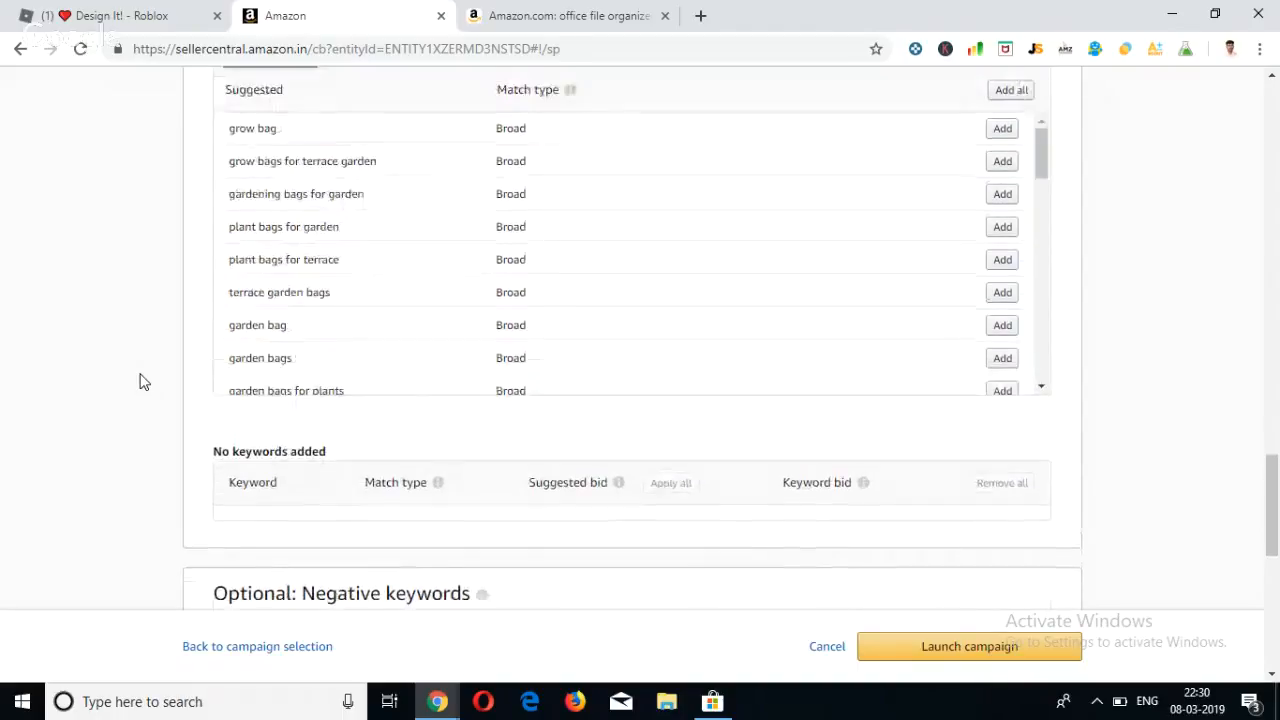
{"action": "scroll", "coordinate": [140, 381], "scroll_direction": "up", "scroll_amount": 1}
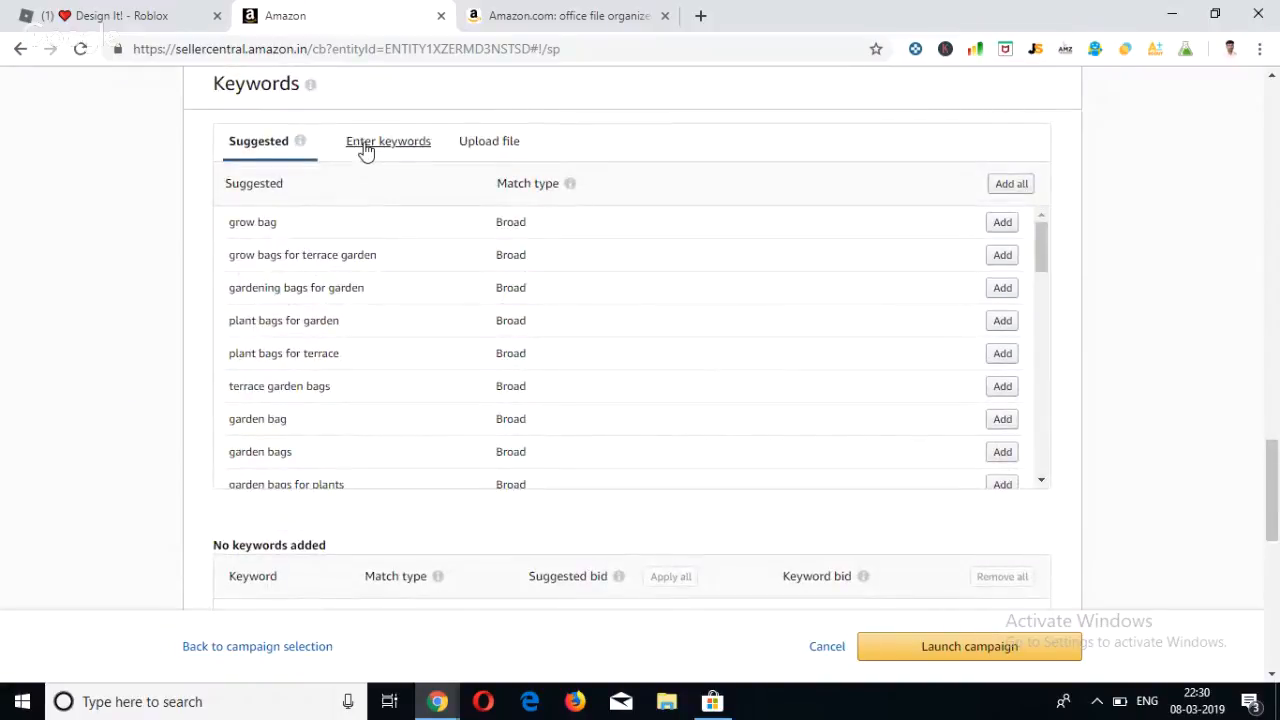
Switch from suggested keywords to manual keyword entry and check the available match types, keeping Broad.
{"action": "left_click", "coordinate": [300, 141]}
{"action": "left_click", "coordinate": [403, 150]}
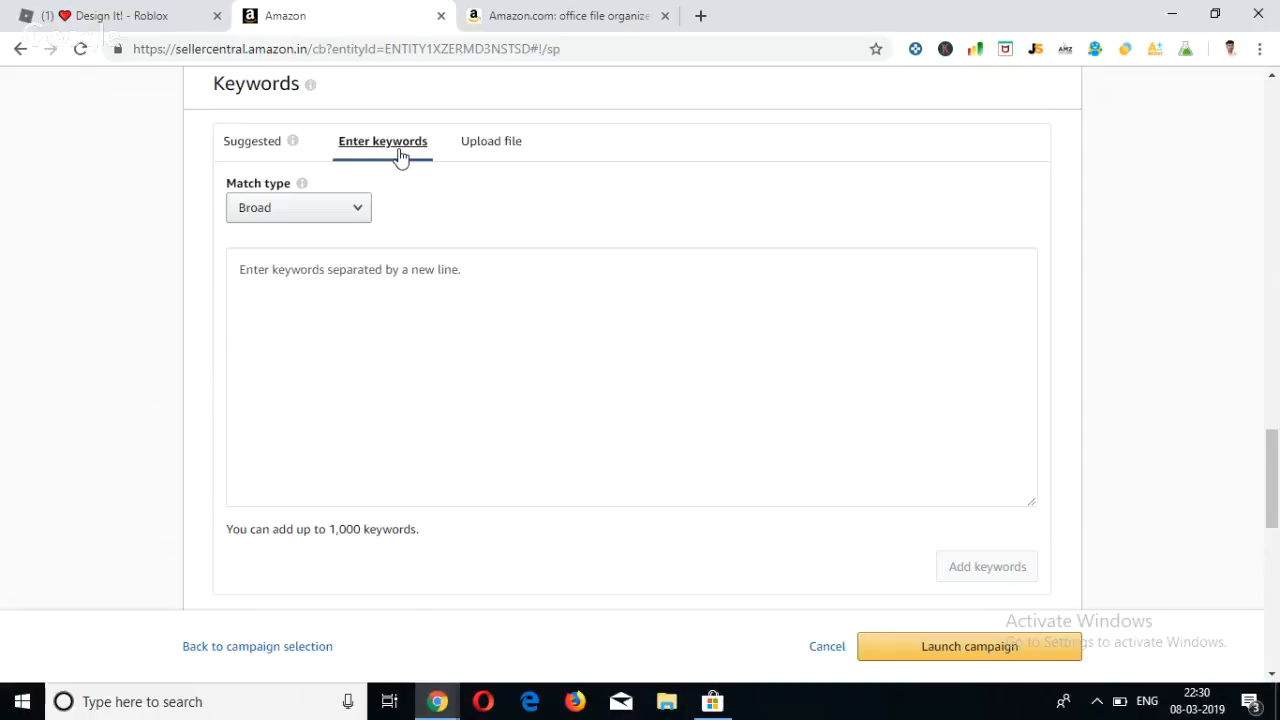
{"action": "left_click", "coordinate": [349, 212]}
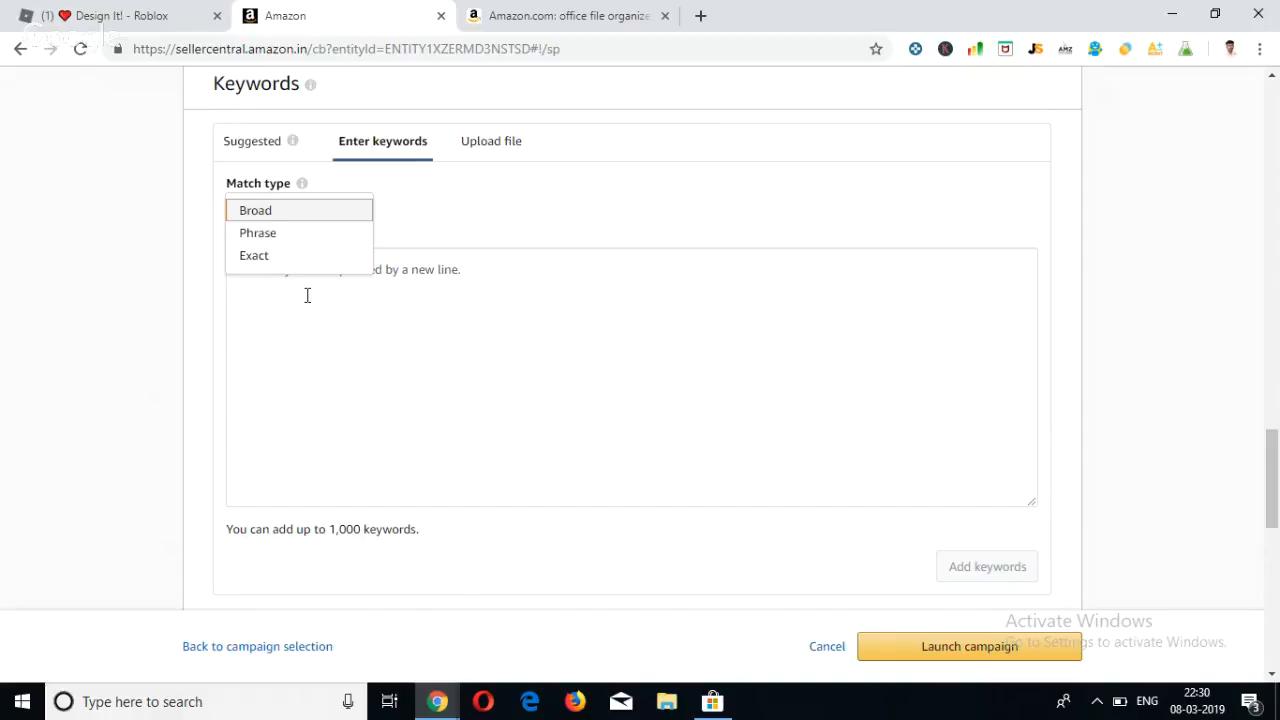
{"action": "left_click", "coordinate": [296, 313]}
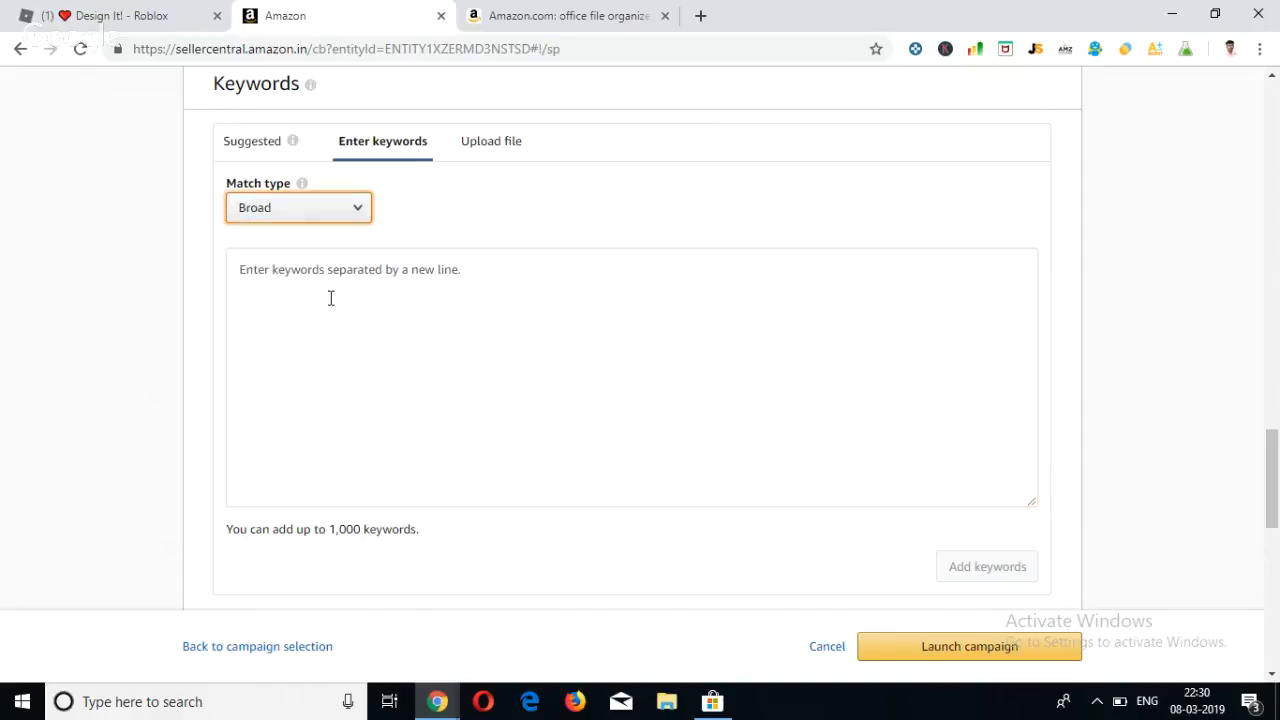
Enter "grow bag" as a keyword in the manual keyword list.
{"action": "key", "text": "super"}
{"action": "type", "text": "go"}
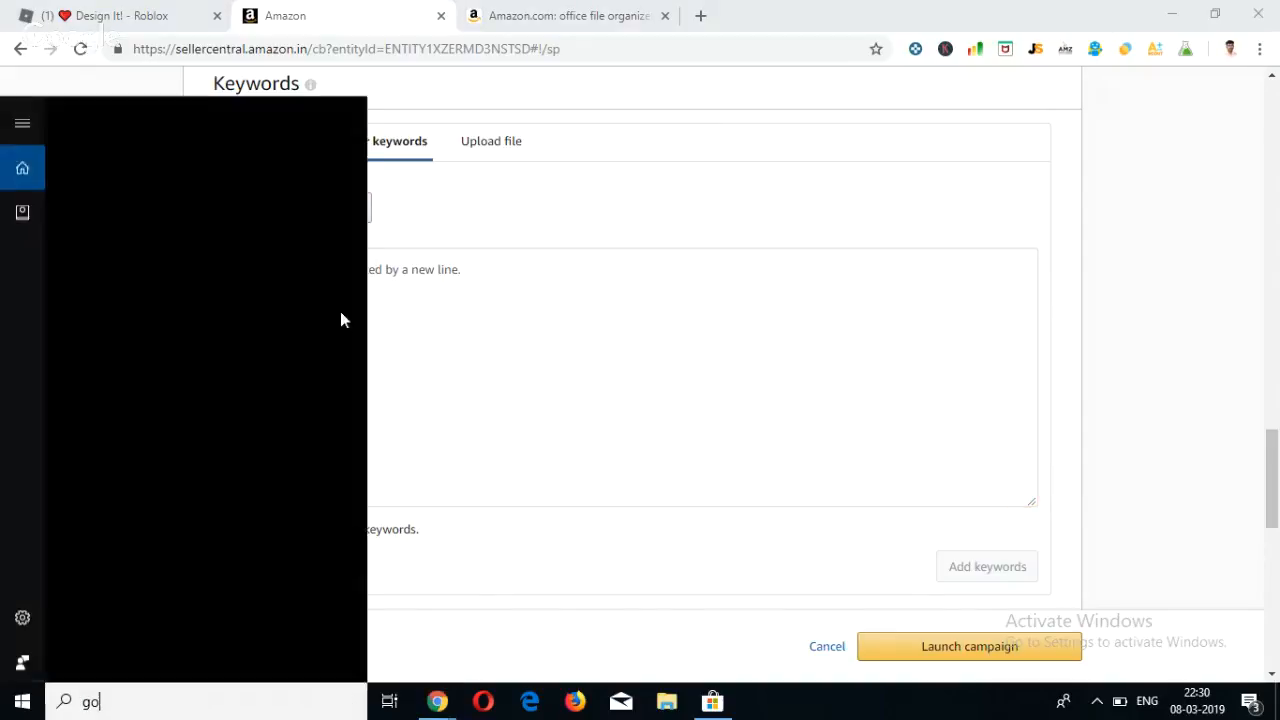
{"action": "left_click", "coordinate": [548, 298]}
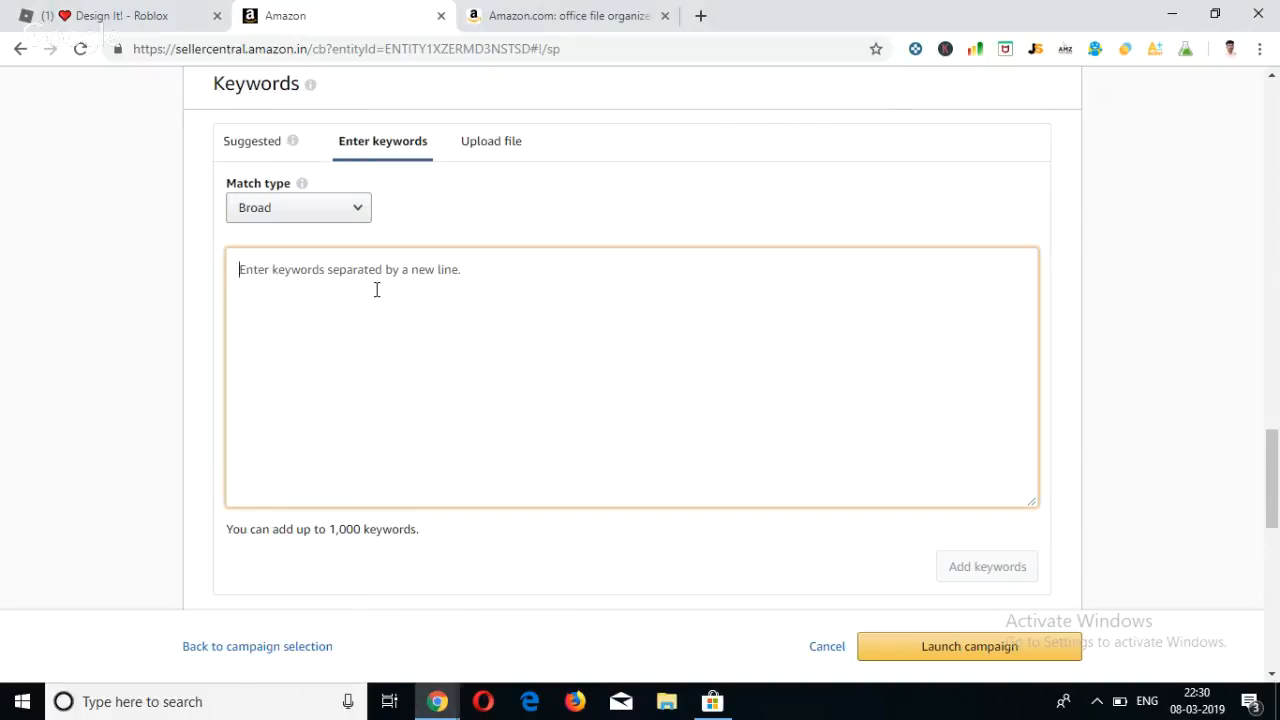
{"action": "type", "text": "gorw"}
{"action": "key", "text": "BackSpace"}
{"action": "key", "text": "BackSpace"}
{"action": "key", "text": "BackSpace"}
{"action": "type", "text": "r"}
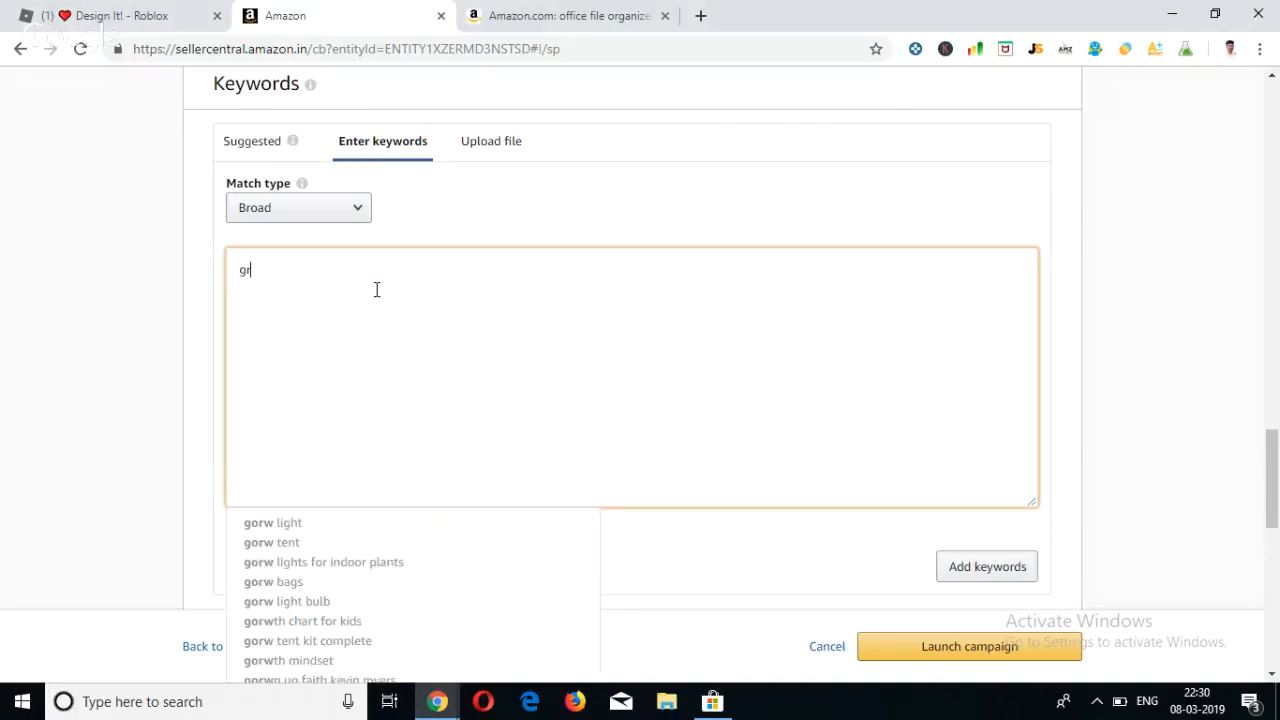
{"action": "type", "text": "ow bag"}
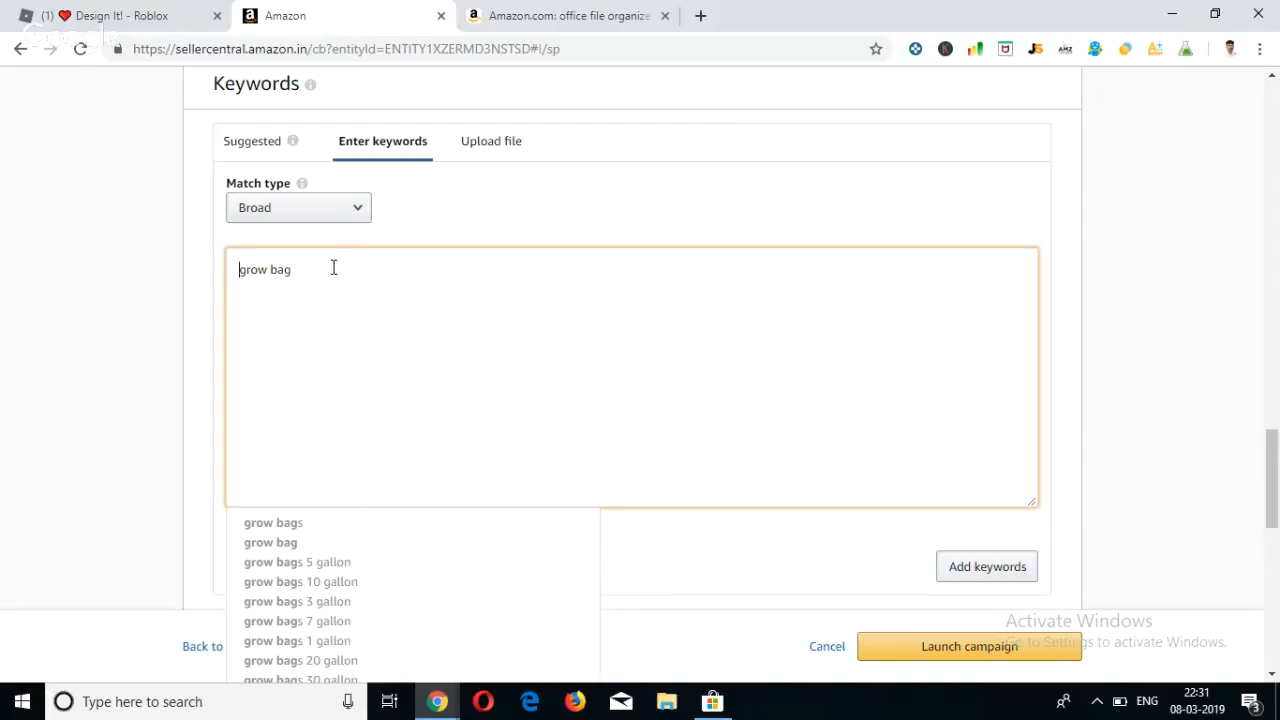
Extend the entered keyword to "fabric grow bag" by adding "fabric" in front of it.
{"action": "double_click", "coordinate": [274, 270]}
{"action": "left_click", "coordinate": [273, 270]}
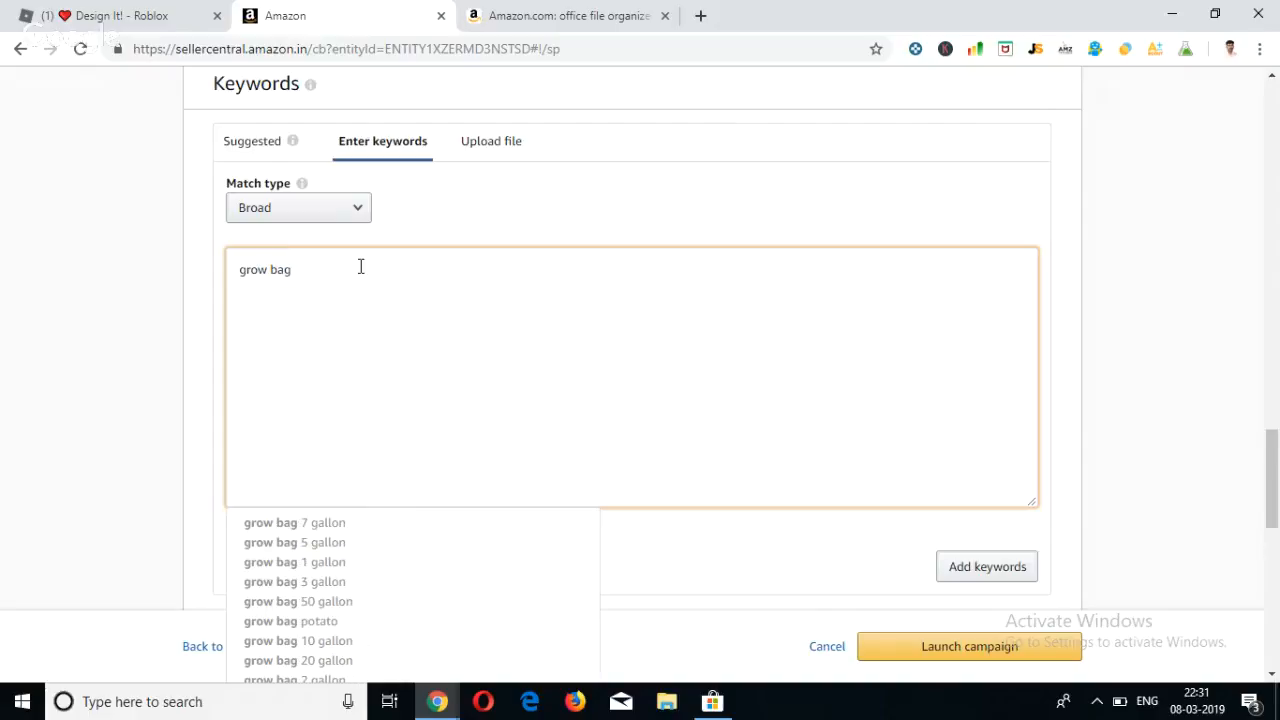
{"action": "key", "text": "Left"}
{"action": "key", "text": "Left"}
{"action": "key", "text": "Left"}
{"action": "key", "text": "Left"}
{"action": "key", "text": "Left"}
{"action": "key", "text": "Left"}
{"action": "key", "text": "Left"}
{"action": "key", "text": "Left"}
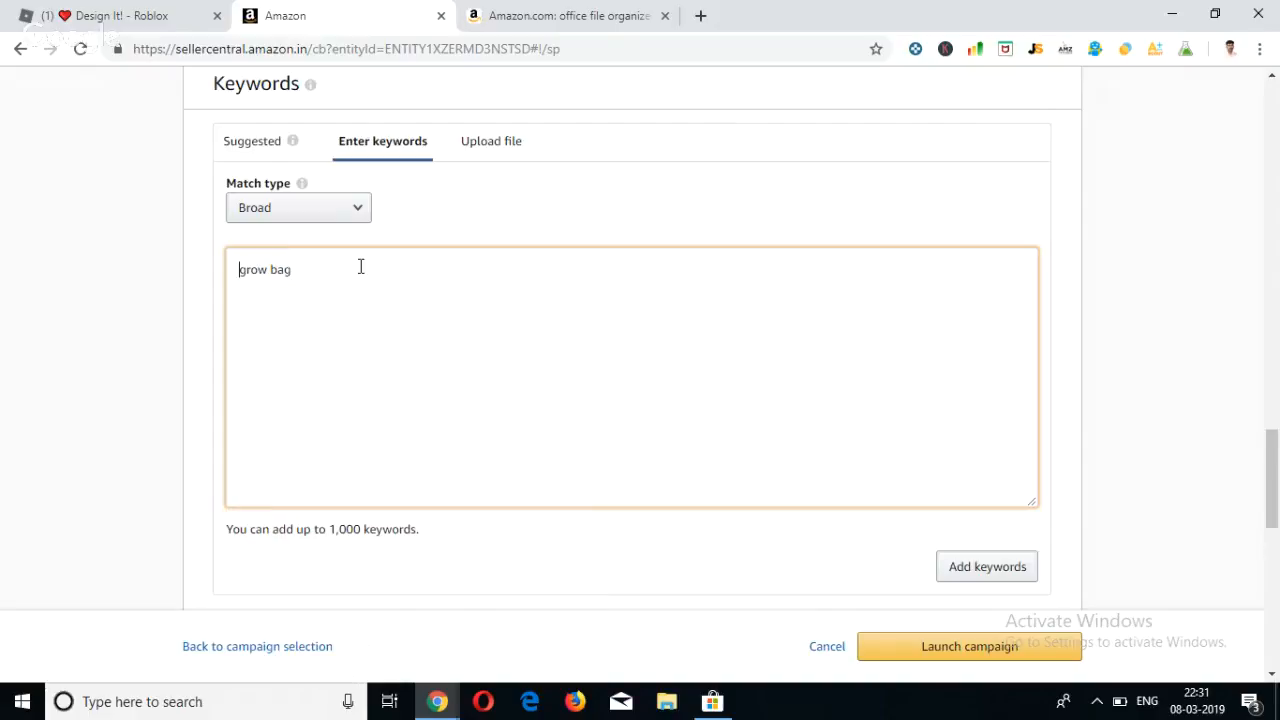
{"action": "type", "text": "fabric"}
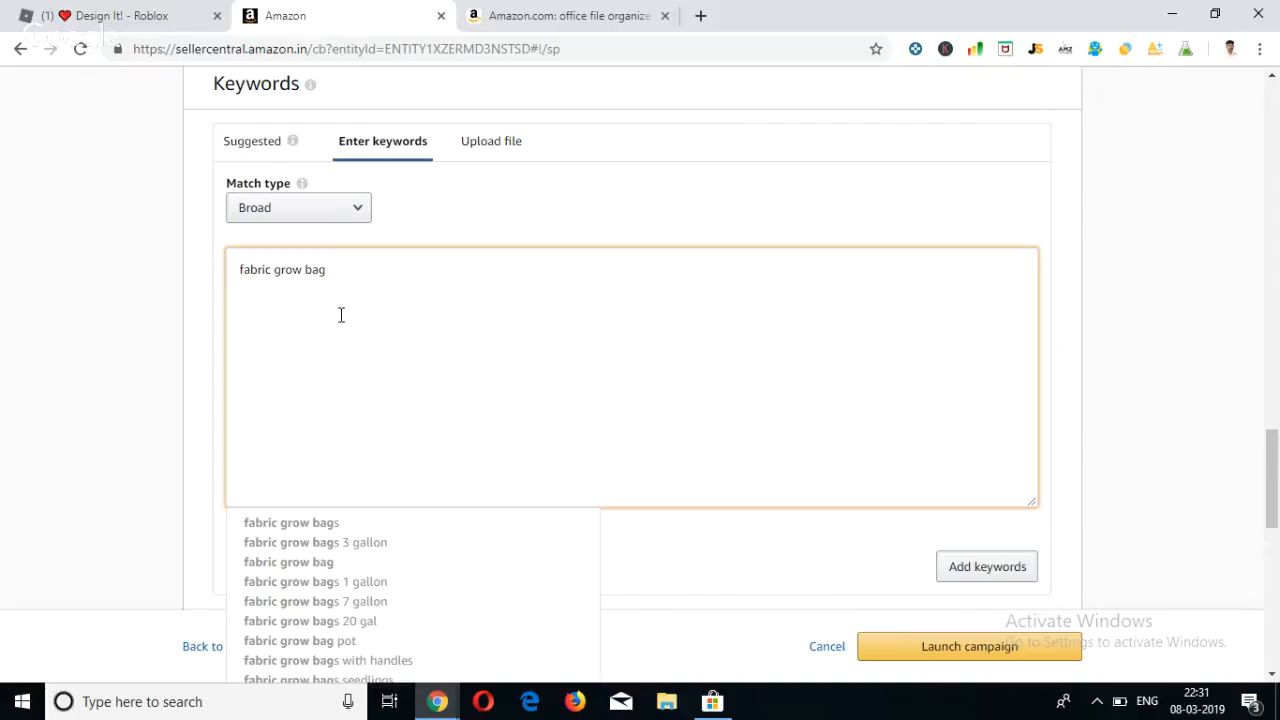
Set the match type for the "fabric grow bag" keyword to Phrase.
{"action": "left_click", "coordinate": [343, 272]}
{"action": "mouse_move", "coordinate": [271, 270]}
{"action": "left_mouse_down"}
{"action": "mouse_move", "coordinate": [298, 272]}
{"action": "mouse_move", "coordinate": [271, 270]}
{"action": "left_mouse_up"}
{"action": "left_click", "coordinate": [301, 270]}
{"action": "left_click", "coordinate": [330, 272]}
{"action": "left_click", "coordinate": [255, 314]}
{"action": "left_click", "coordinate": [357, 212]}
{"action": "left_click", "coordinate": [322, 243]}
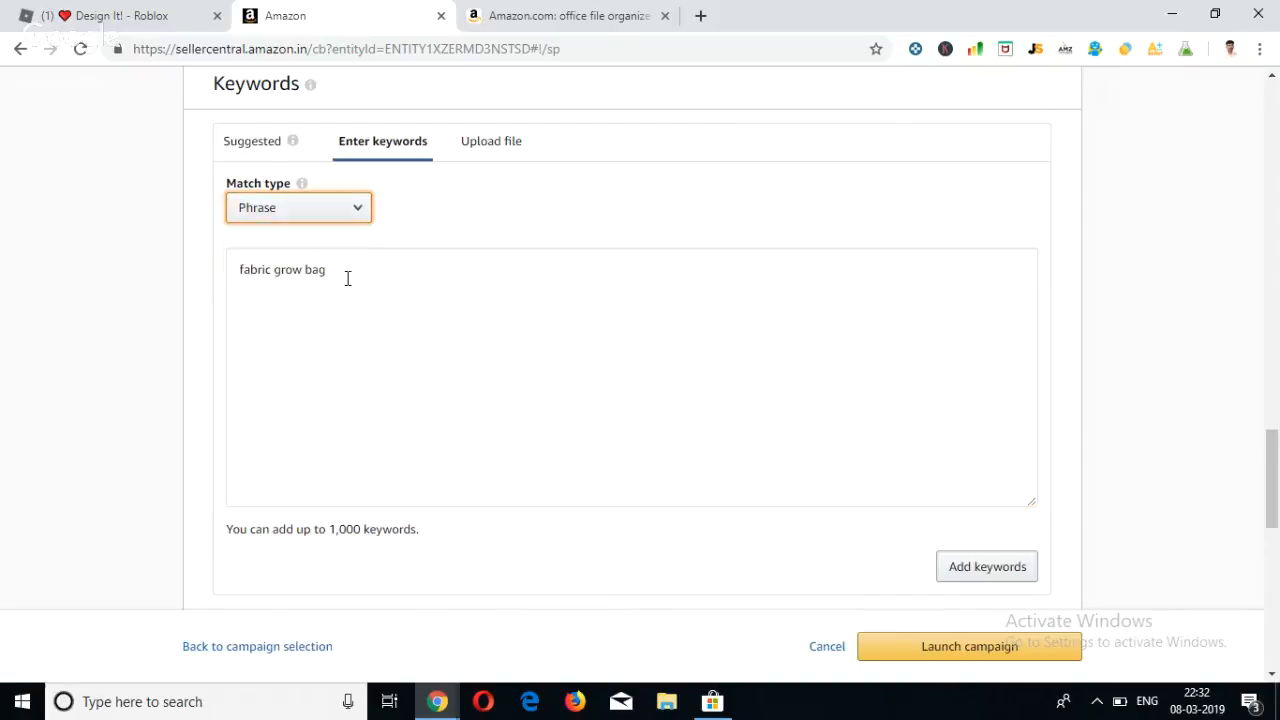
Set the match type for the "fabric grow bag" keyword to Exact.
{"action": "left_click", "coordinate": [346, 278]}
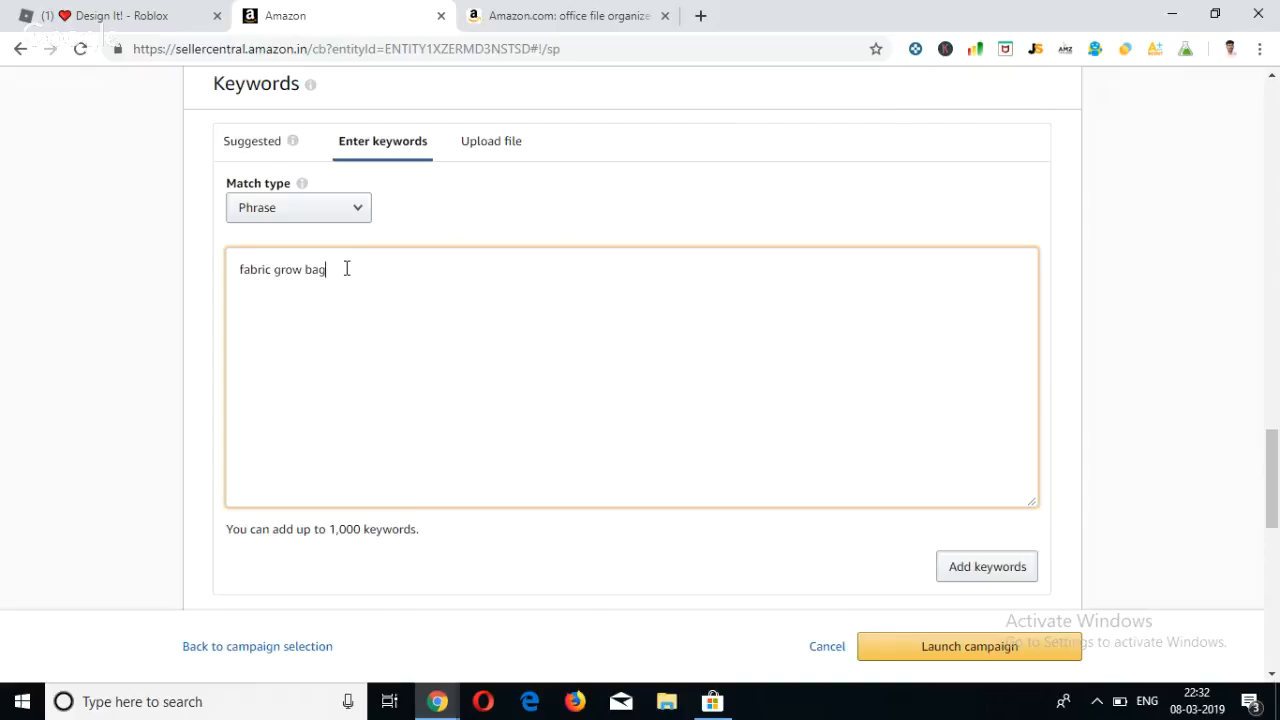
{"action": "left_click", "coordinate": [345, 220]}
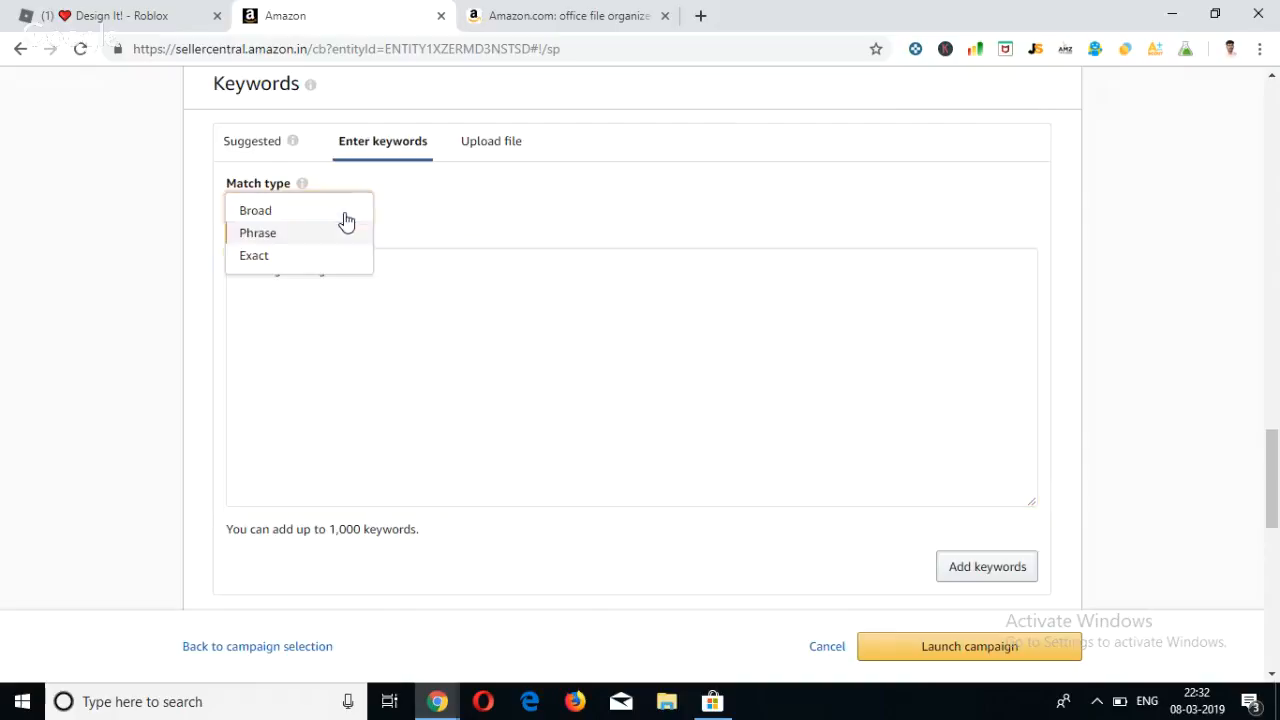
{"action": "left_click", "coordinate": [301, 262]}
{"action": "left_click", "coordinate": [334, 283]}
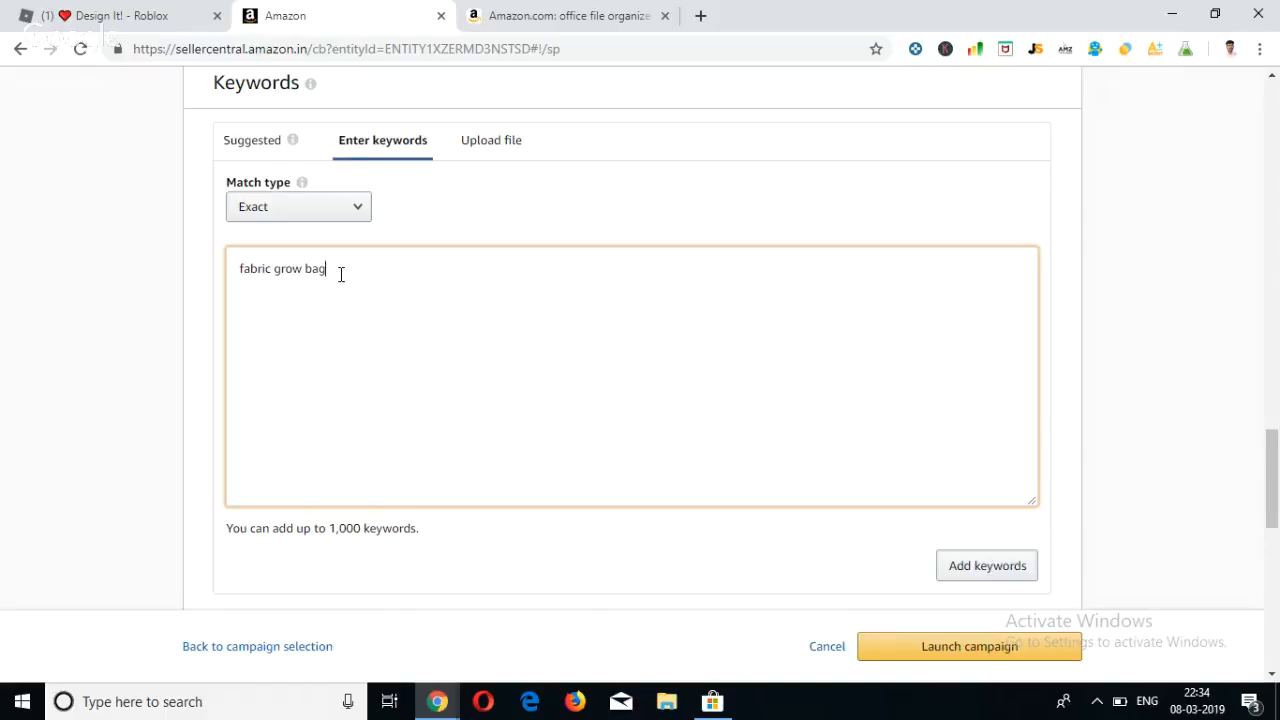
Review the campaign form's default bid, targeting type, Exact match keyword entry and added-keywords list.
{"action": "scroll", "coordinate": [341, 274], "scroll_direction": "down", "scroll_amount": 2}
{"action": "scroll", "coordinate": [341, 274], "scroll_direction": "down", "scroll_amount": 3}
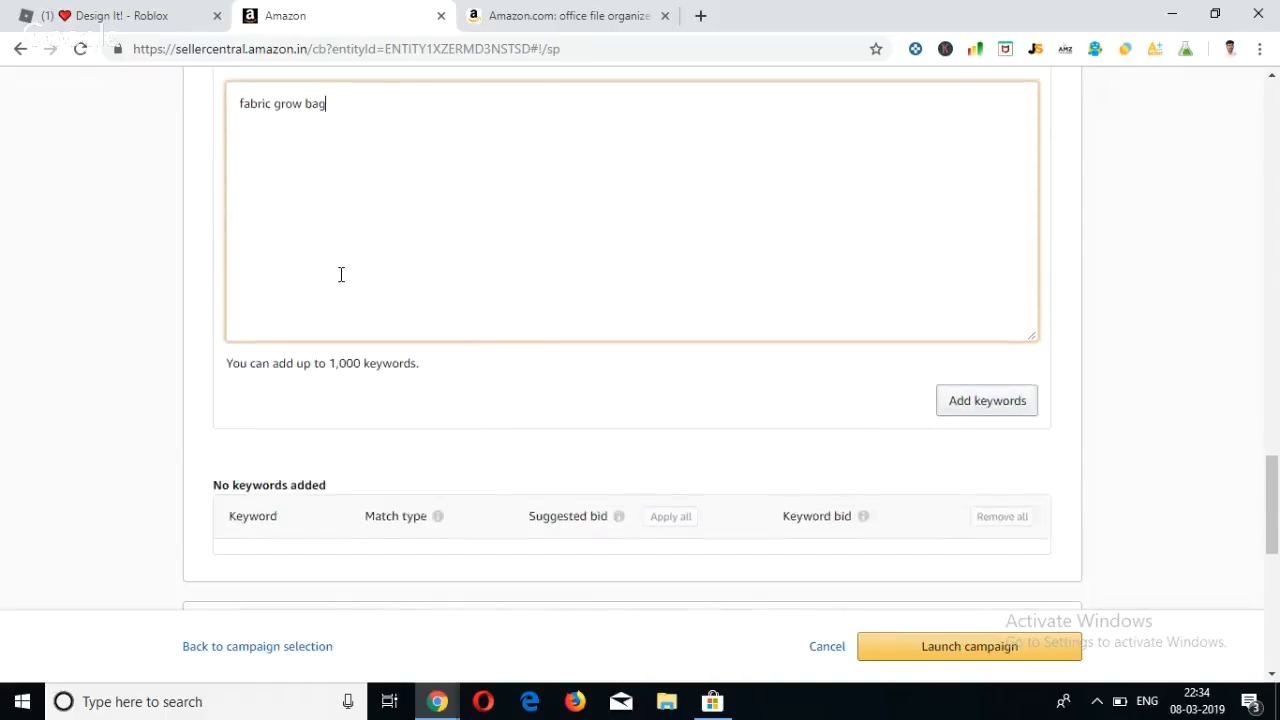
{"action": "scroll", "coordinate": [340, 280], "scroll_direction": "down", "scroll_amount": 1}
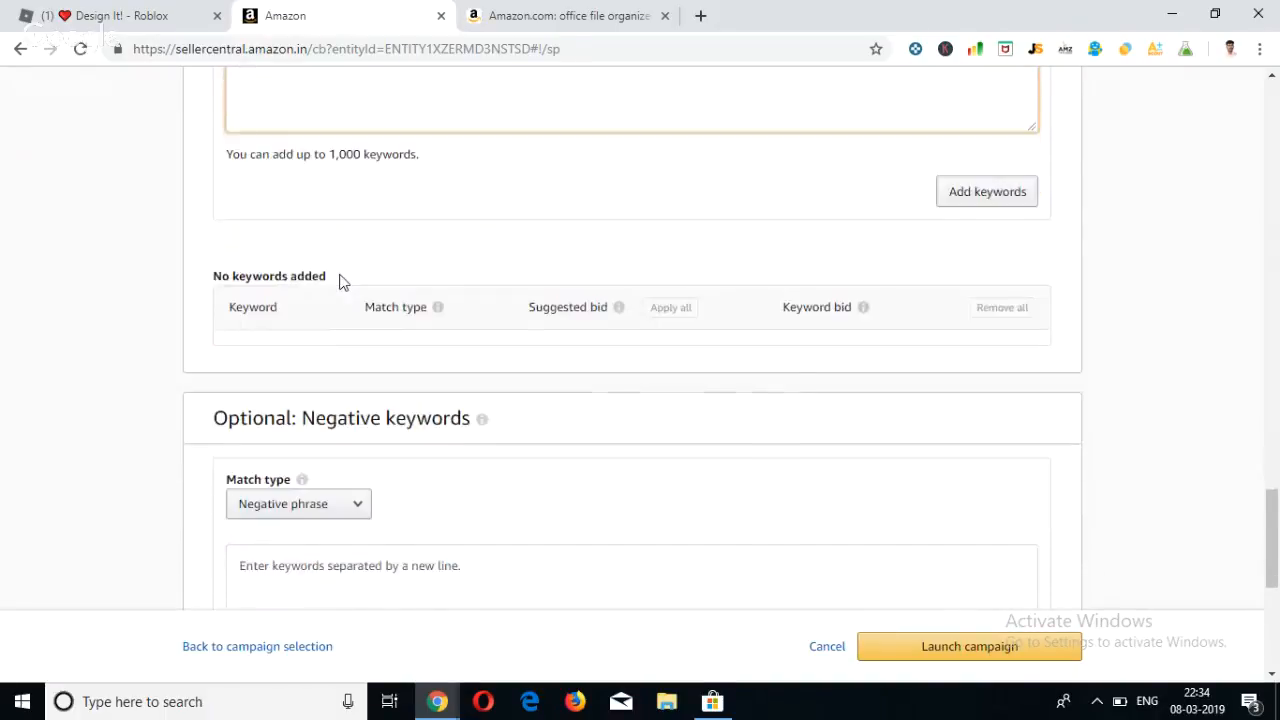
{"action": "scroll", "coordinate": [340, 278], "scroll_direction": "up", "scroll_amount": 4}
{"action": "scroll", "coordinate": [341, 274], "scroll_direction": "up", "scroll_amount": 1}
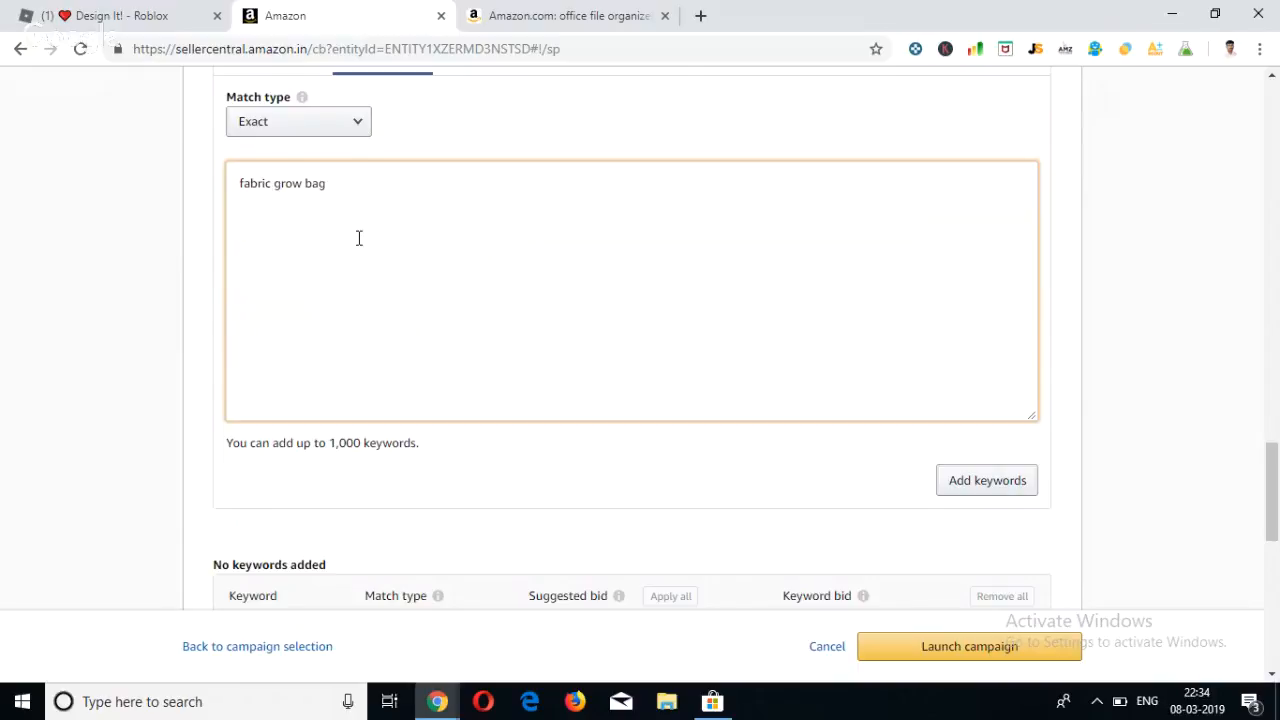
{"action": "scroll", "coordinate": [358, 238], "scroll_direction": "up", "scroll_amount": 4}
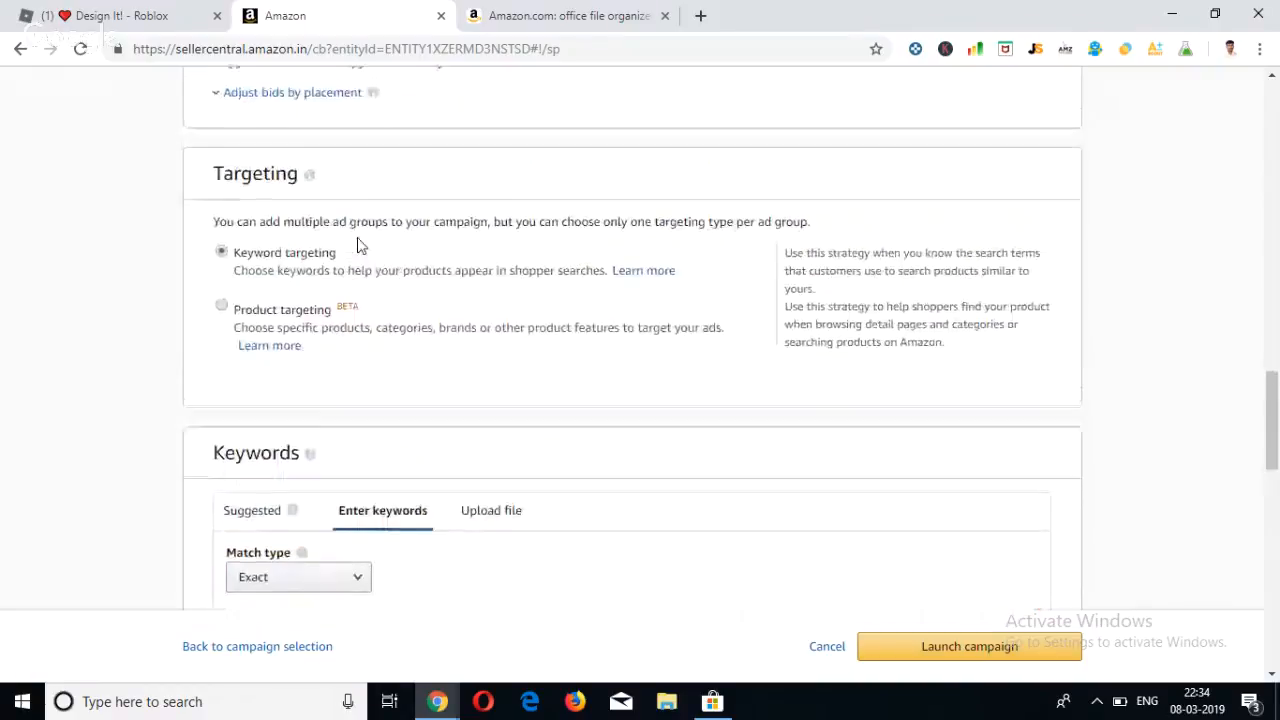
{"action": "scroll", "coordinate": [358, 240], "scroll_direction": "up", "scroll_amount": 2}
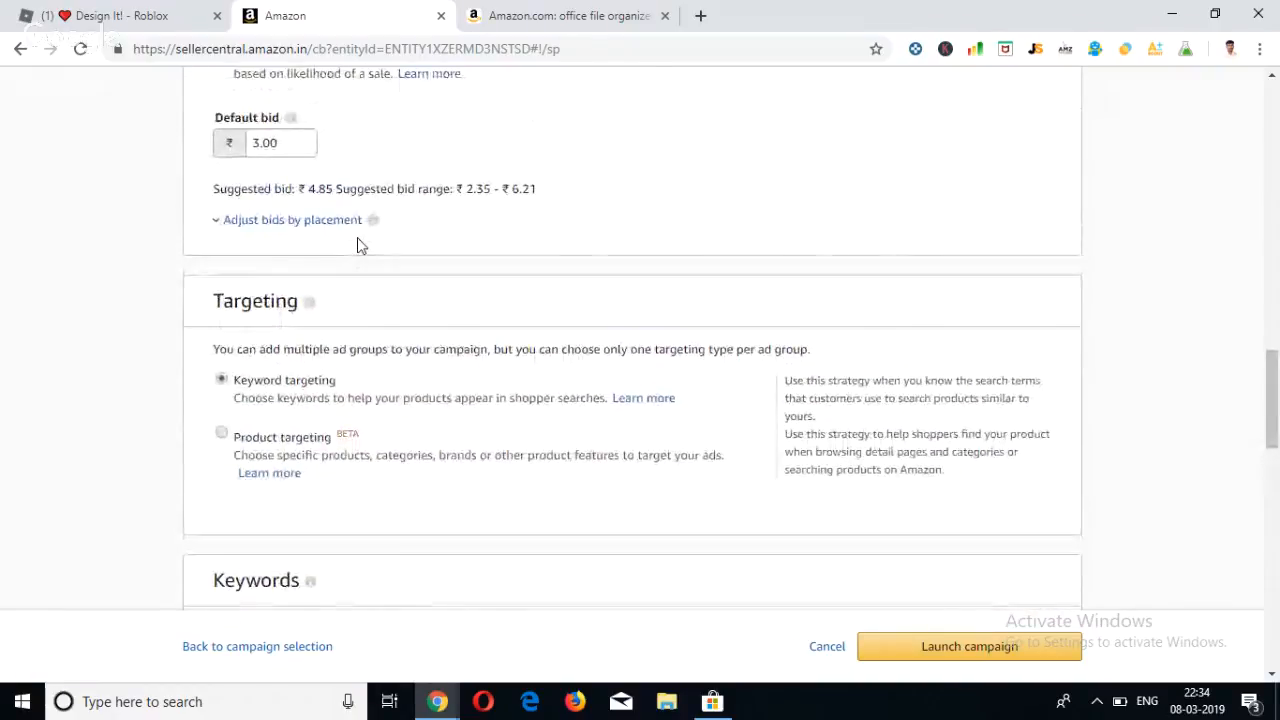
{"action": "scroll", "coordinate": [358, 242], "scroll_direction": "down", "scroll_amount": 5}
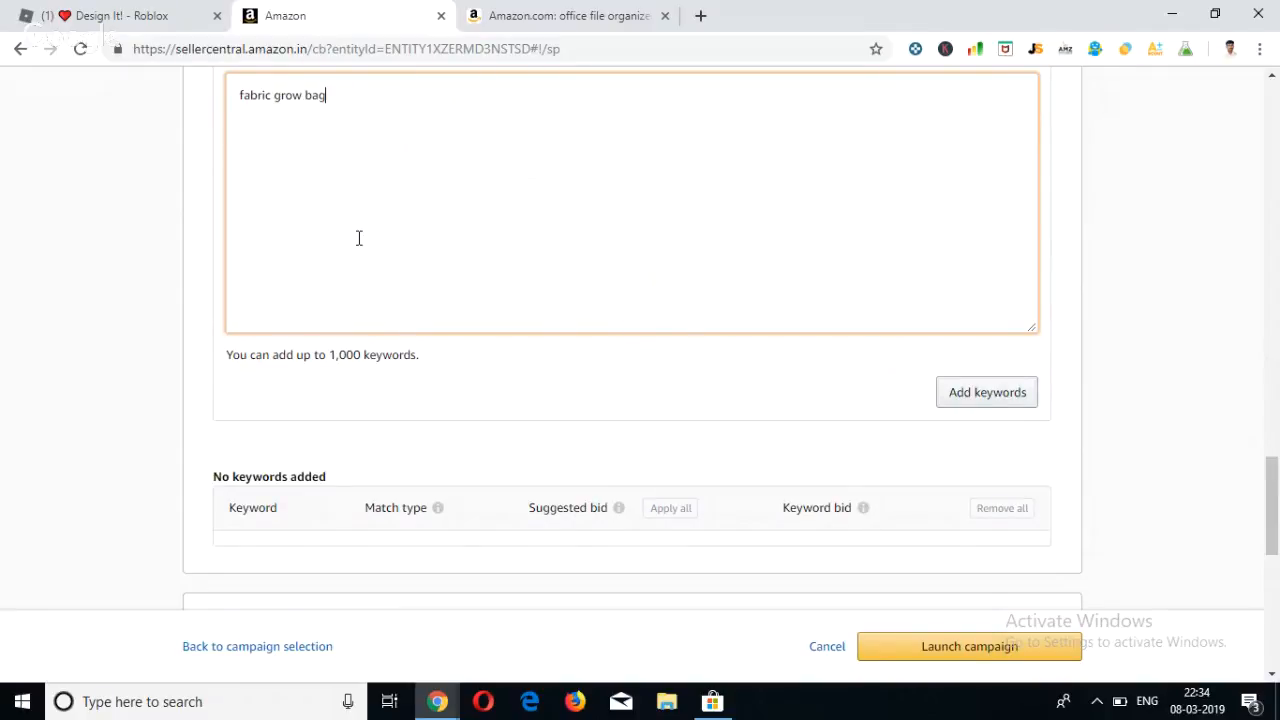
{"action": "scroll", "coordinate": [359, 238], "scroll_direction": "up", "scroll_amount": 5}
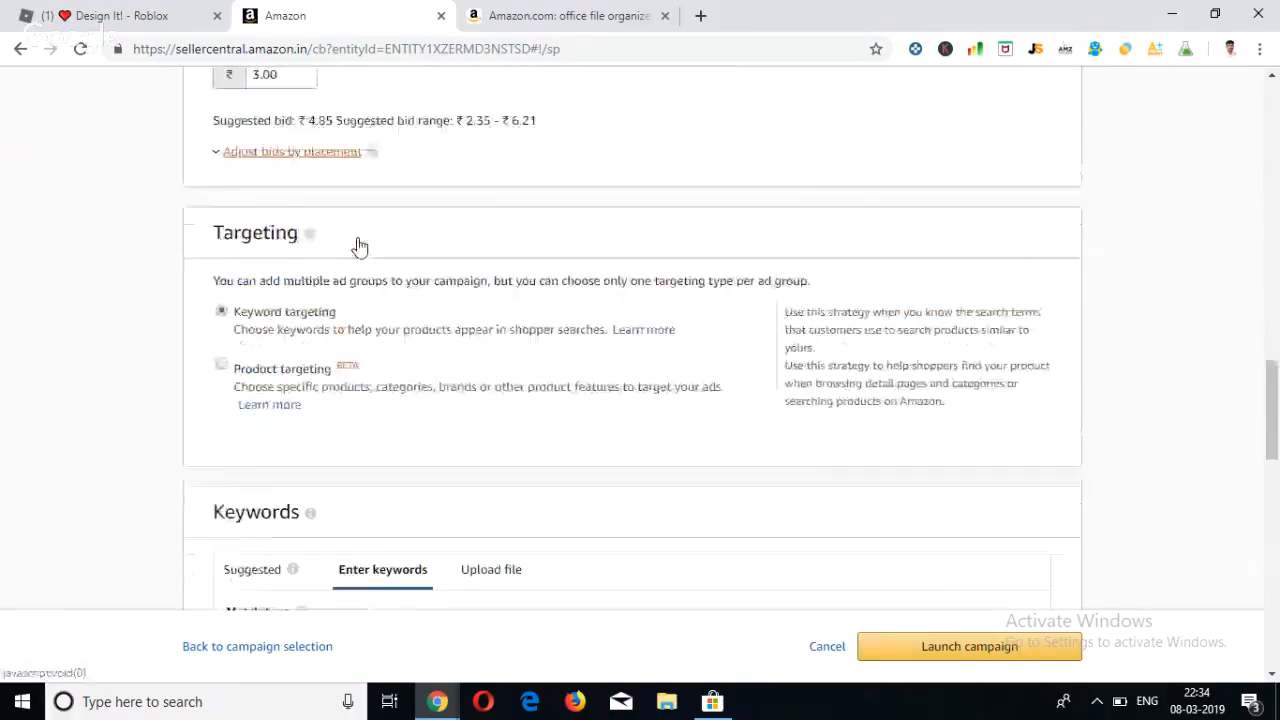
{"action": "scroll", "coordinate": [359, 243], "scroll_direction": "down", "scroll_amount": 3}
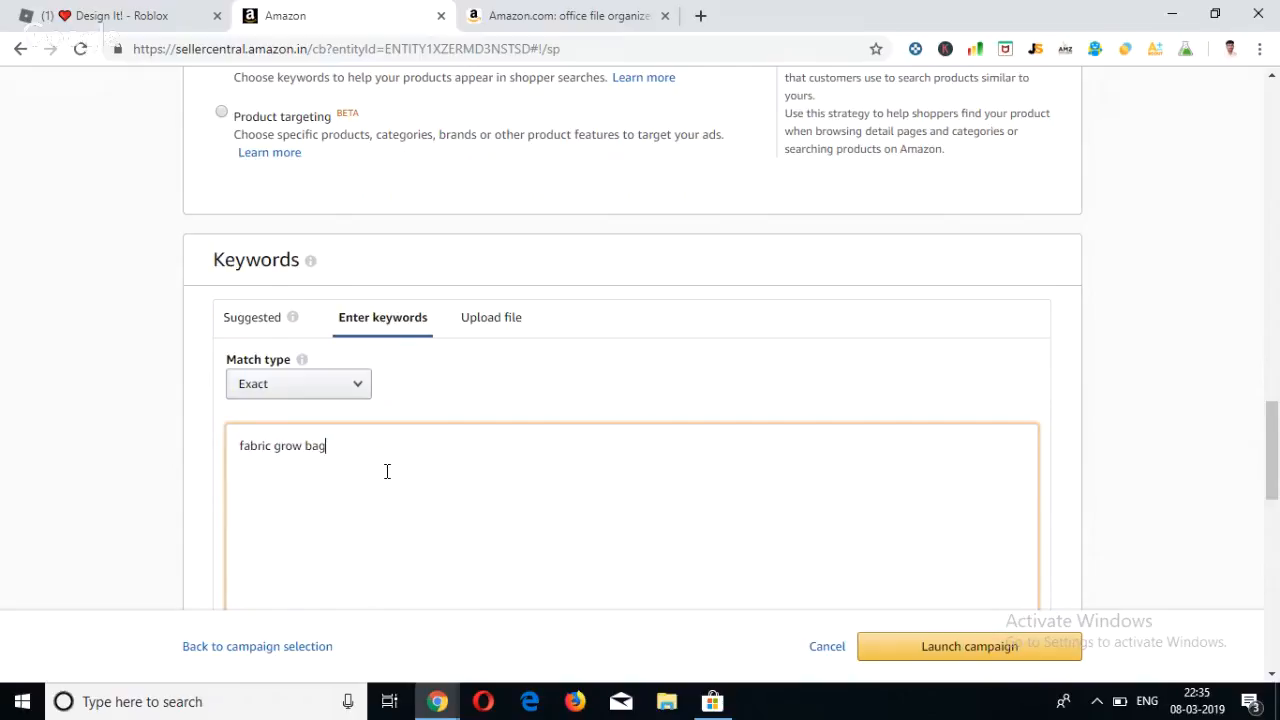
{"action": "scroll", "coordinate": [387, 471], "scroll_direction": "up", "scroll_amount": 5}
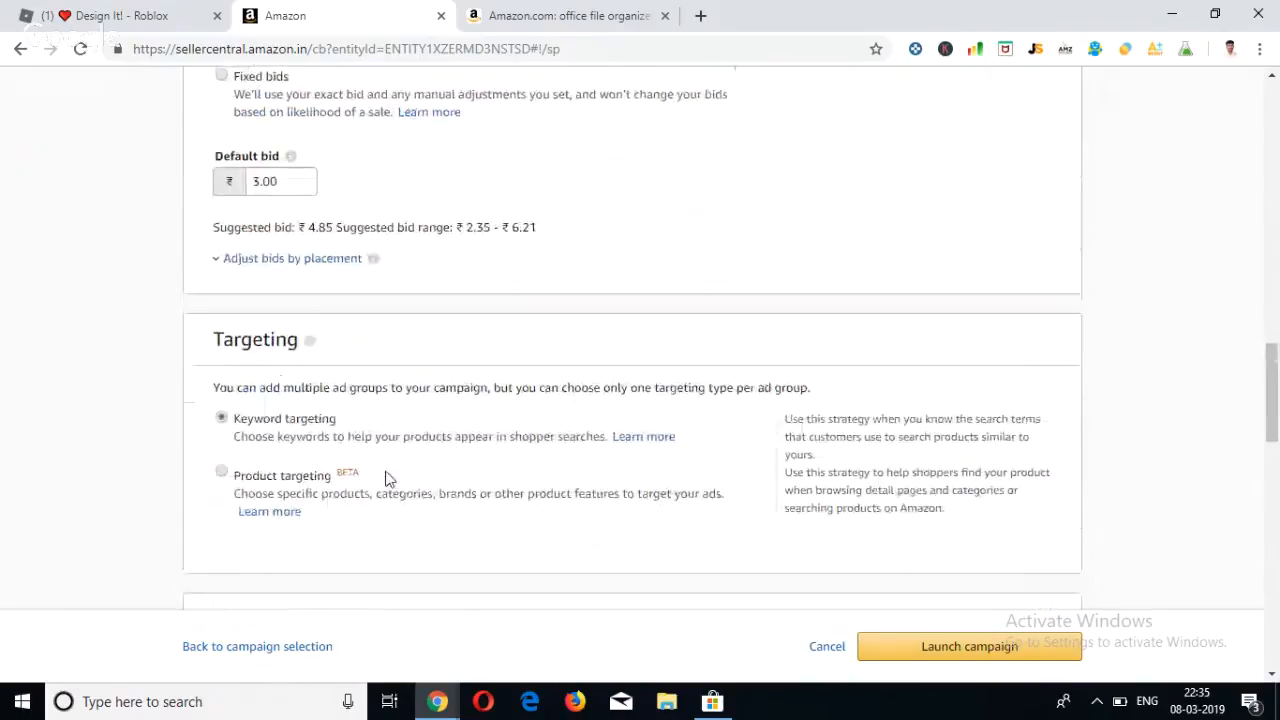
{"action": "scroll", "coordinate": [387, 471], "scroll_direction": "down", "scroll_amount": 6}
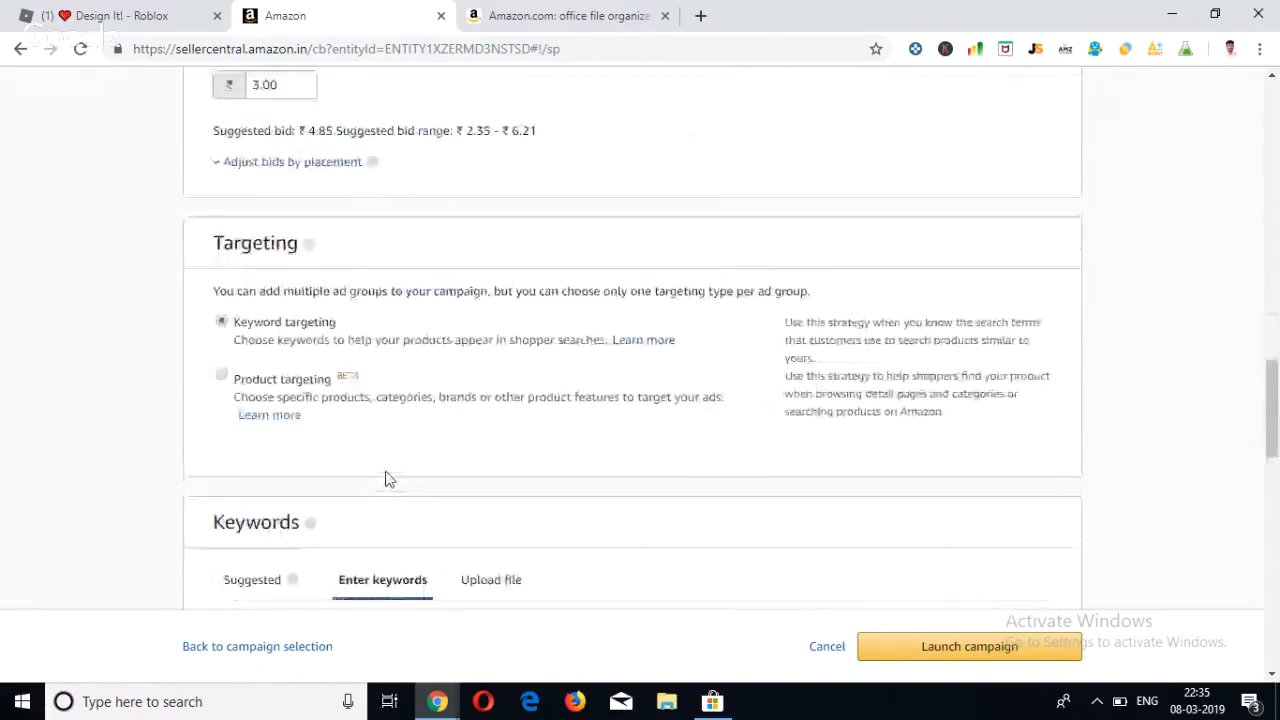
View the match type options for the optional negative keywords, leaving Negative phrase selected.
{"action": "scroll", "coordinate": [388, 481], "scroll_direction": "down", "scroll_amount": 3}
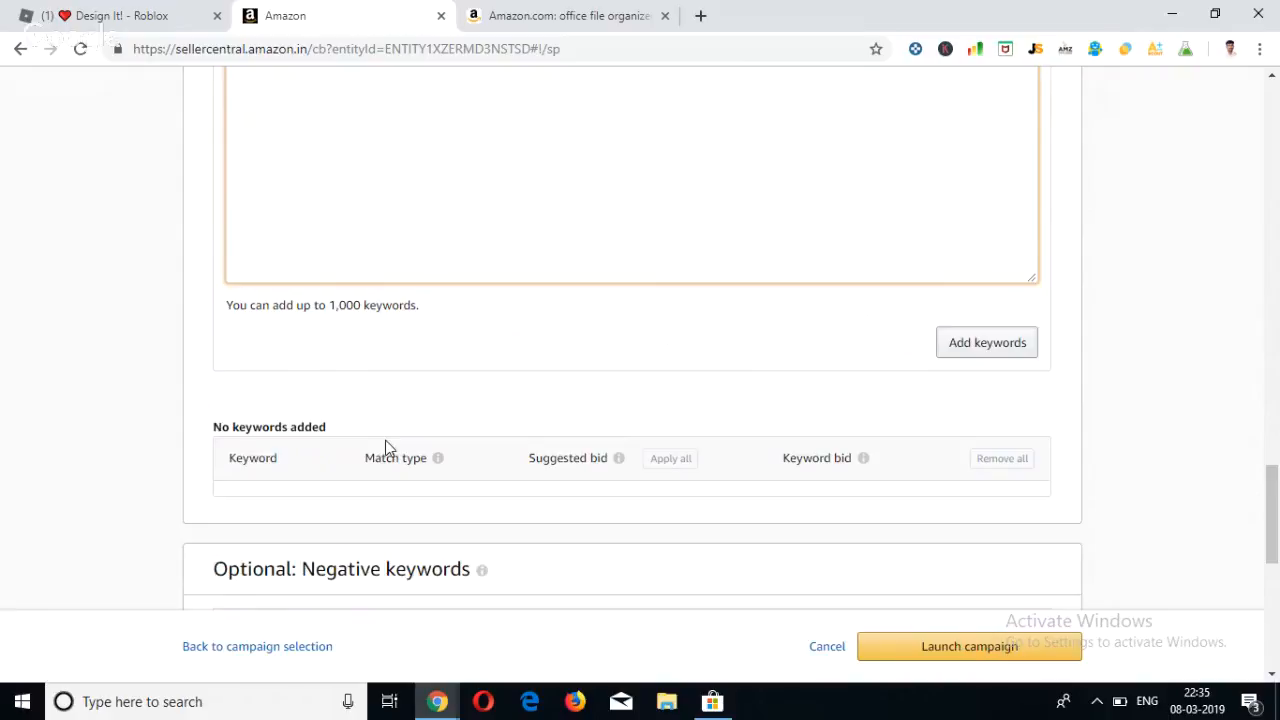
{"action": "scroll", "coordinate": [386, 445], "scroll_direction": "down", "scroll_amount": 3}
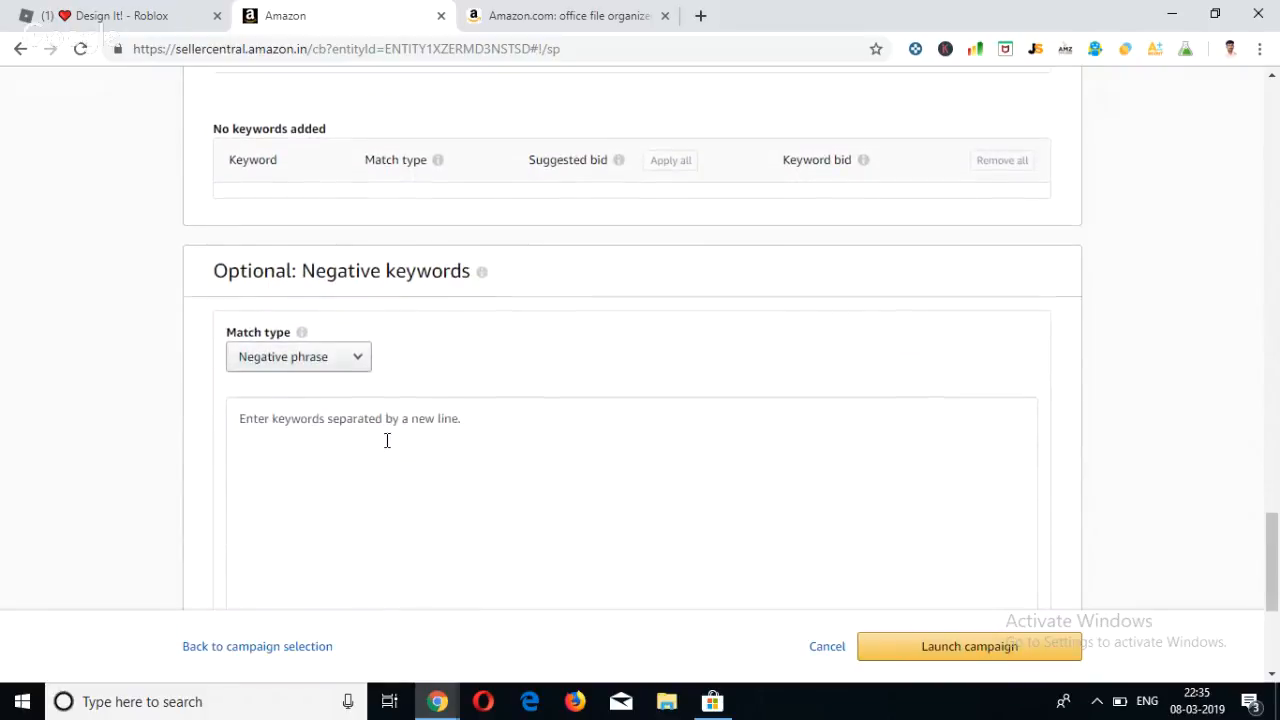
{"action": "scroll", "coordinate": [386, 441], "scroll_direction": "up", "scroll_amount": 1}
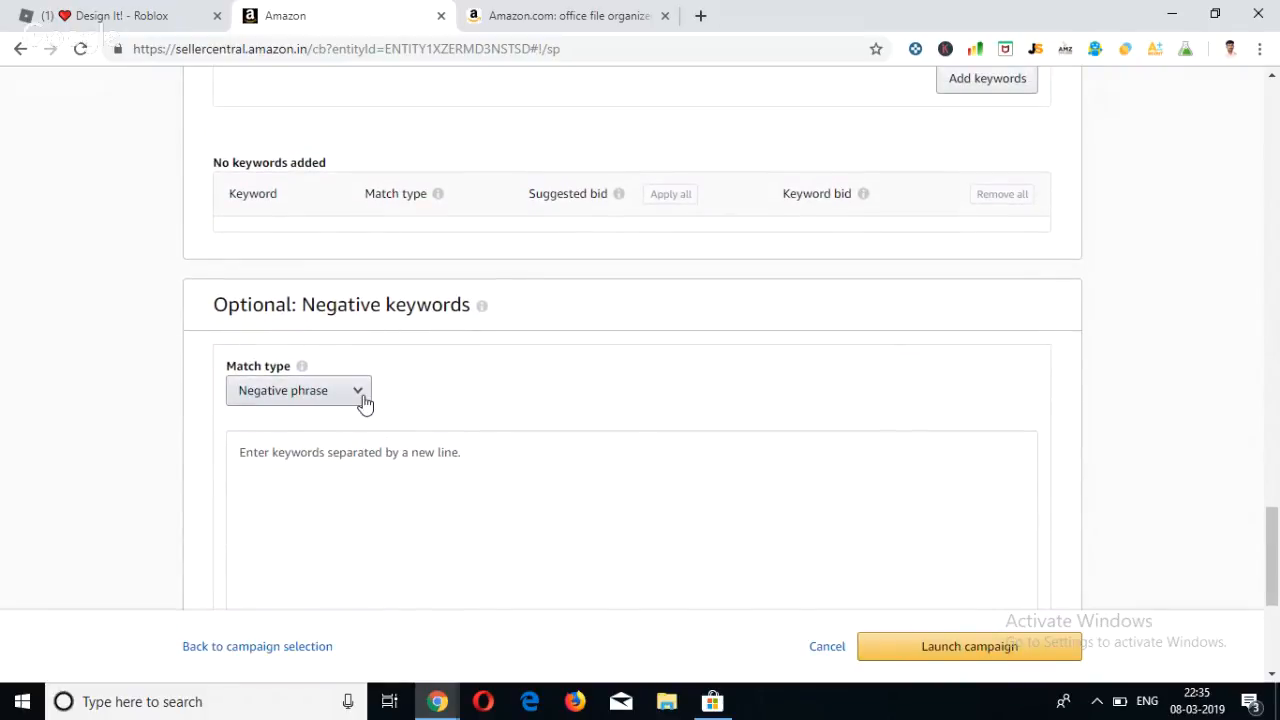
{"action": "left_click", "coordinate": [362, 401]}
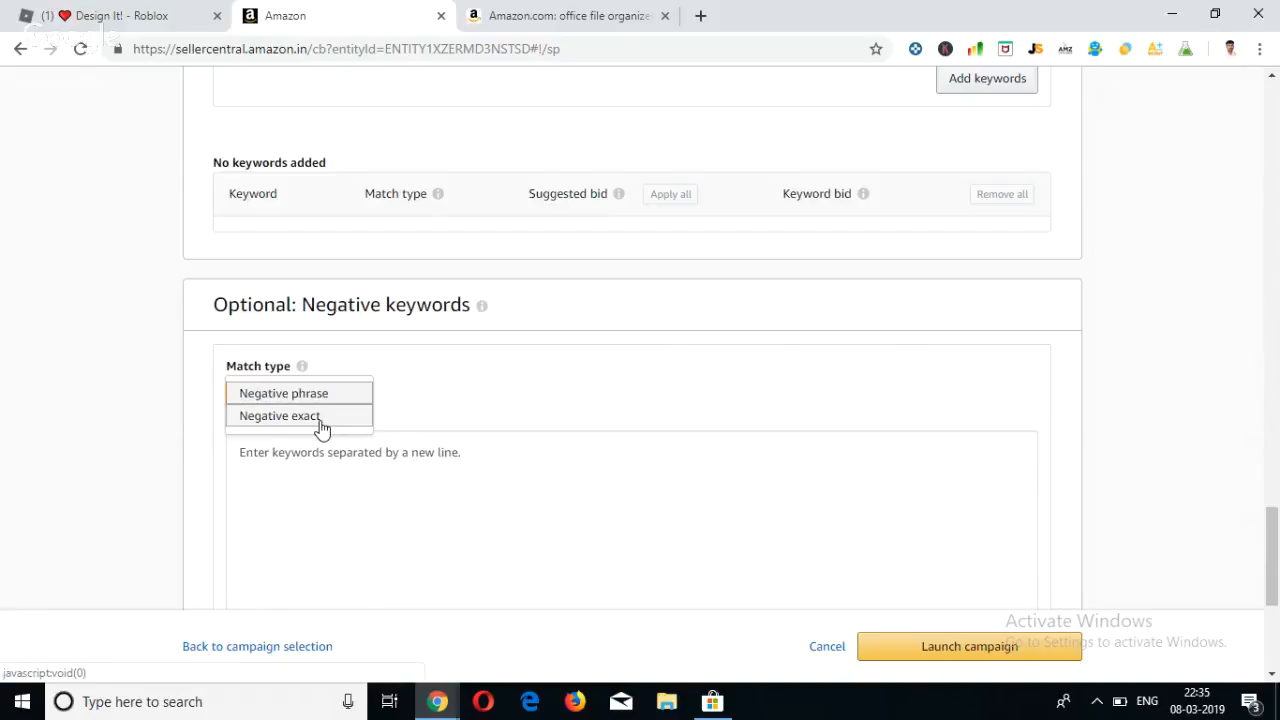
{"action": "left_click", "coordinate": [172, 438]}
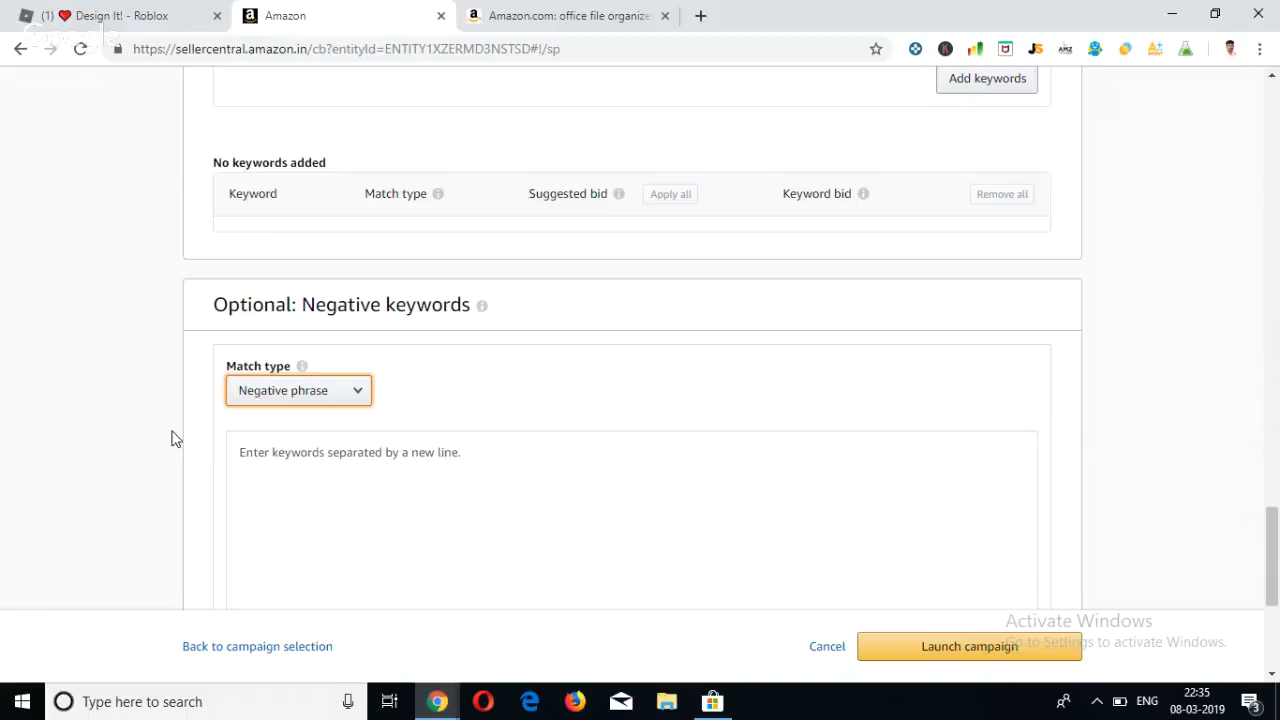
Review the whole campaign form, from negative keywords through bidding, targeting and ad group to the general campaign settings.
{"action": "scroll", "coordinate": [172, 438], "scroll_direction": "down", "scroll_amount": 4}
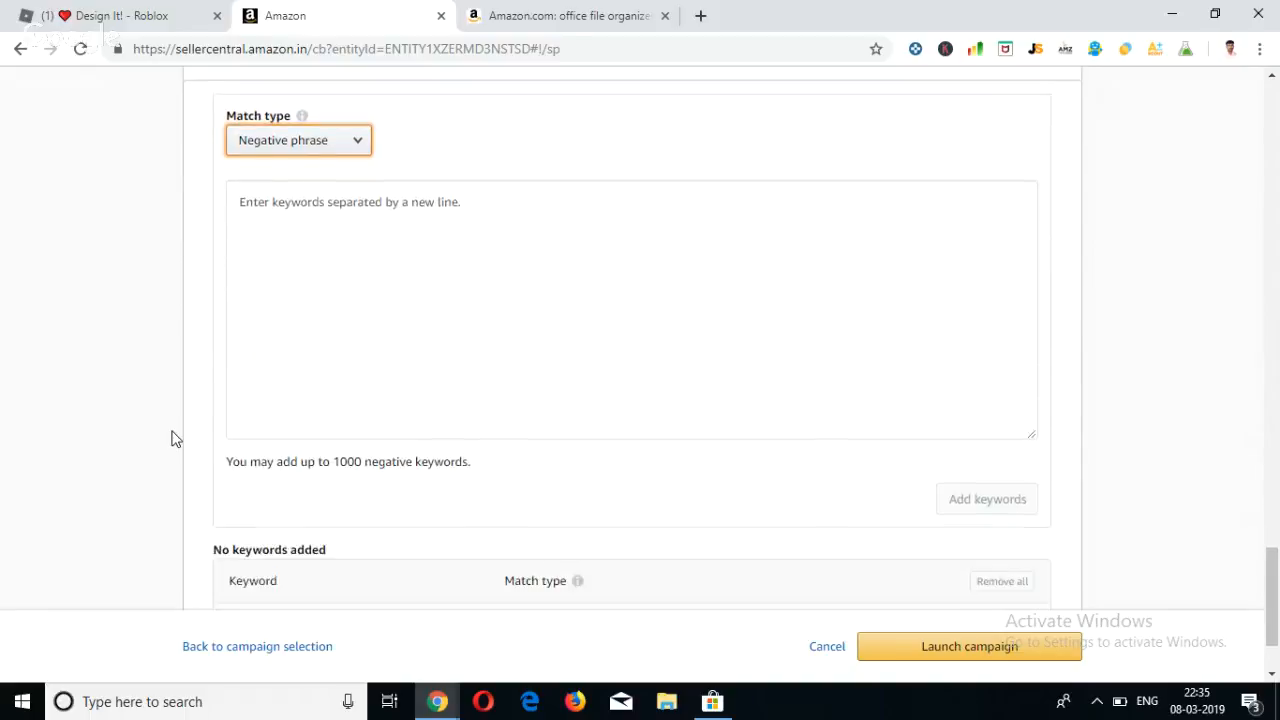
{"action": "scroll", "coordinate": [172, 438], "scroll_direction": "up", "scroll_amount": 2}
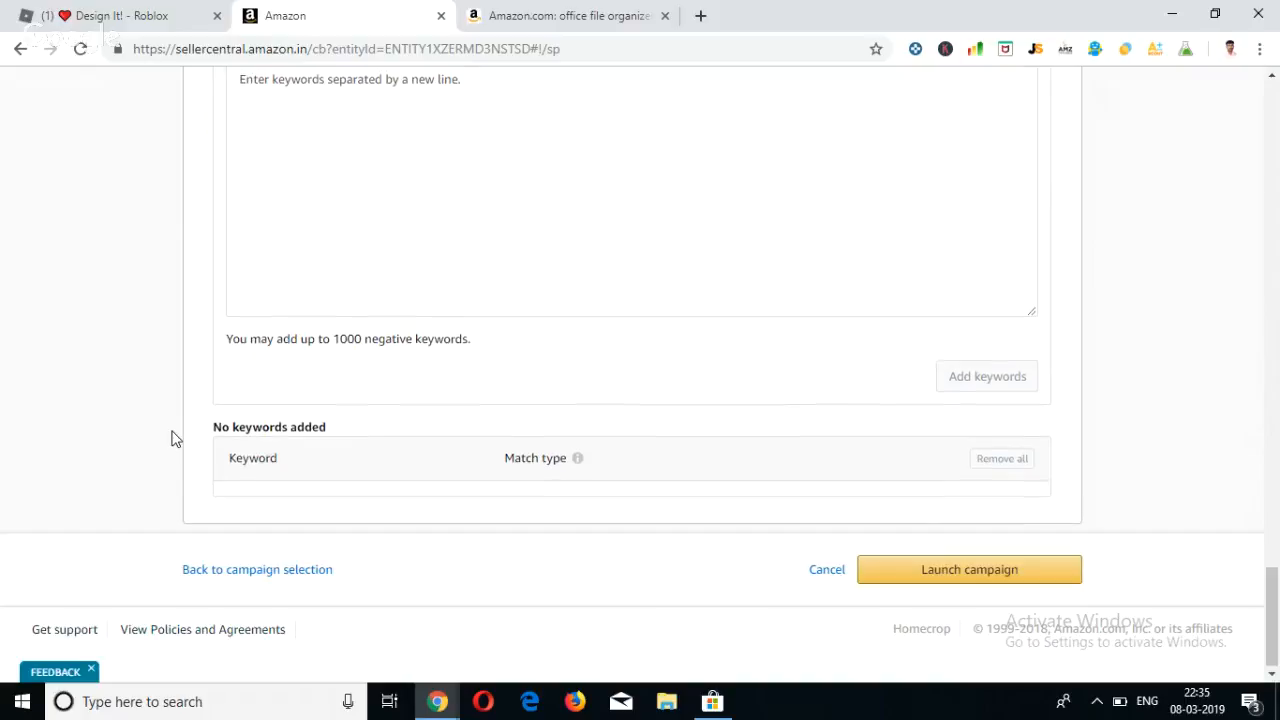
{"action": "scroll", "coordinate": [172, 438], "scroll_direction": "up", "scroll_amount": 5}
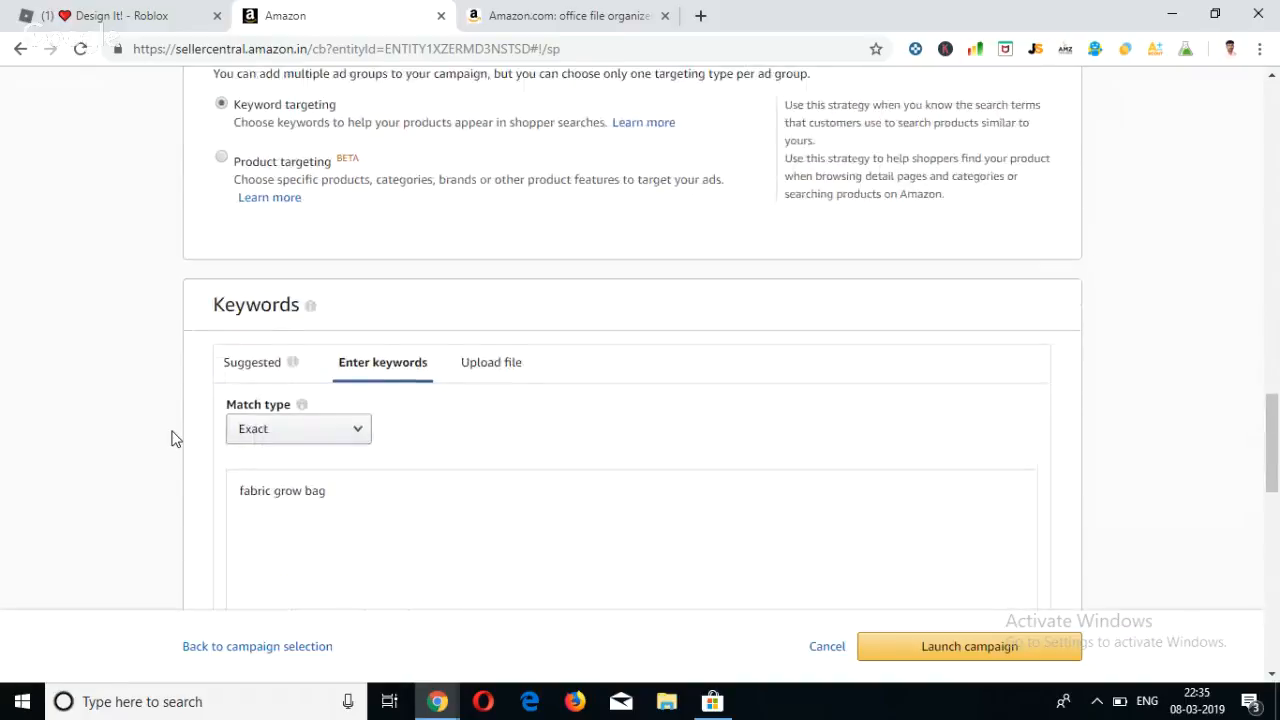
{"action": "scroll", "coordinate": [172, 438], "scroll_direction": "up", "scroll_amount": 7}
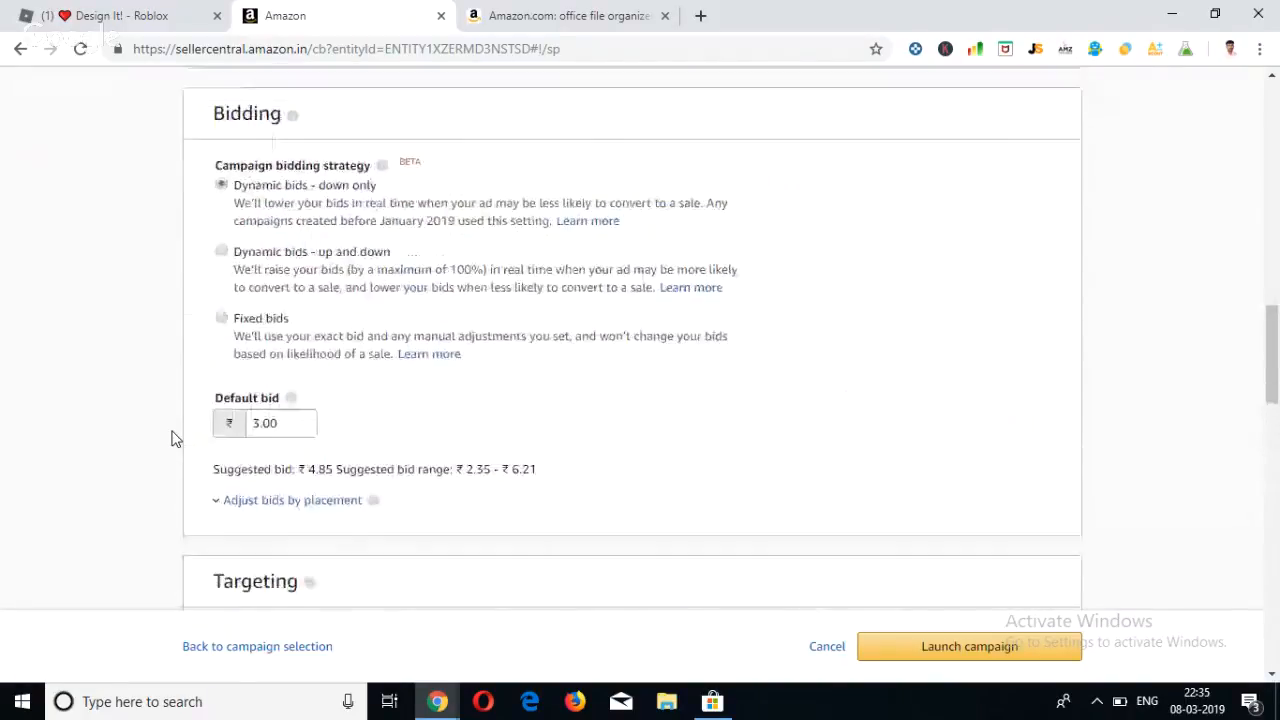
{"action": "scroll", "coordinate": [172, 438], "scroll_direction": "down", "scroll_amount": 4}
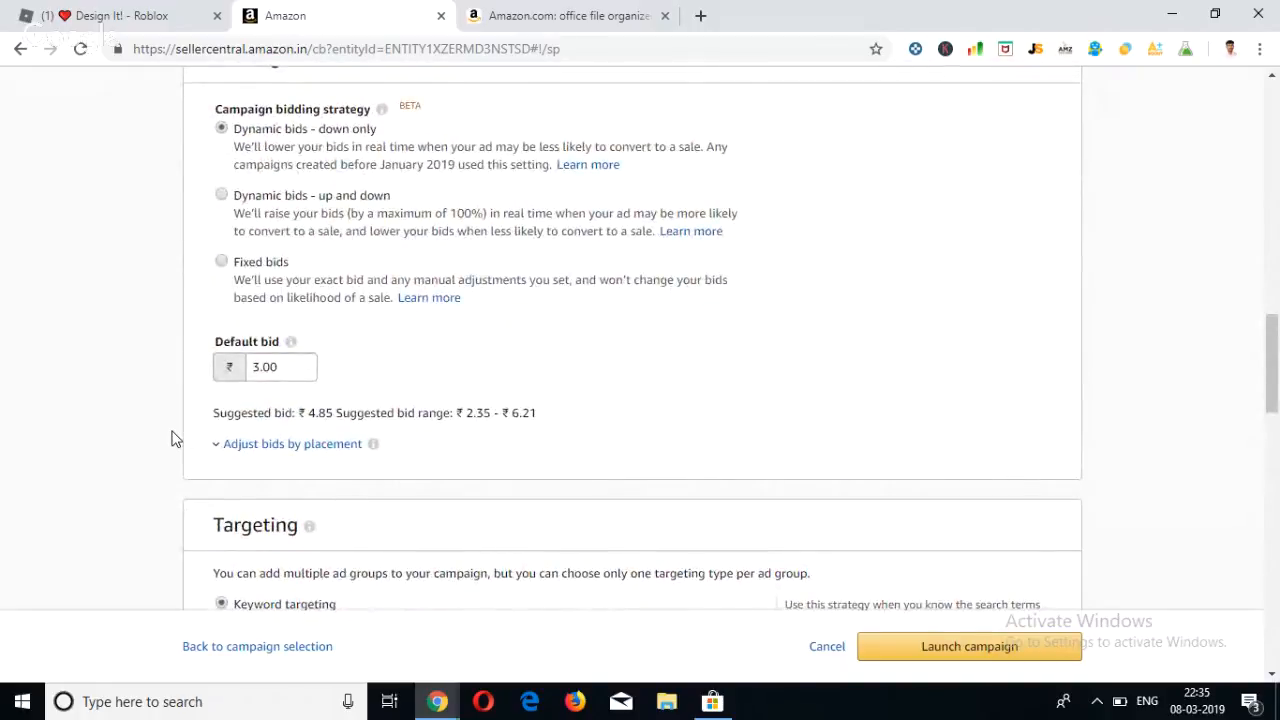
{"action": "scroll", "coordinate": [172, 438], "scroll_direction": "down", "scroll_amount": 3}
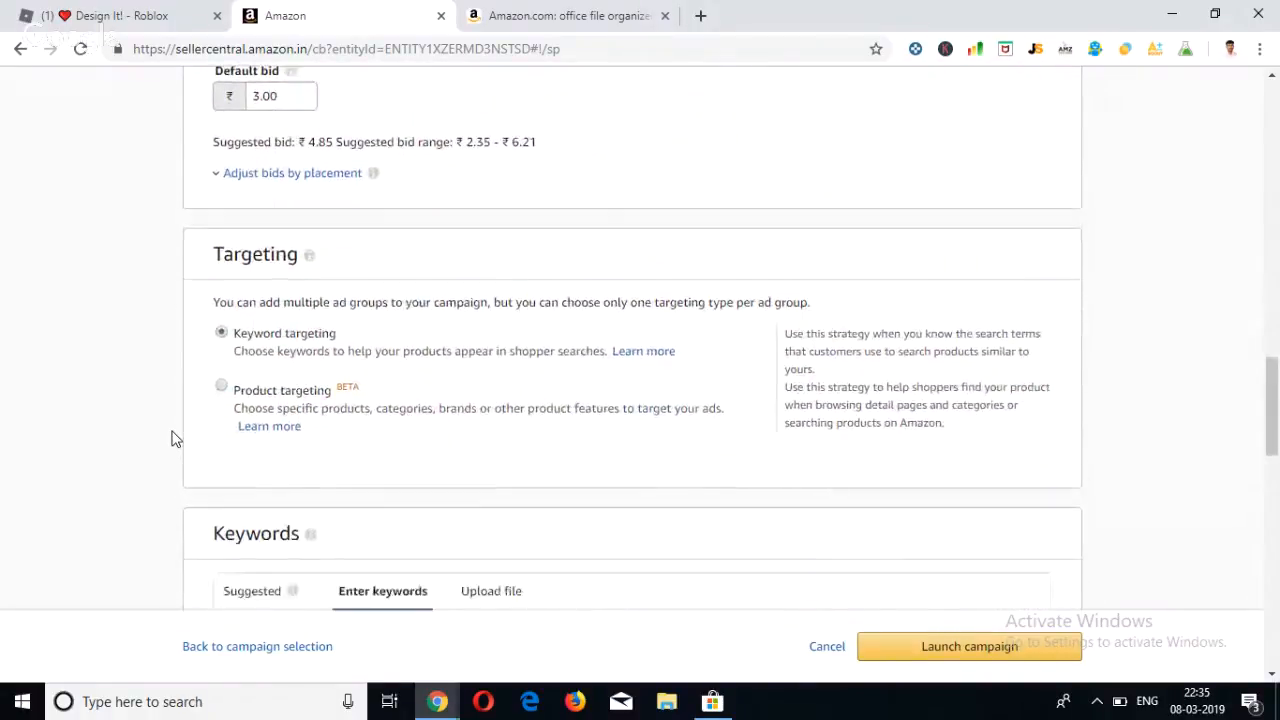
{"action": "scroll", "coordinate": [172, 438], "scroll_direction": "down", "scroll_amount": 1}
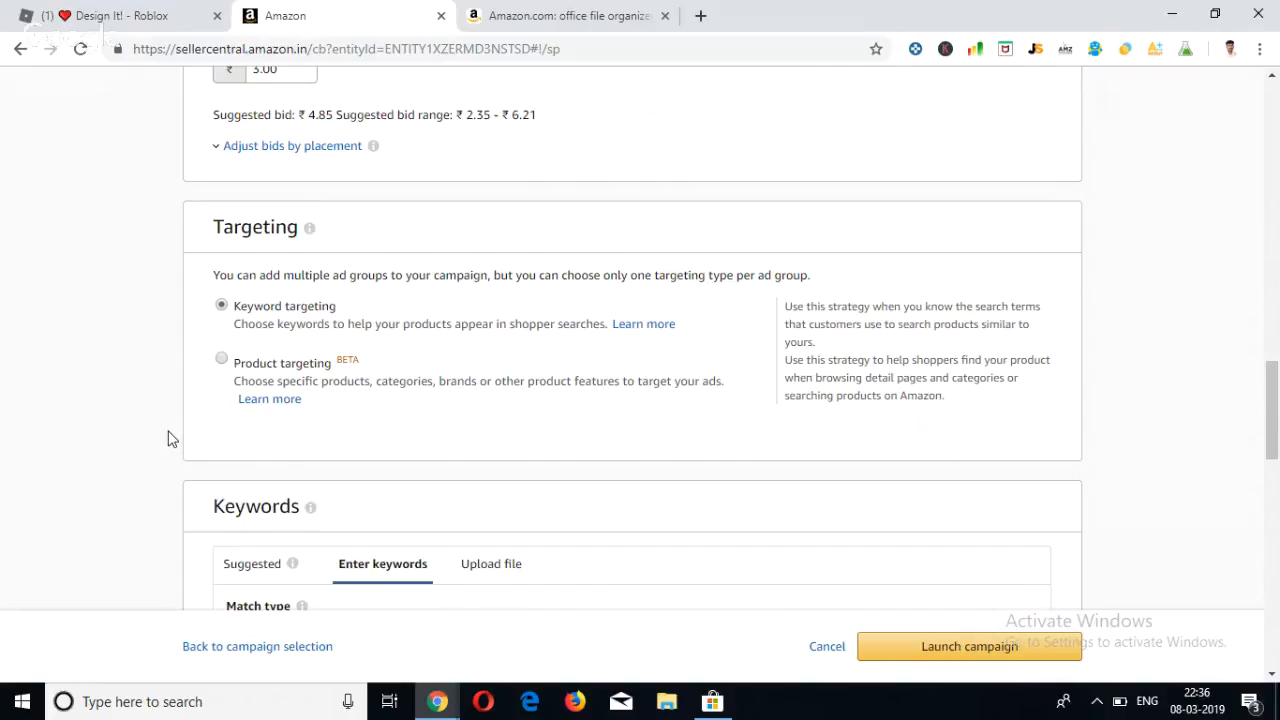
{"action": "scroll", "coordinate": [290, 425], "scroll_direction": "down", "scroll_amount": 1}
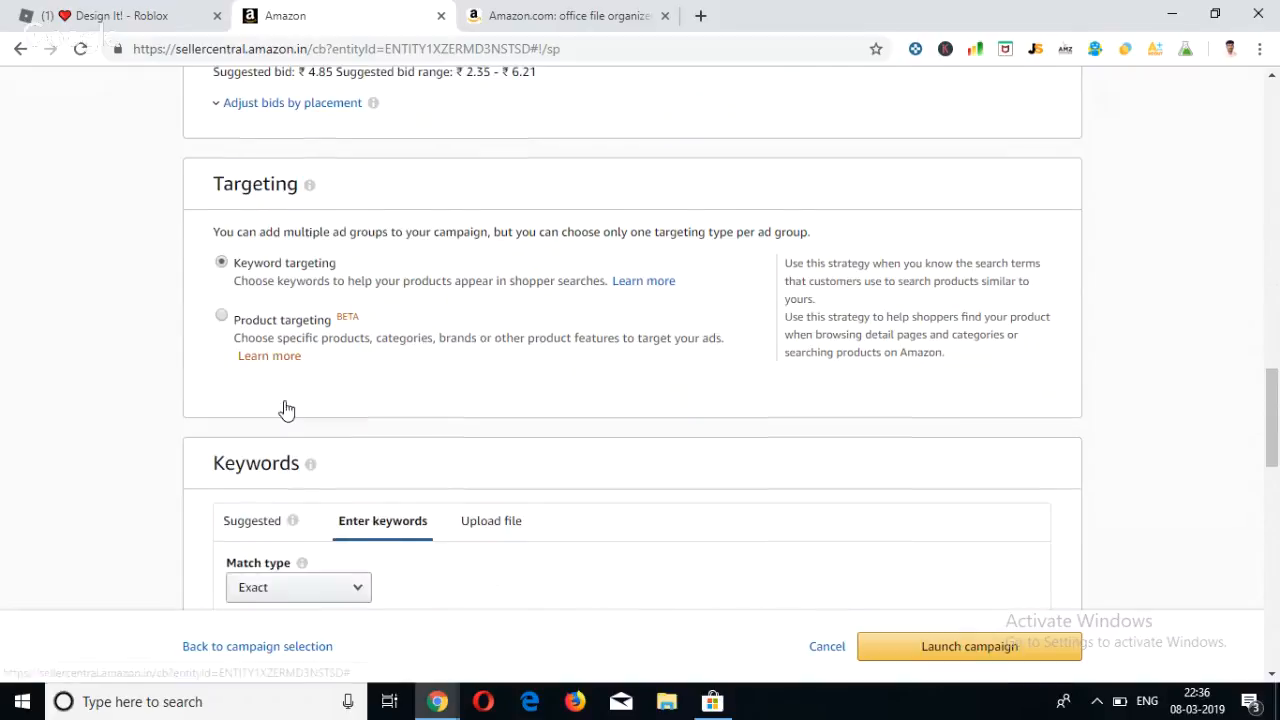
{"action": "scroll", "coordinate": [287, 405], "scroll_direction": "down", "scroll_amount": 2}
{"action": "scroll", "coordinate": [285, 403], "scroll_direction": "up", "scroll_amount": 15}
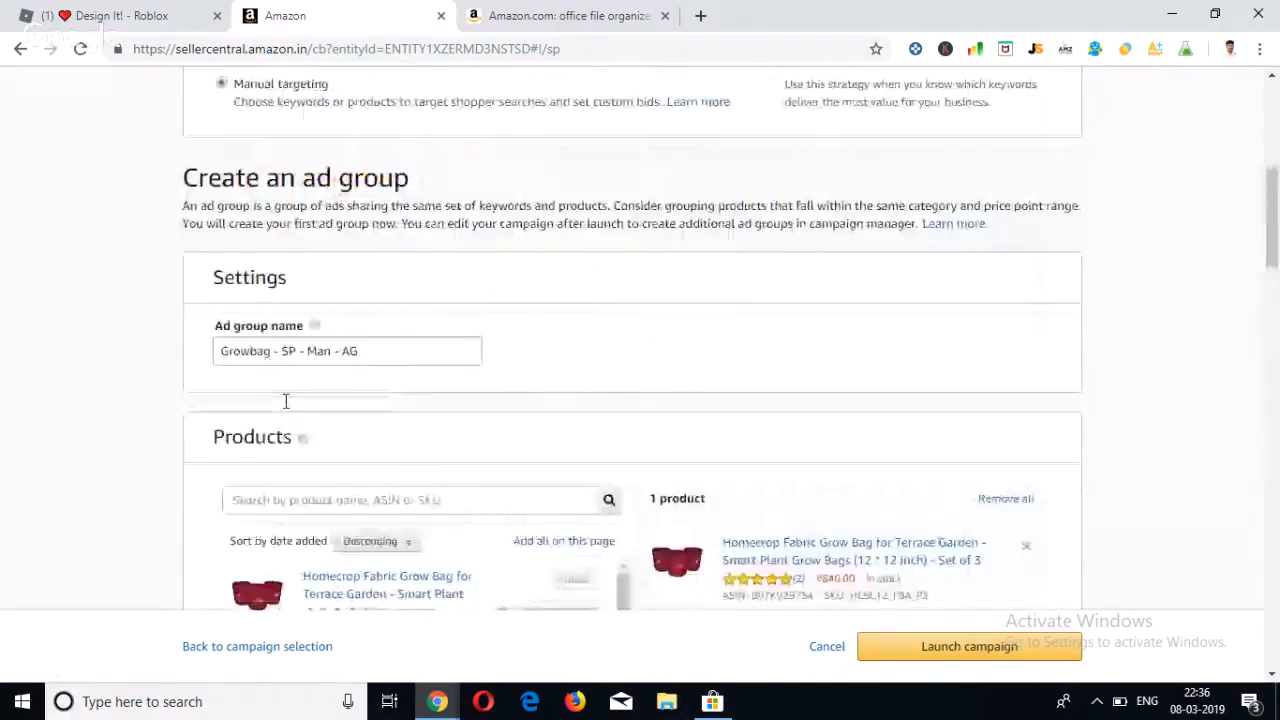
{"action": "scroll", "coordinate": [285, 400], "scroll_direction": "up", "scroll_amount": 8}
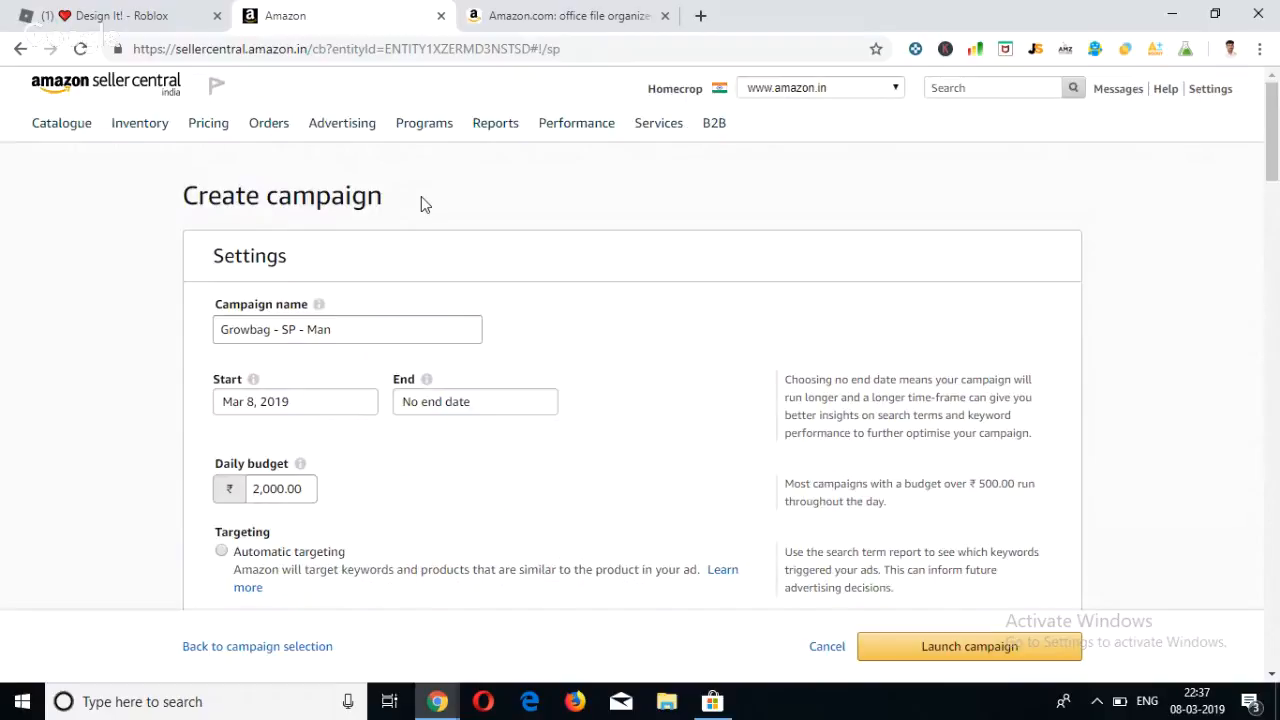
{"action": "scroll", "coordinate": [421, 197], "scroll_direction": "down", "scroll_amount": 1}
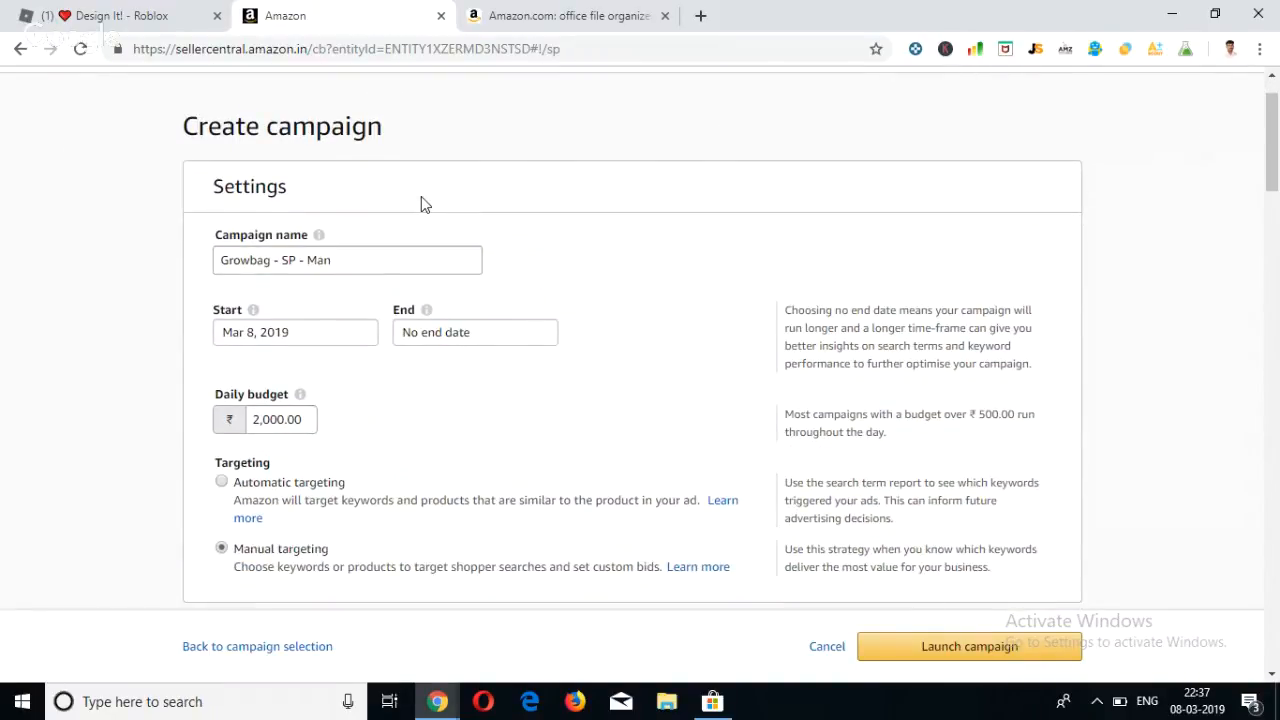
{"action": "scroll", "coordinate": [421, 197], "scroll_direction": "up", "scroll_amount": 1}
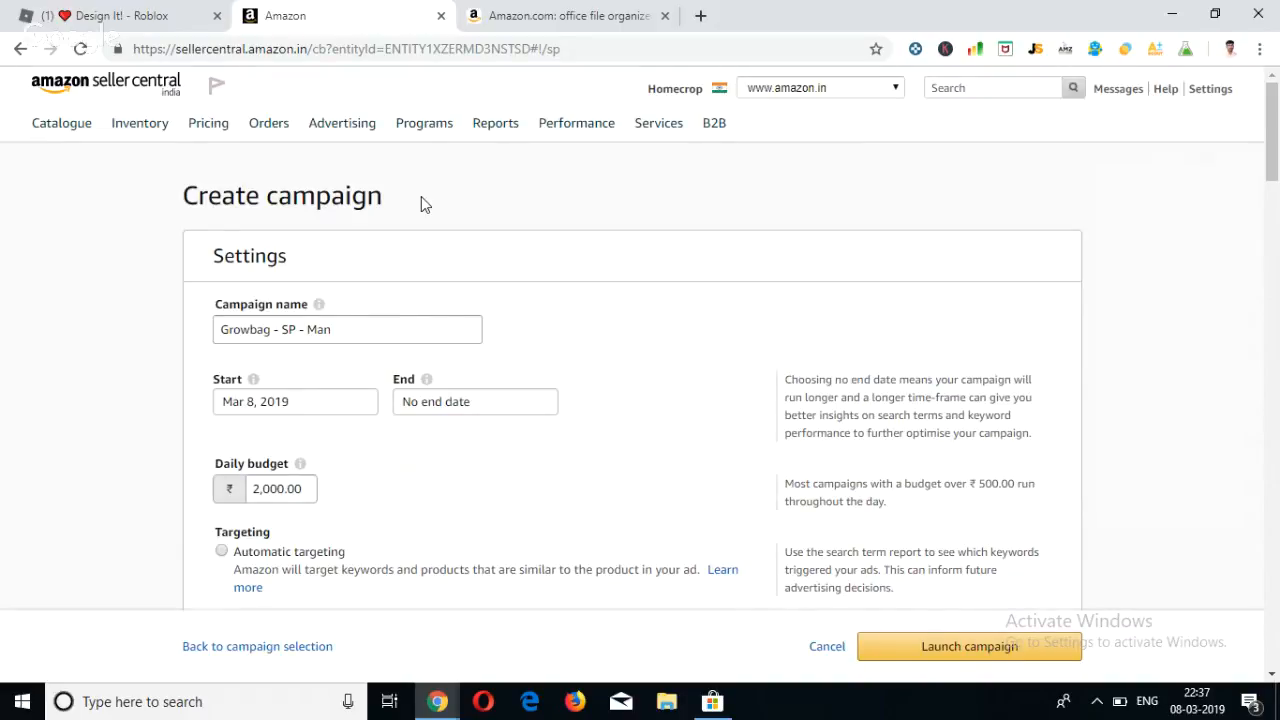
Leave the campaign form and open Campaign Manager to see all campaigns.
{"action": "mouse_move", "coordinate": [345, 125]}
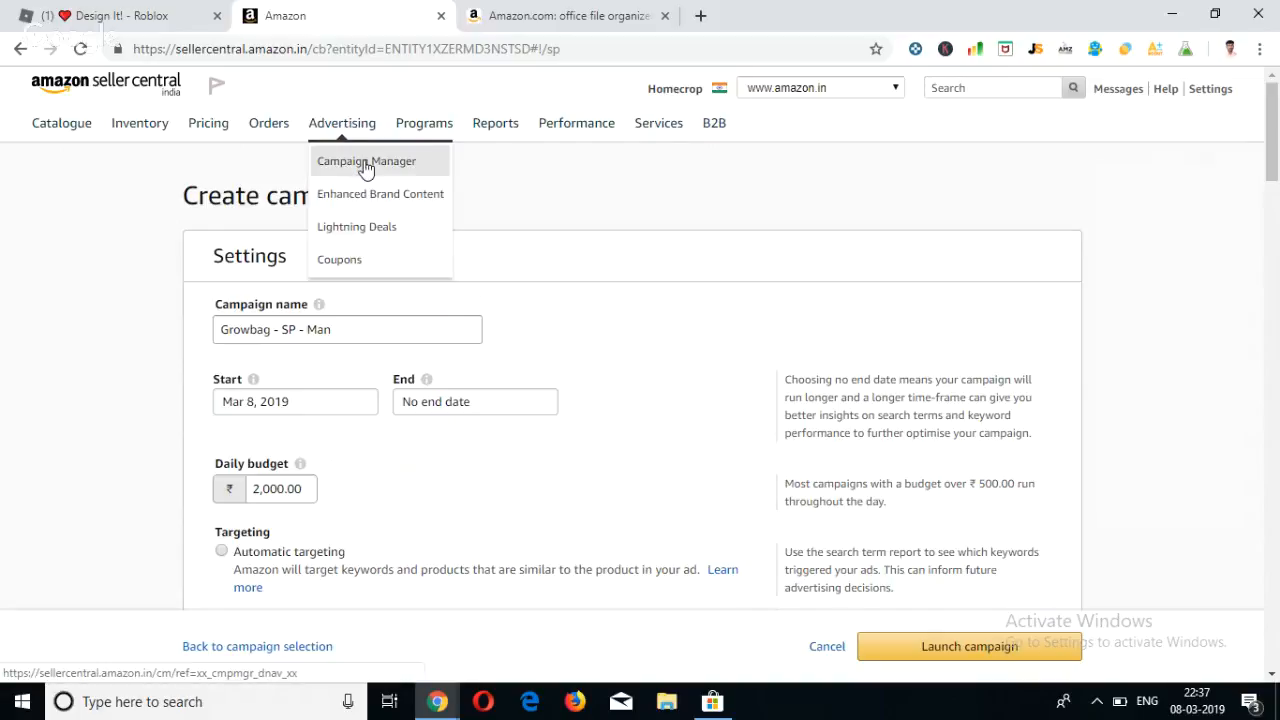
{"action": "left_click", "coordinate": [366, 170]}
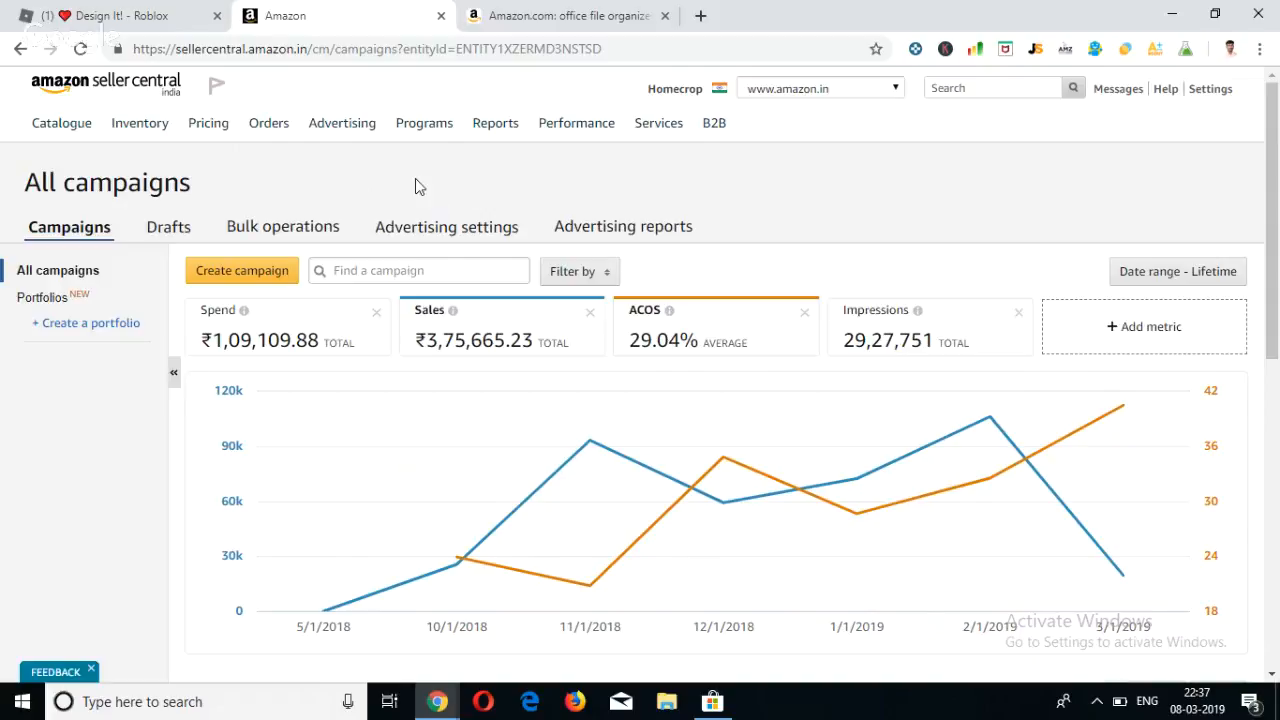
{"action": "left_click_drag", "start_coordinate": [415, 179], "coordinate": [494, 200]}
{"action": "left_click", "coordinate": [470, 200]}
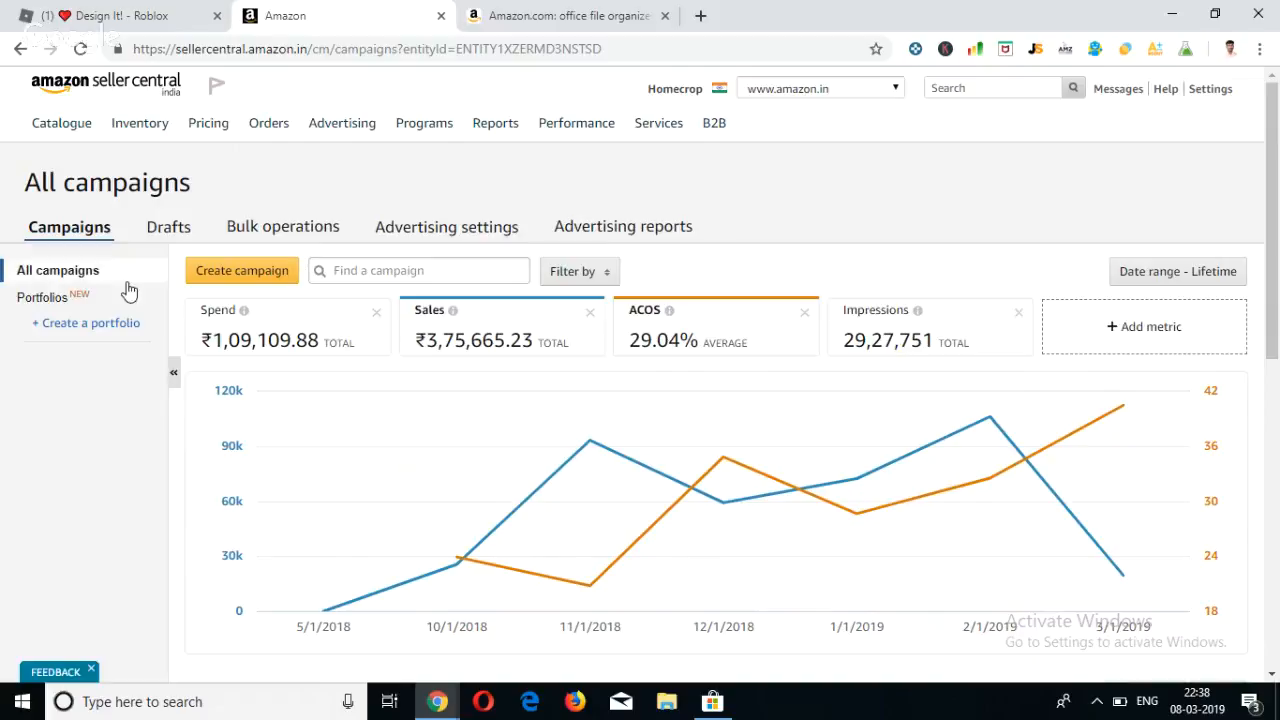
Open the advertising reports and examine the Sponsored Products search terms report settings and saved reports.
{"action": "left_click", "coordinate": [664, 229]}
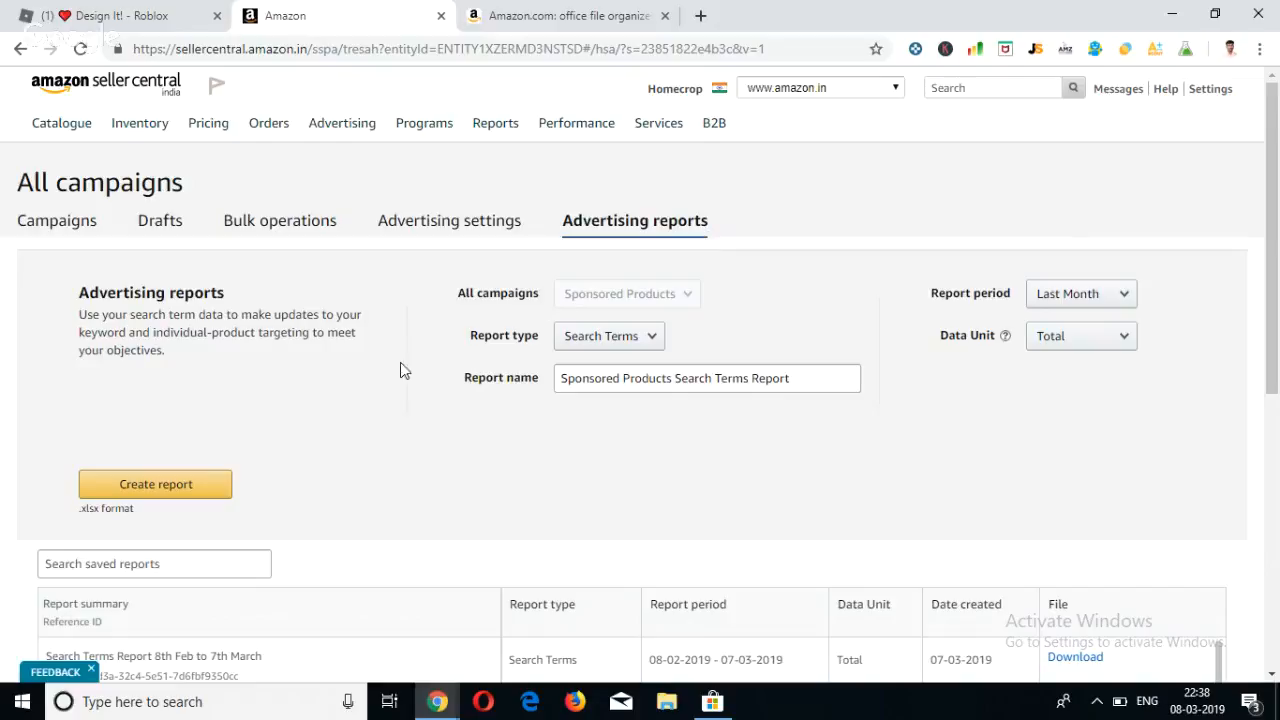
{"action": "scroll", "coordinate": [356, 356], "scroll_direction": "down", "scroll_amount": 2}
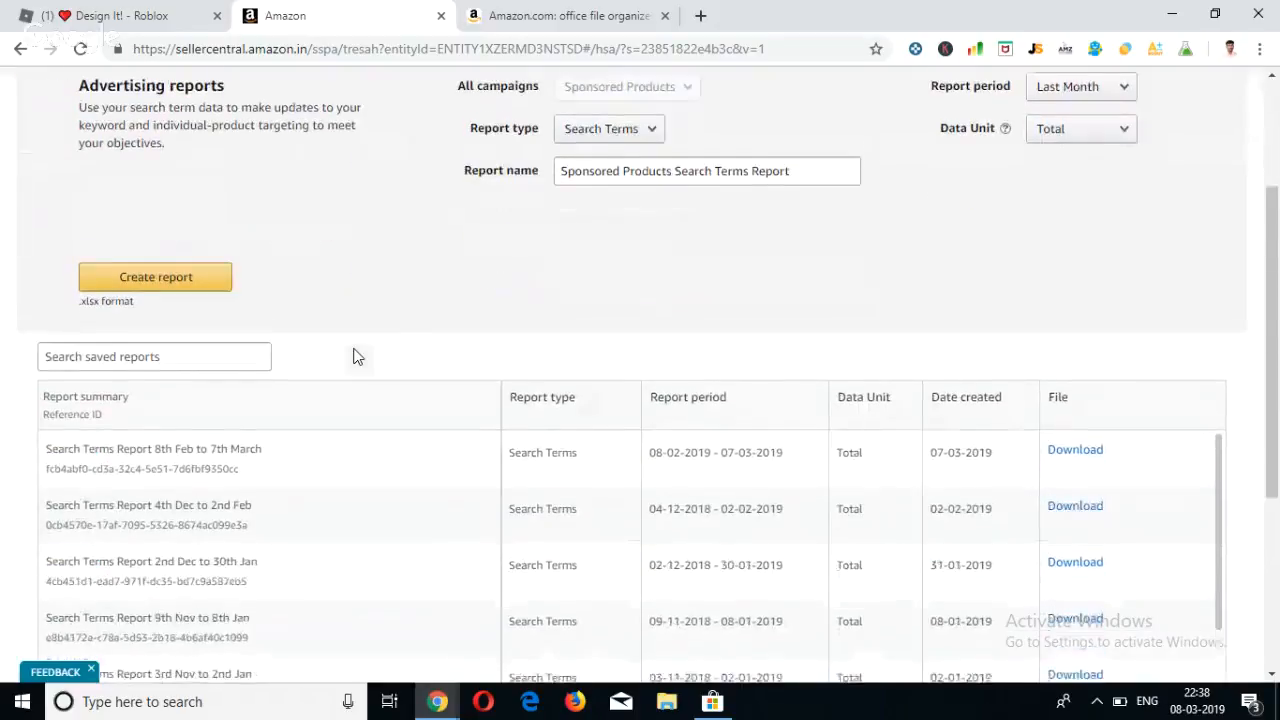
{"action": "scroll", "coordinate": [356, 356], "scroll_direction": "up", "scroll_amount": 2}
{"action": "scroll", "coordinate": [356, 356], "scroll_direction": "down", "scroll_amount": 3}
{"action": "scroll", "coordinate": [356, 356], "scroll_direction": "up", "scroll_amount": 4}
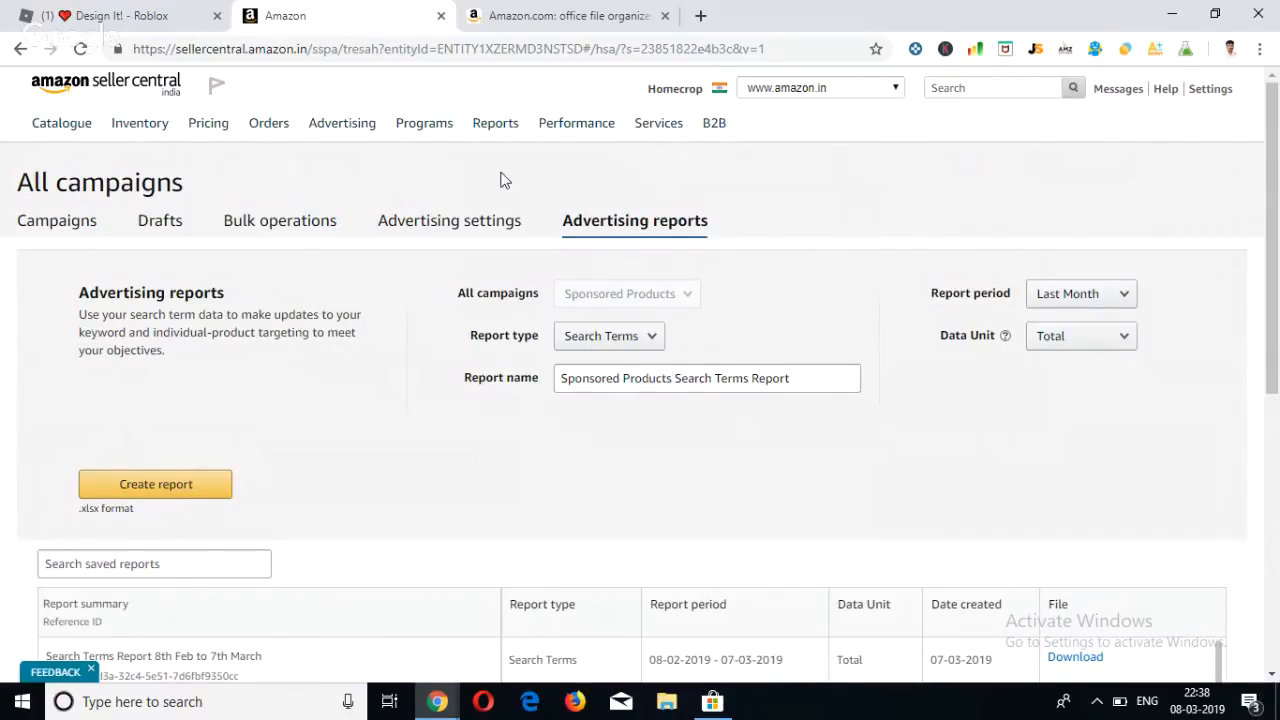
Return to the overview of all campaigns and look over its performance metrics and chart.
{"action": "left_click", "coordinate": [300, 245]}
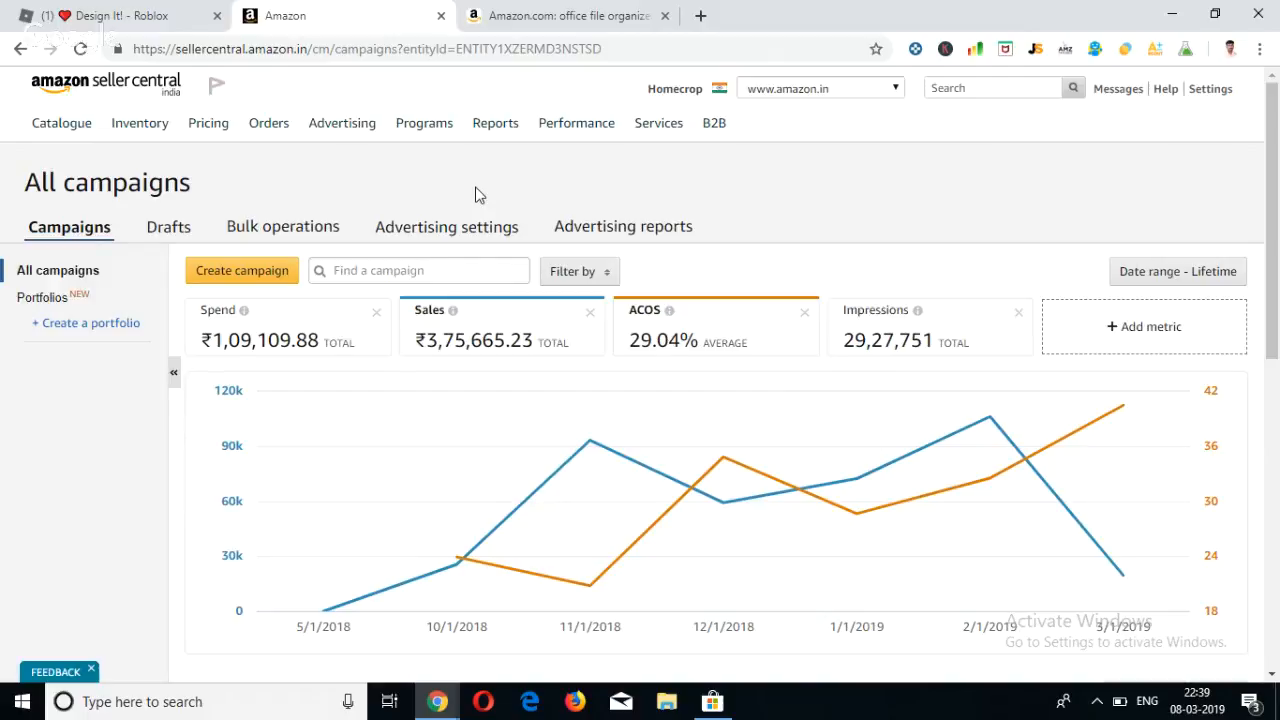
{"action": "scroll", "coordinate": [475, 195], "scroll_direction": "down", "scroll_amount": 1}
{"action": "scroll", "coordinate": [477, 200], "scroll_direction": "up", "scroll_amount": 1}
{"action": "mouse_move", "coordinate": [495, 137]}
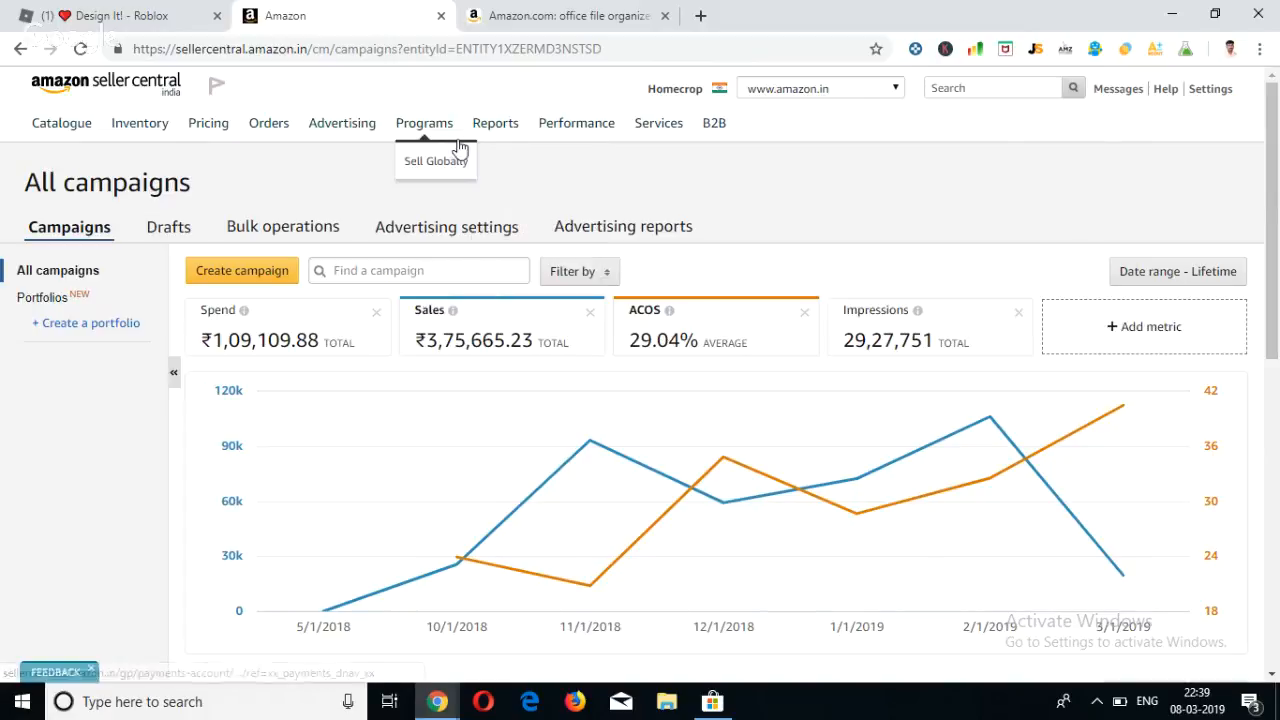
{"action": "mouse_move", "coordinate": [577, 128]}
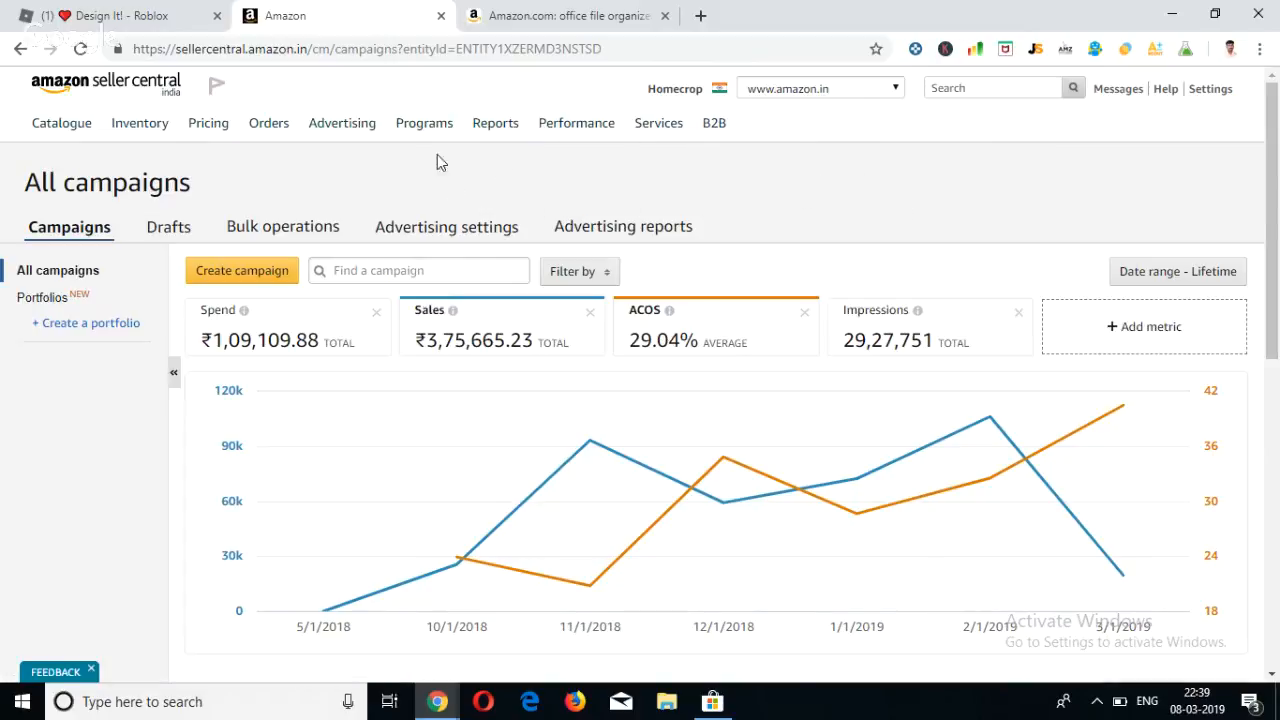
Open B2B Central and look over its daily B2B figures, sales snapshot and guide to Amazon Business.
{"action": "mouse_move", "coordinate": [421, 133]}
{"action": "mouse_move", "coordinate": [145, 134]}
{"action": "mouse_move", "coordinate": [401, 148]}
{"action": "mouse_move", "coordinate": [710, 140]}
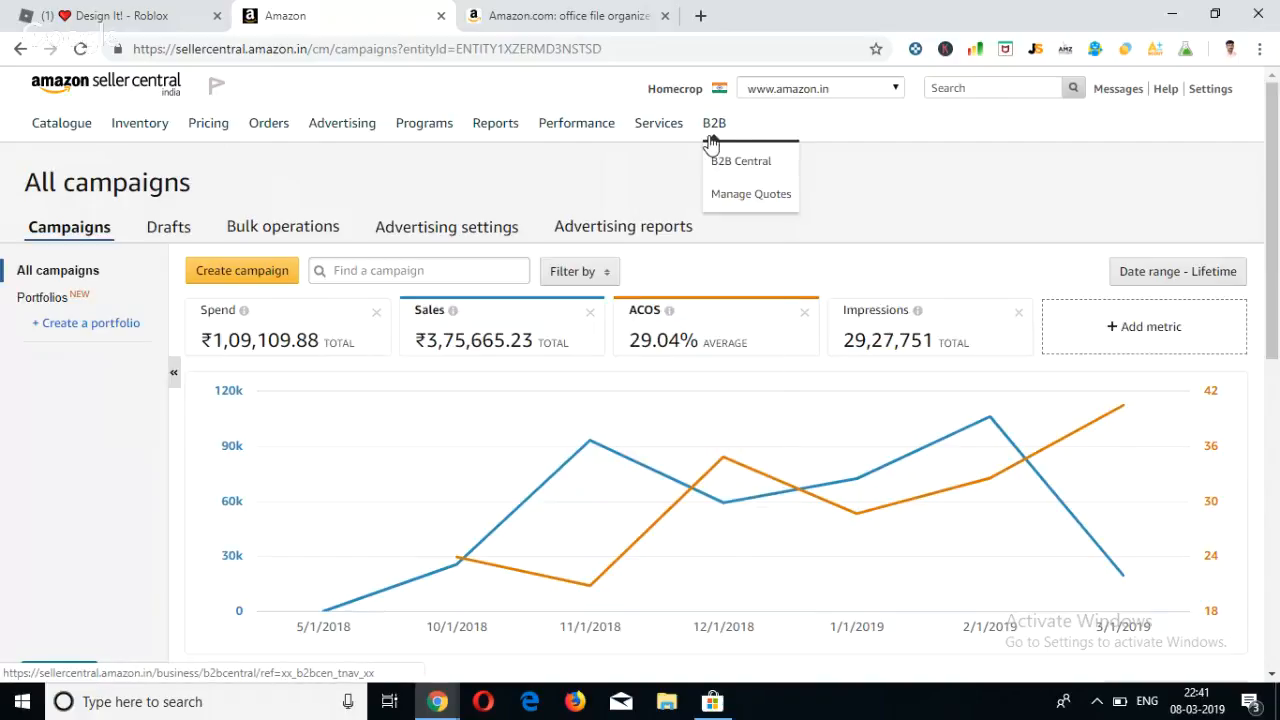
{"action": "left_click", "coordinate": [710, 142]}
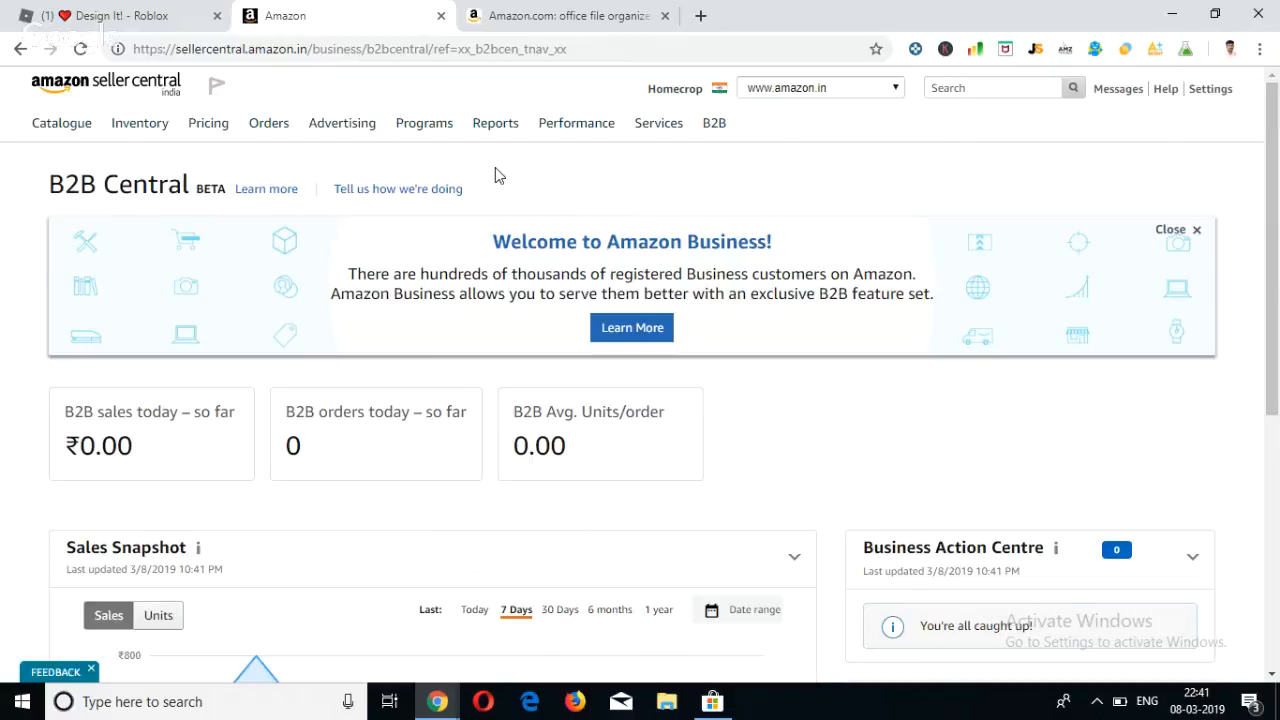
{"action": "scroll", "coordinate": [495, 168], "scroll_direction": "down", "scroll_amount": 3}
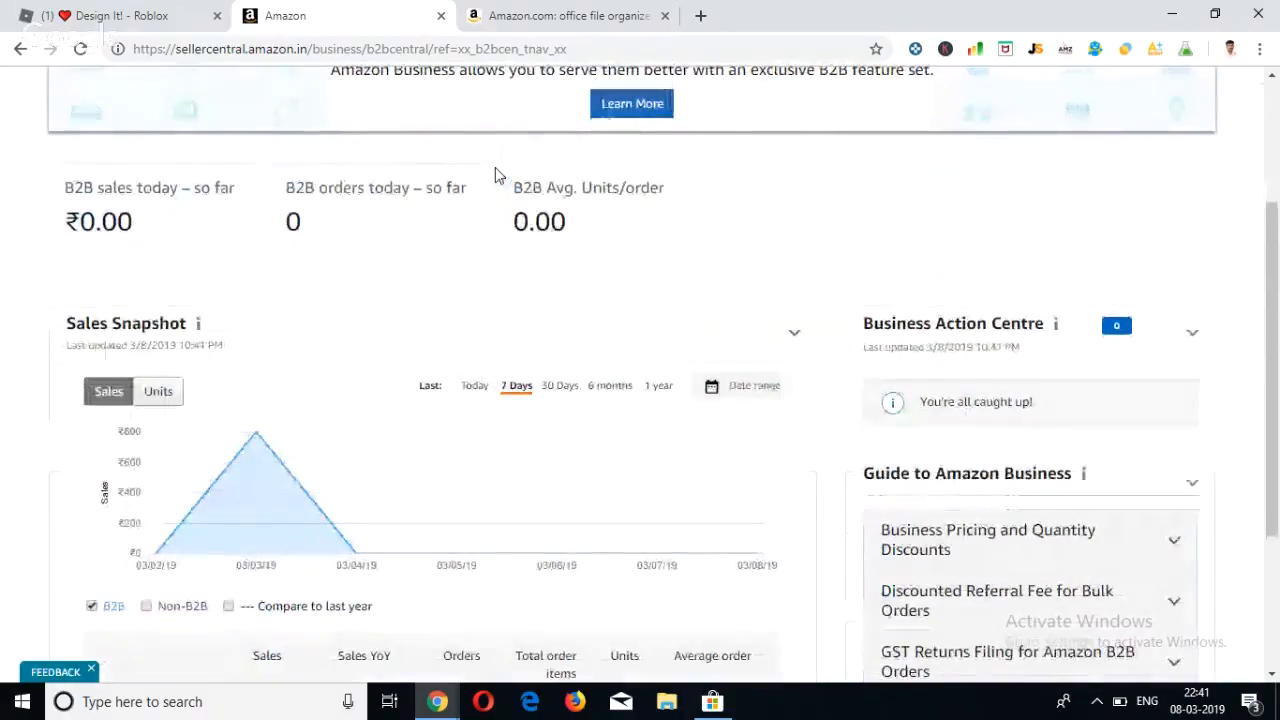
{"action": "scroll", "coordinate": [495, 170], "scroll_direction": "up", "scroll_amount": 3}
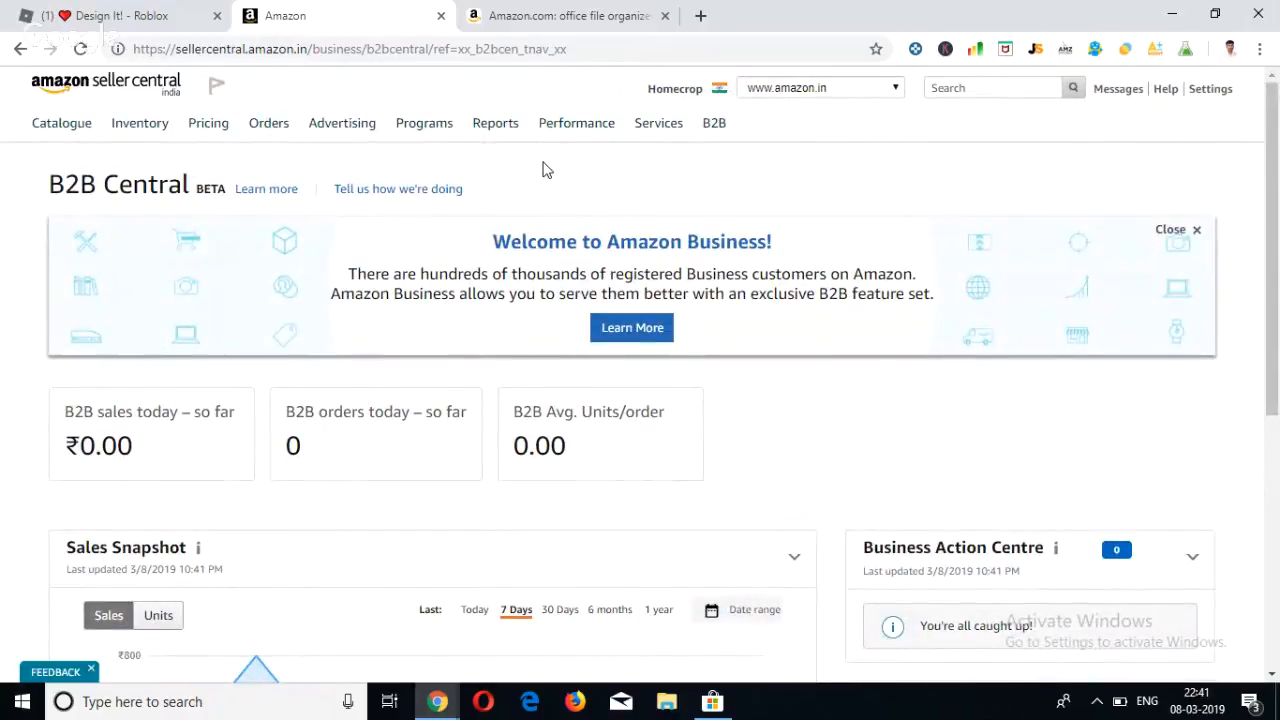
Open Manage Inventory and bring the product listings with their Business Price column into view.
{"action": "mouse_move", "coordinate": [140, 125]}
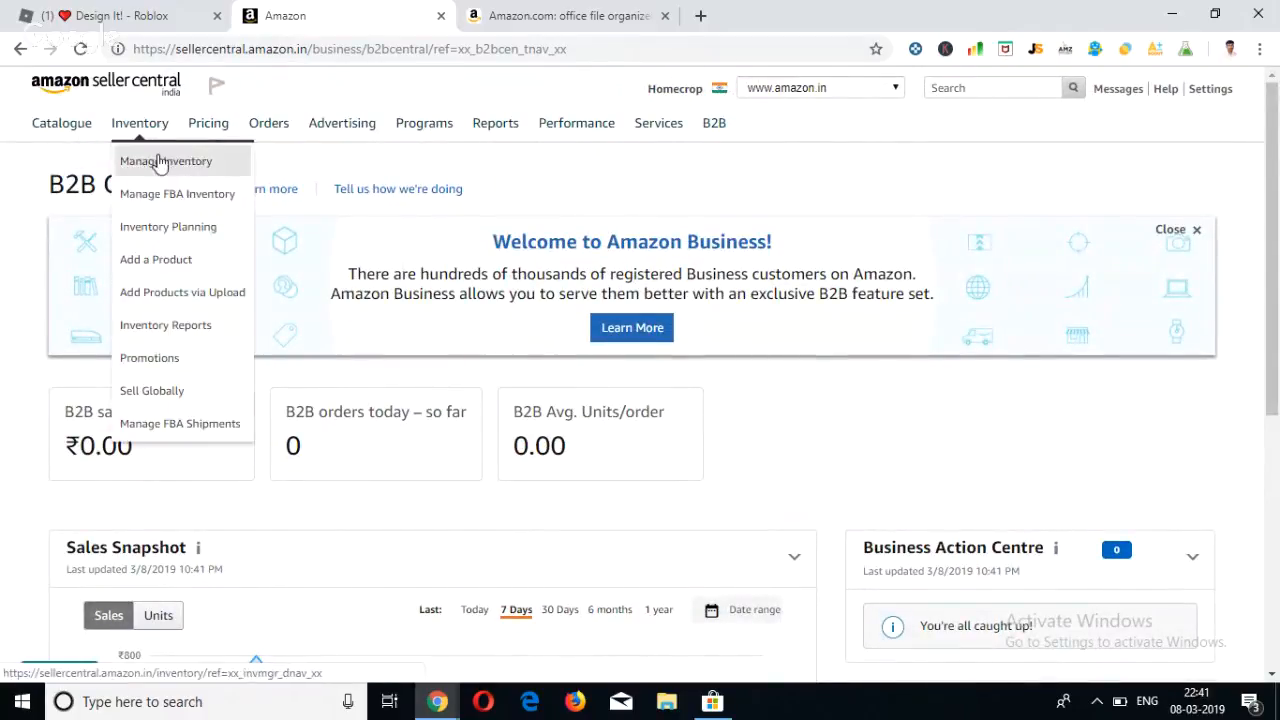
{"action": "left_click", "coordinate": [160, 164]}
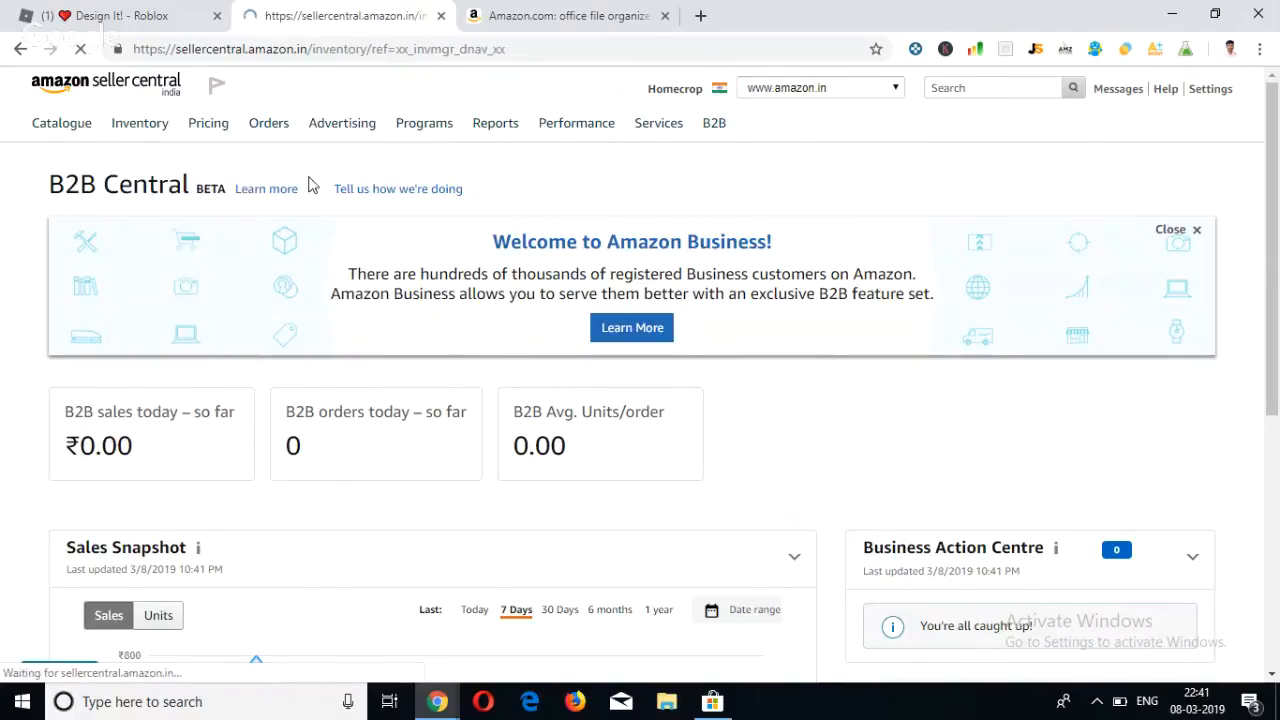
{"action": "scroll", "coordinate": [733, 286], "scroll_direction": "down", "scroll_amount": 1}
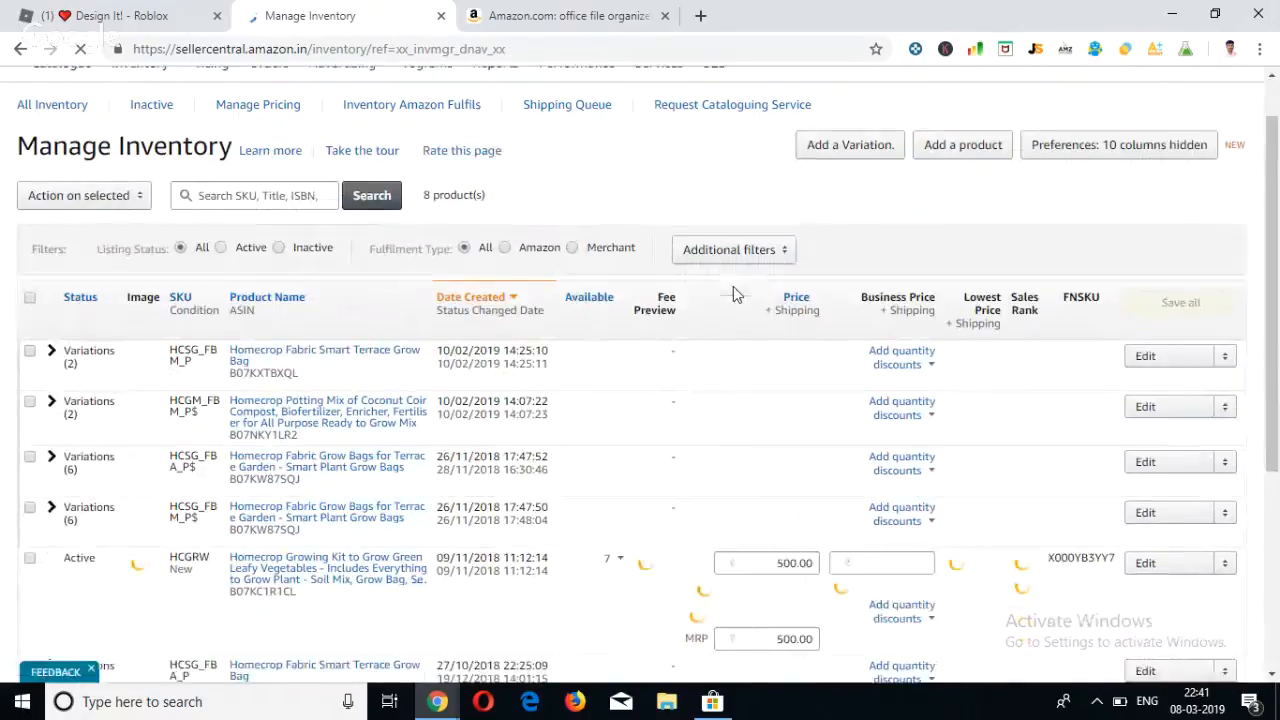
{"action": "scroll", "coordinate": [897, 350], "scroll_direction": "down", "scroll_amount": 1}
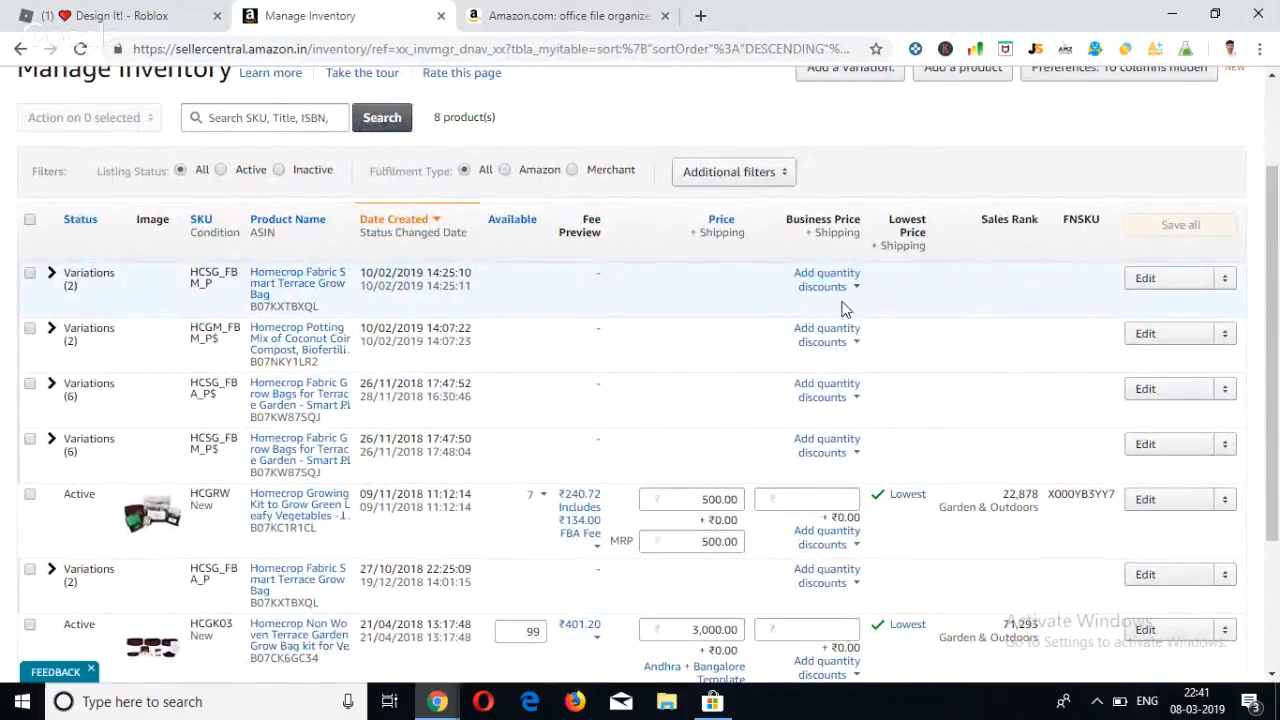
Open the quantity discount settings of the potting mix listing and examine the minimum quantity and percent-off fields.
{"action": "left_click", "coordinate": [847, 297]}
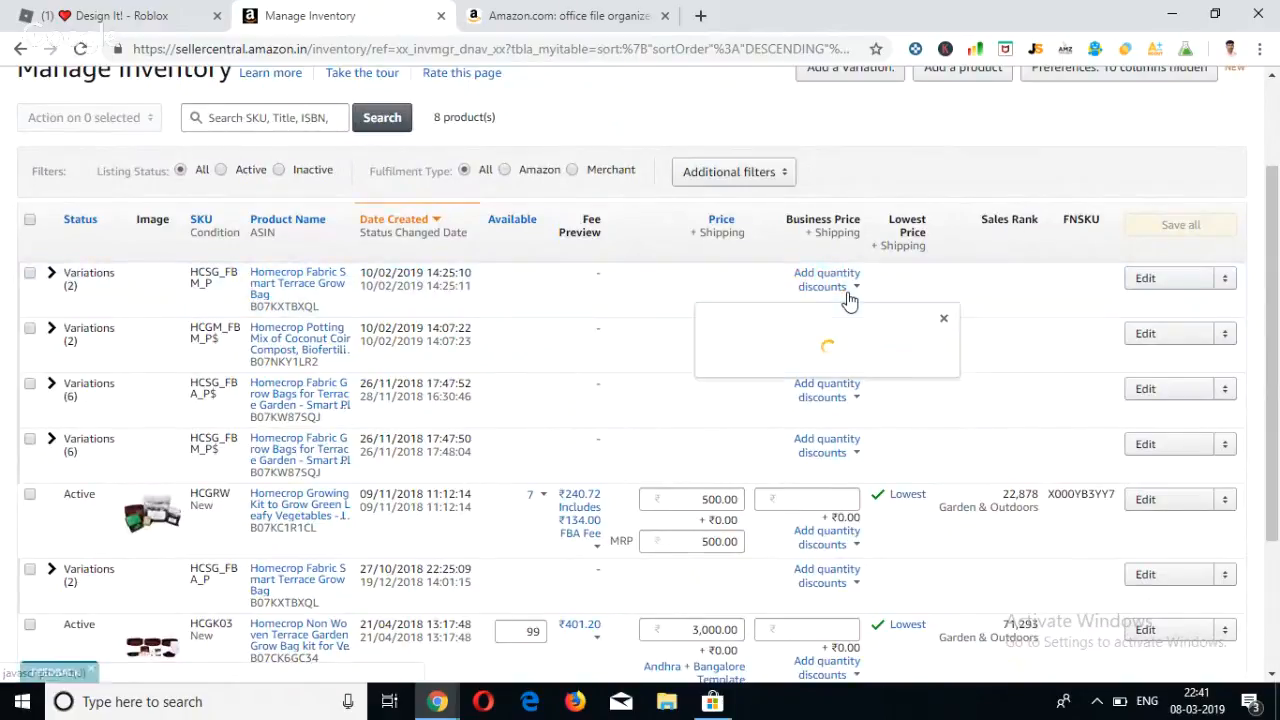
{"action": "scroll", "coordinate": [884, 378], "scroll_direction": "down", "scroll_amount": 1}
{"action": "scroll", "coordinate": [884, 378], "scroll_direction": "down", "scroll_amount": 1}
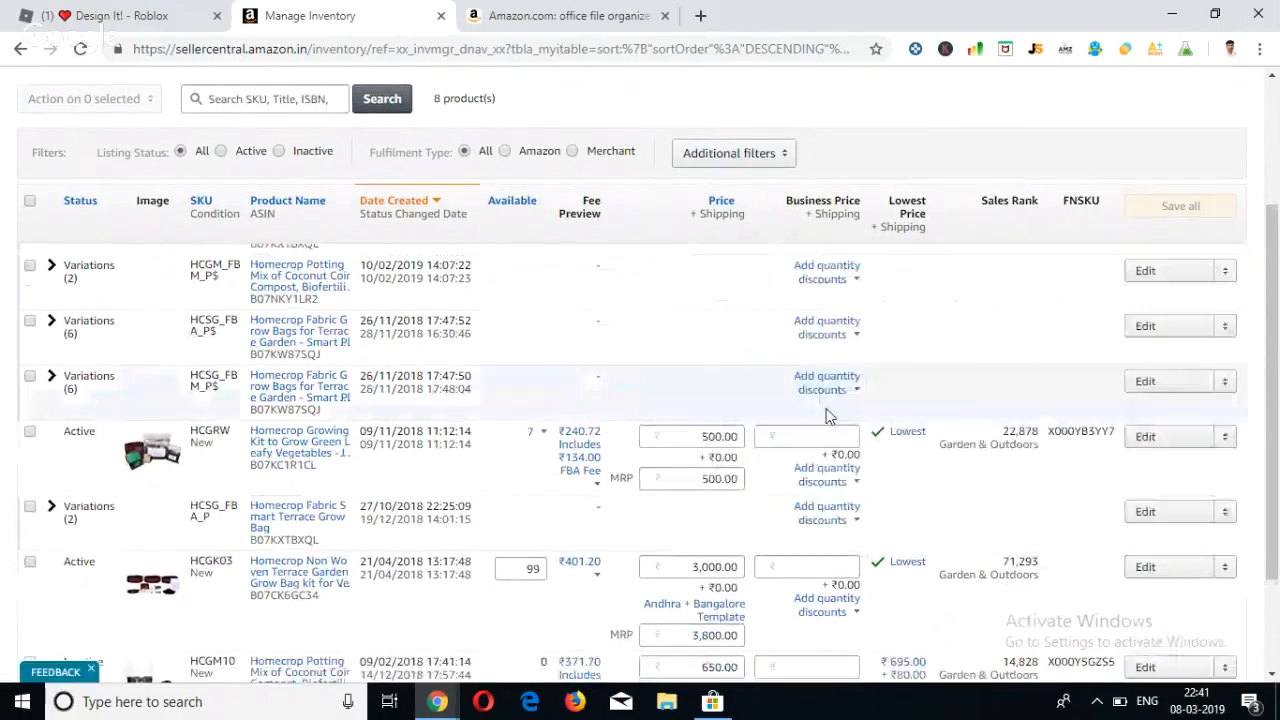
{"action": "left_click", "coordinate": [838, 280]}
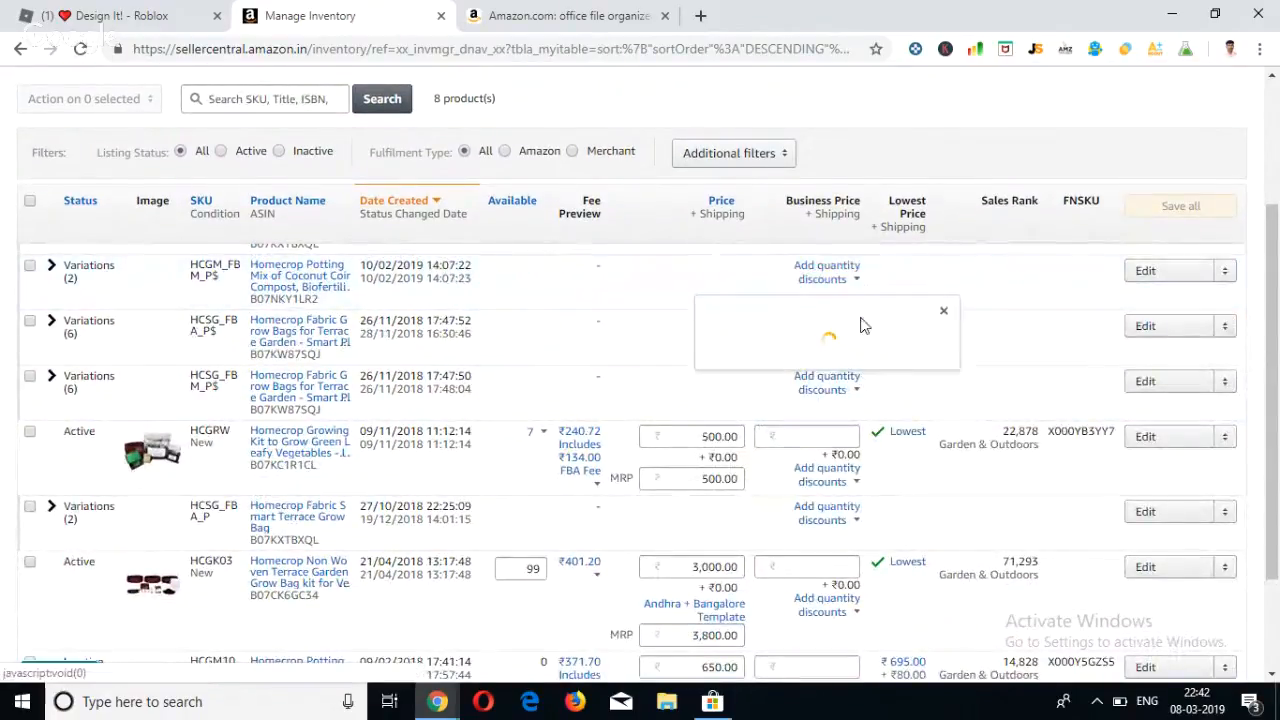
{"action": "left_click", "coordinate": [834, 452]}
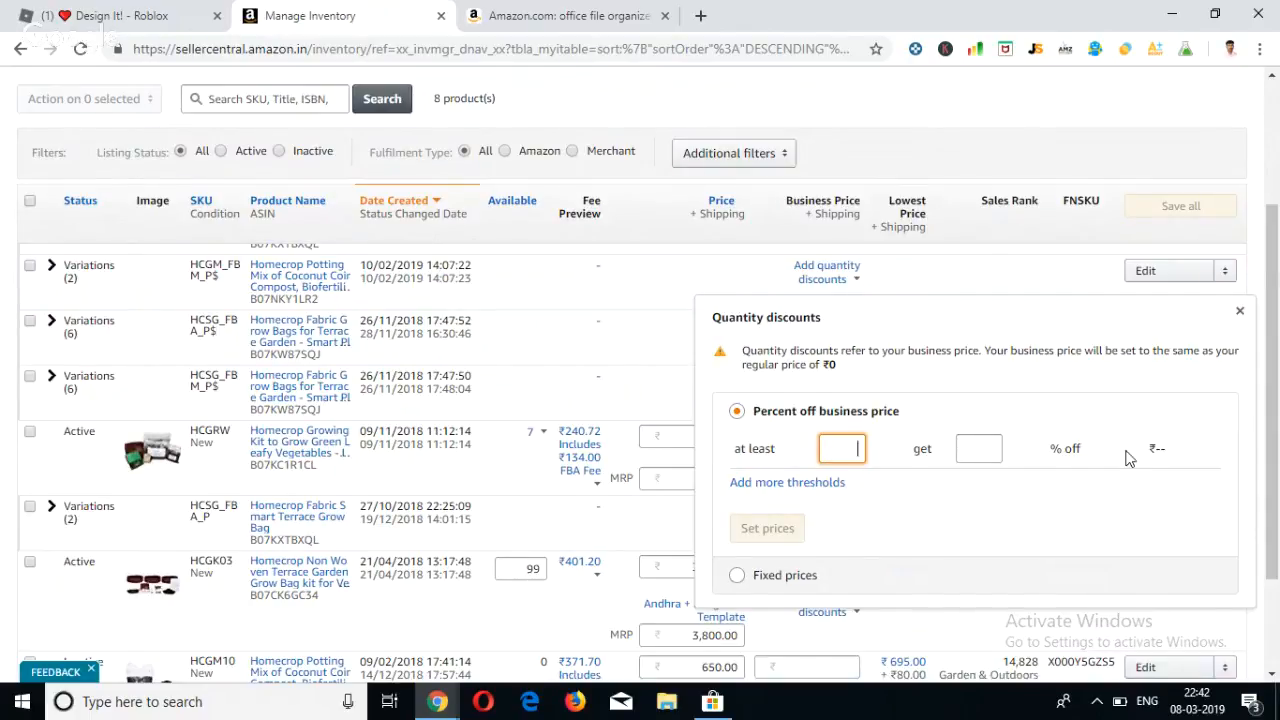
{"action": "left_click", "coordinate": [968, 450]}
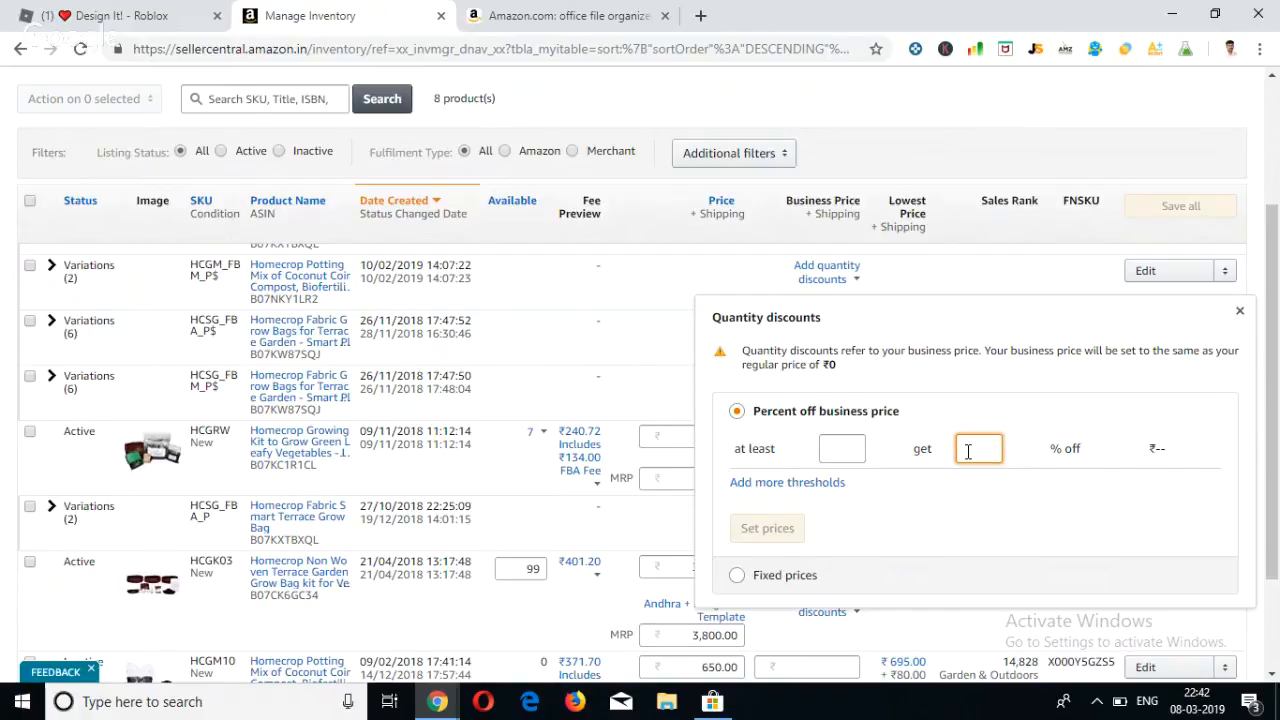
{"action": "scroll", "coordinate": [968, 450], "scroll_direction": "down", "scroll_amount": 1}
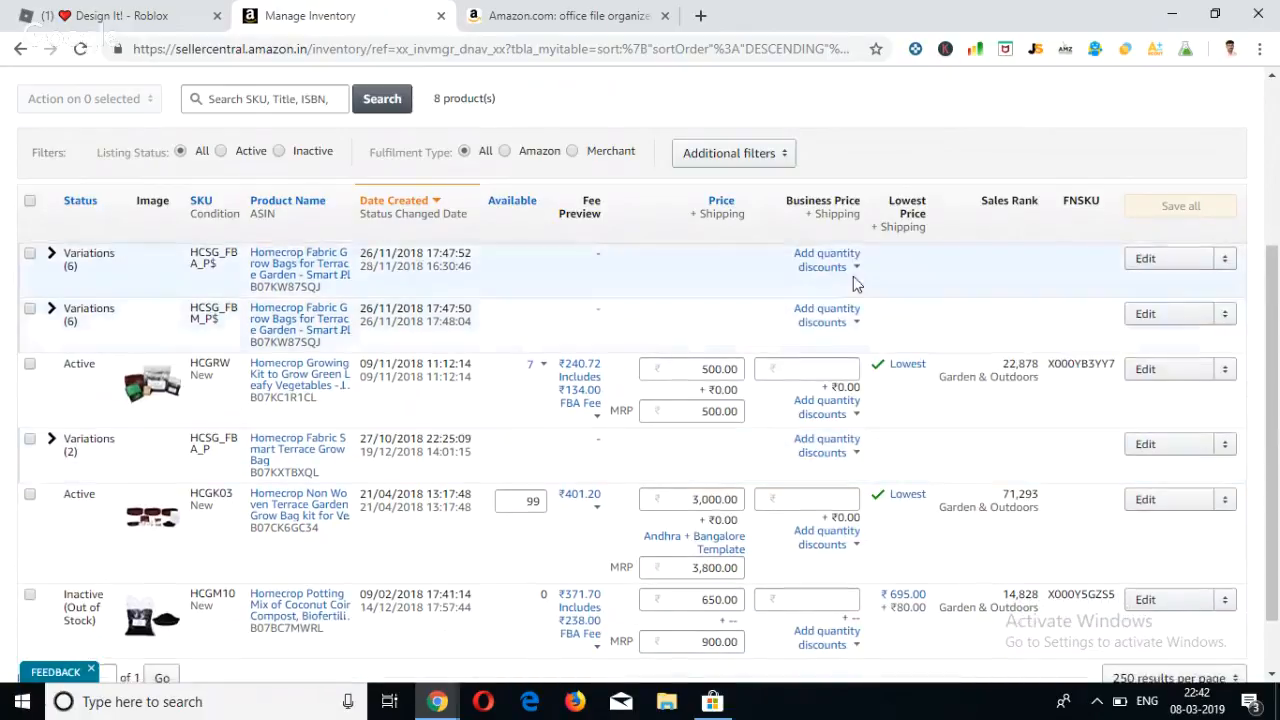
Examine the percent-off quantity discount form of the fabric grow bags listing HCSG_FBA_P$, then close it without setting prices.
{"action": "left_click", "coordinate": [845, 276]}
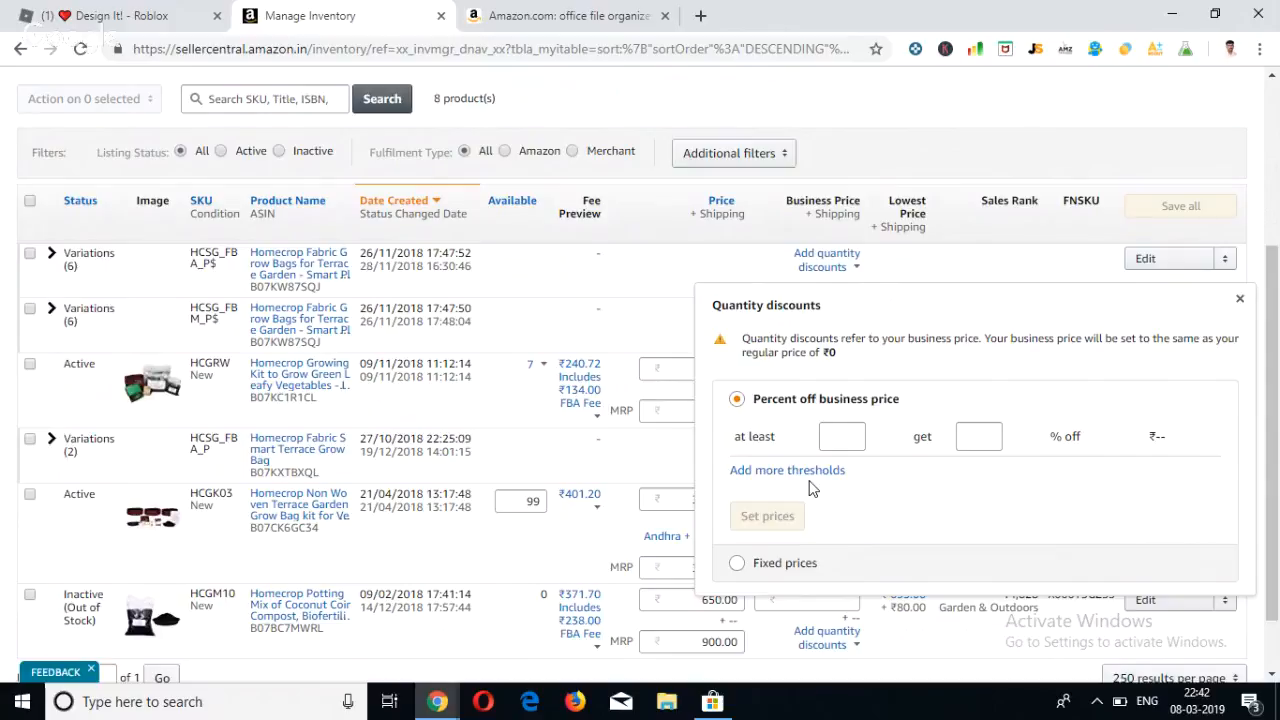
{"action": "left_click", "coordinate": [850, 437]}
{"action": "left_click", "coordinate": [1240, 301]}
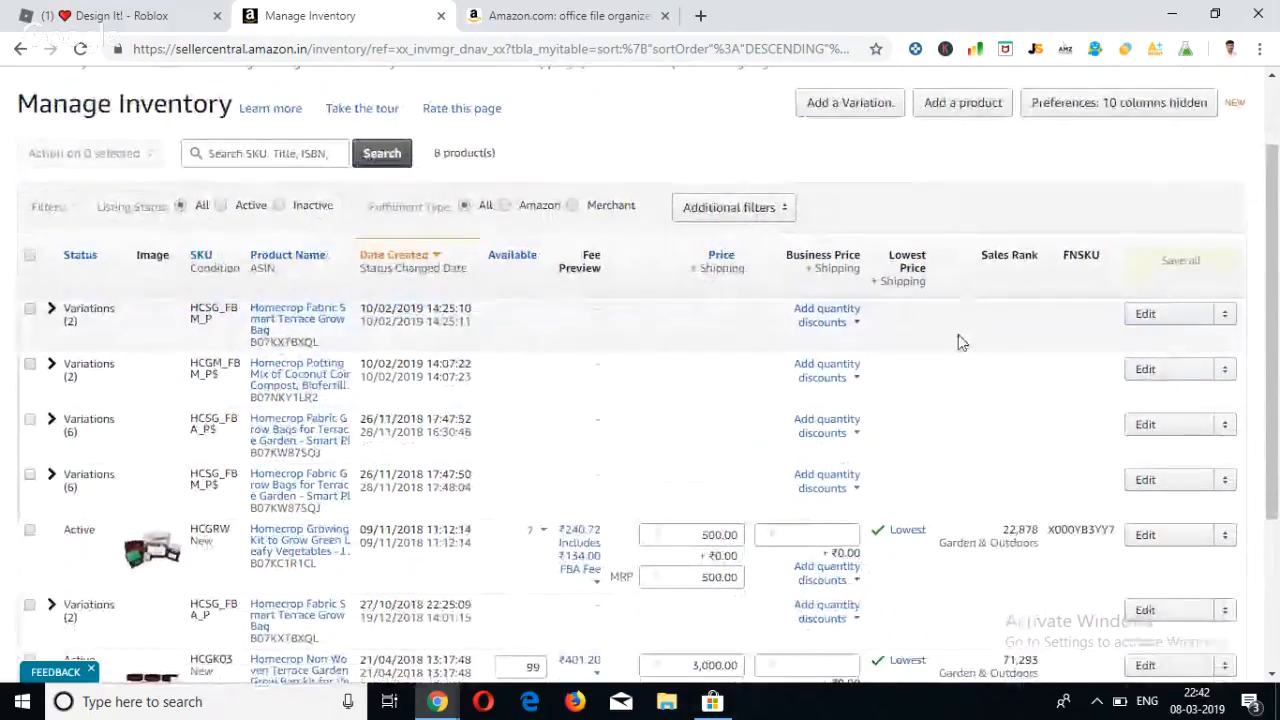
Look through the Manage Inventory product list, examining its listings, prices and business price options.
{"action": "scroll", "coordinate": [958, 342], "scroll_direction": "down", "scroll_amount": 1}
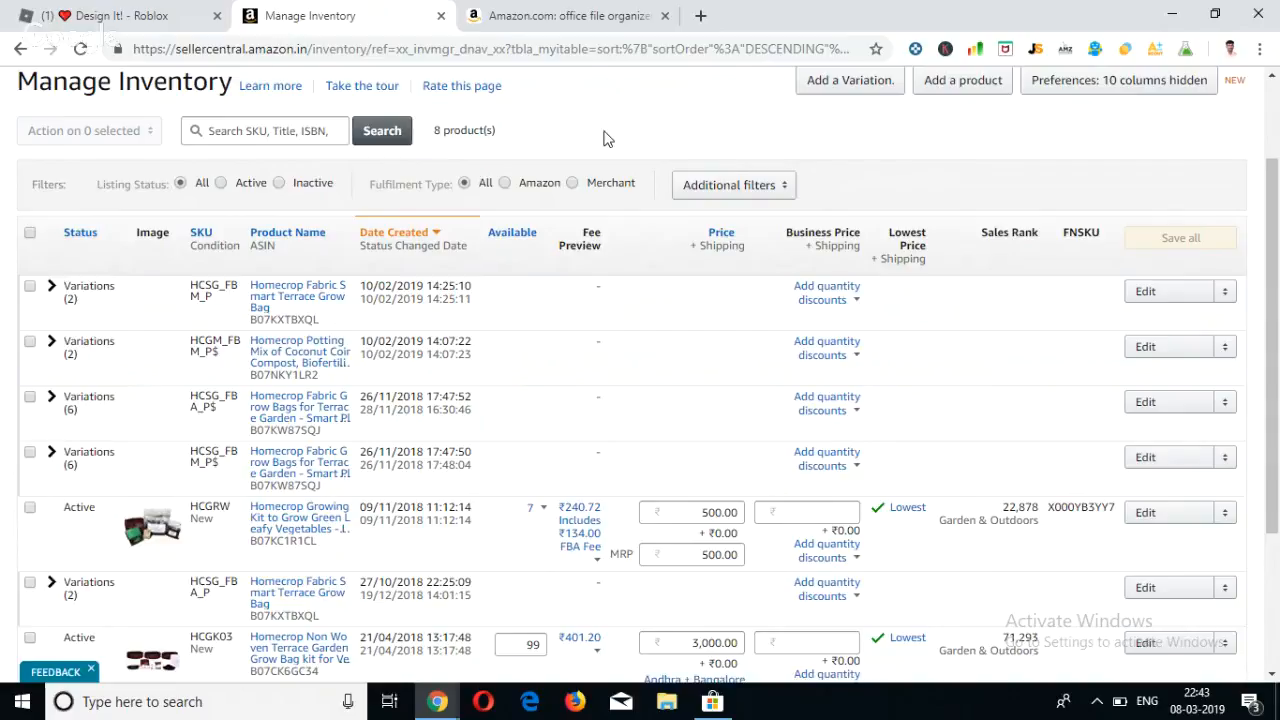
{"action": "scroll", "coordinate": [600, 135], "scroll_direction": "down", "scroll_amount": 1}
{"action": "scroll", "coordinate": [601, 135], "scroll_direction": "up", "scroll_amount": 1}
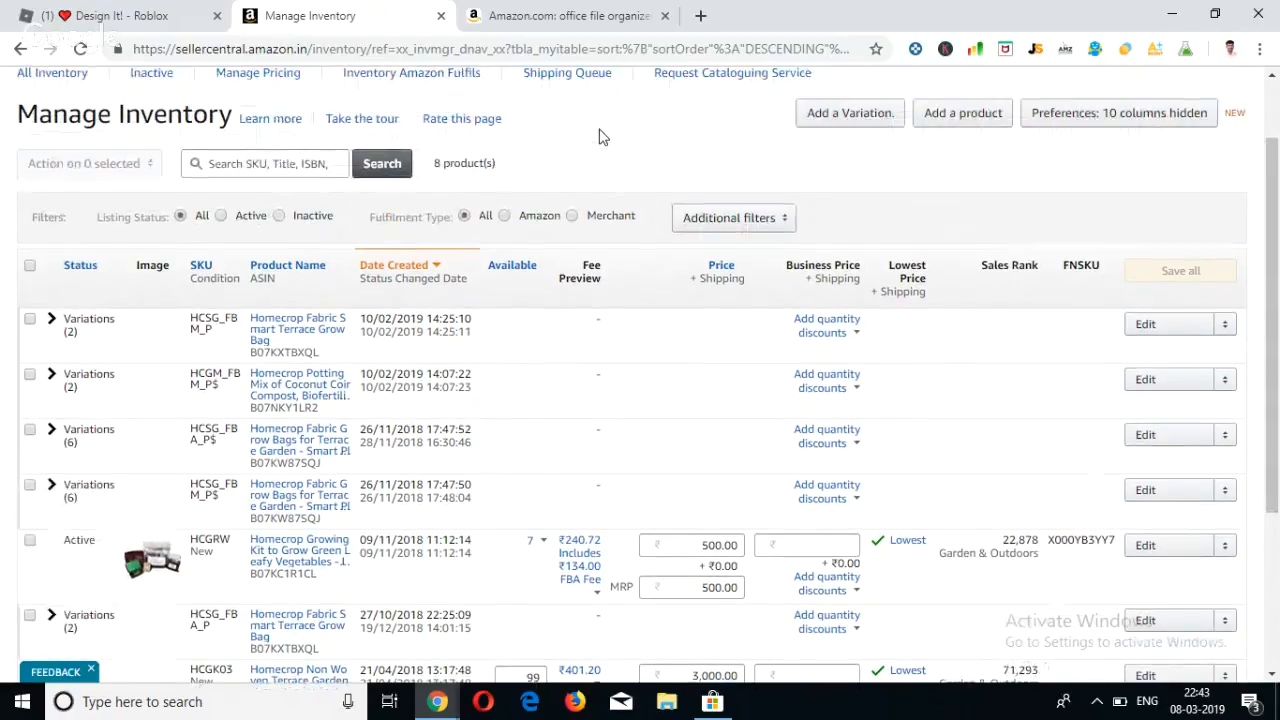
{"action": "scroll", "coordinate": [752, 200], "scroll_direction": "down", "scroll_amount": 1}
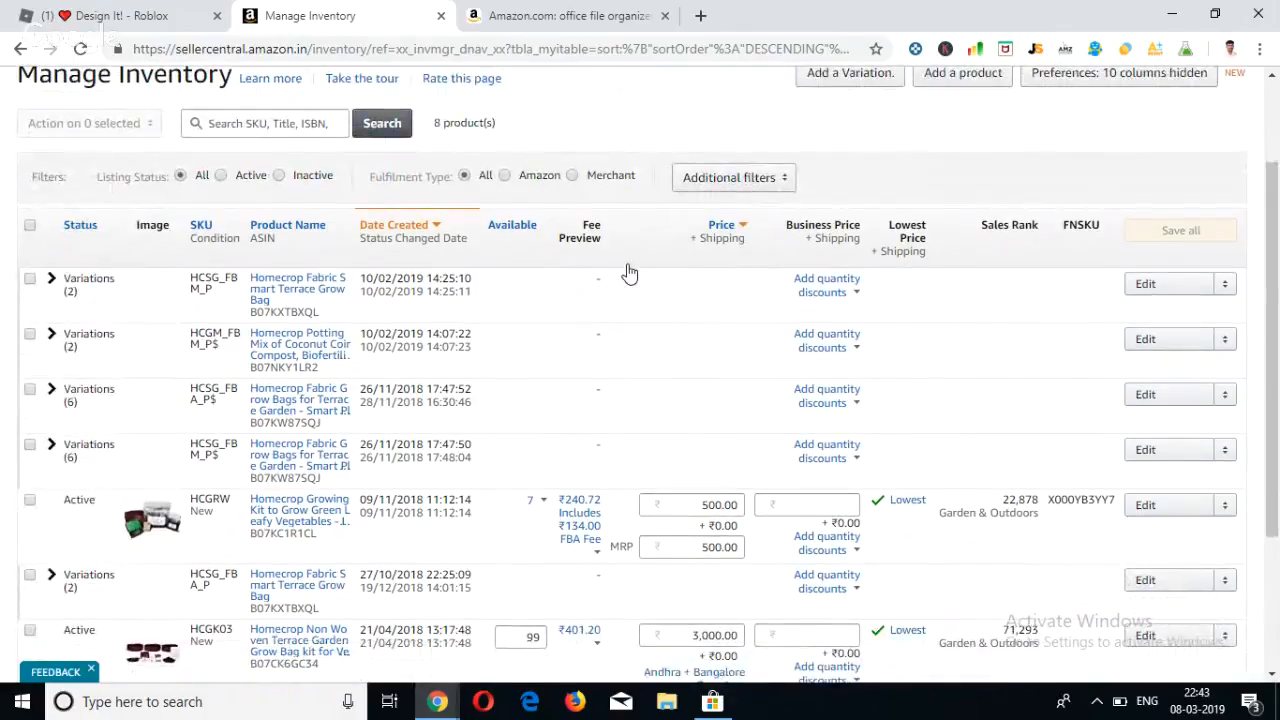
{"action": "scroll", "coordinate": [626, 269], "scroll_direction": "up", "scroll_amount": 3}
{"action": "mouse_move", "coordinate": [715, 130]}
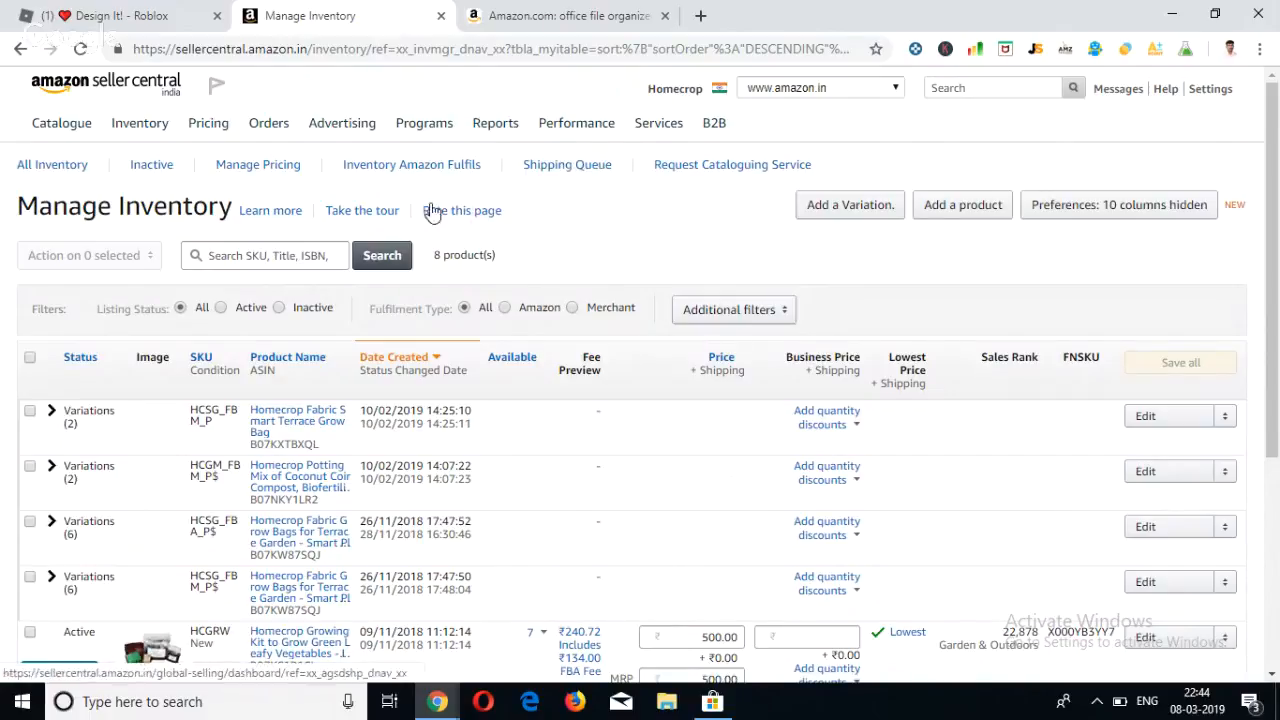
{"action": "scroll", "coordinate": [585, 235], "scroll_direction": "down", "scroll_amount": 1}
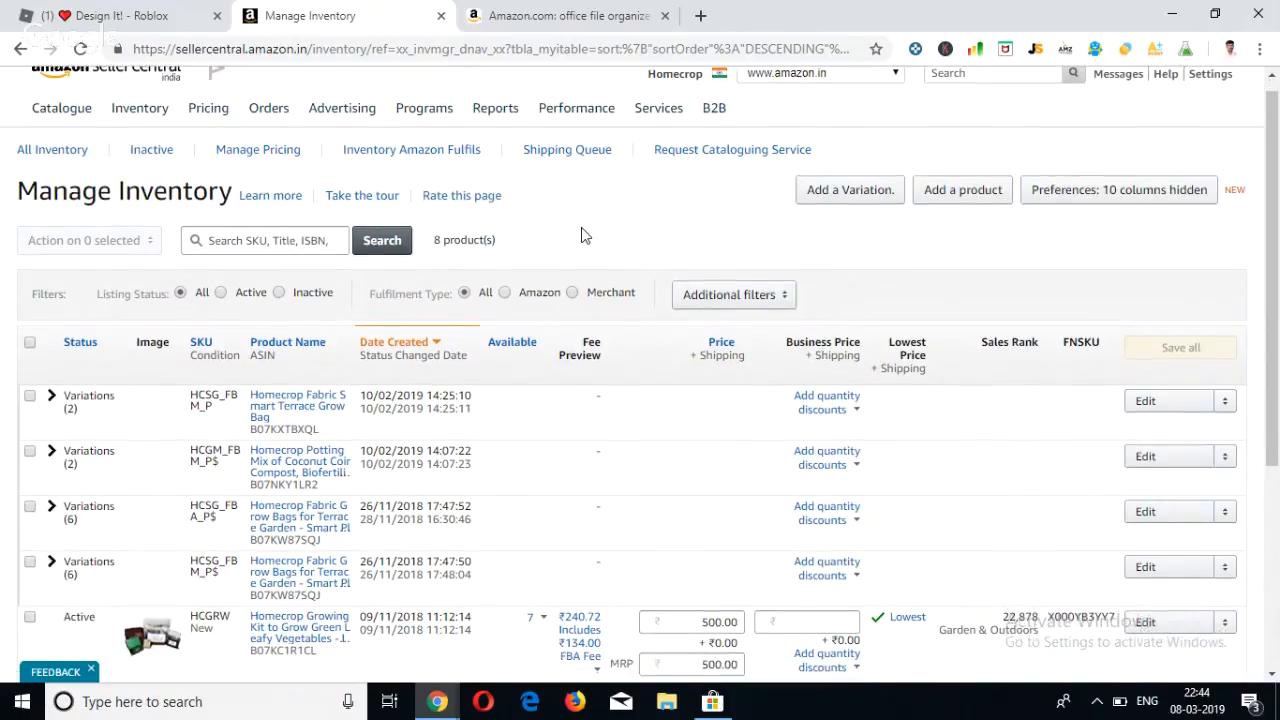
{"action": "scroll", "coordinate": [585, 235], "scroll_direction": "down", "scroll_amount": 1}
{"action": "scroll", "coordinate": [585, 235], "scroll_direction": "up", "scroll_amount": 1}
{"action": "scroll", "coordinate": [580, 237], "scroll_direction": "up", "scroll_amount": 1}
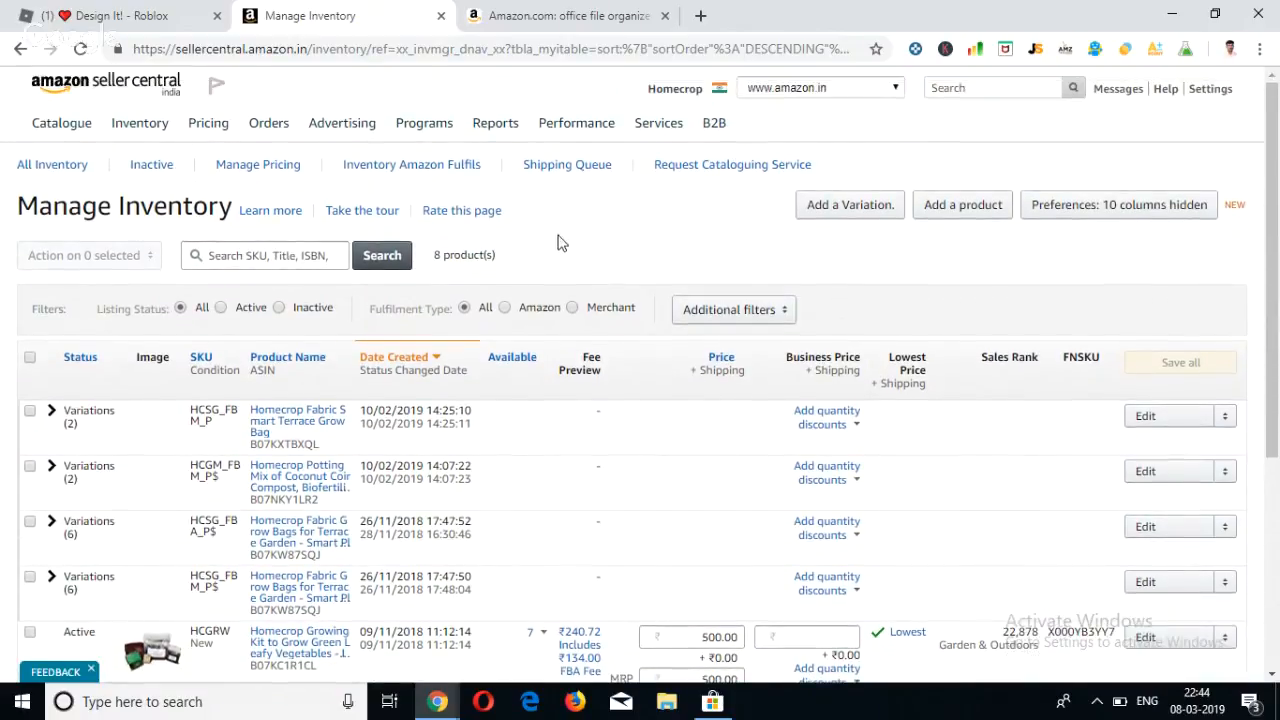
Switch to the Google Hangouts window and stop the live broadcast.
{"action": "left_click", "coordinate": [437, 701]}
{"action": "left_click", "coordinate": [476, 652]}
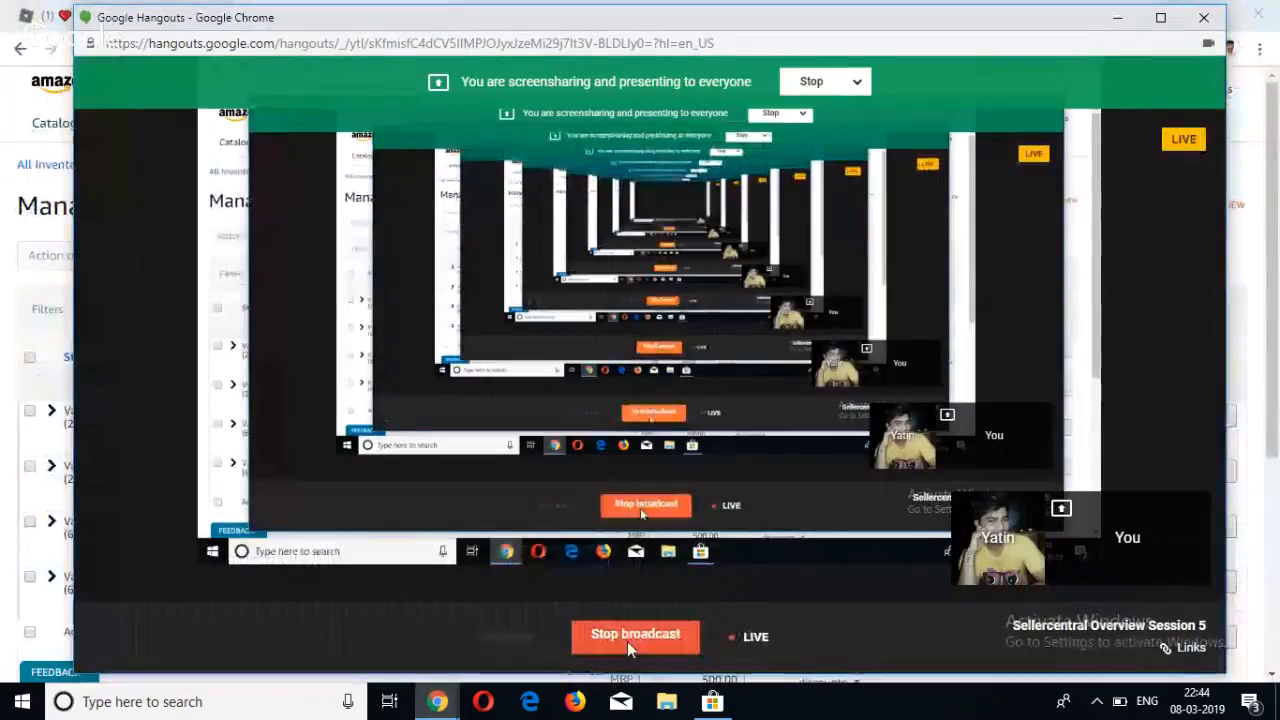
{"action": "left_click", "coordinate": [627, 641]}
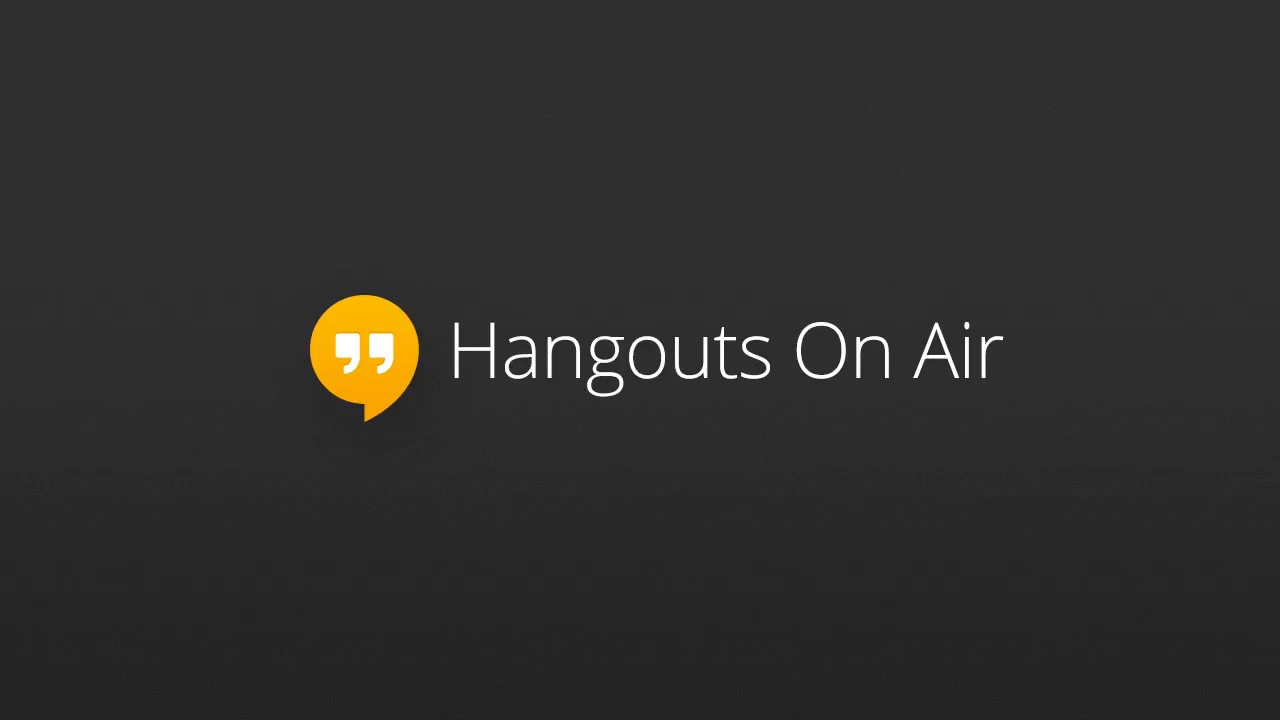